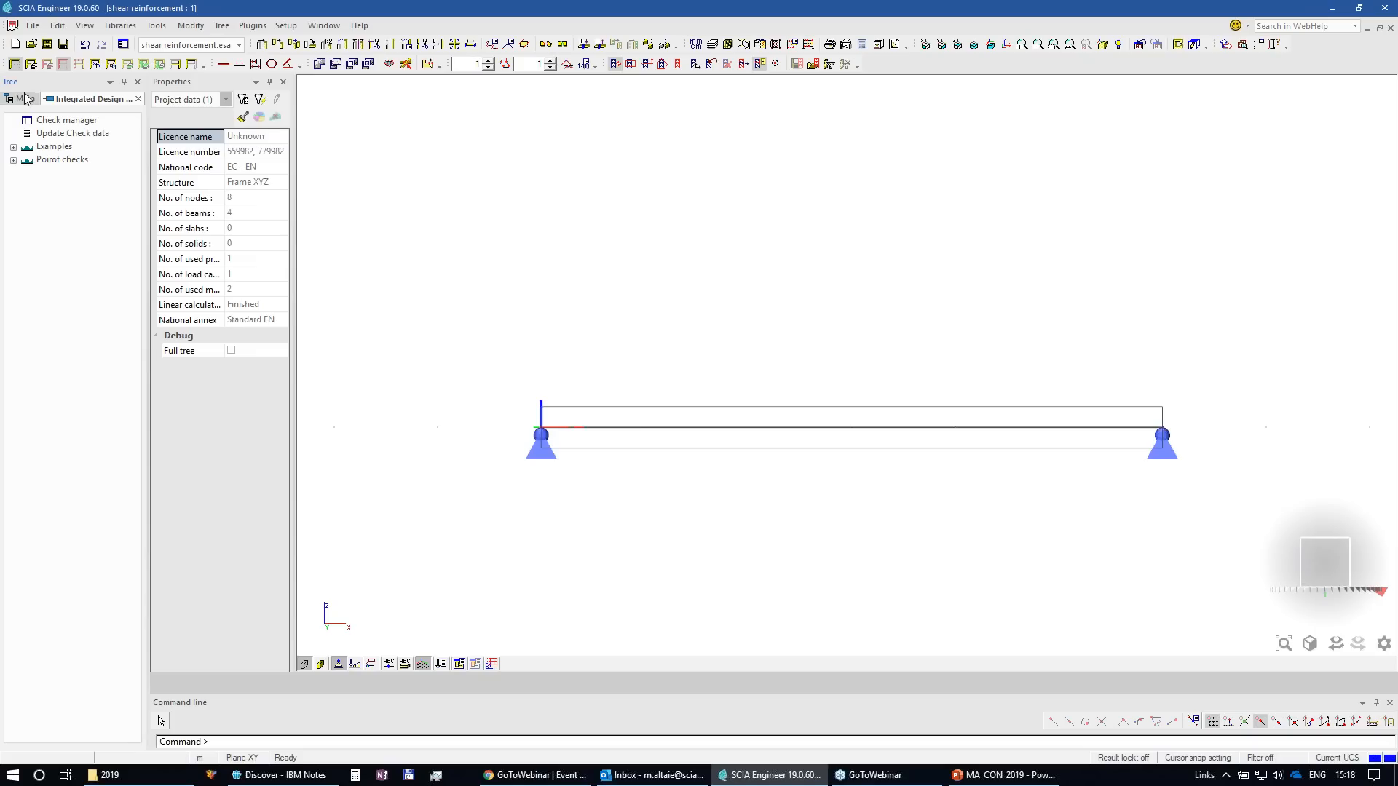
Step: Run the reinforcement design for 1D concrete members and display the provided shear reinforcement along the beam
left_click(27, 100)
left_click(55, 238)
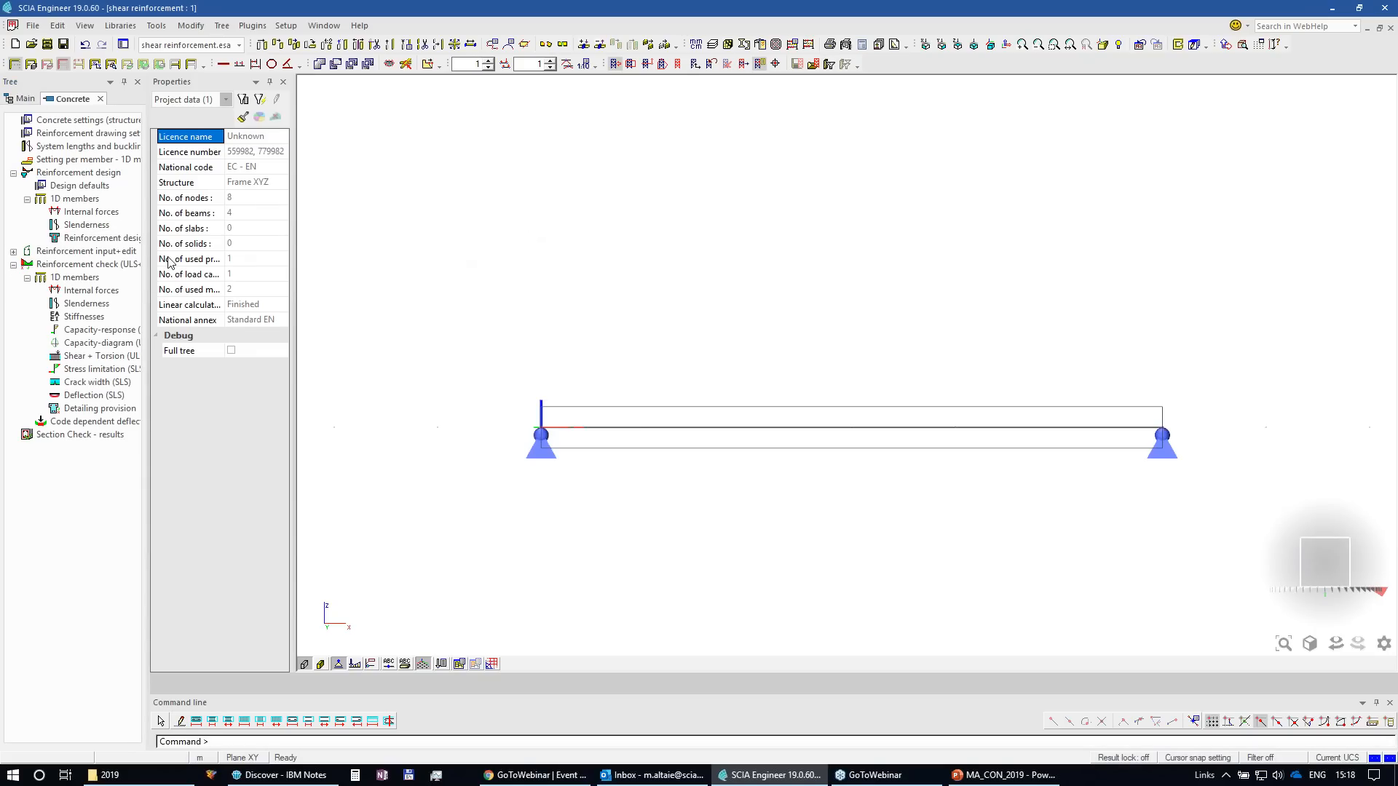
left_click(91, 239)
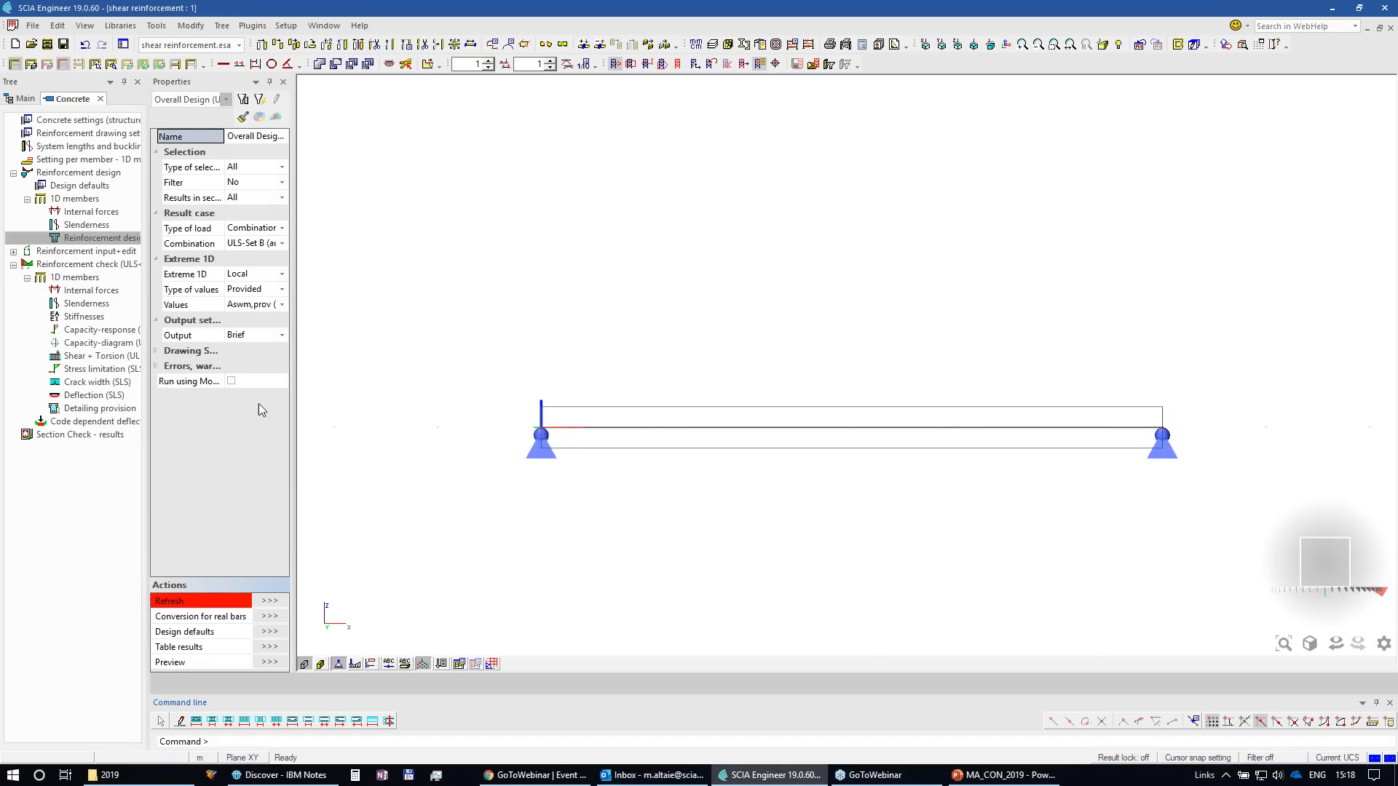
left_click(278, 604)
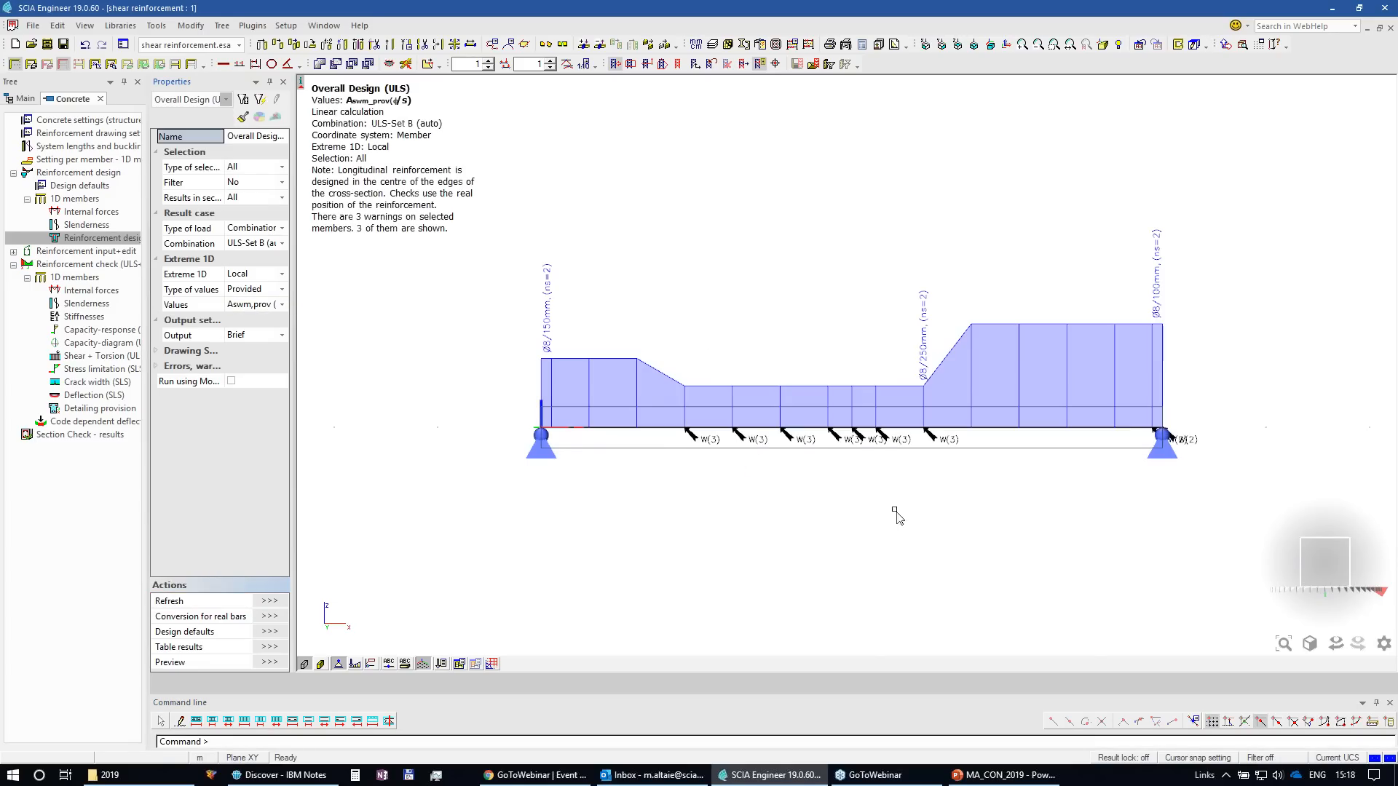
middle_click_drag(959, 526, 942, 507)
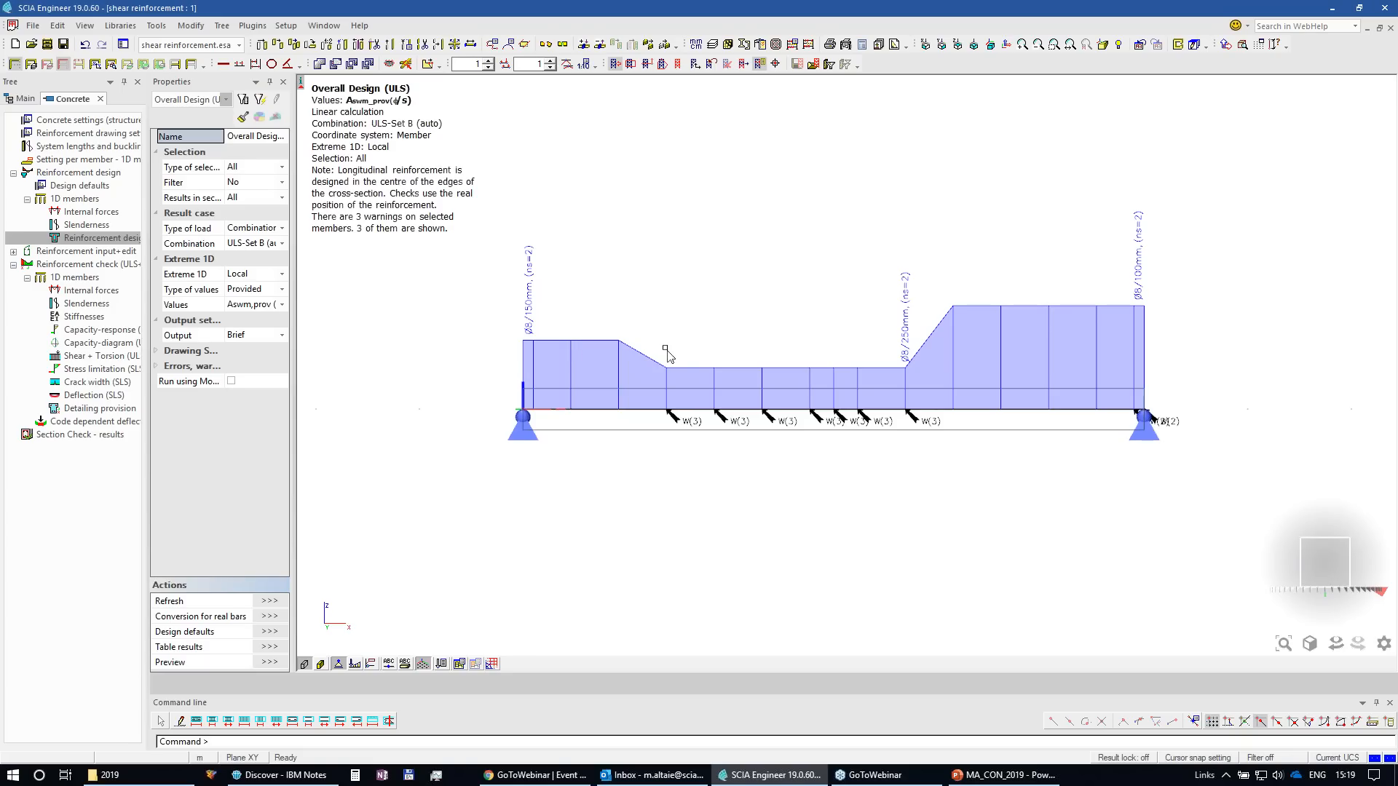
Step: Open the design defaults with the remarks shown and set the type of zone for corrected shear reinforcement to Geometrical
double_click(91, 186)
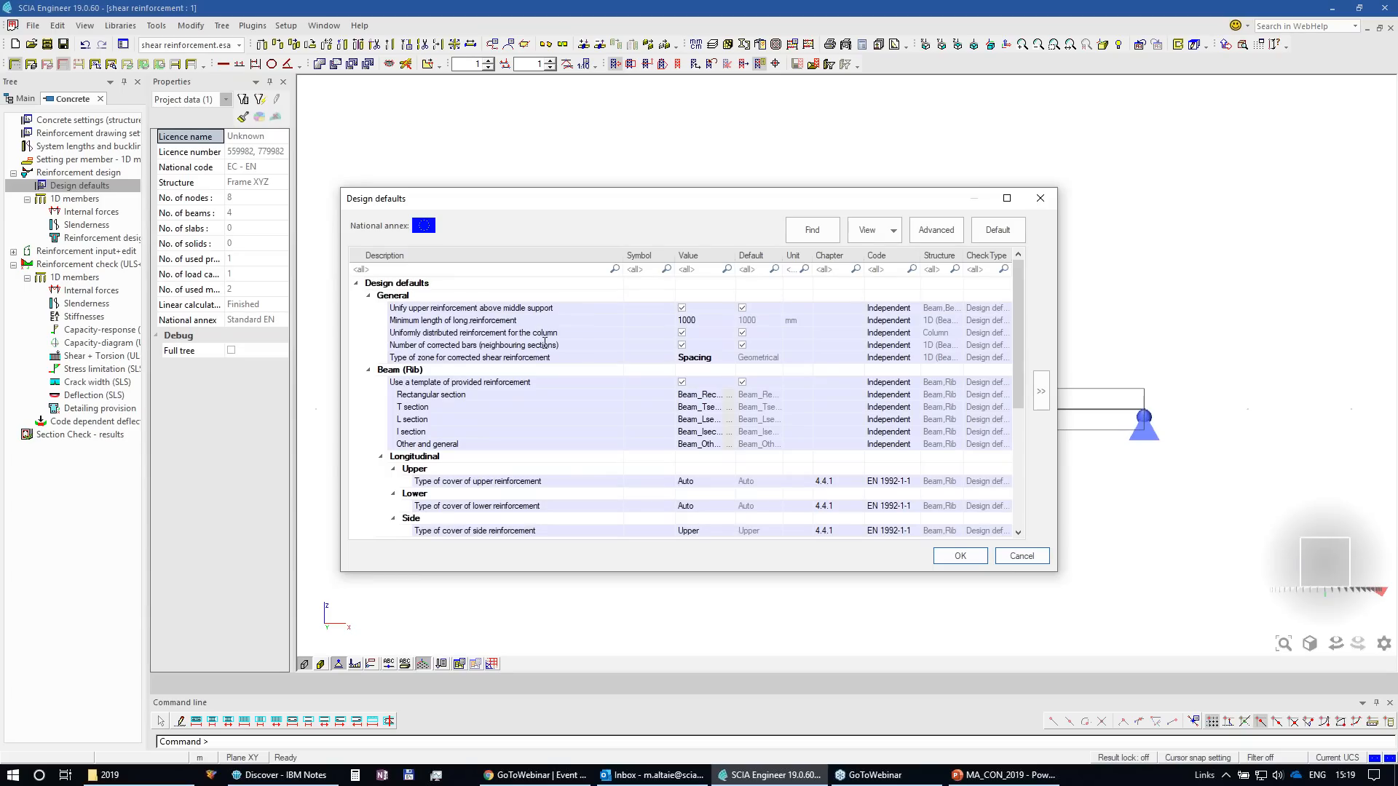
left_click_drag(462, 307, 715, 364)
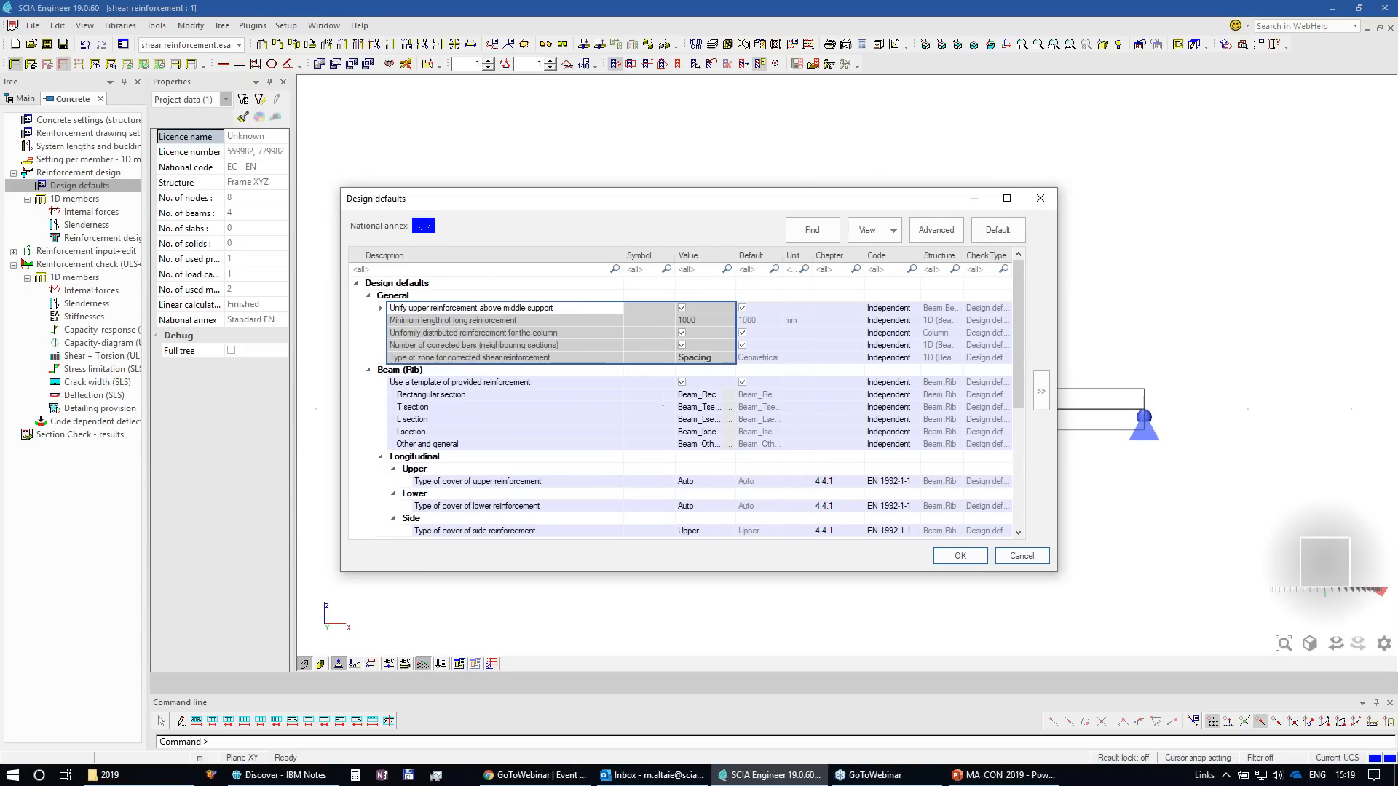
left_click(1041, 391)
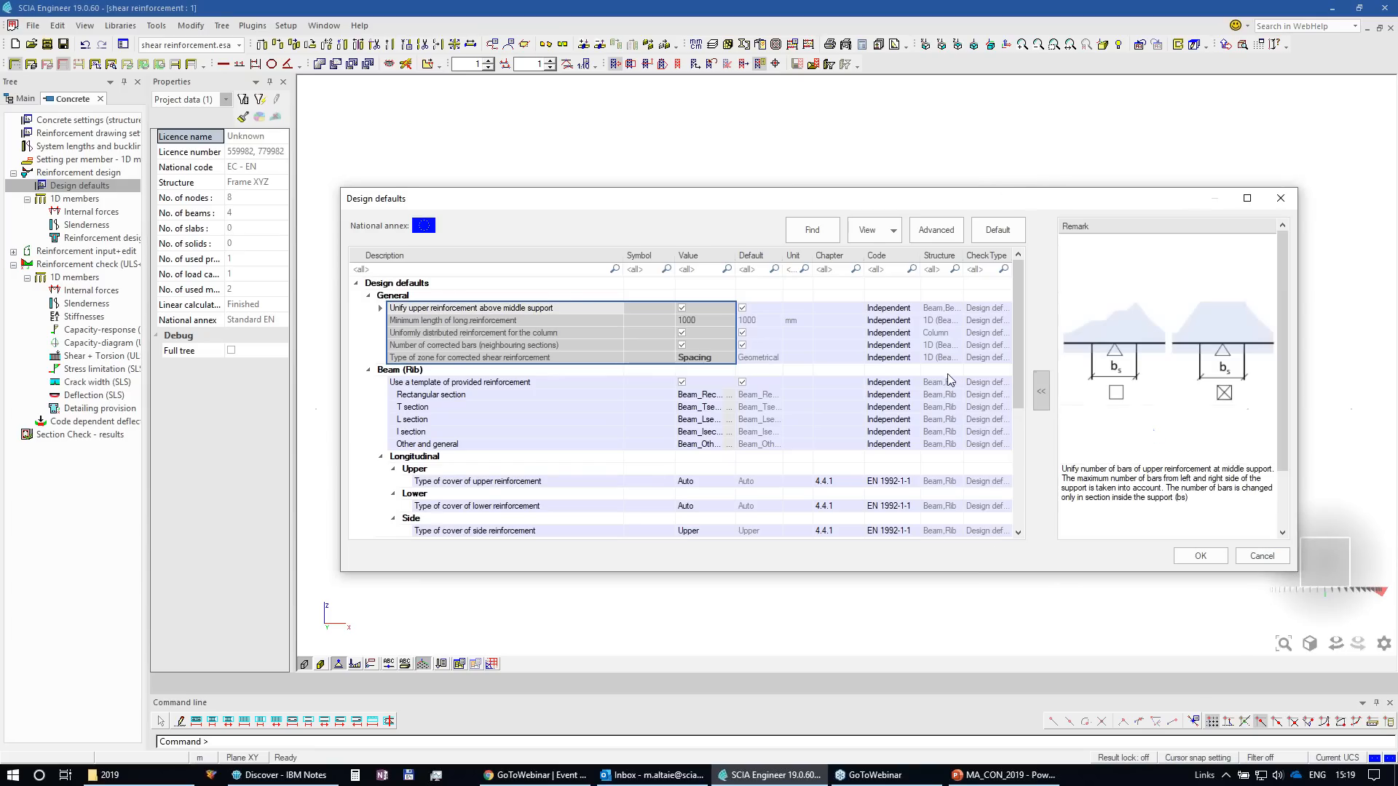
left_click(551, 309)
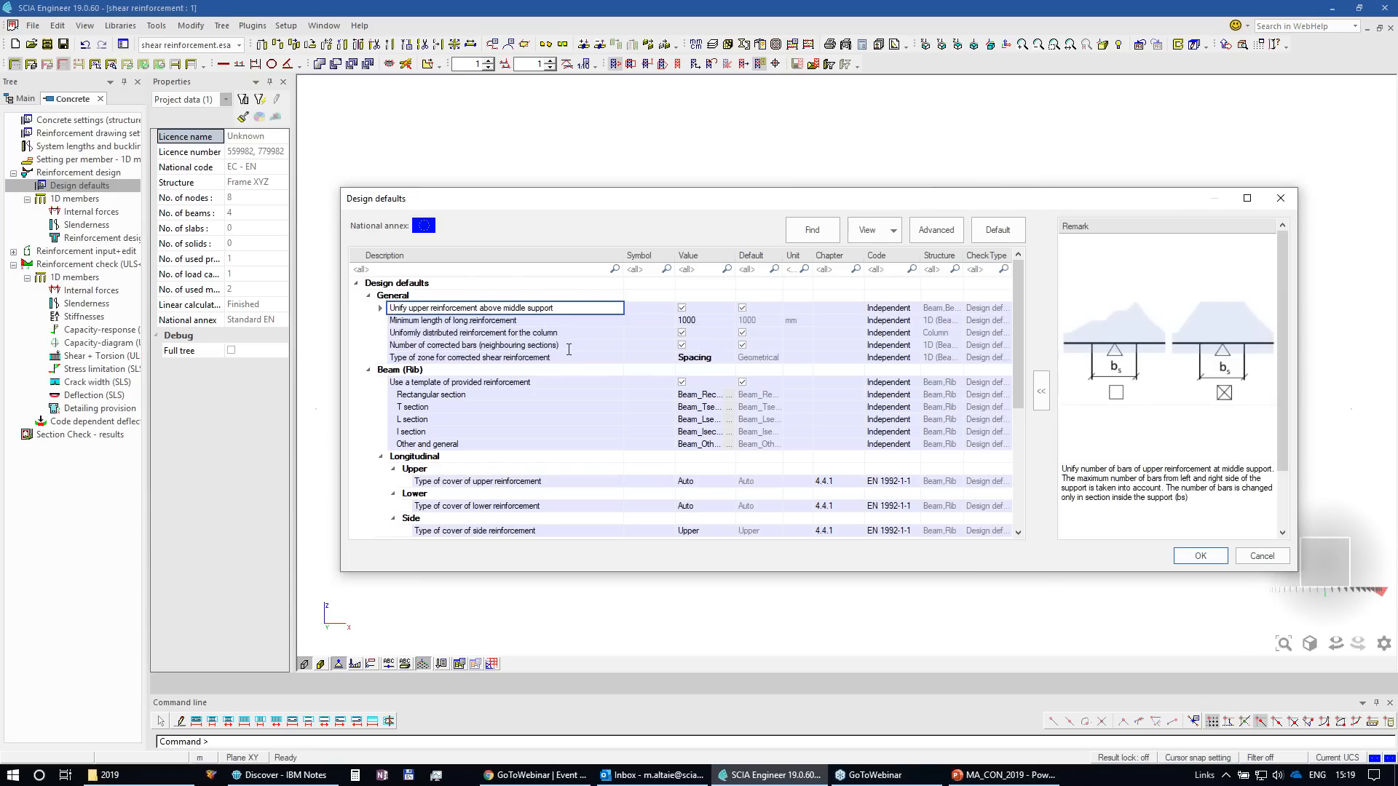
left_click(557, 357)
left_click(739, 357)
left_click(726, 357)
left_click(729, 358)
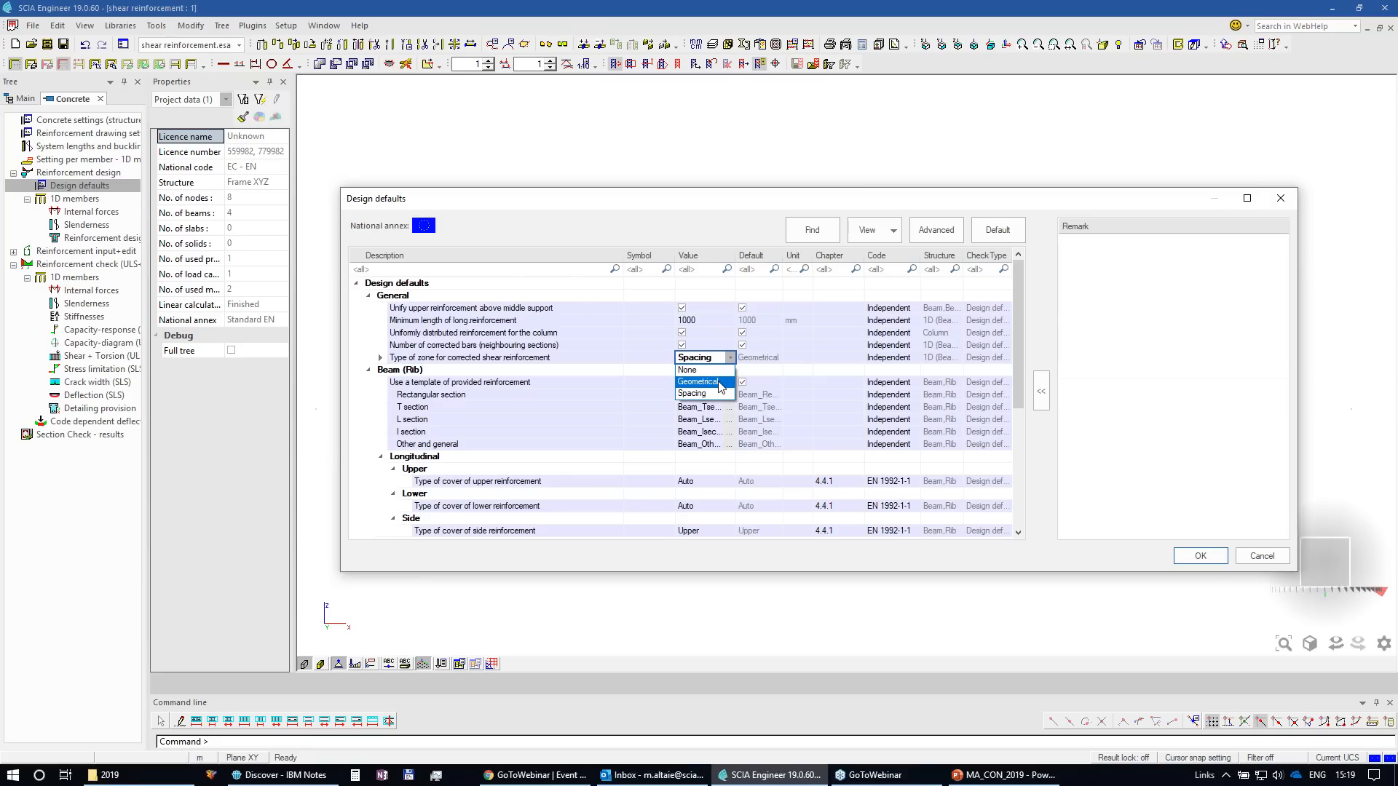
left_click(719, 384)
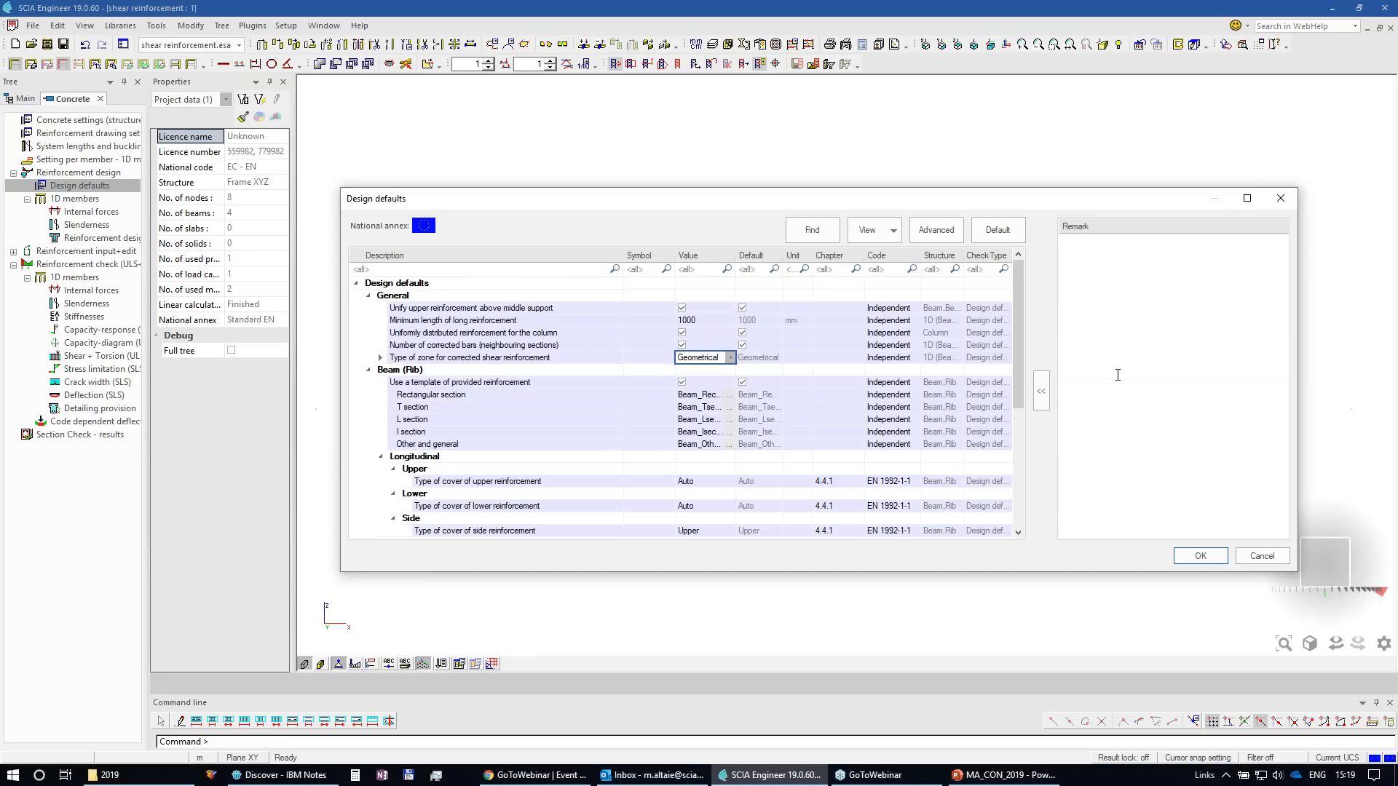
Step: Examine the remark on unifying upper reinforcement above the middle support and the zone type options for corrected shear reinforcement
left_click(1143, 344)
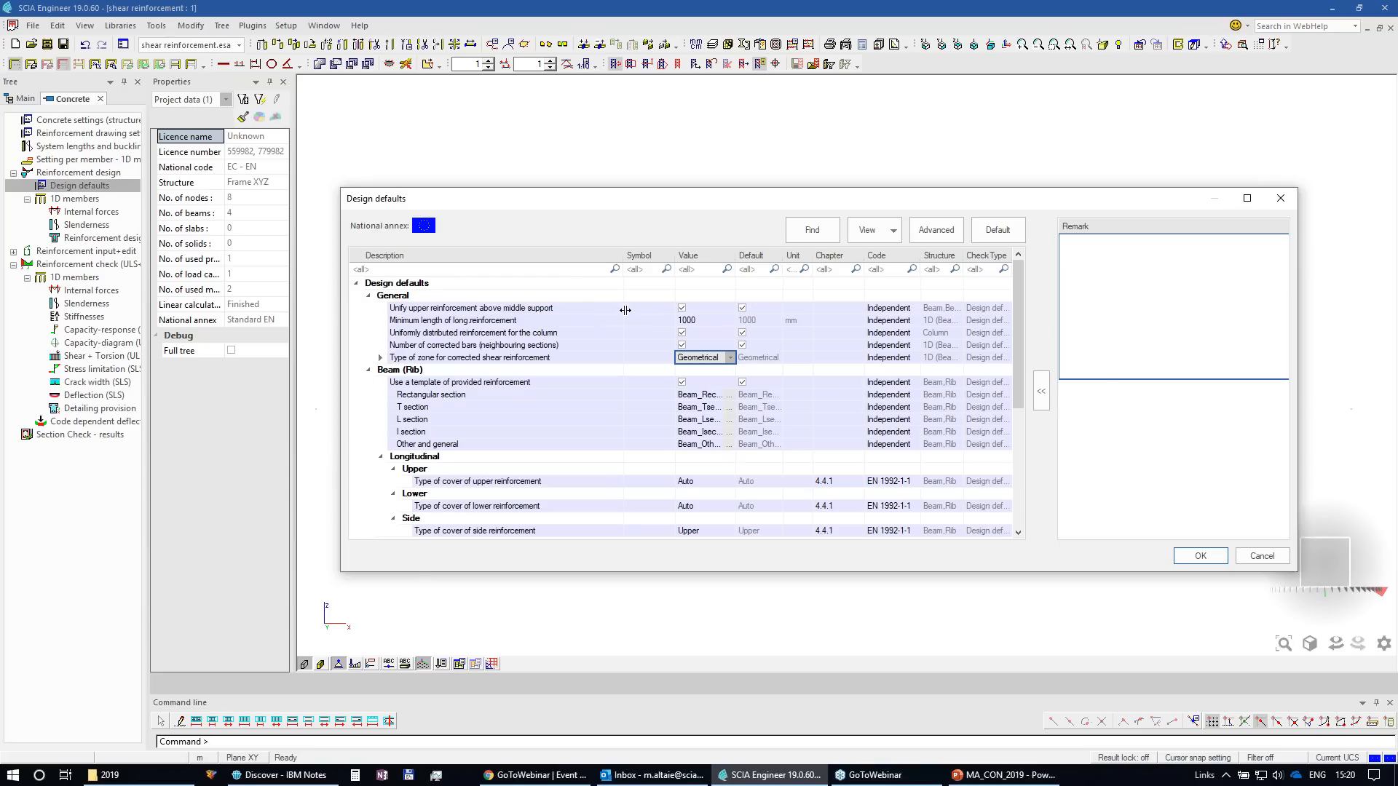
left_click(584, 309)
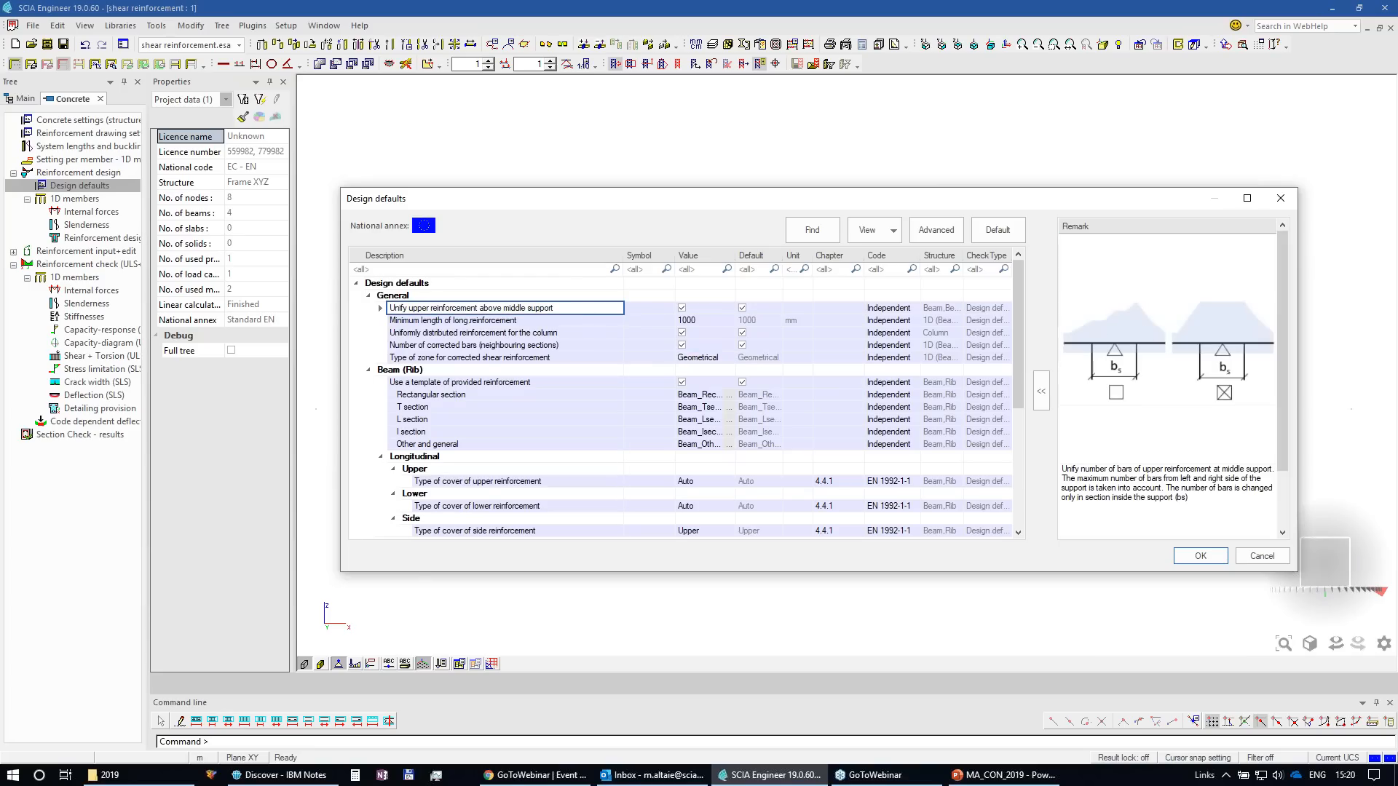
left_click(613, 359)
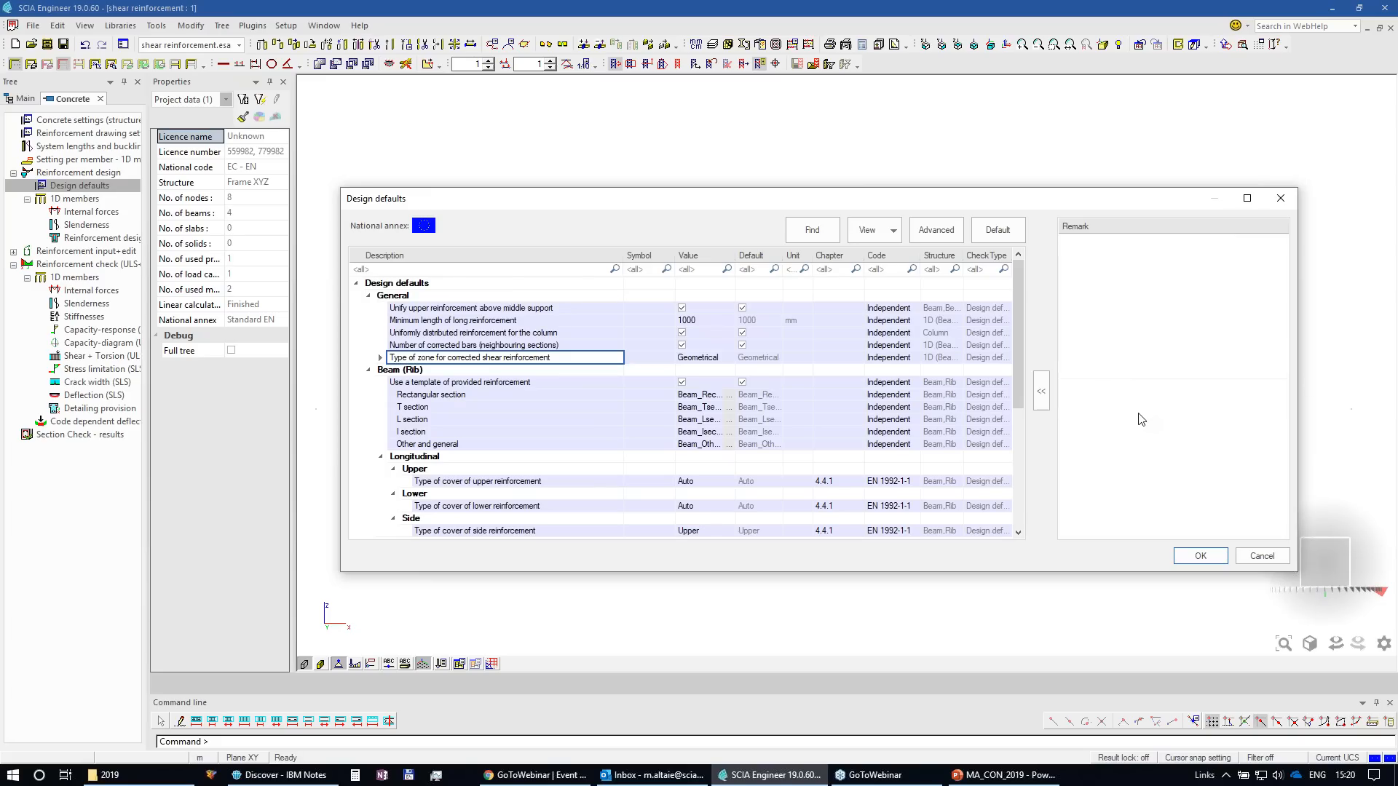
left_click(717, 357)
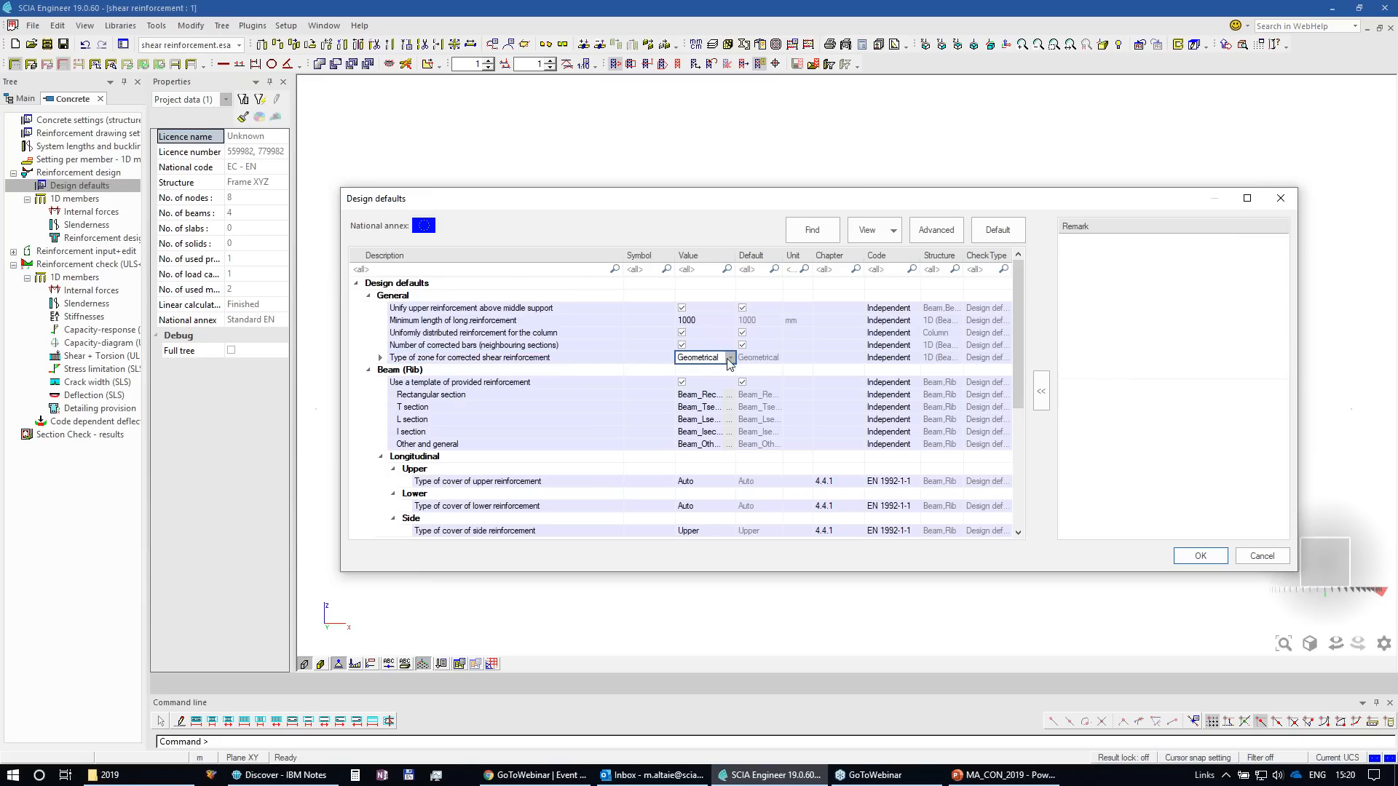
left_click(730, 358)
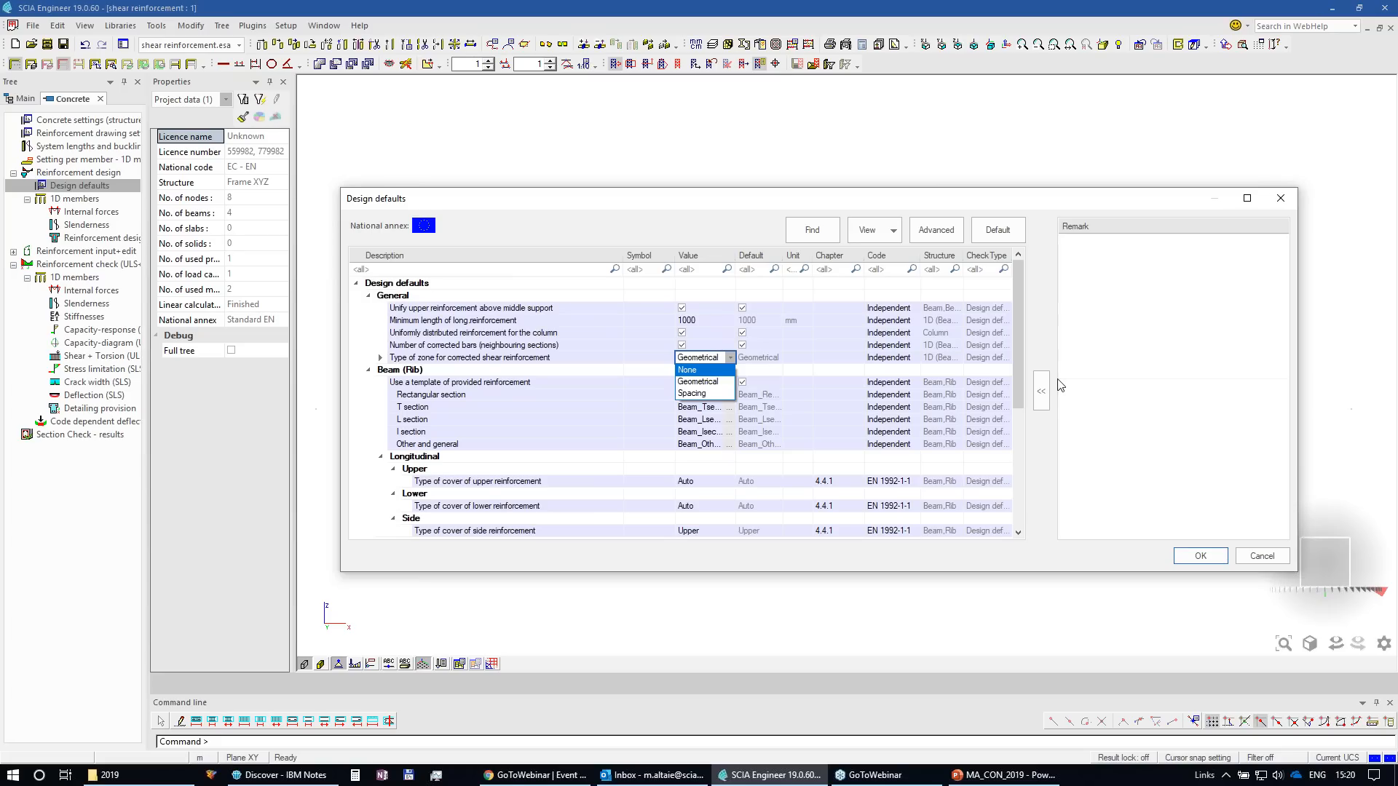
left_click(1051, 352)
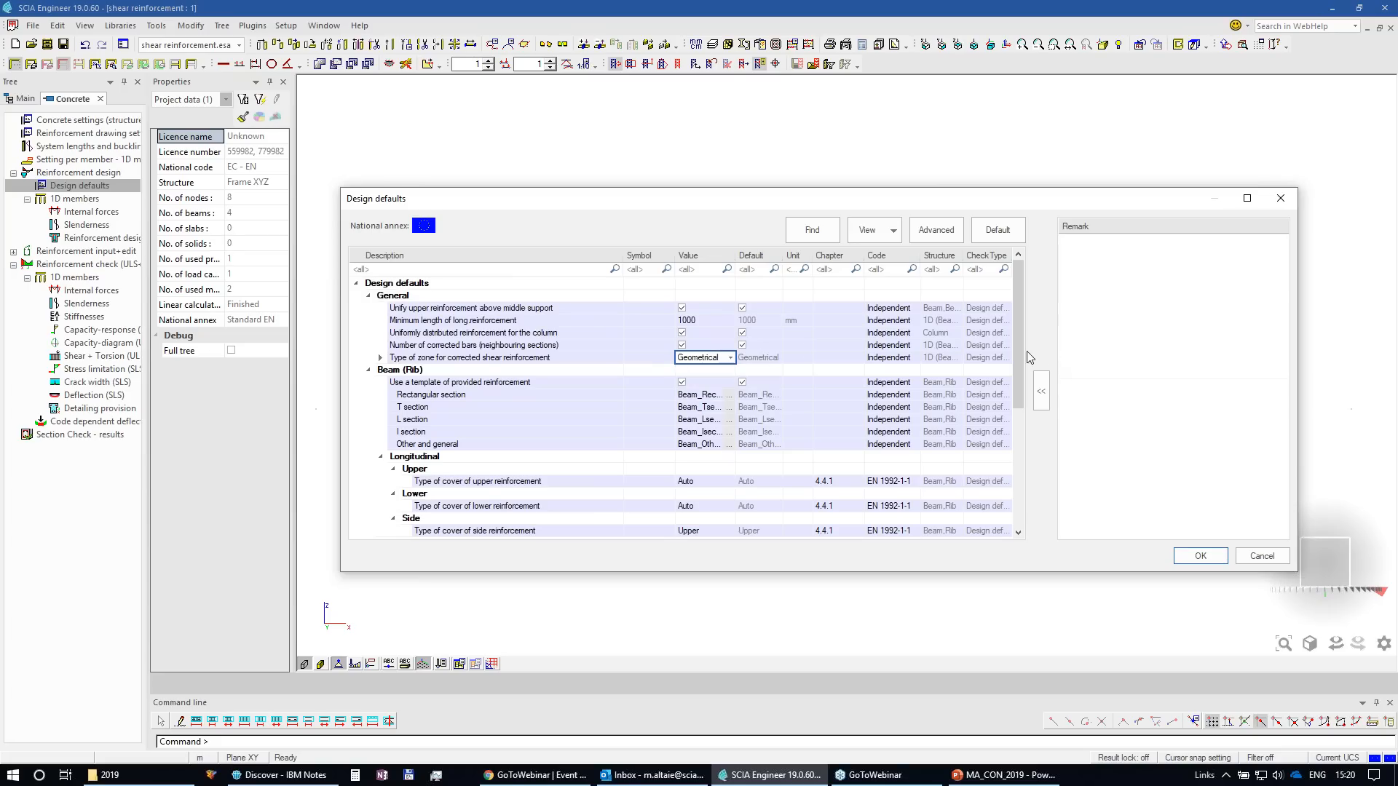
left_click(729, 360)
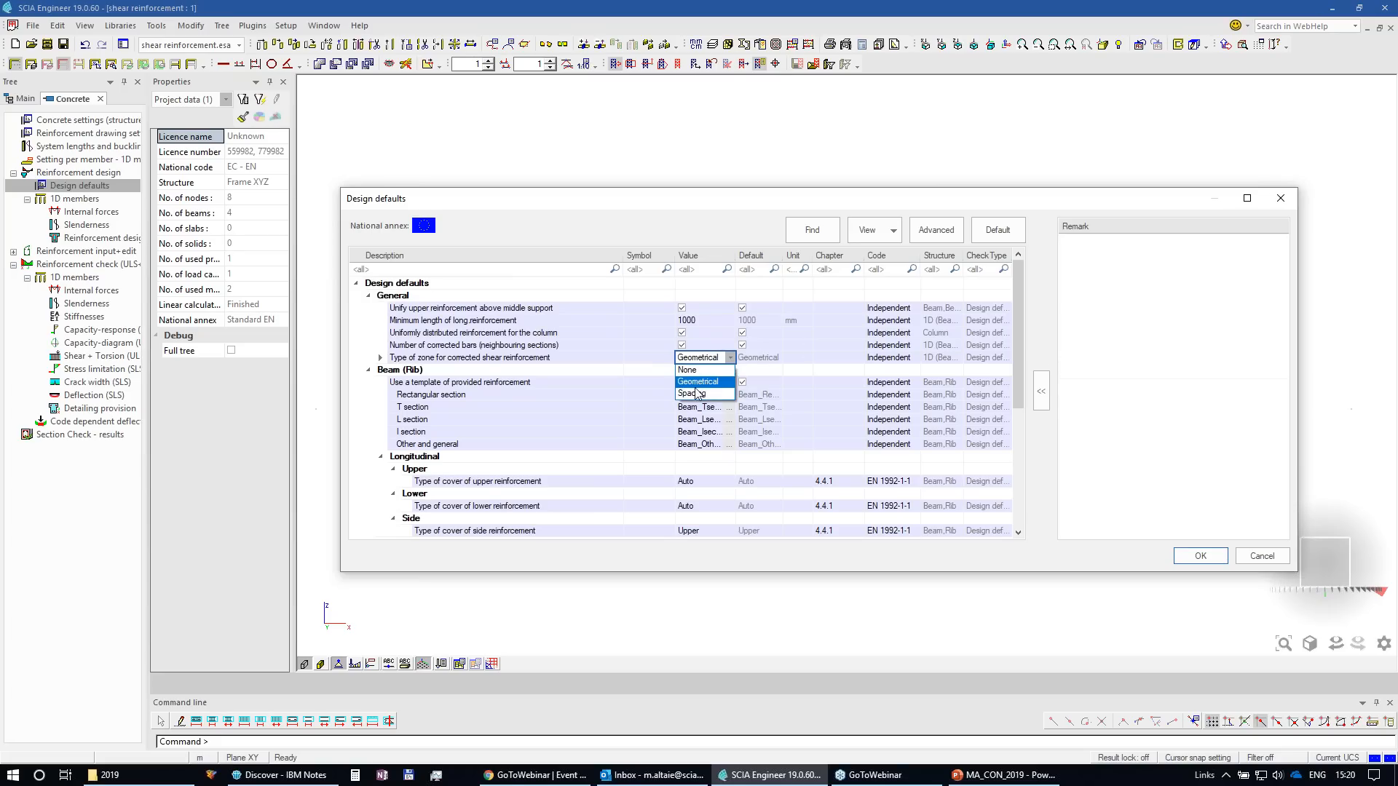
left_click(1086, 481)
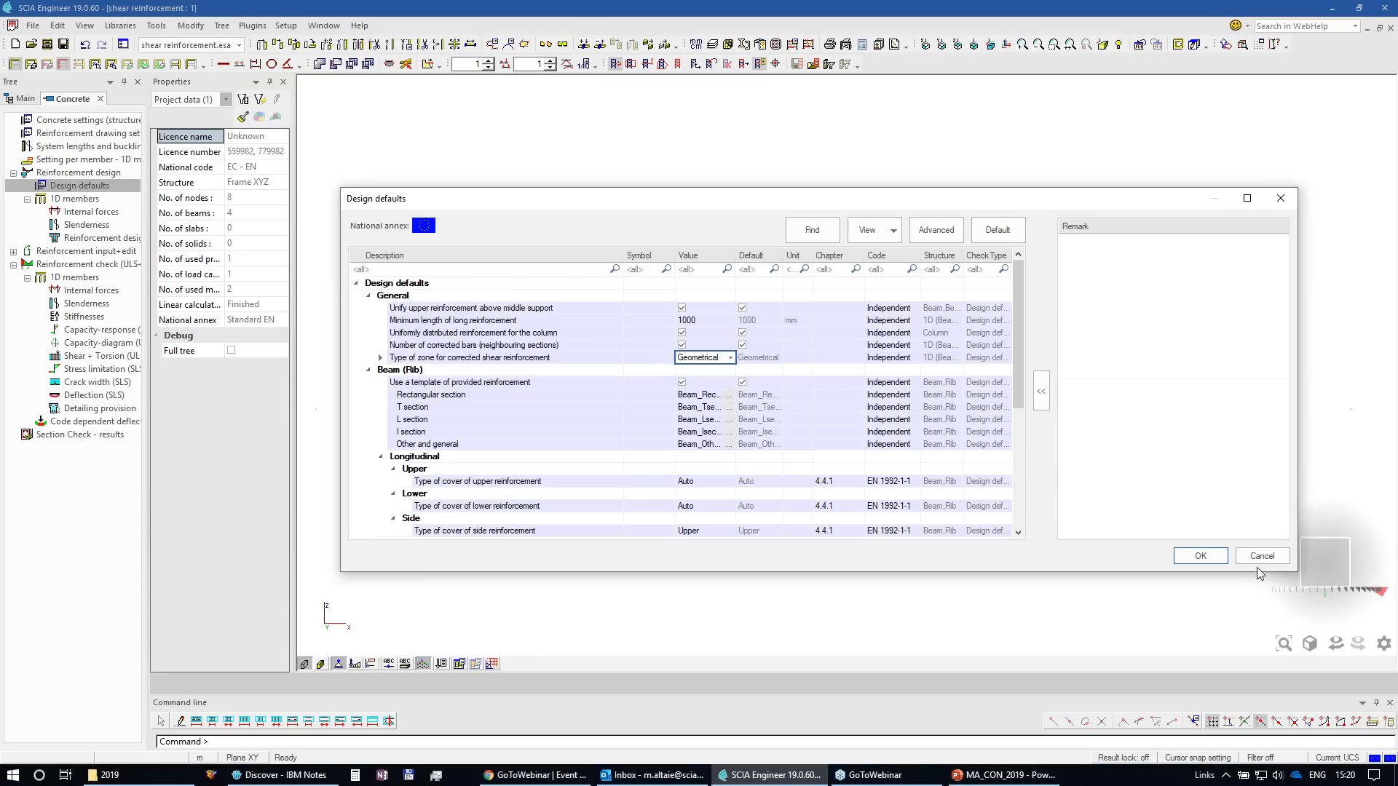
Step: Apply the changed design defaults and refresh the 1D reinforcement design results for the beam
left_click(1198, 556)
left_click(102, 238)
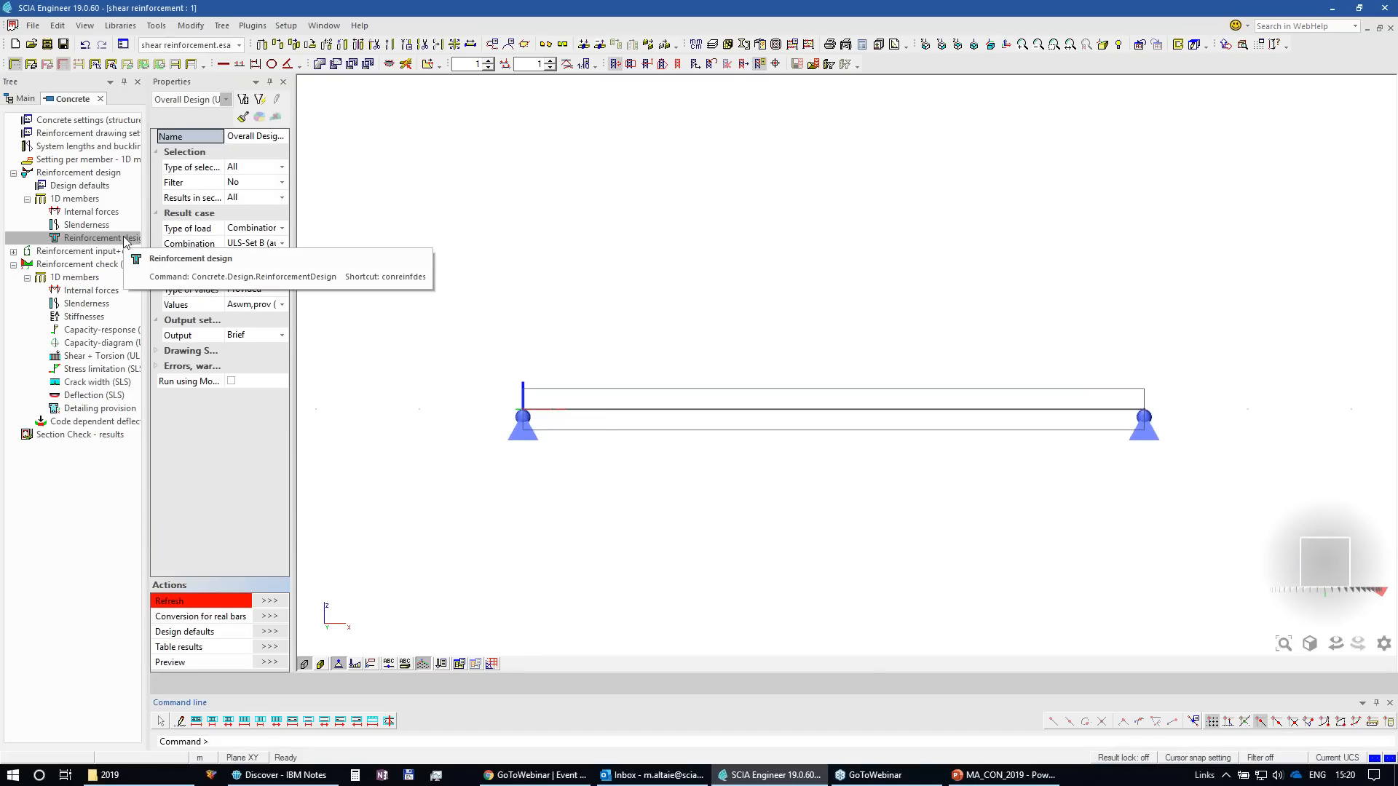
left_click(269, 601)
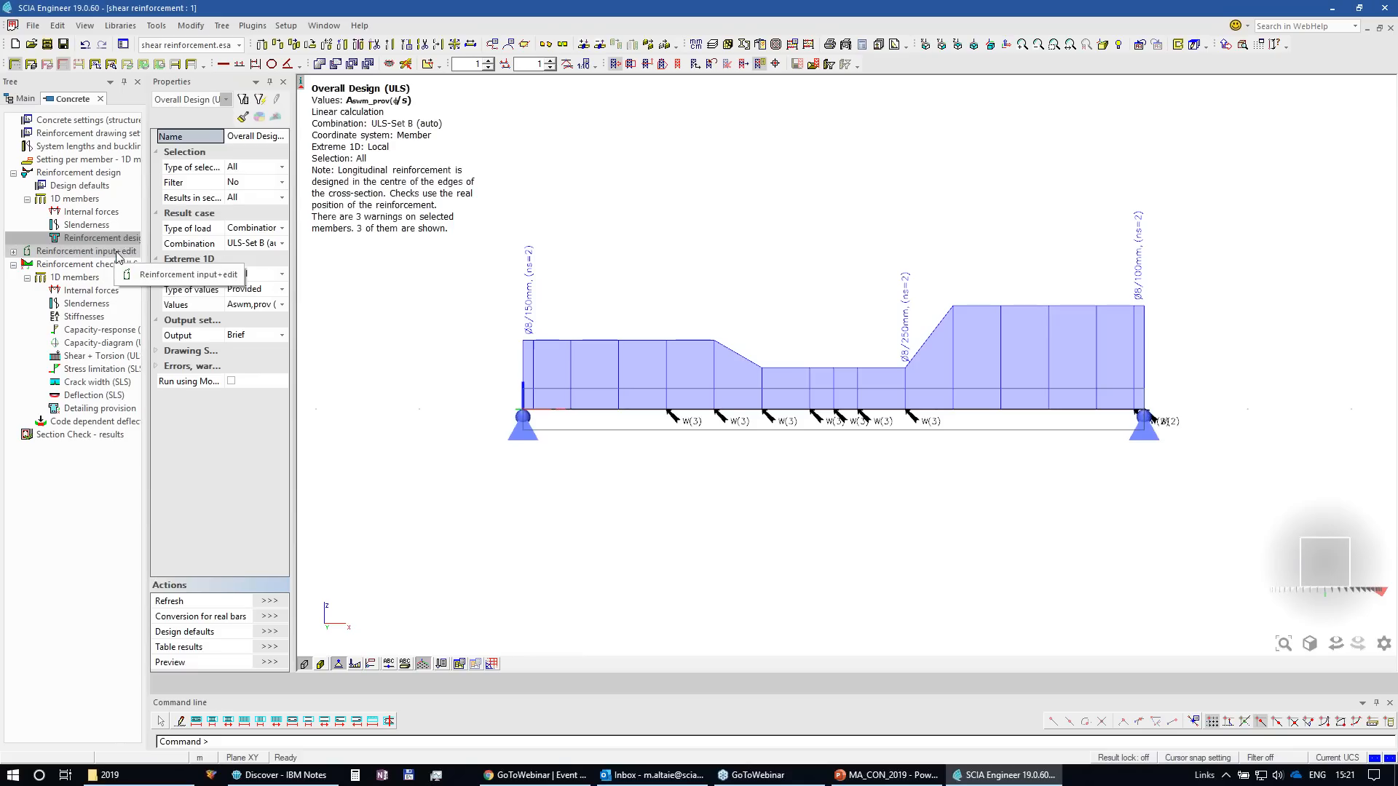
Step: Open the rectangular beam's provided reinforcement template from the design defaults and try the layout with two overlapping stirrups
left_click(78, 185)
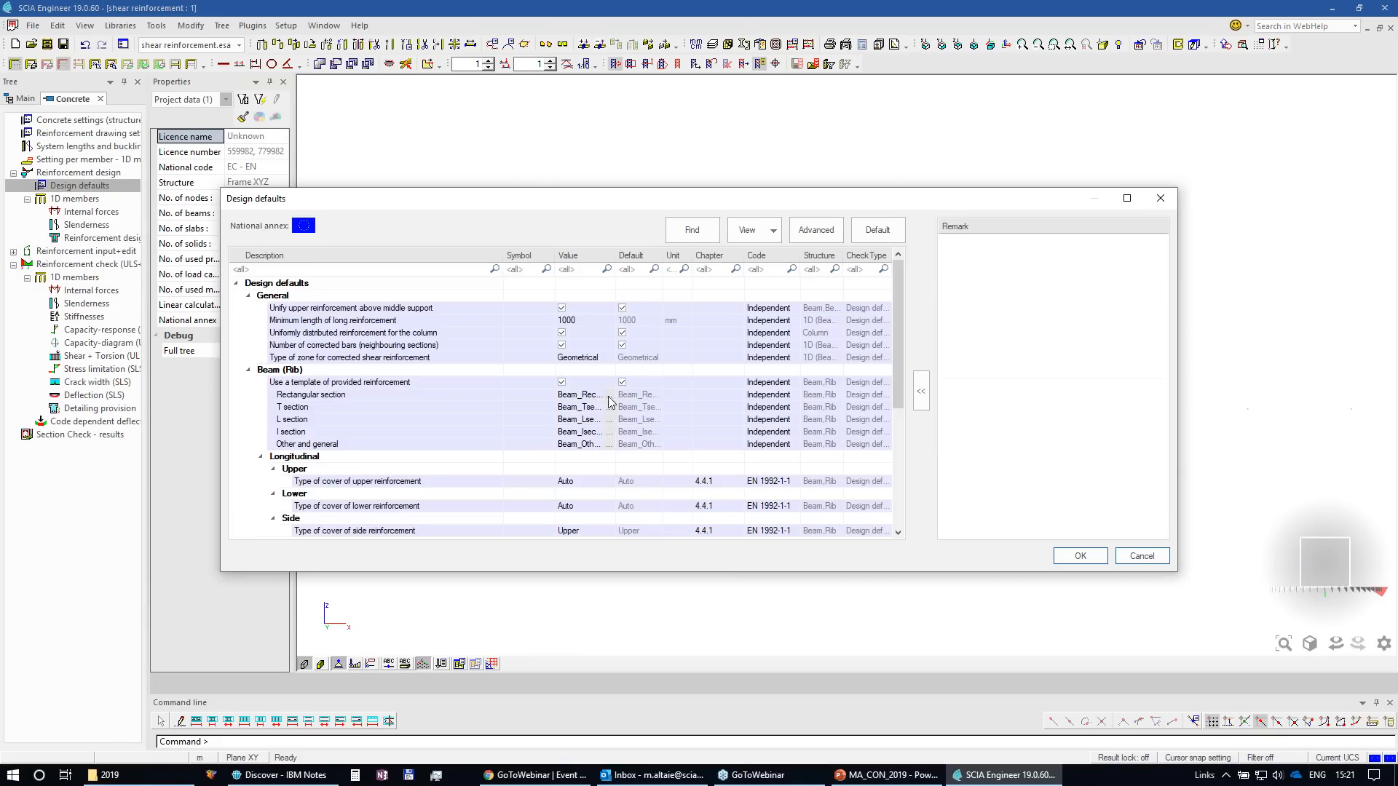
left_click(608, 395)
left_click(604, 583)
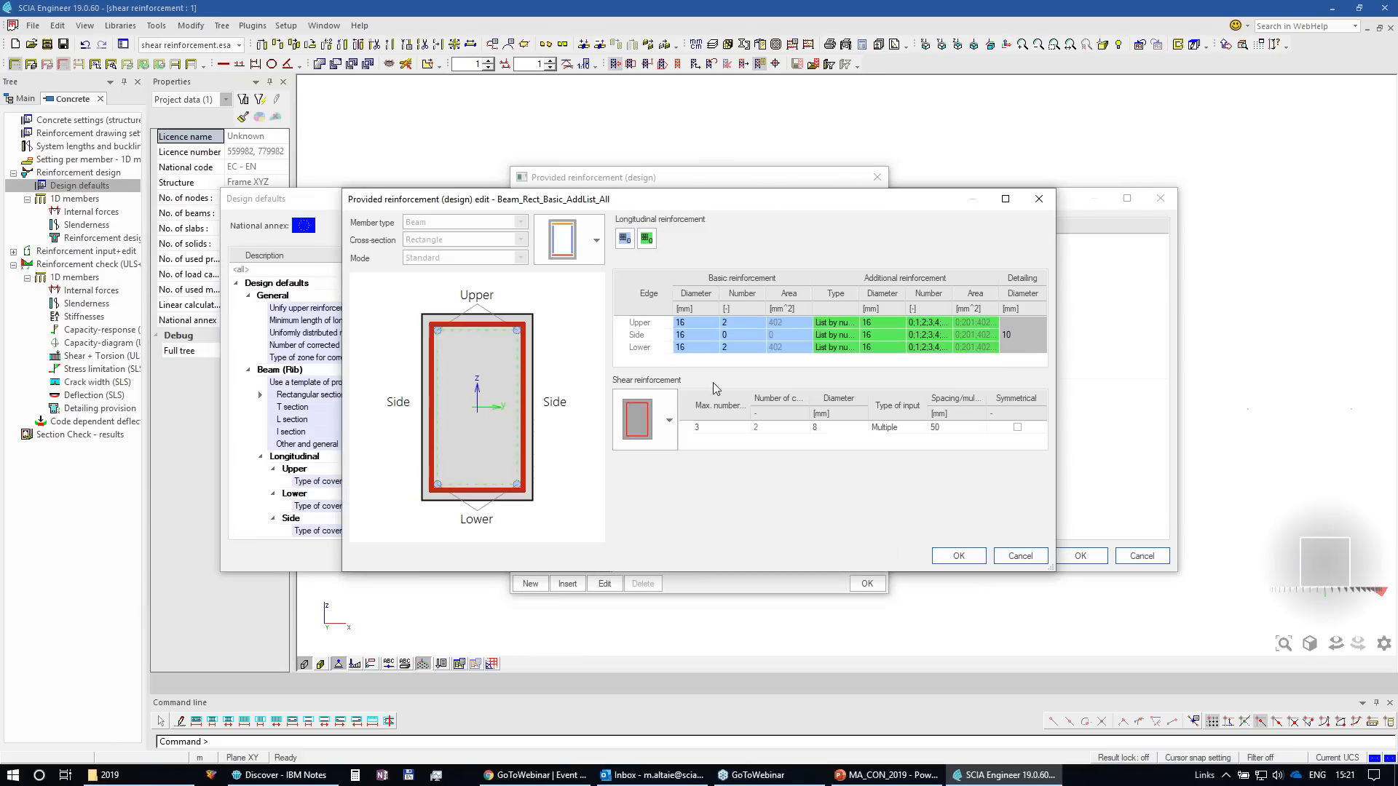
left_click(670, 429)
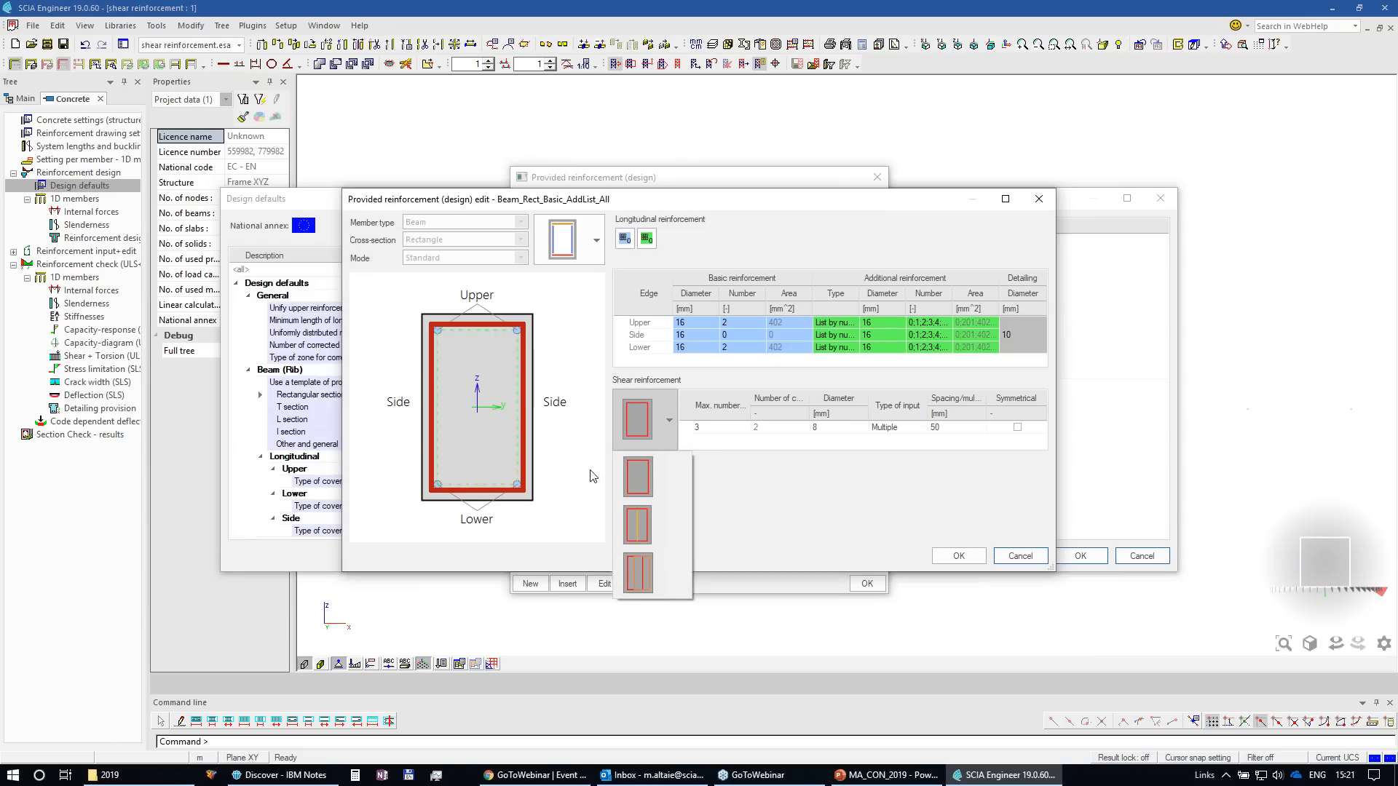
left_click(639, 526)
left_click(669, 421)
left_click(642, 565)
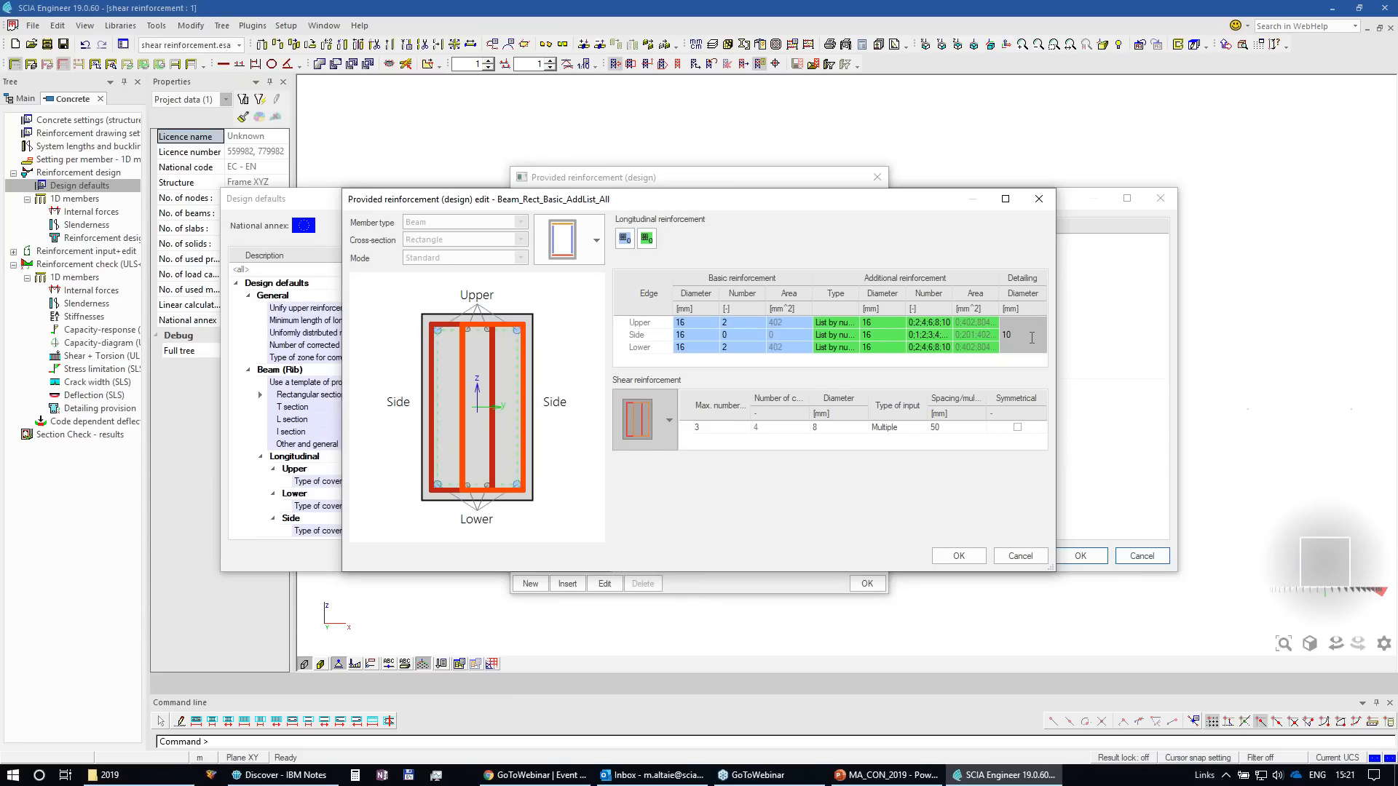
Step: Look through the available detailing reinforcement diameters in the rectangular beam template
left_click(1031, 338)
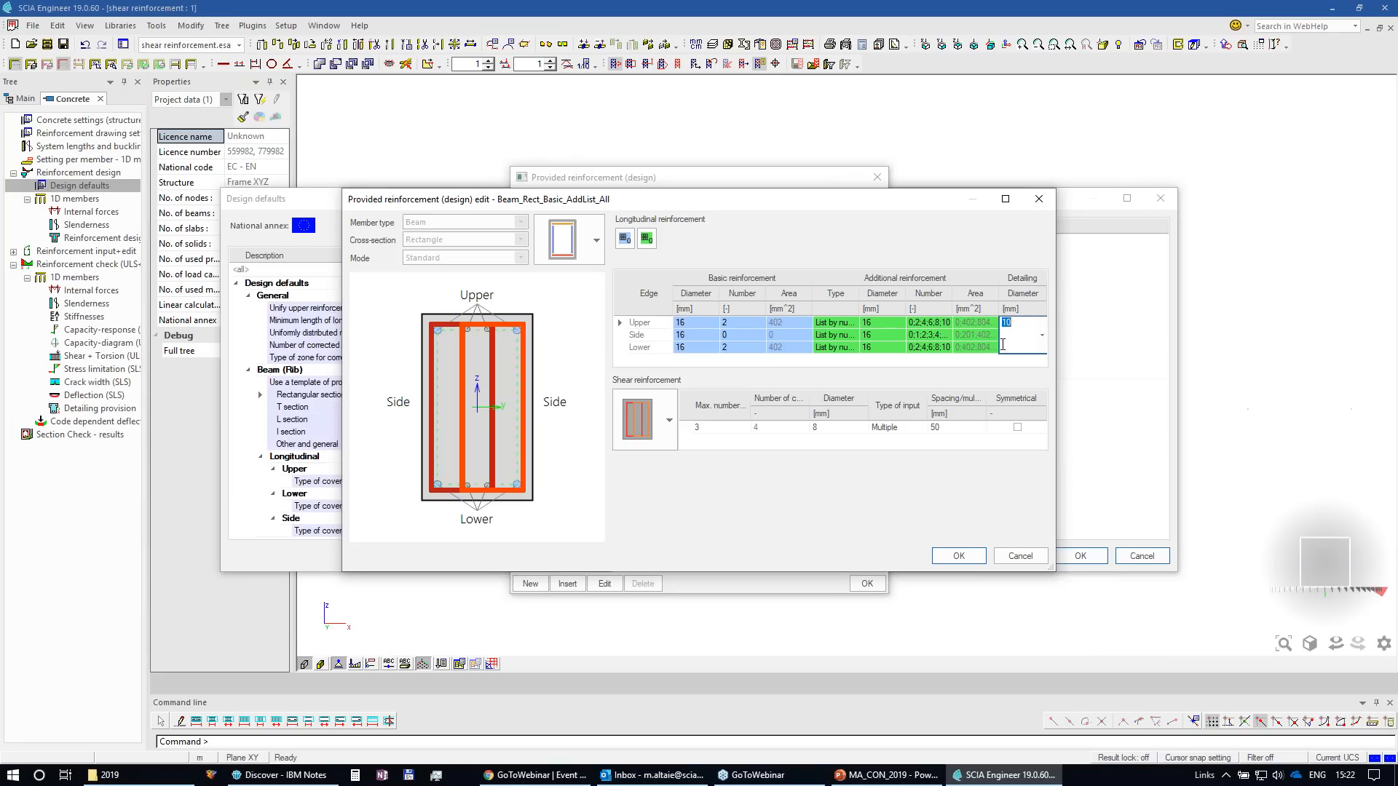
left_click(1042, 335)
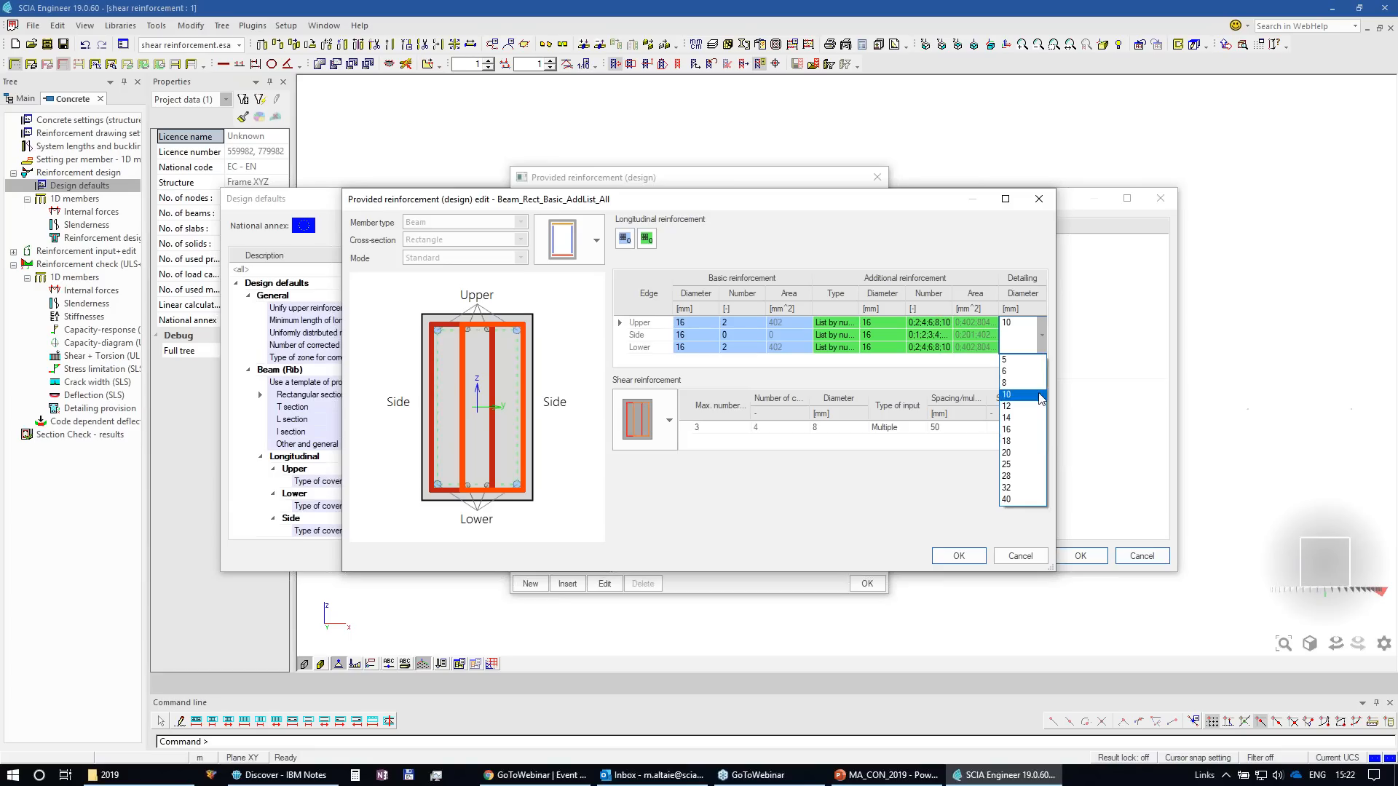
left_click(1019, 275)
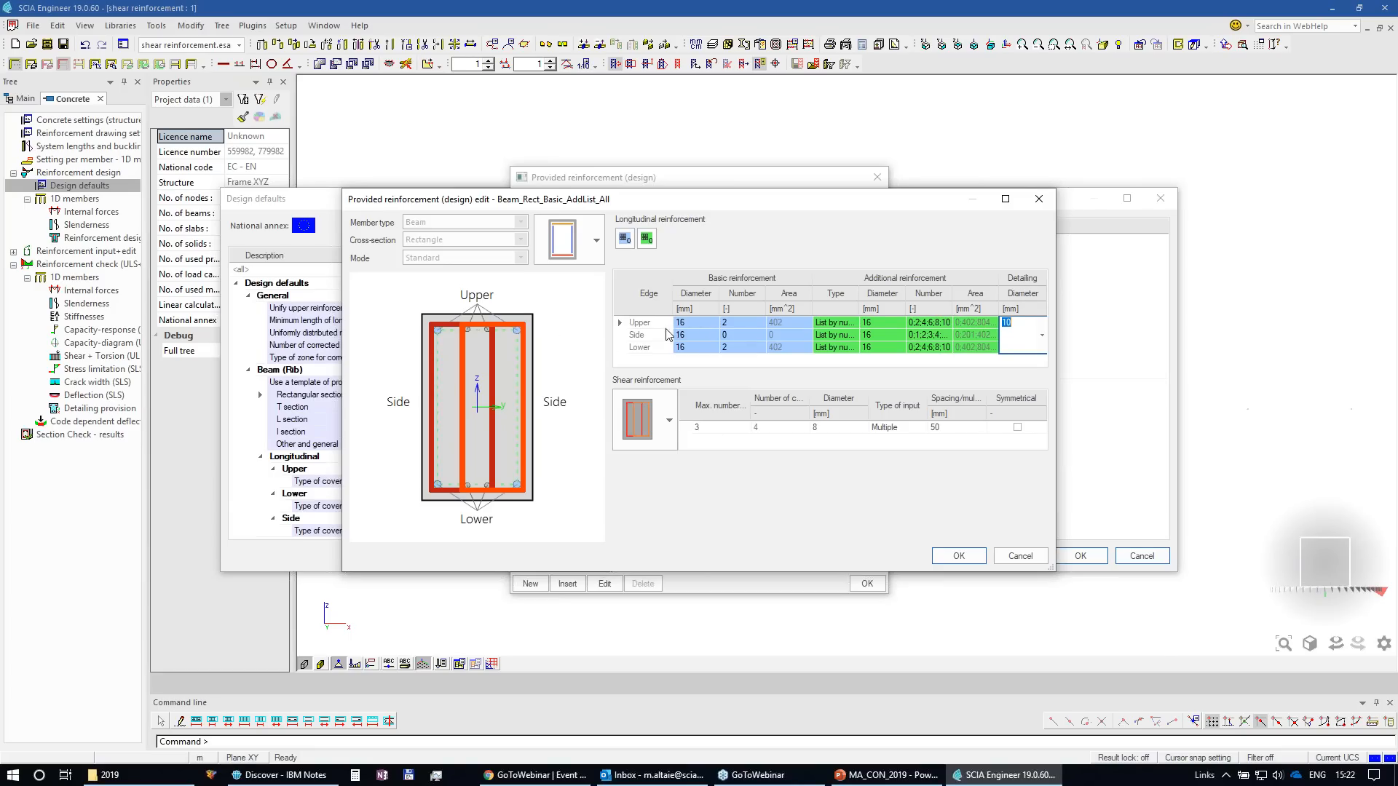
Step: Try 4 and 2 as the number of upper basic bars, and close the rectangular beam template without saving
left_click(752, 323)
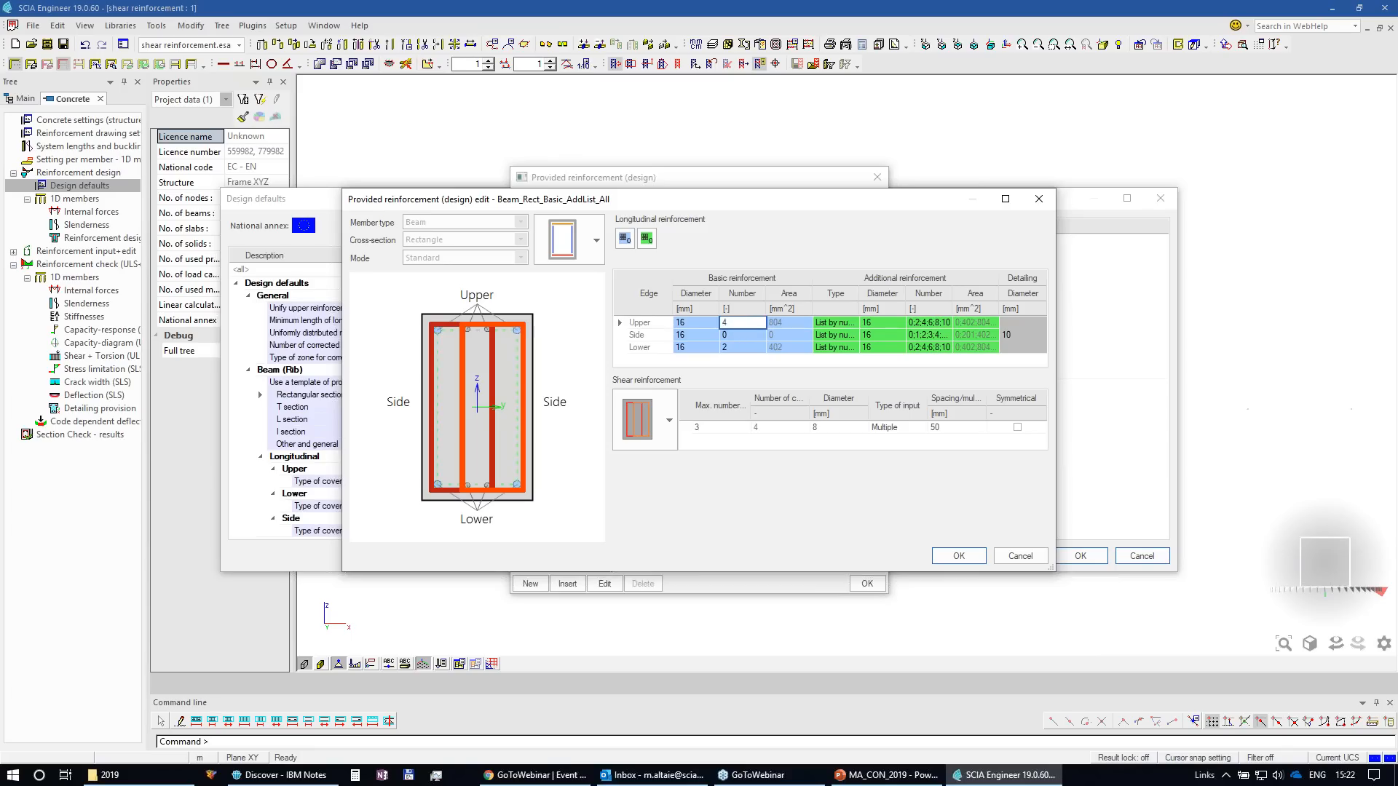
key("Down")
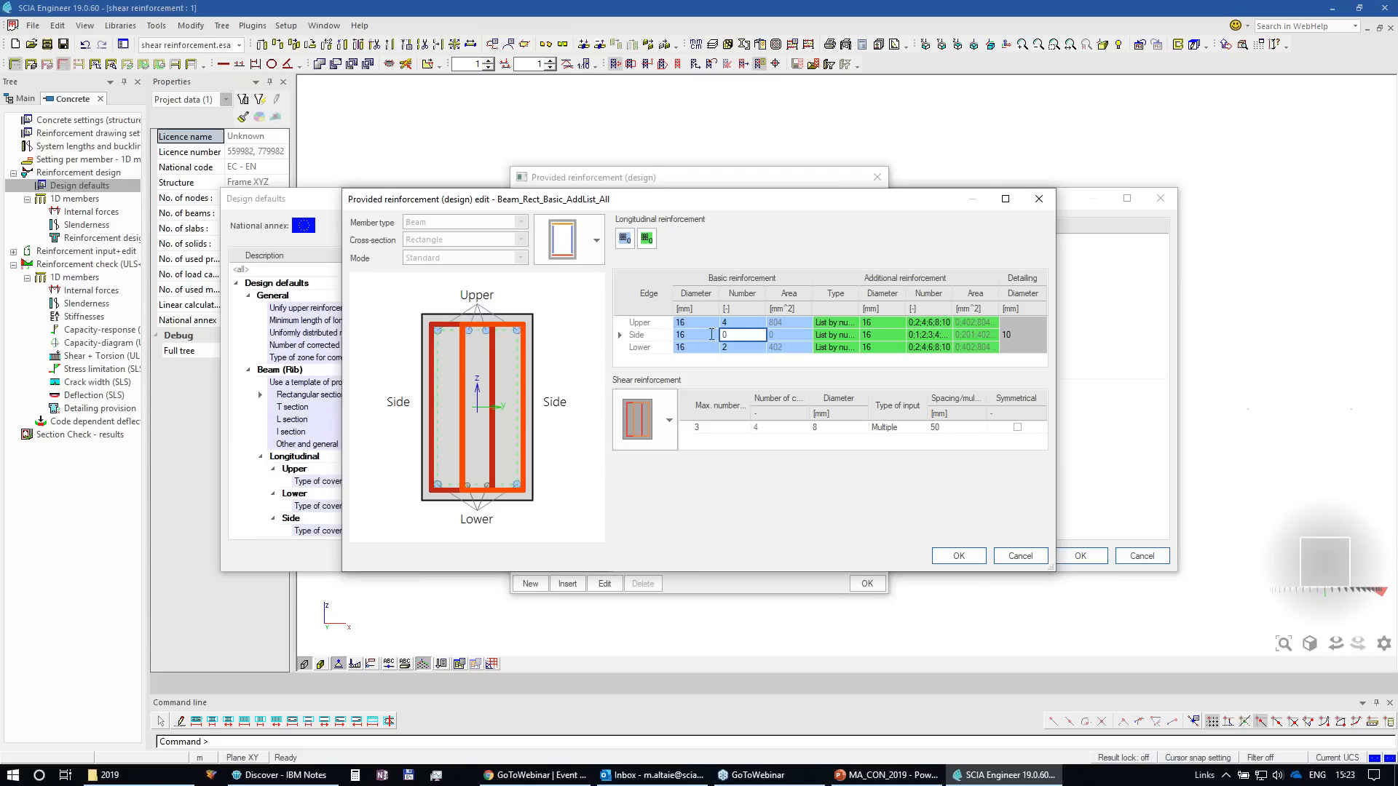
left_click(738, 322)
type("2")
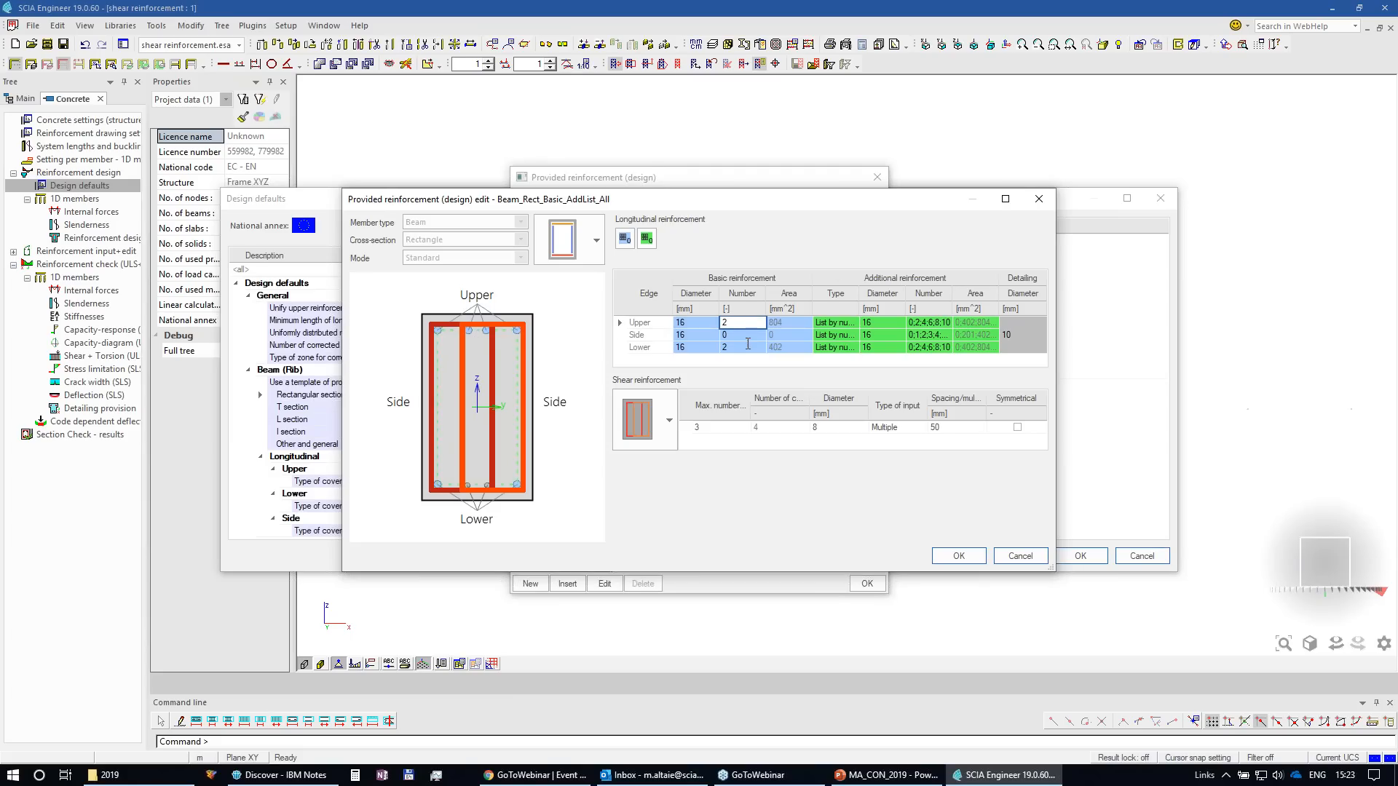
key("Down")
key("Down")
left_click(1039, 198)
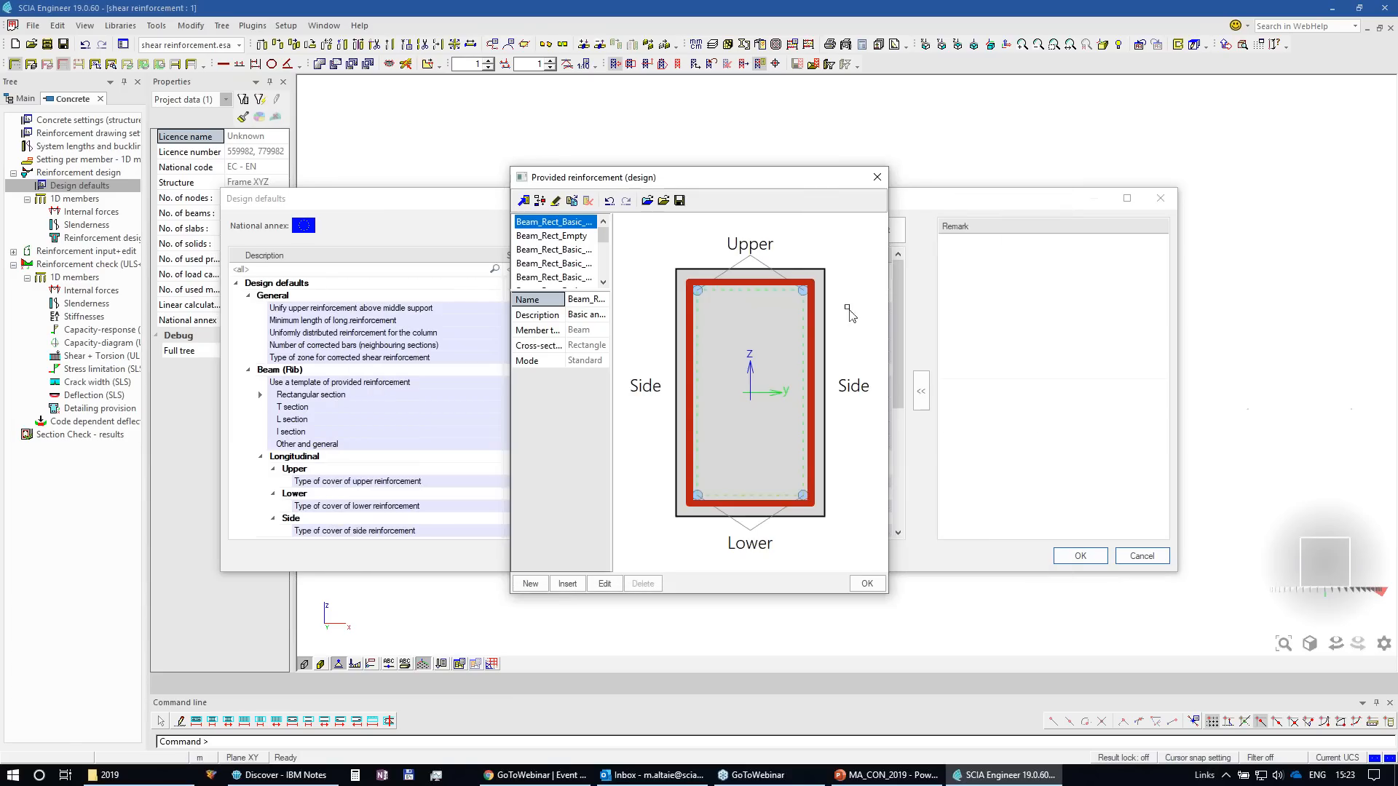
left_click(877, 177)
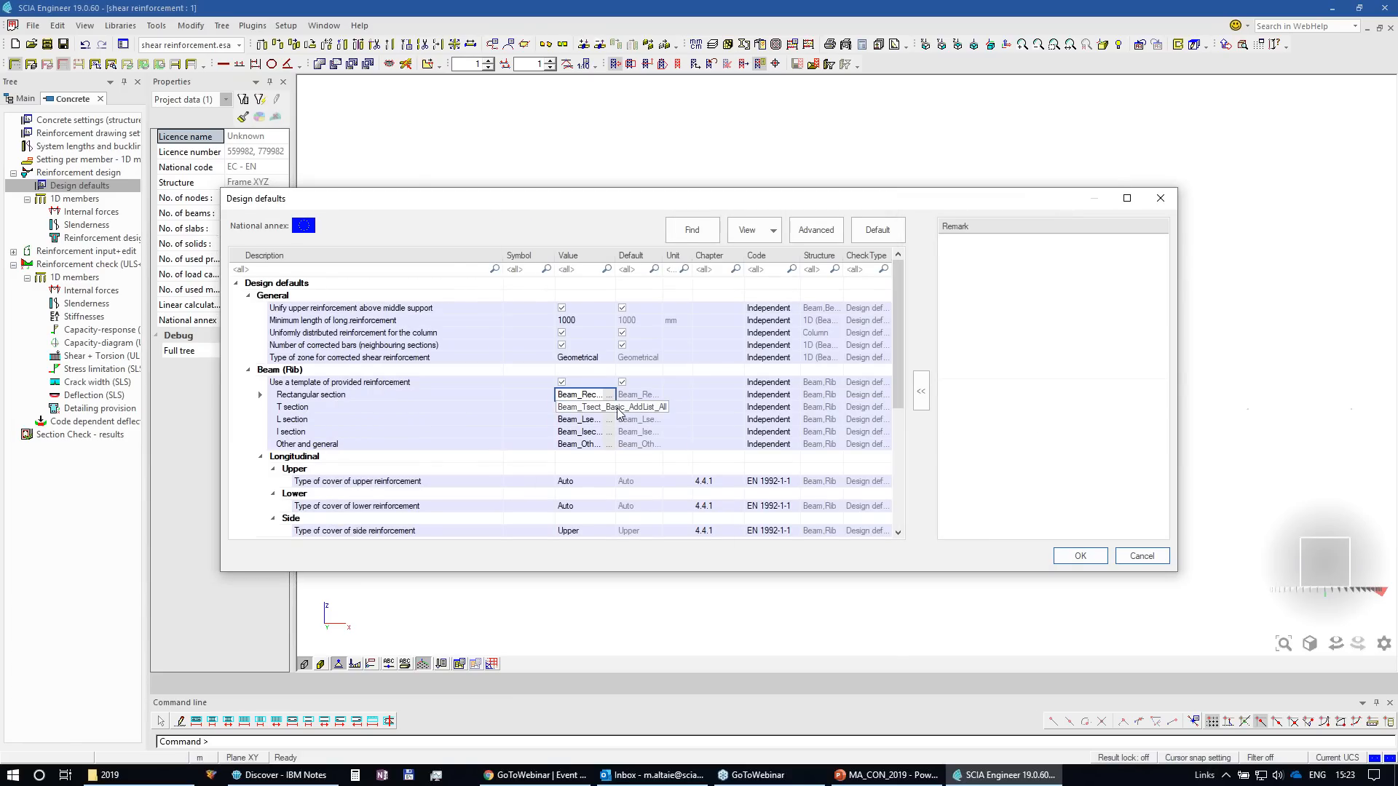
Step: Open the T section's provided reinforcement template for editing and view its available stirrup layouts
left_click(609, 407)
left_click(610, 407)
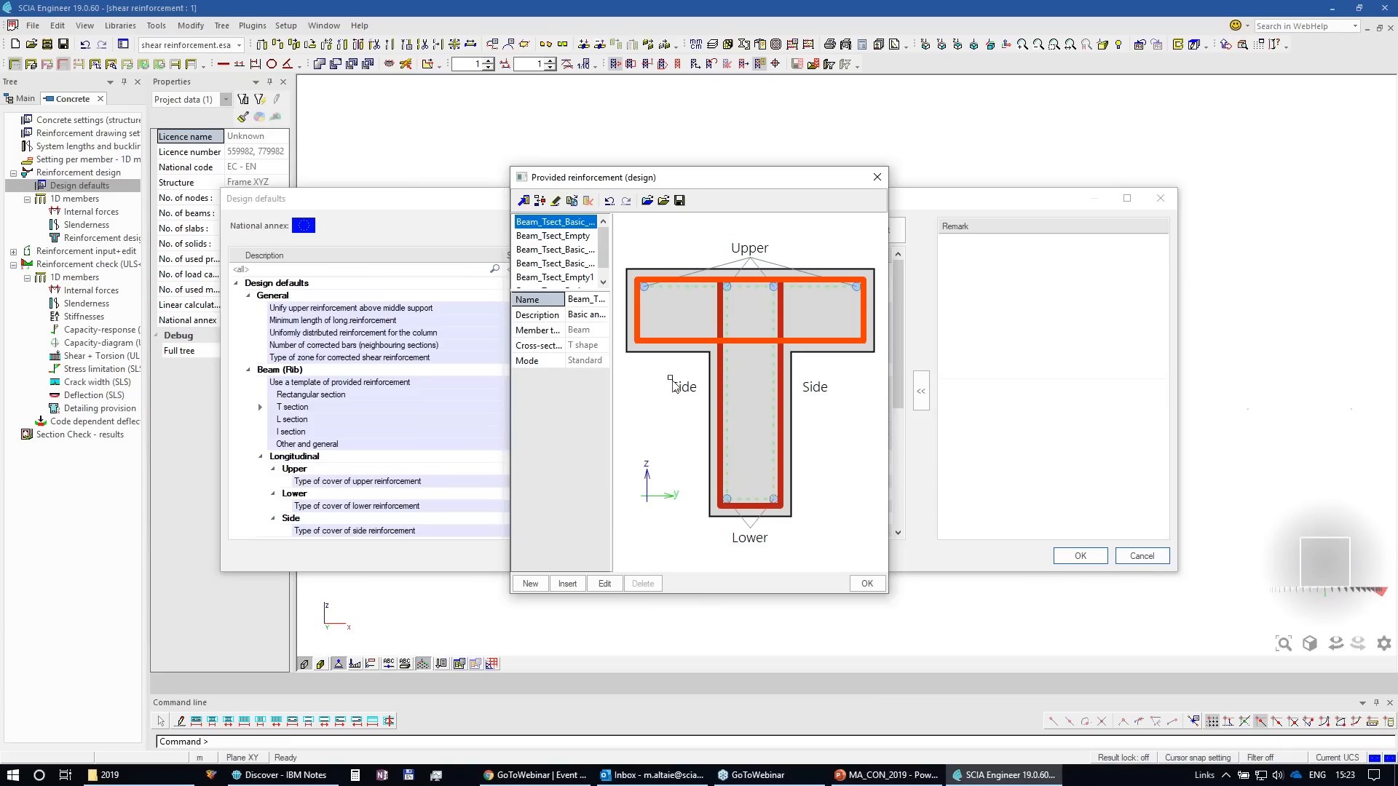
left_click(604, 583)
left_click(634, 427)
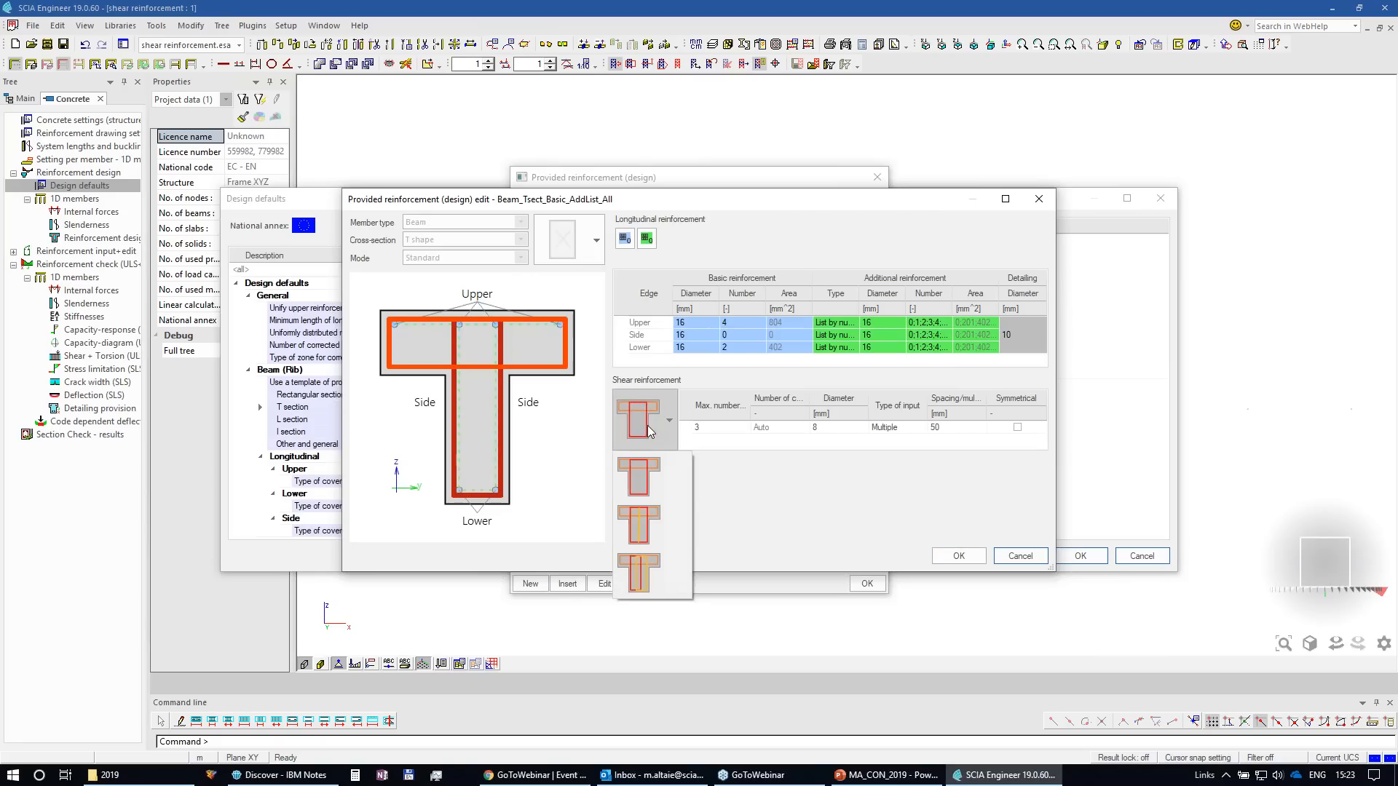
left_click(746, 473)
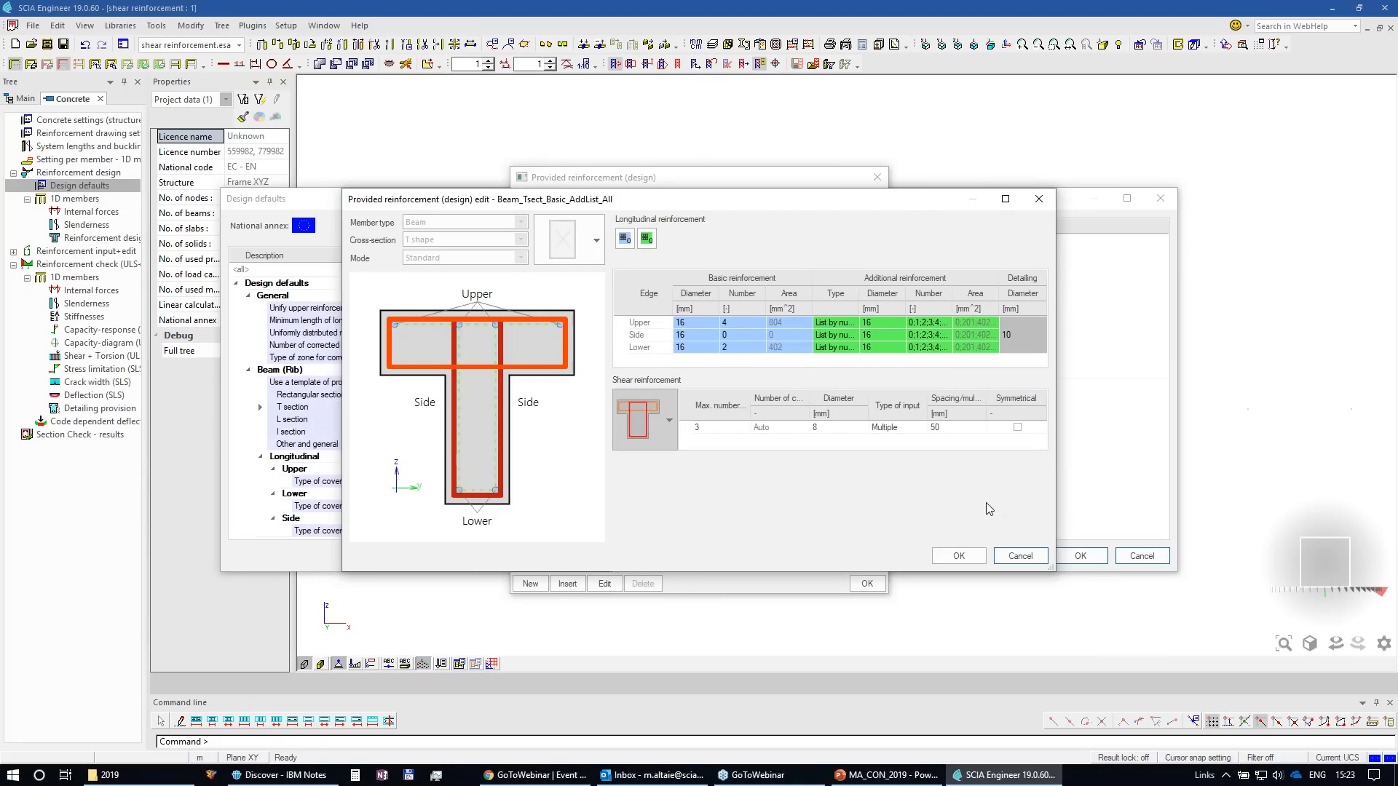
Step: Leave the T section template unchanged and view the L section's provided reinforcement template
left_click(1020, 556)
left_click(877, 177)
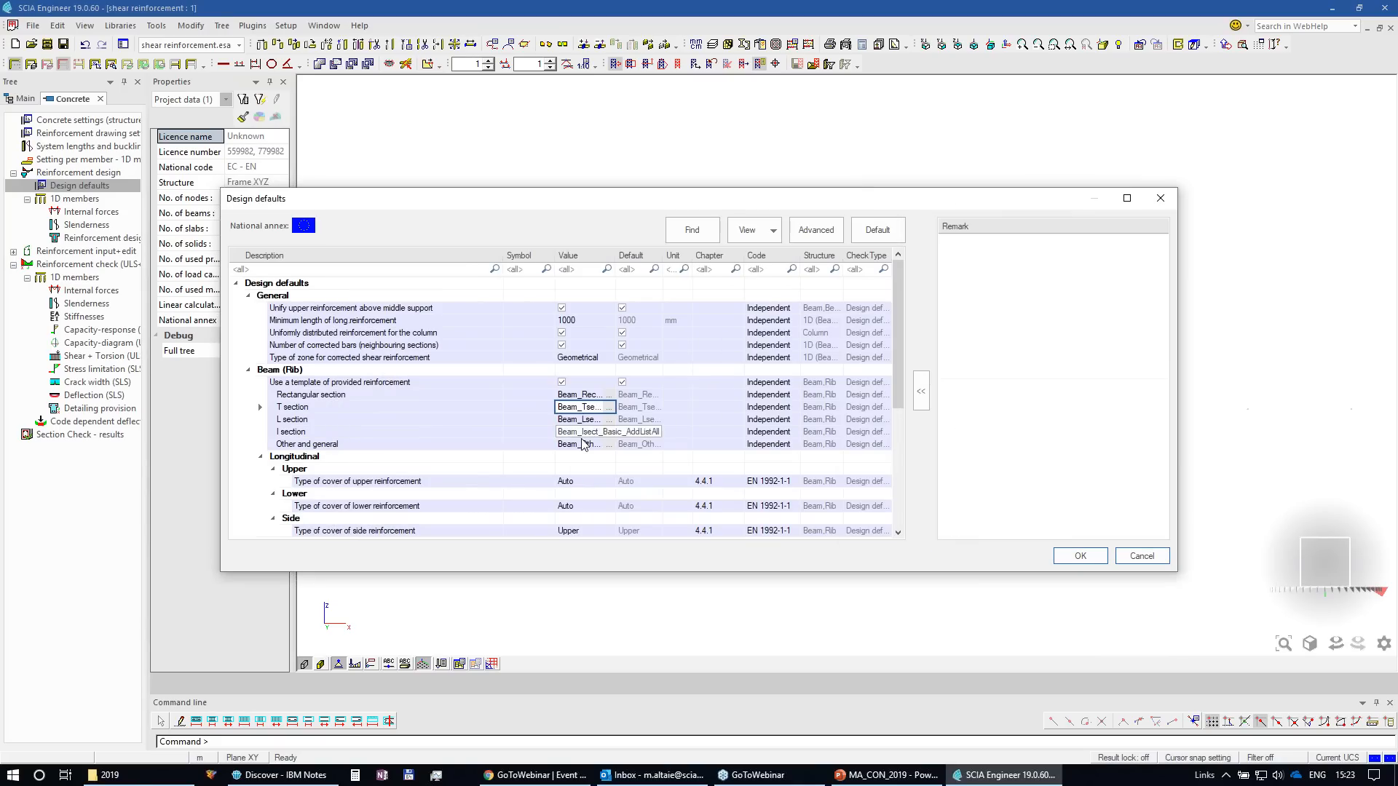
left_click(608, 419)
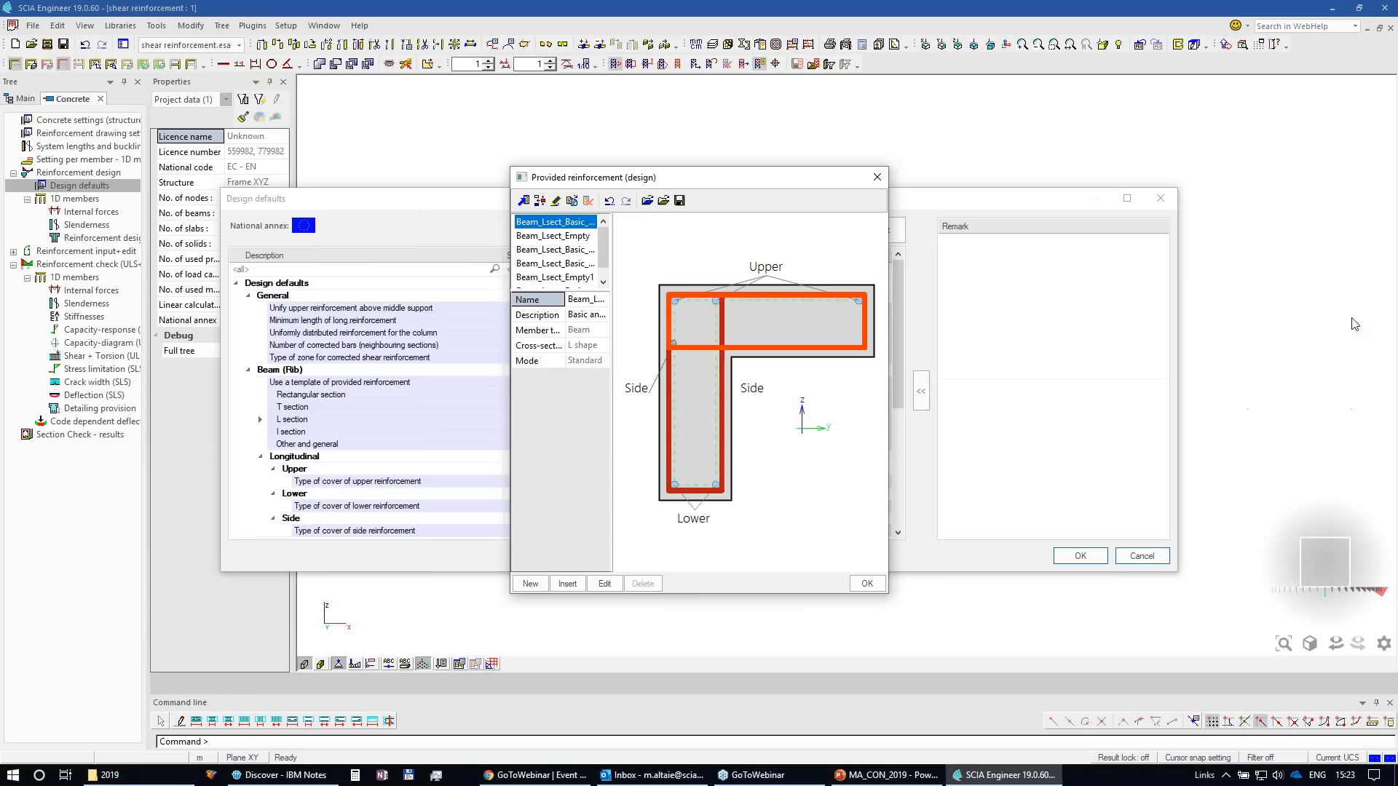
left_click(877, 177)
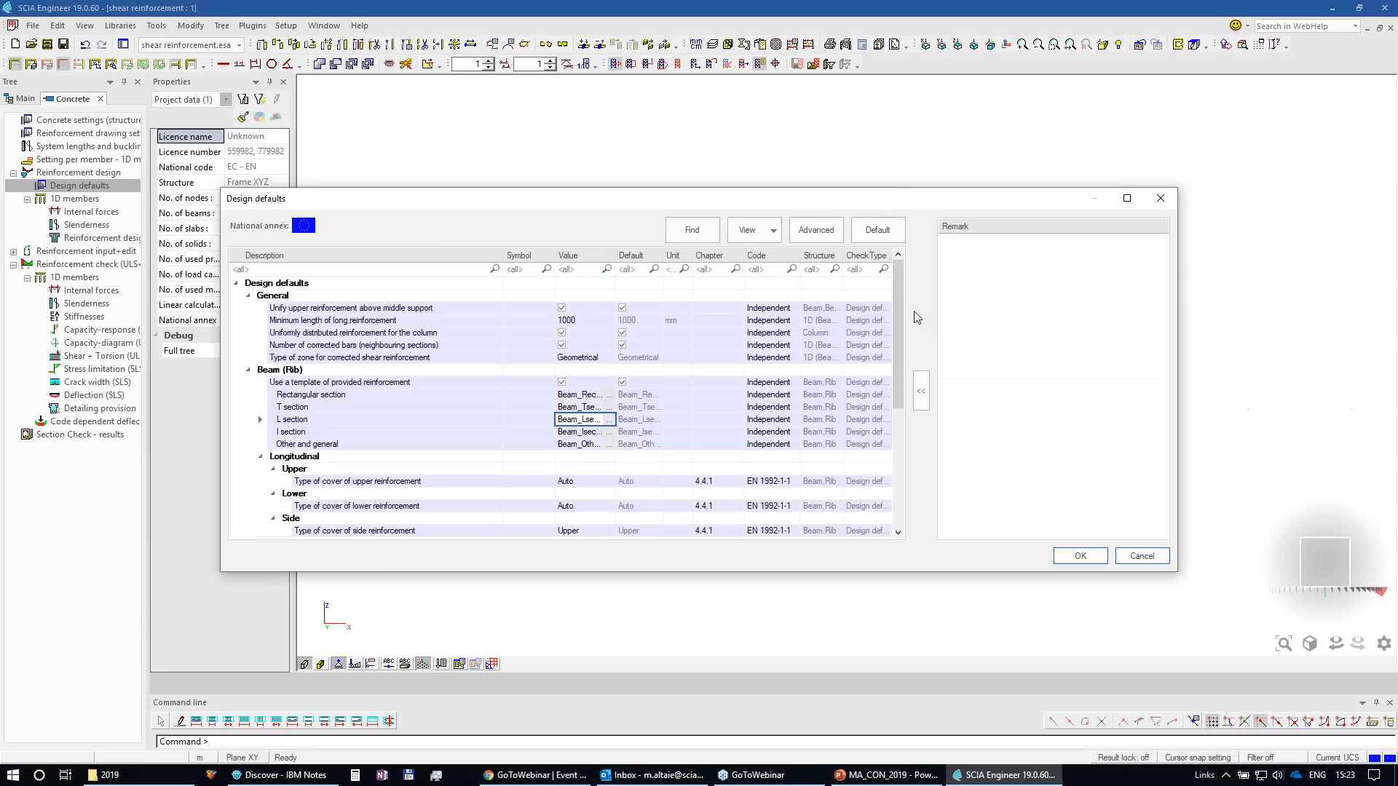
Step: Close the design defaults without changes and switch to the MA_CON_2019 presentation in PowerPoint
left_click(1159, 198)
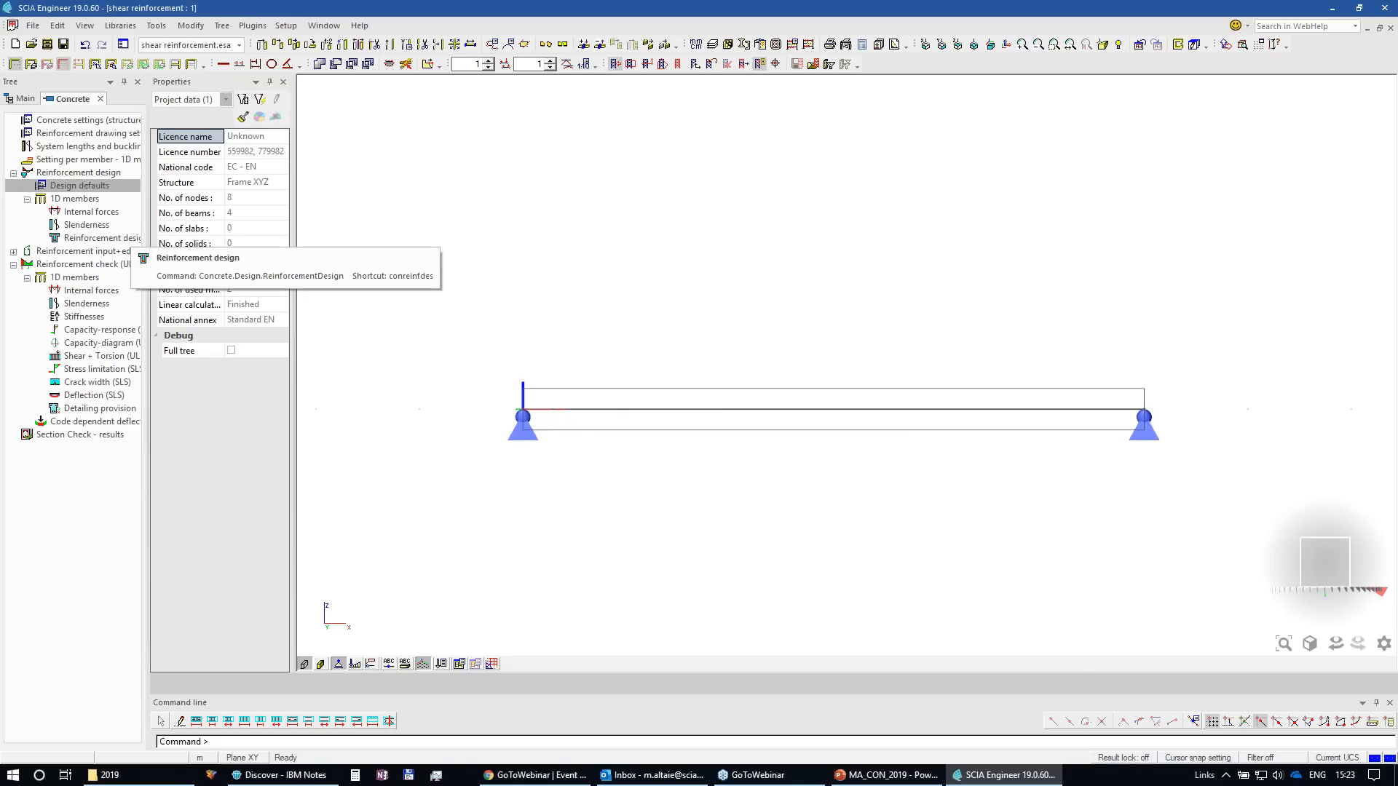
left_click(886, 774)
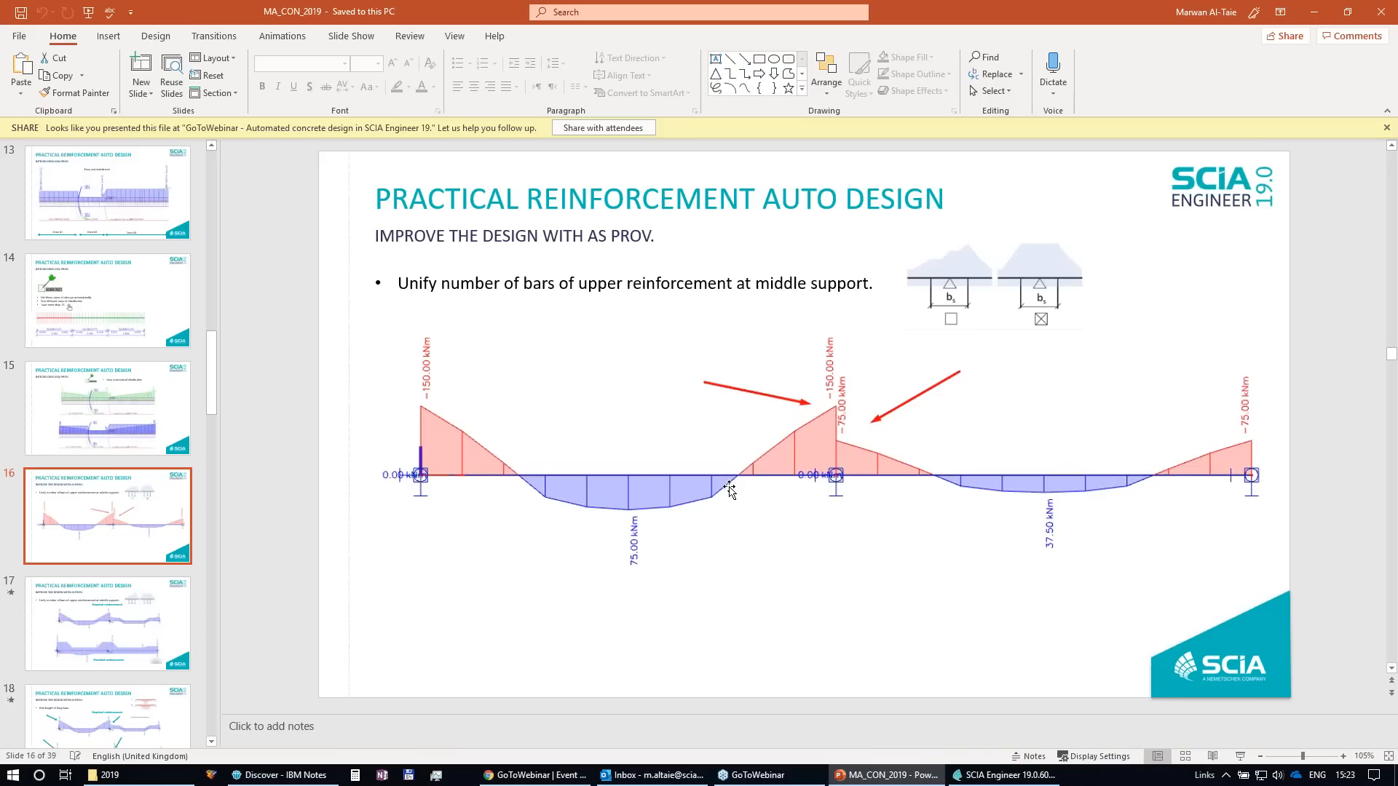
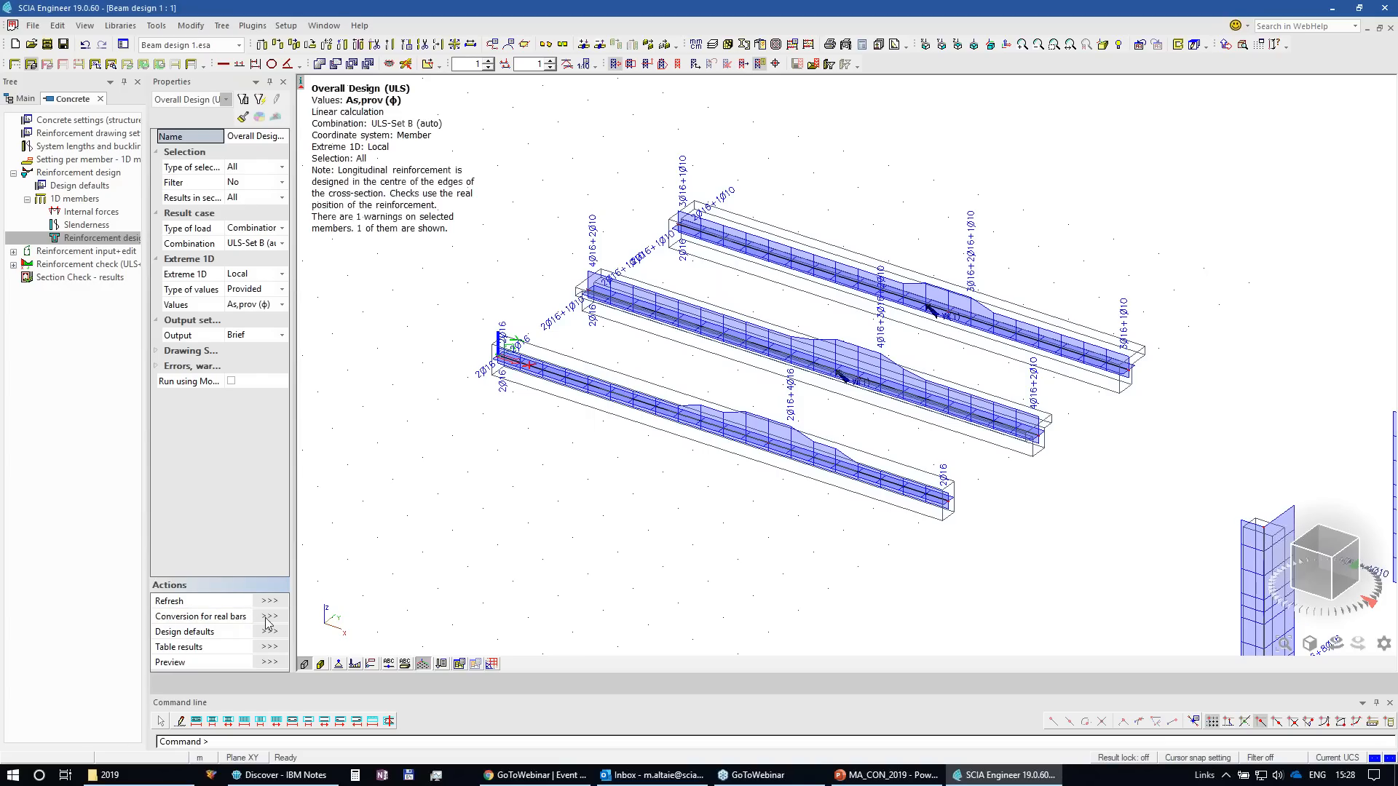
Step: Convert the designed reinforcement of all members into real bars
left_click(270, 617)
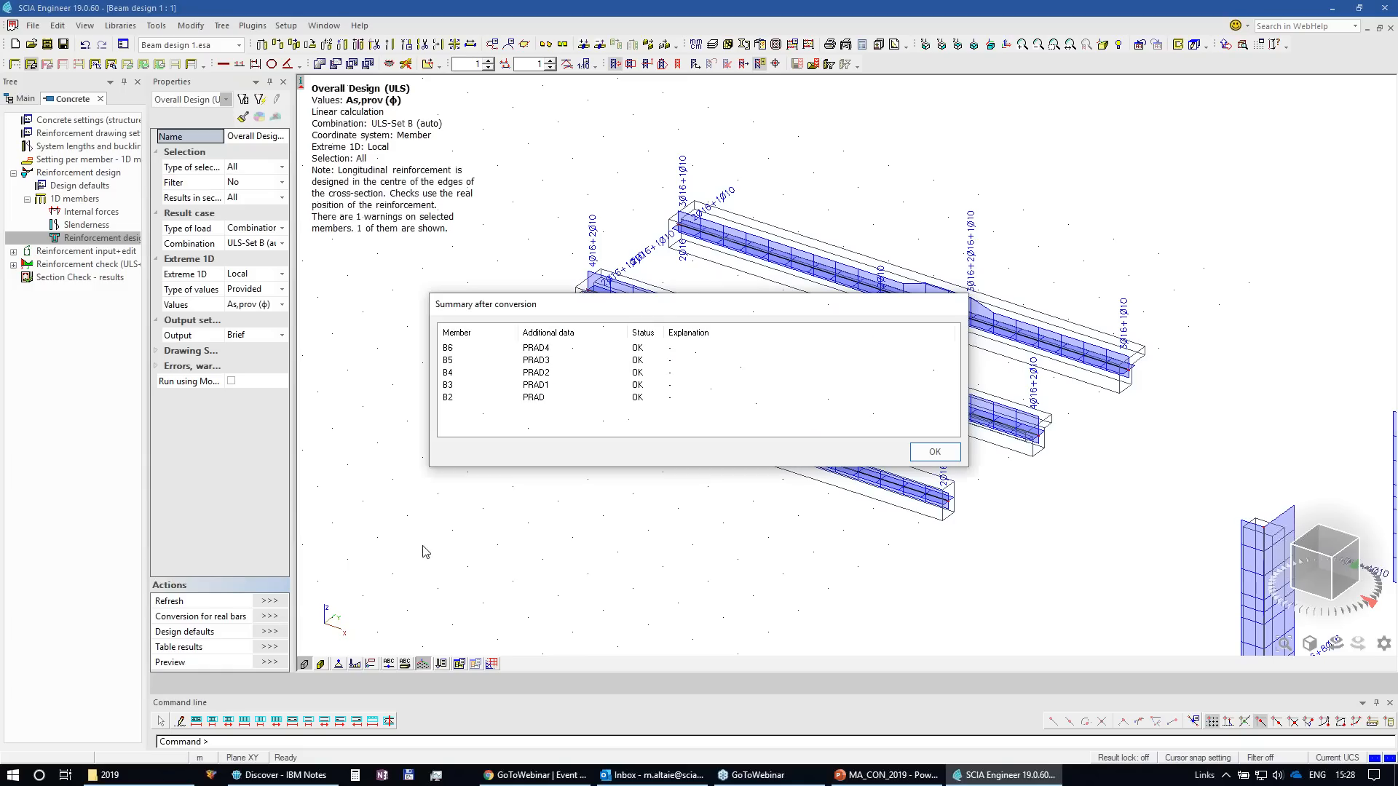
left_click(935, 451)
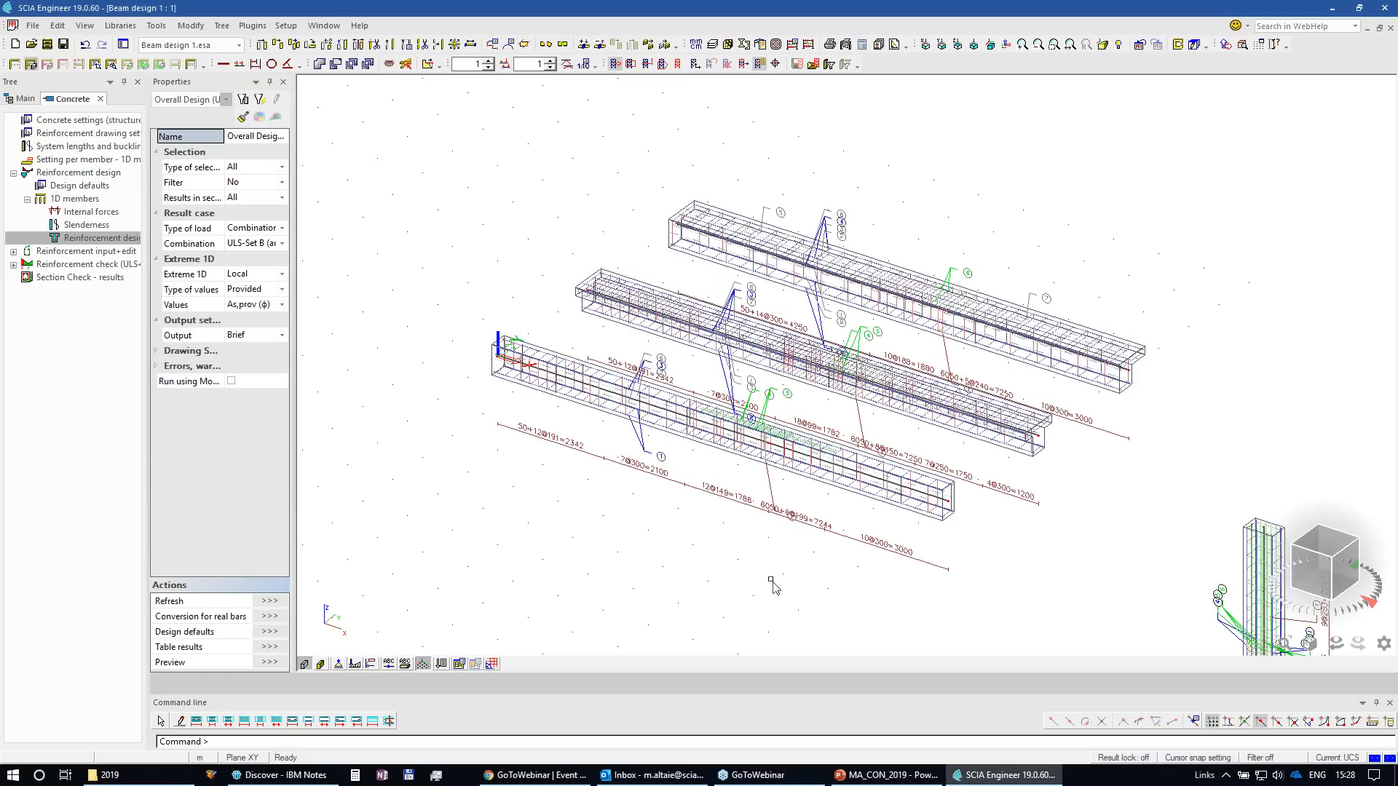
Step: Examine the converted longitudinal bars and stirrups along the three beams up close
scroll(720, 470, "up", 3)
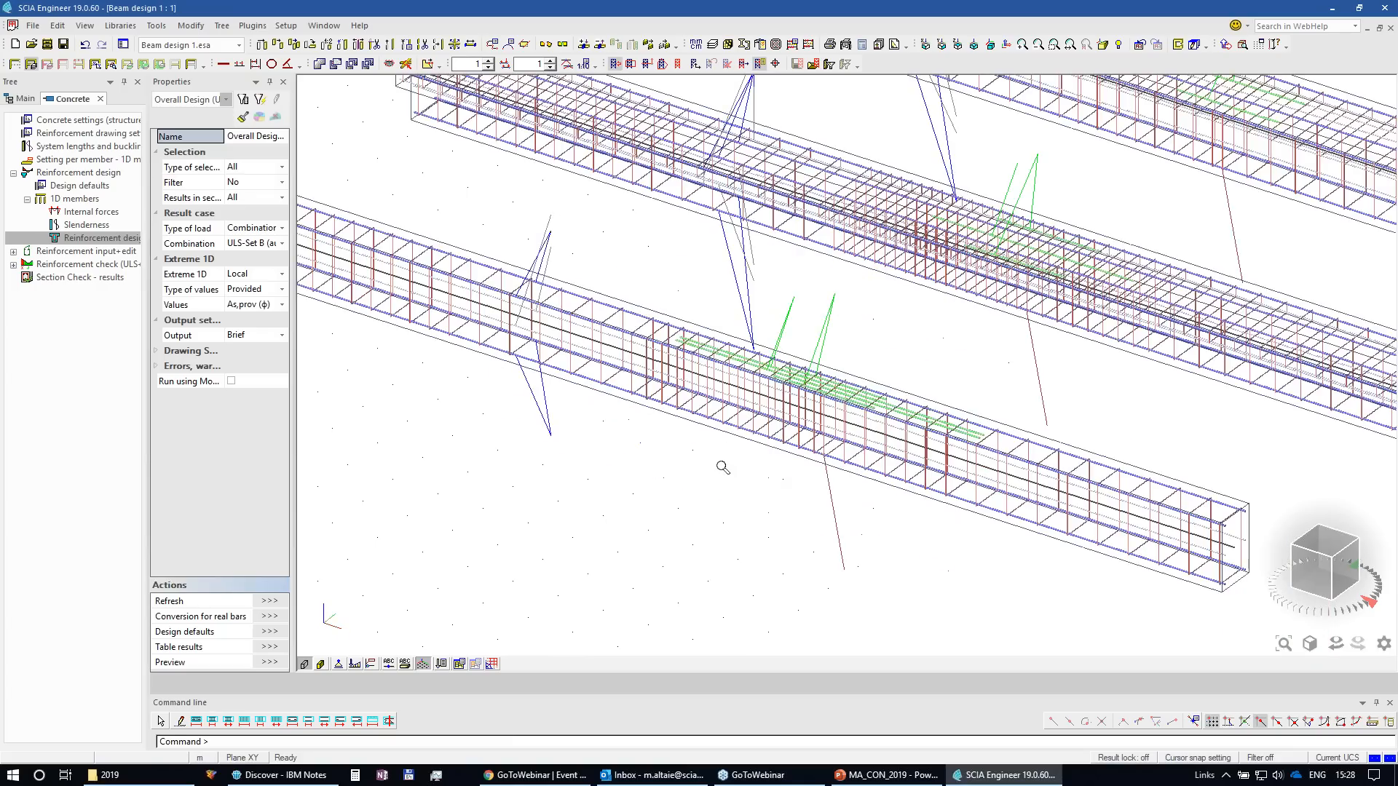
scroll(721, 472, "down", 2)
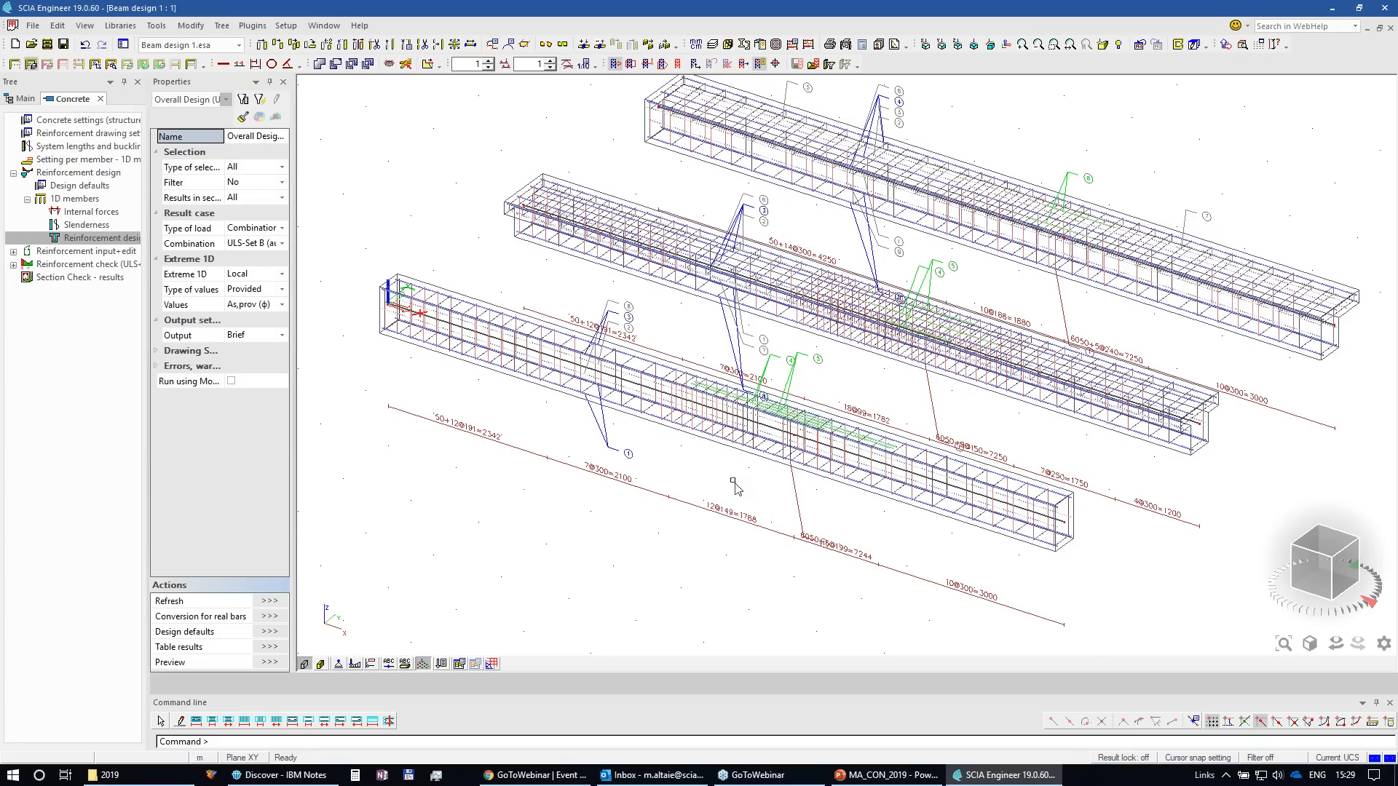
scroll(835, 469, "up", 5)
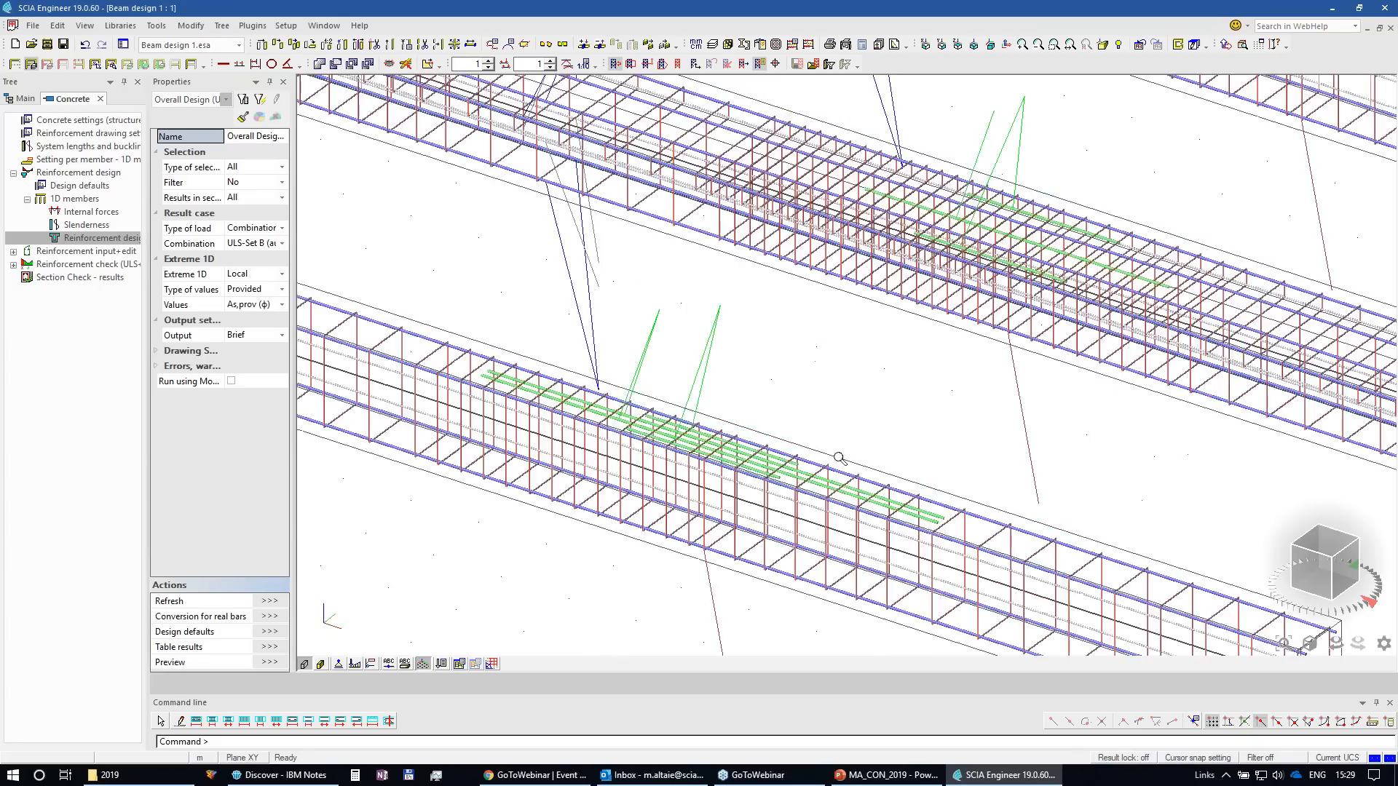
scroll(1045, 382, "up", 2)
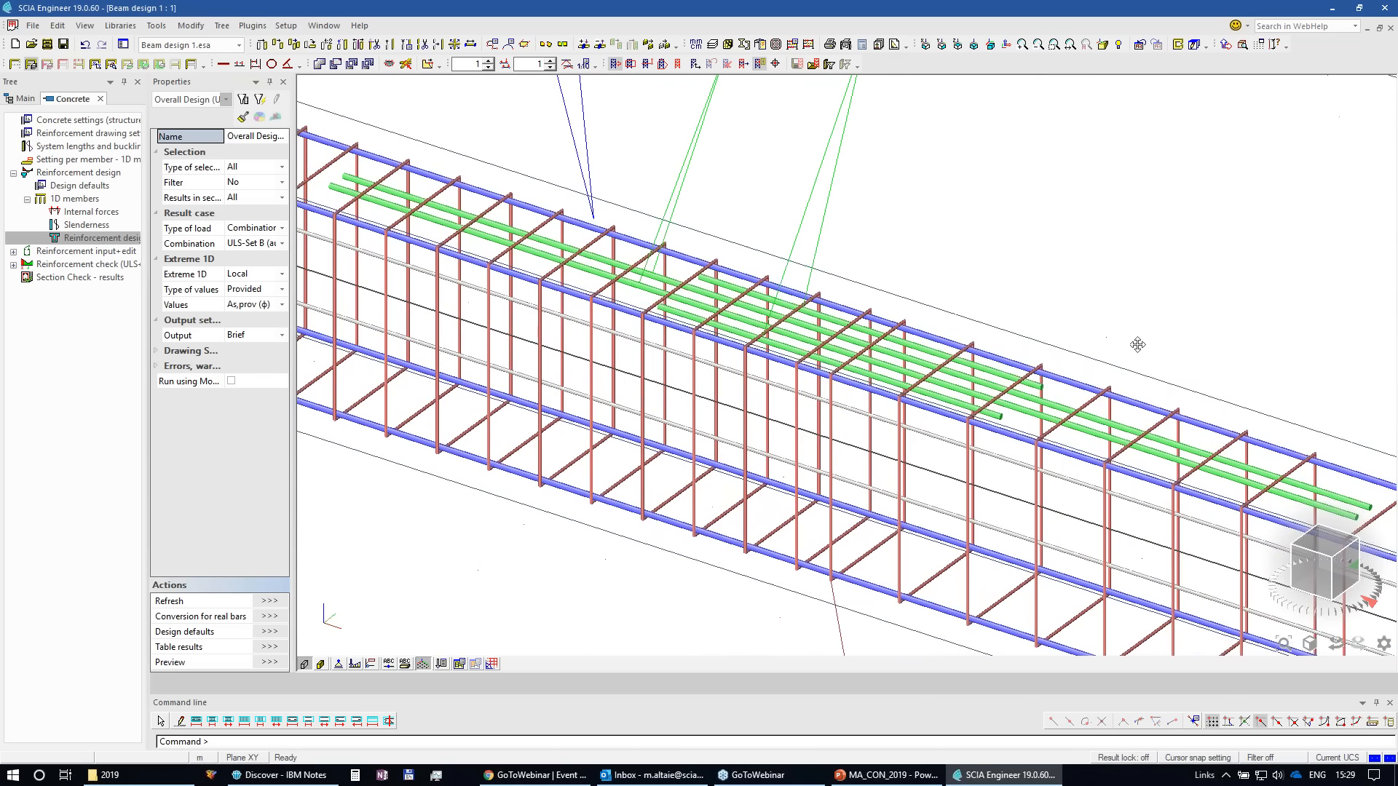
left_click(1068, 412)
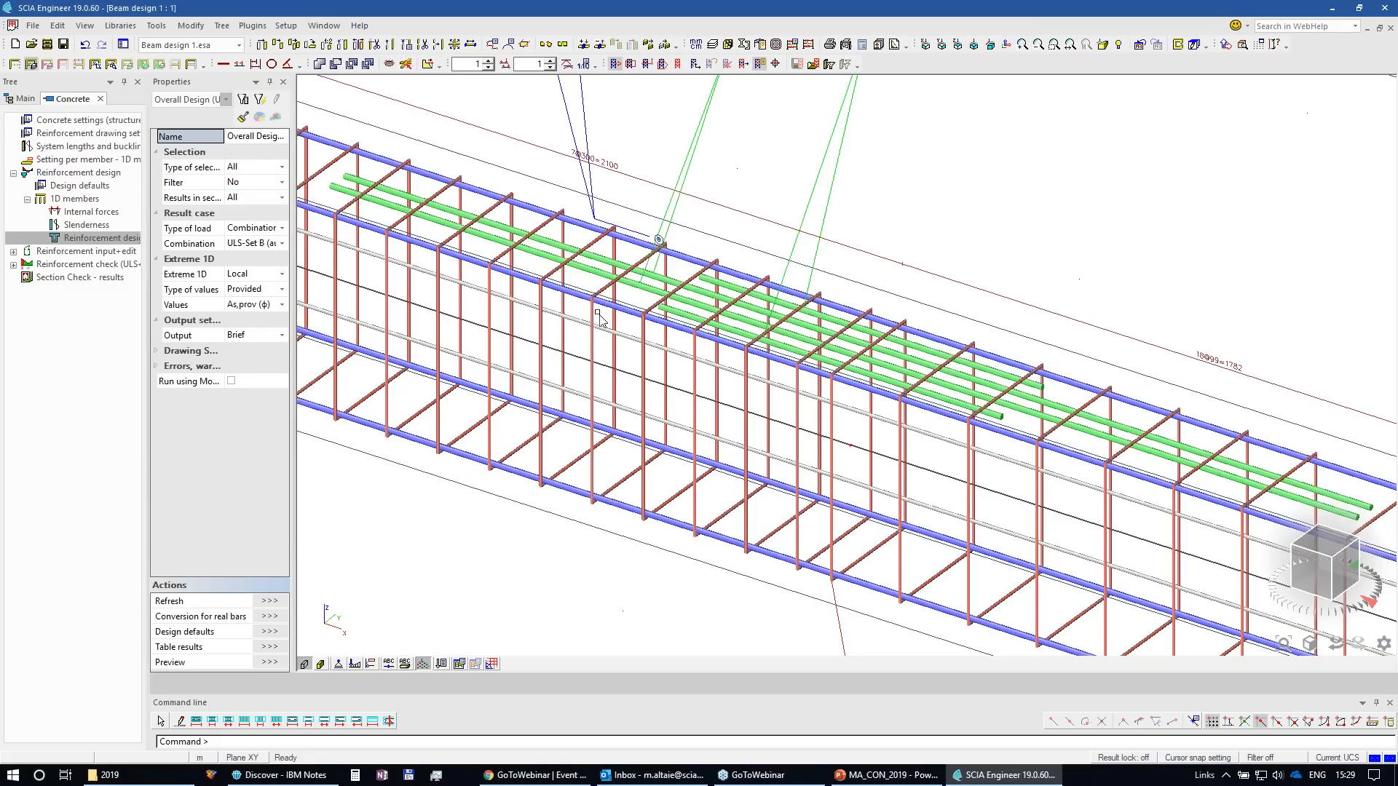
scroll(593, 523, "down", 5)
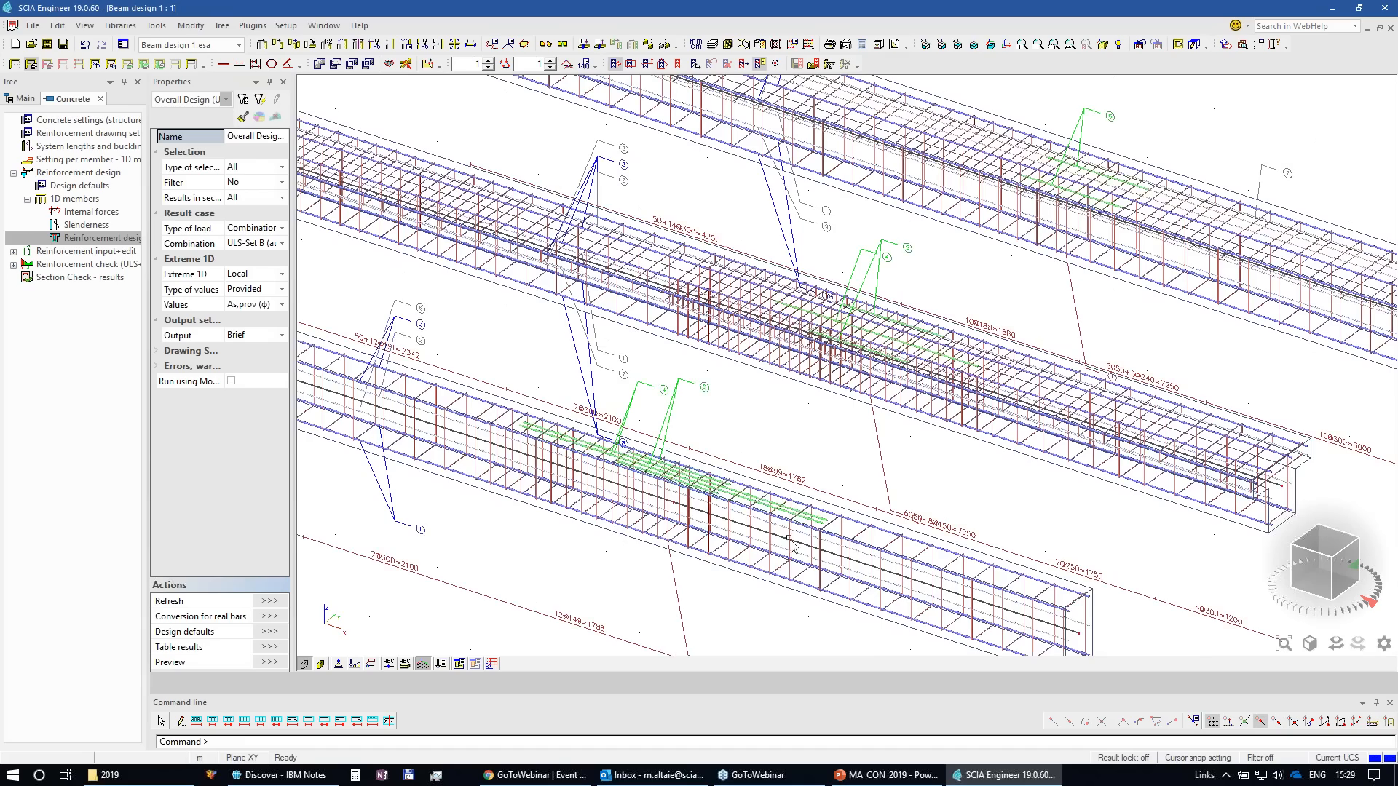
middle_click_drag(1174, 538, 1293, 512)
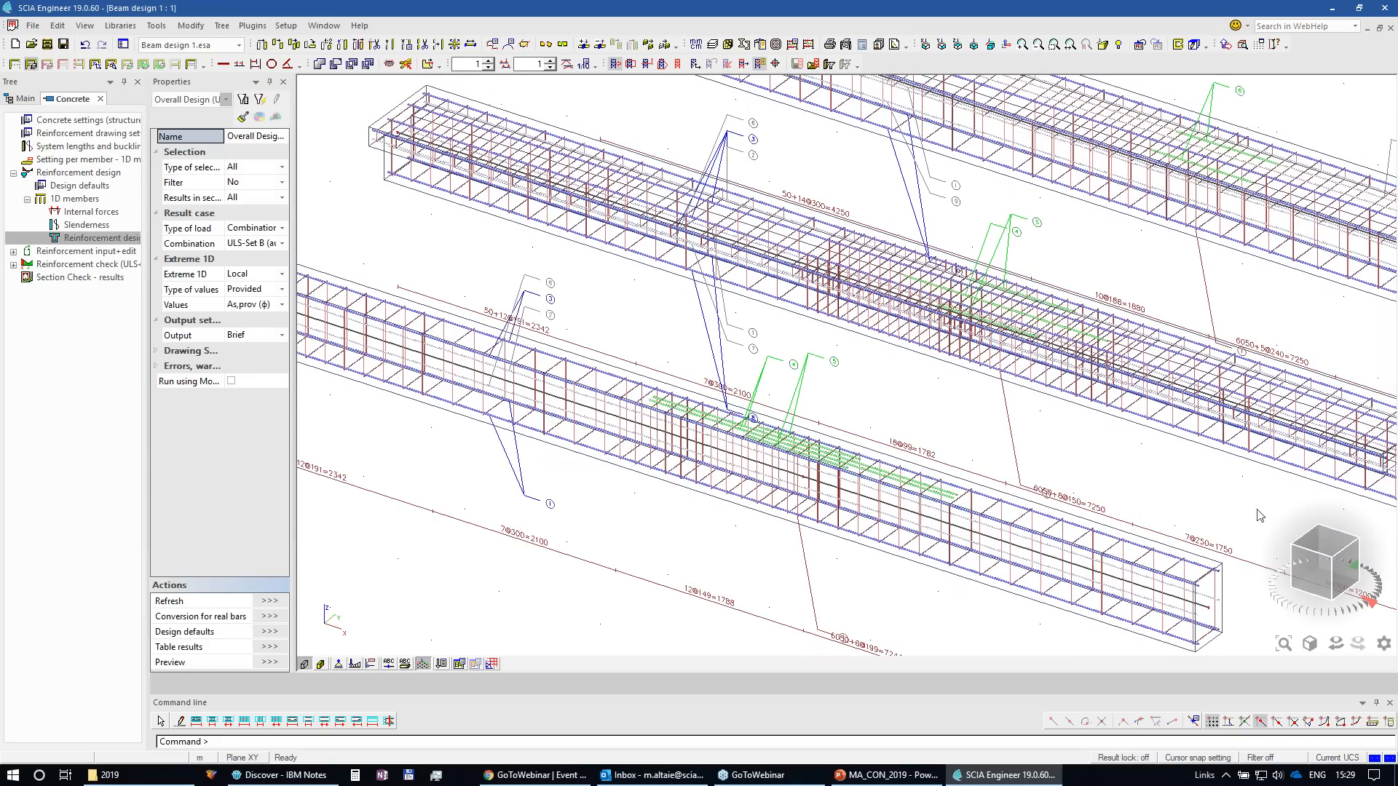
Step: Run the capacity-response check on all members and look over the UC diagrams on the beams and columns
left_click(14, 264)
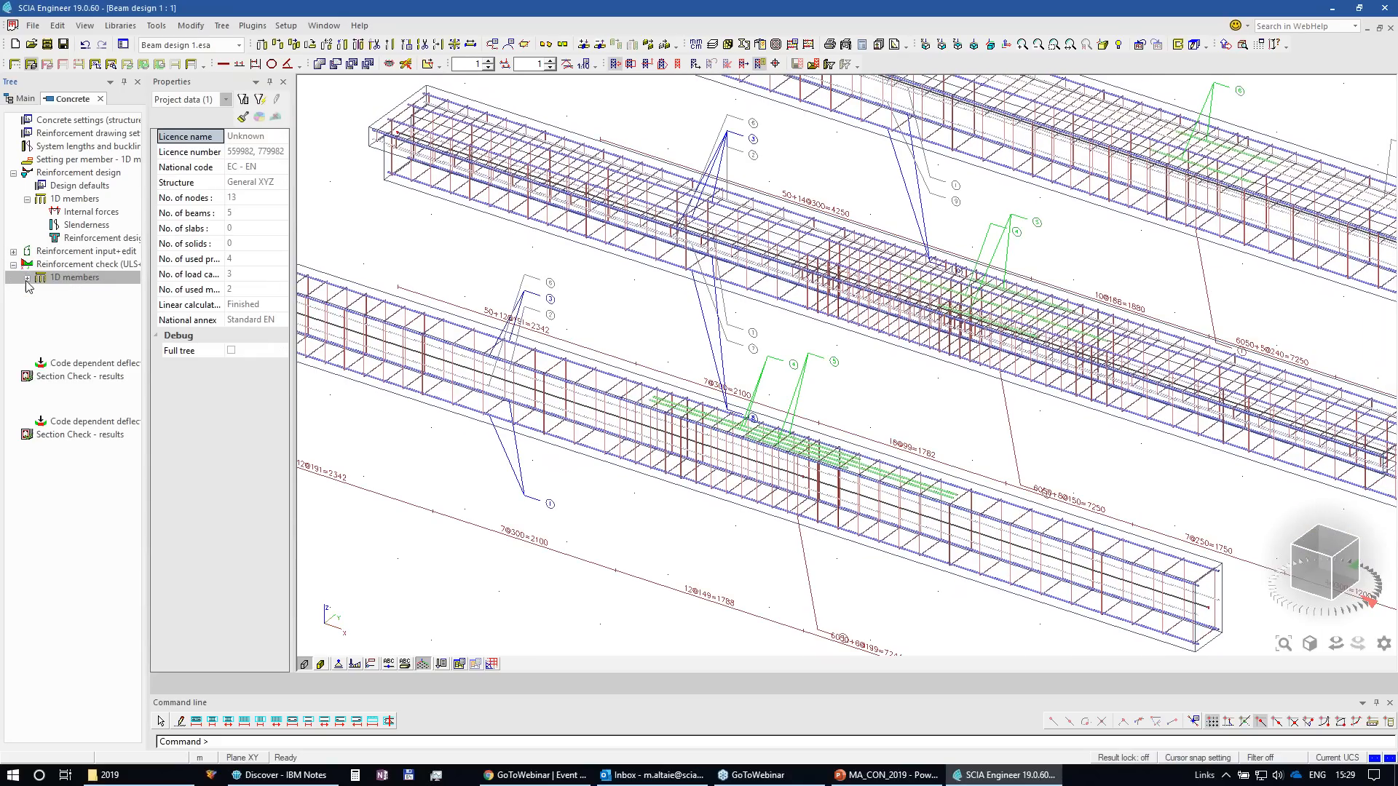
left_click(99, 330)
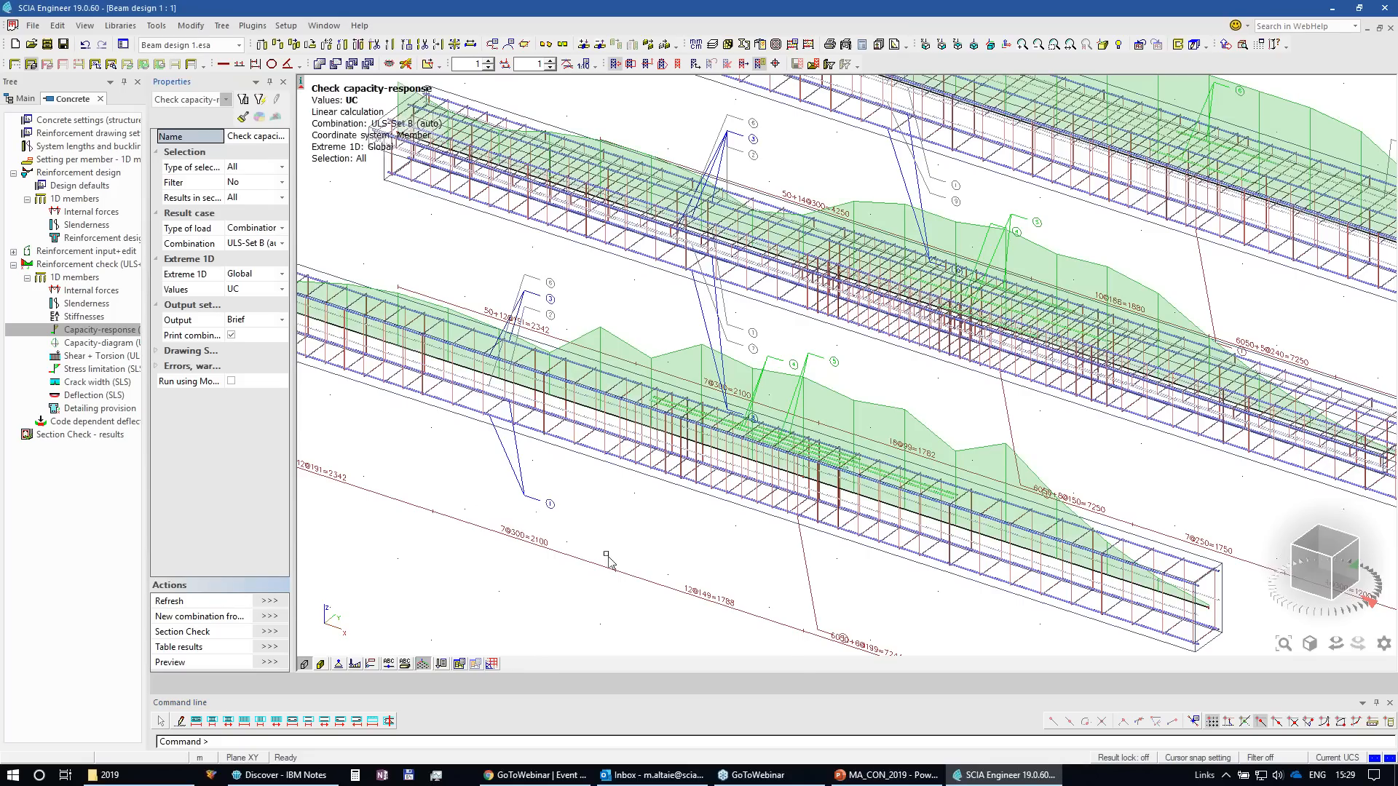
scroll(624, 559, "down", 2)
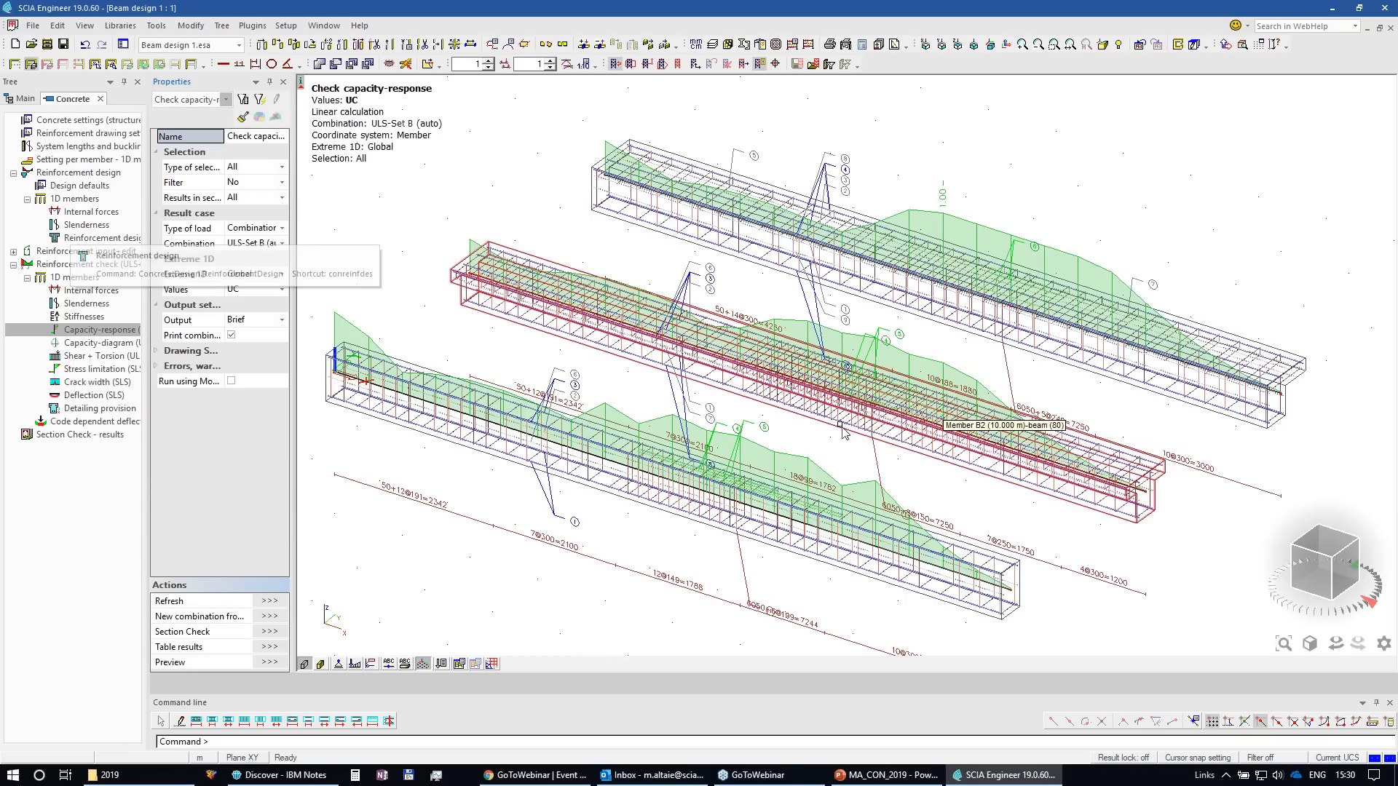
right_click_drag(852, 468, 916, 470, "ctrl")
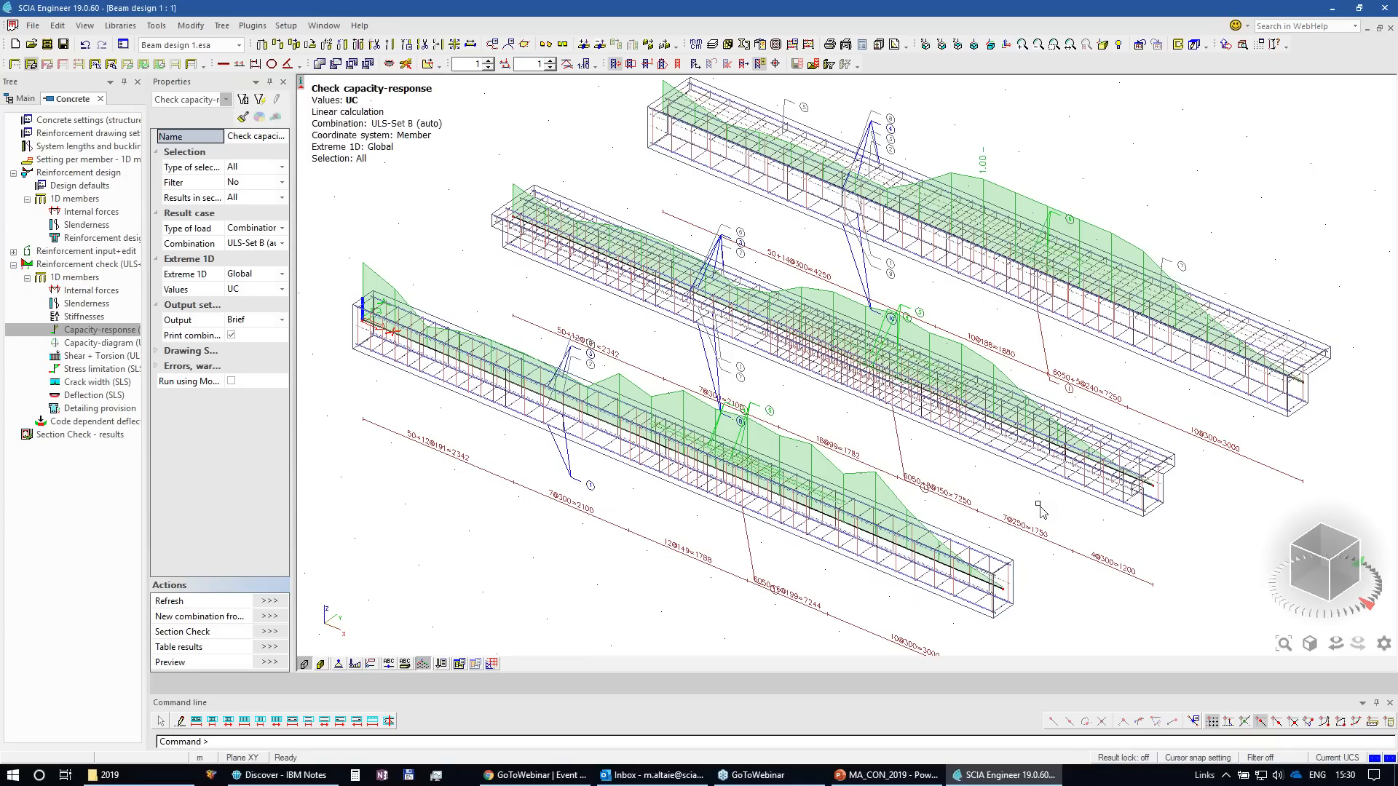
right_click_drag(996, 484, 1000, 498, "ctrl")
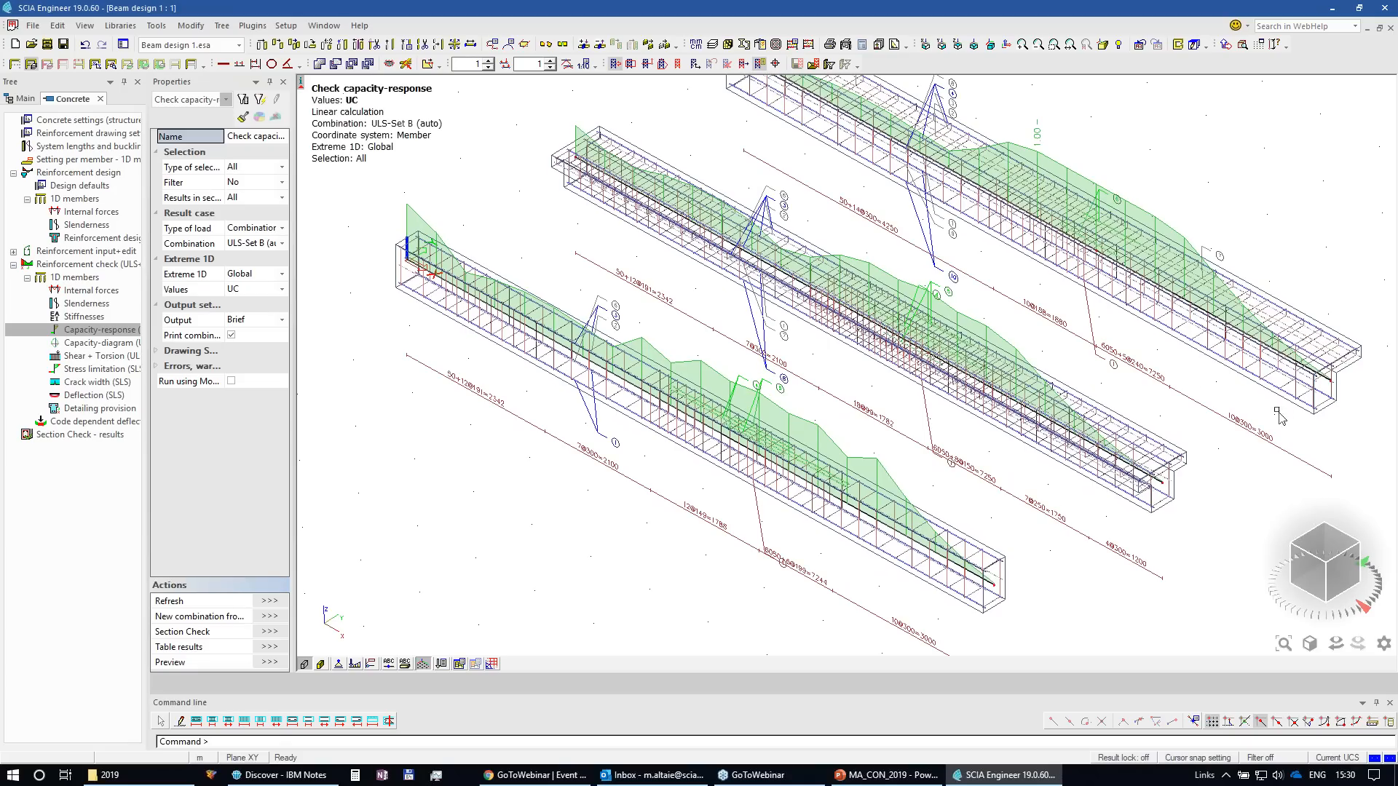
middle_click_drag(1030, 586, 1004, 565)
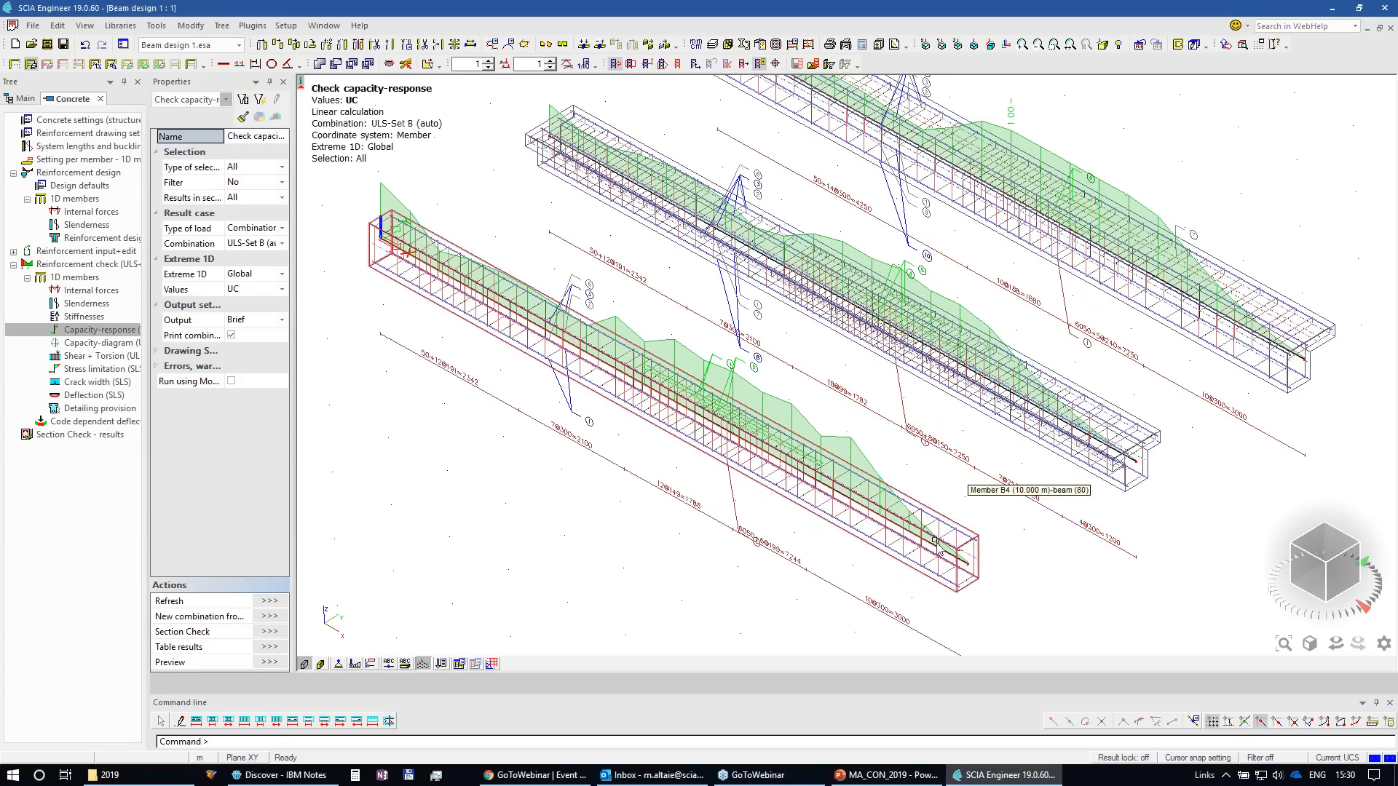
middle_click_drag(1044, 594, 617, 314)
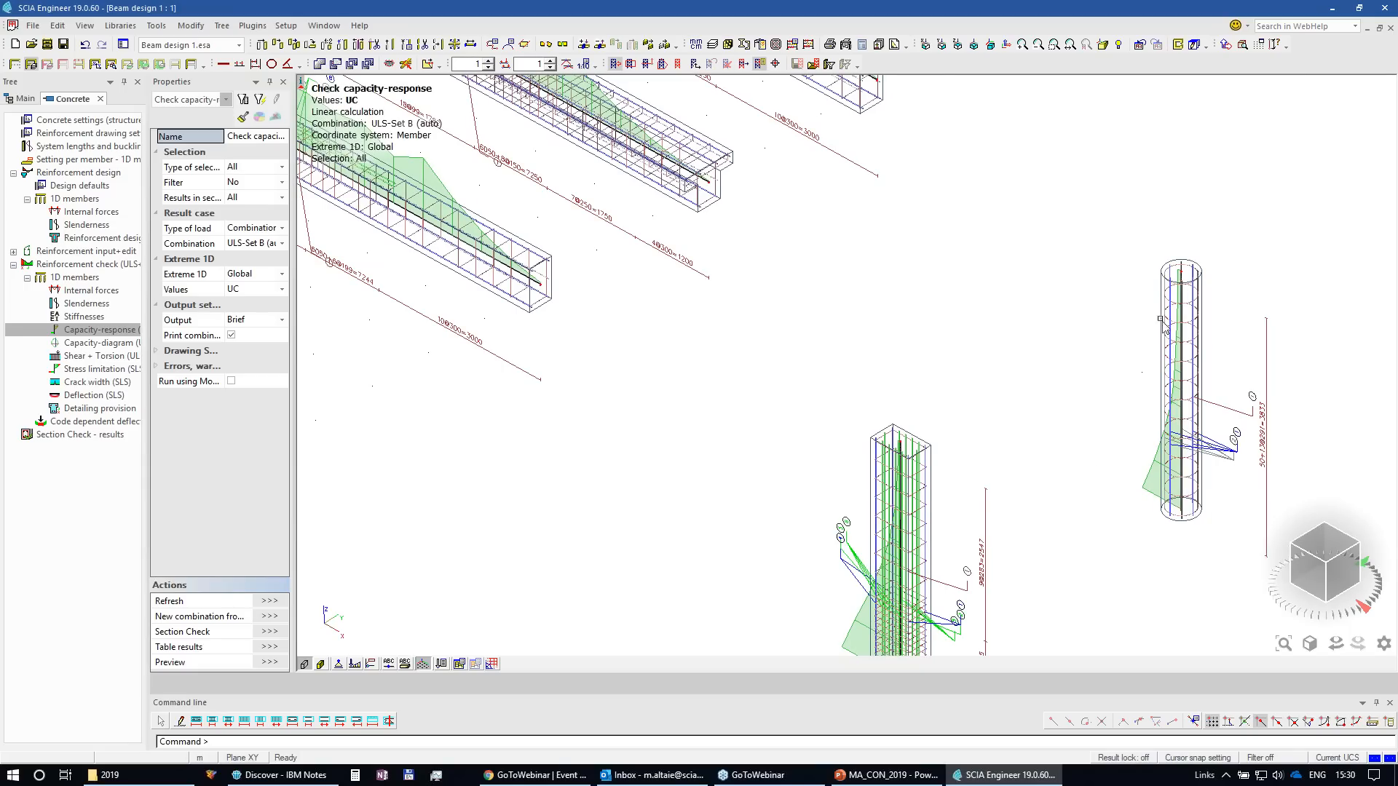
middle_click_drag(999, 460, 1262, 690)
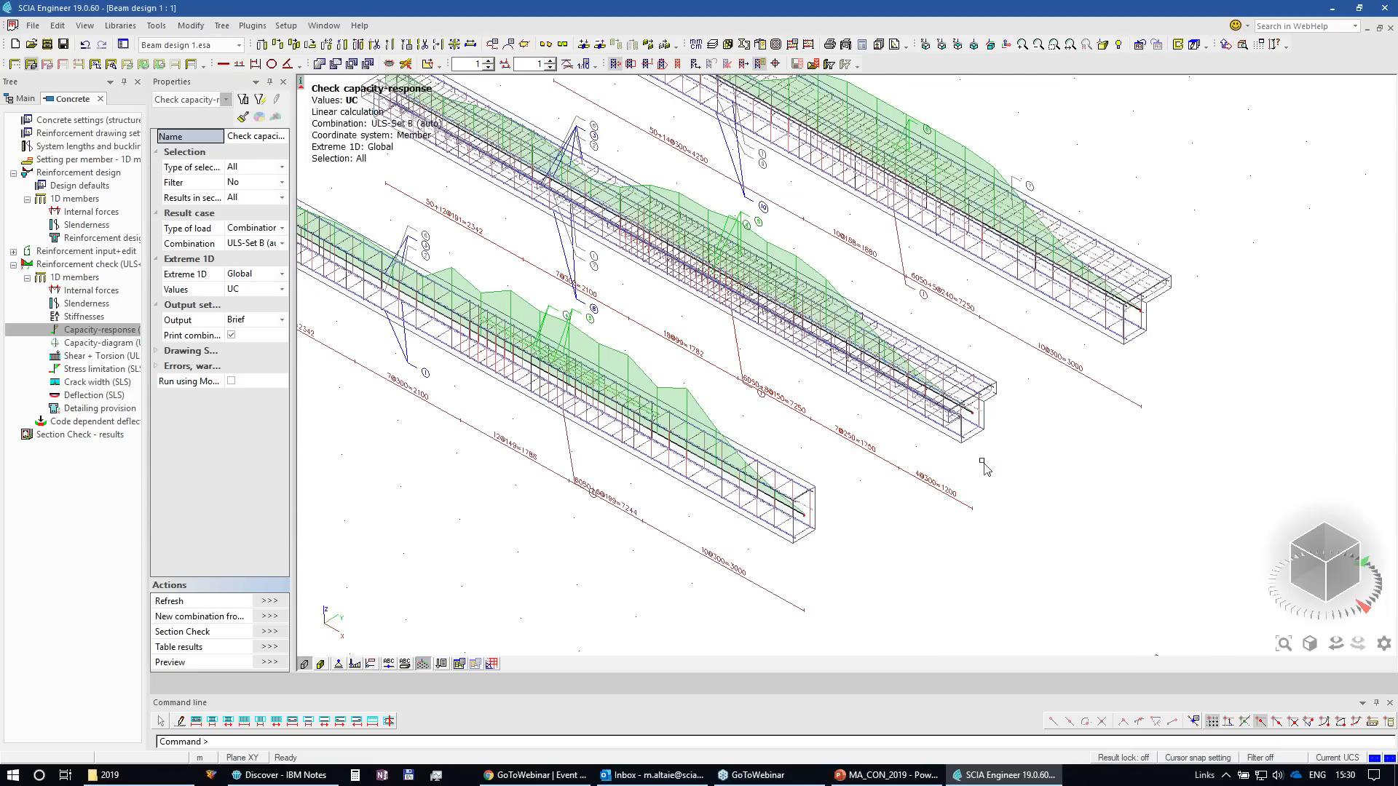
Step: Look through the file formats offered for saving the picture to a file, and close without saving
right_click(958, 460)
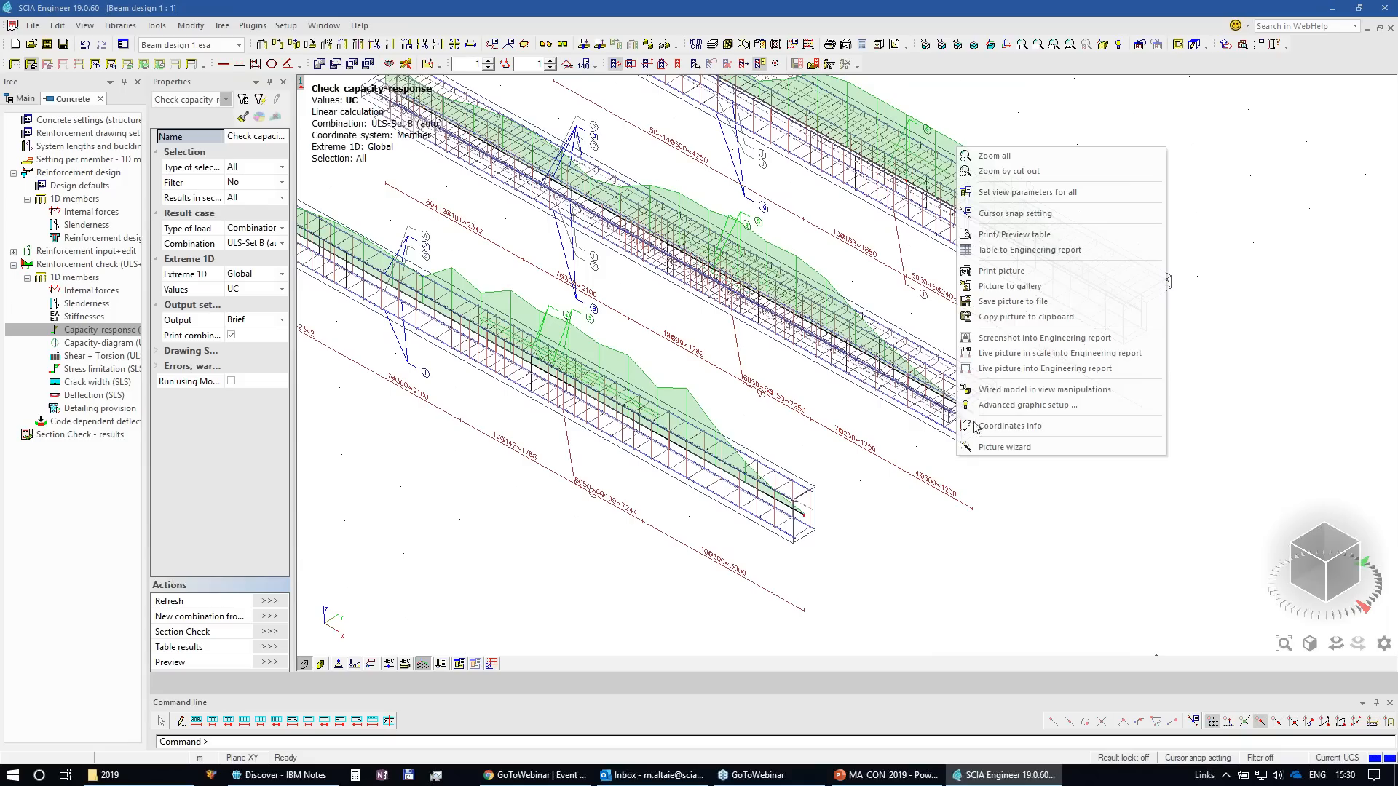
left_click(1006, 303)
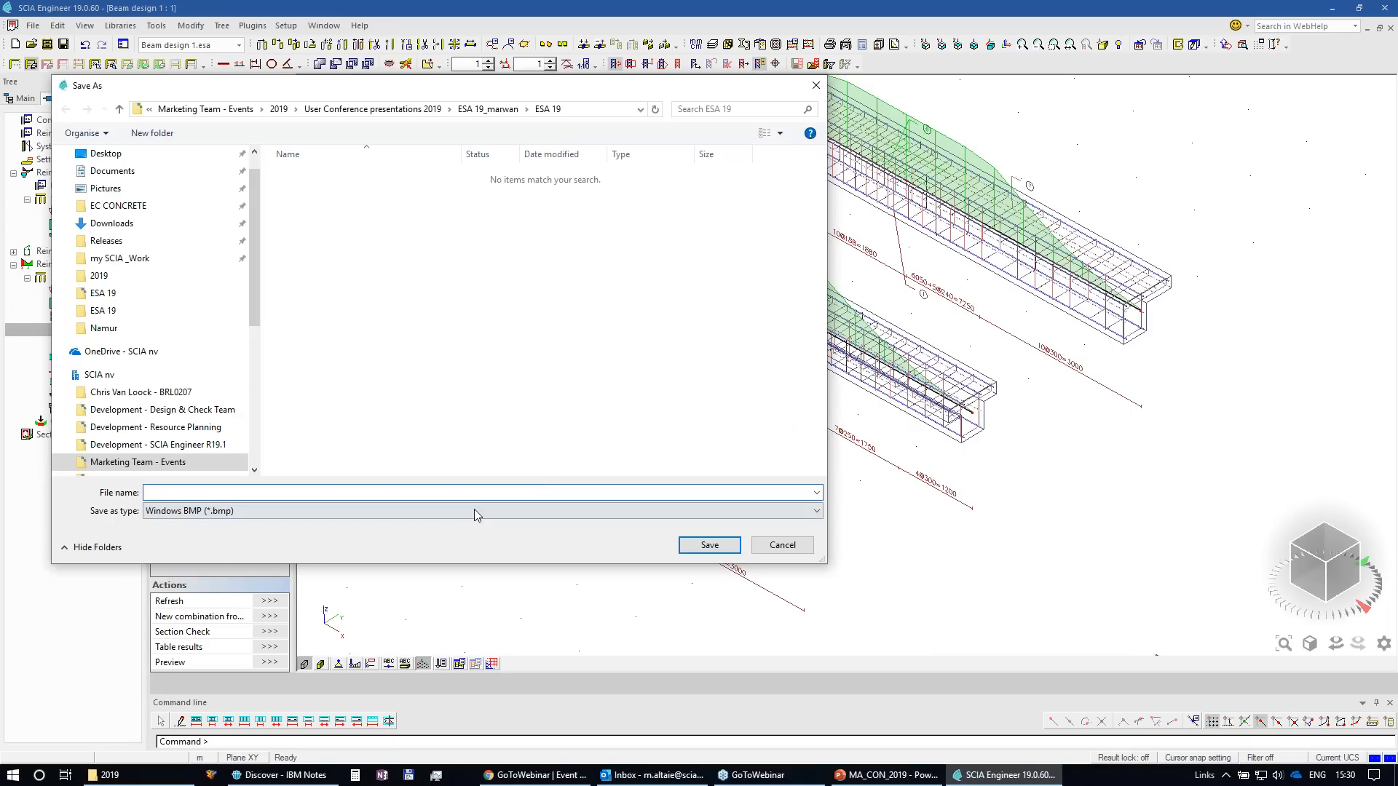
left_click(481, 511)
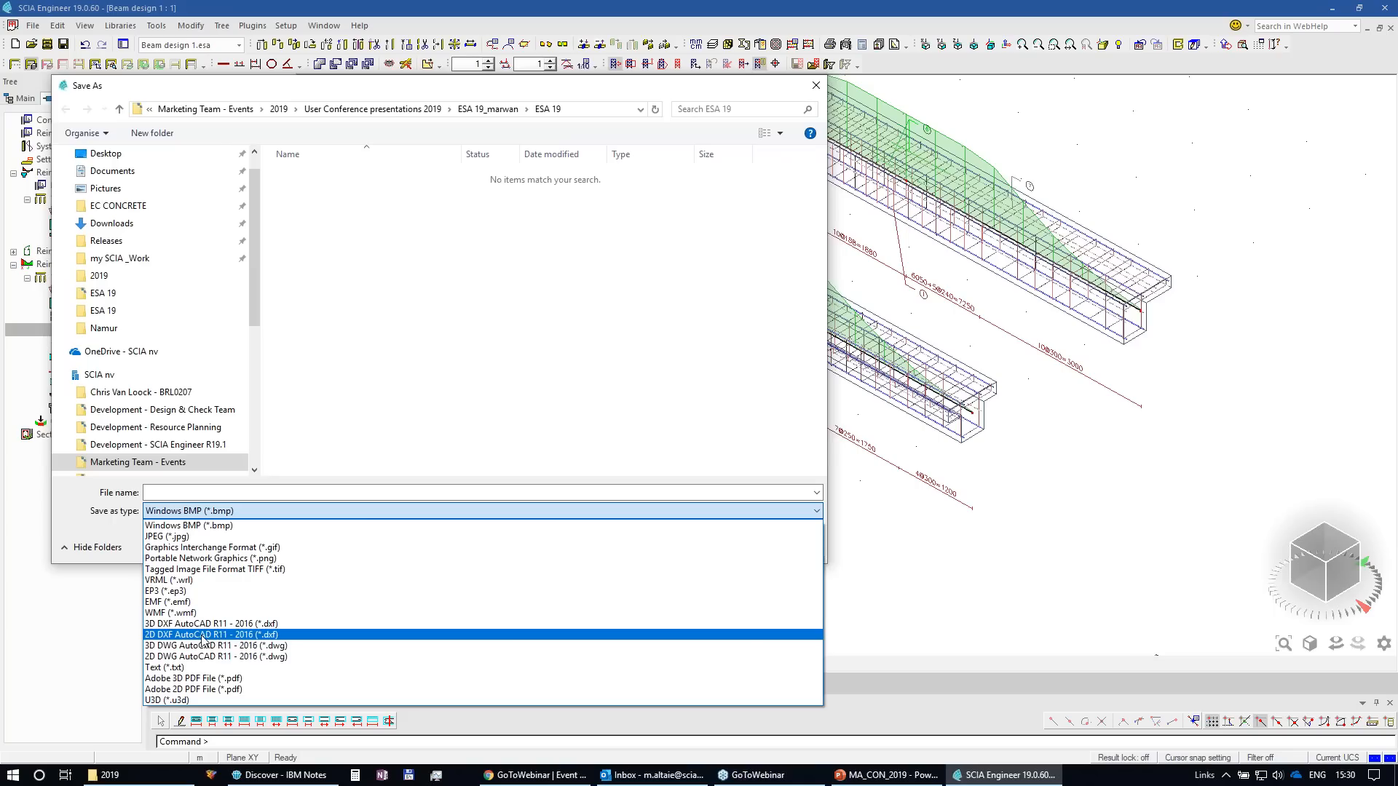
left_click(816, 86)
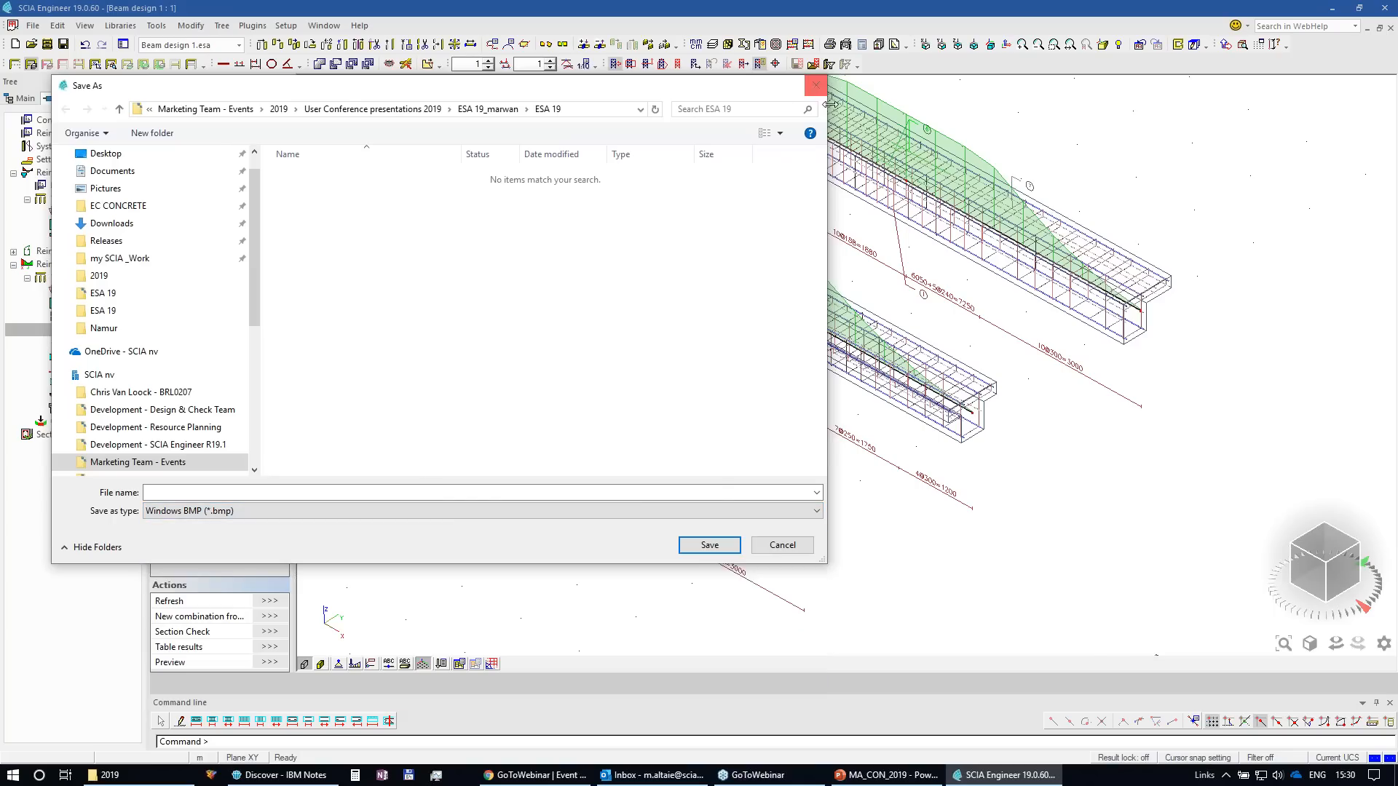
left_click(816, 86)
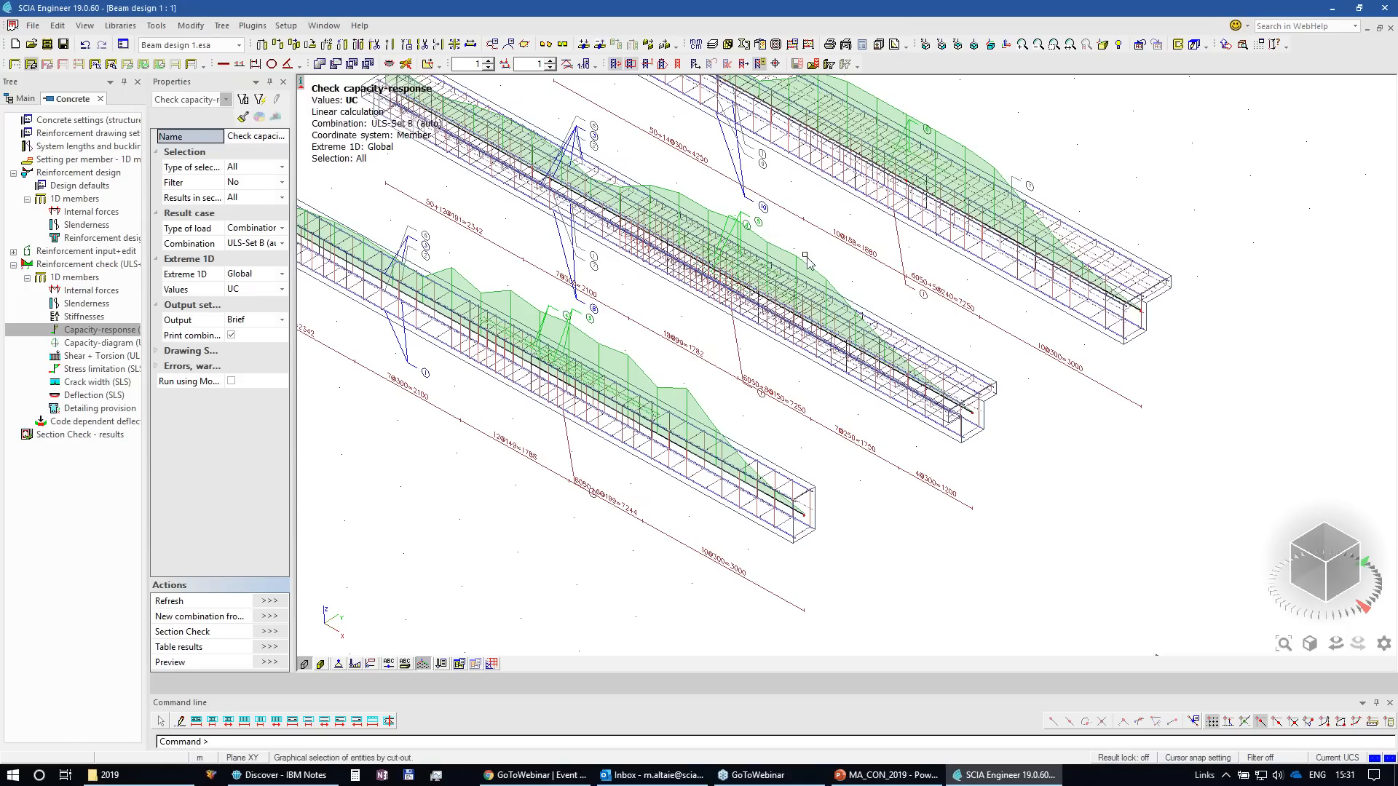
Step: Run the capacity-diagram check on all members with MEd-MRd as the displayed values
middle_click_drag(855, 494, 910, 530)
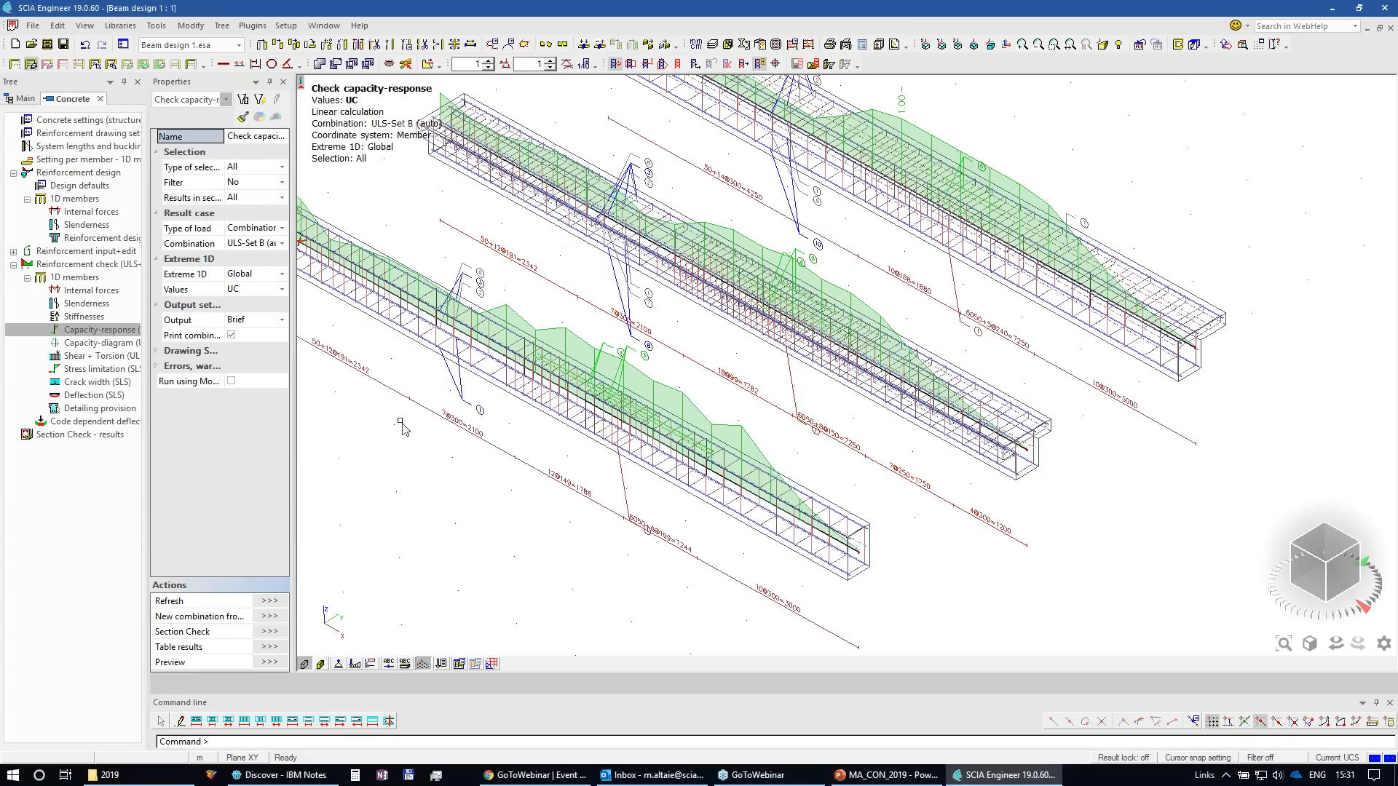
left_click(104, 345)
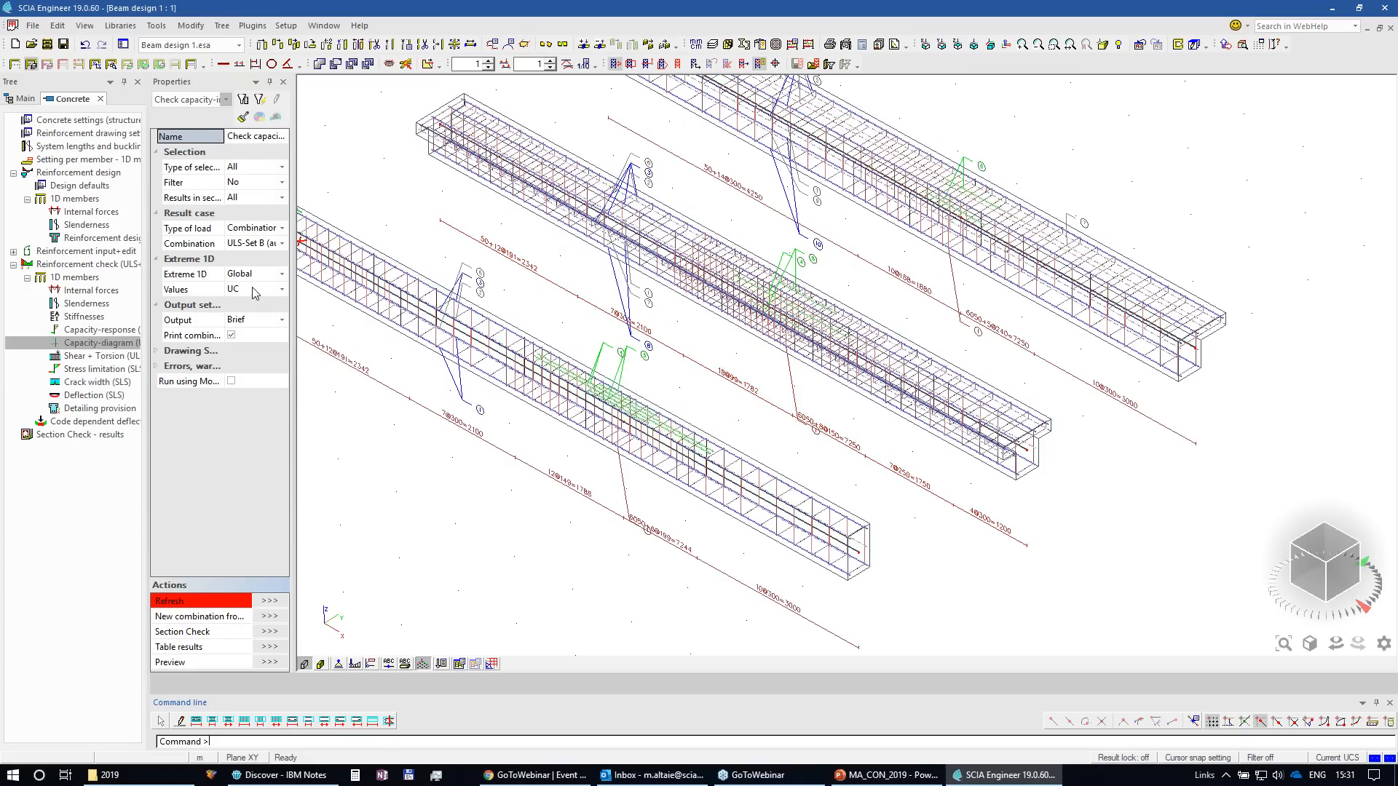
left_click(255, 290)
left_click(258, 355)
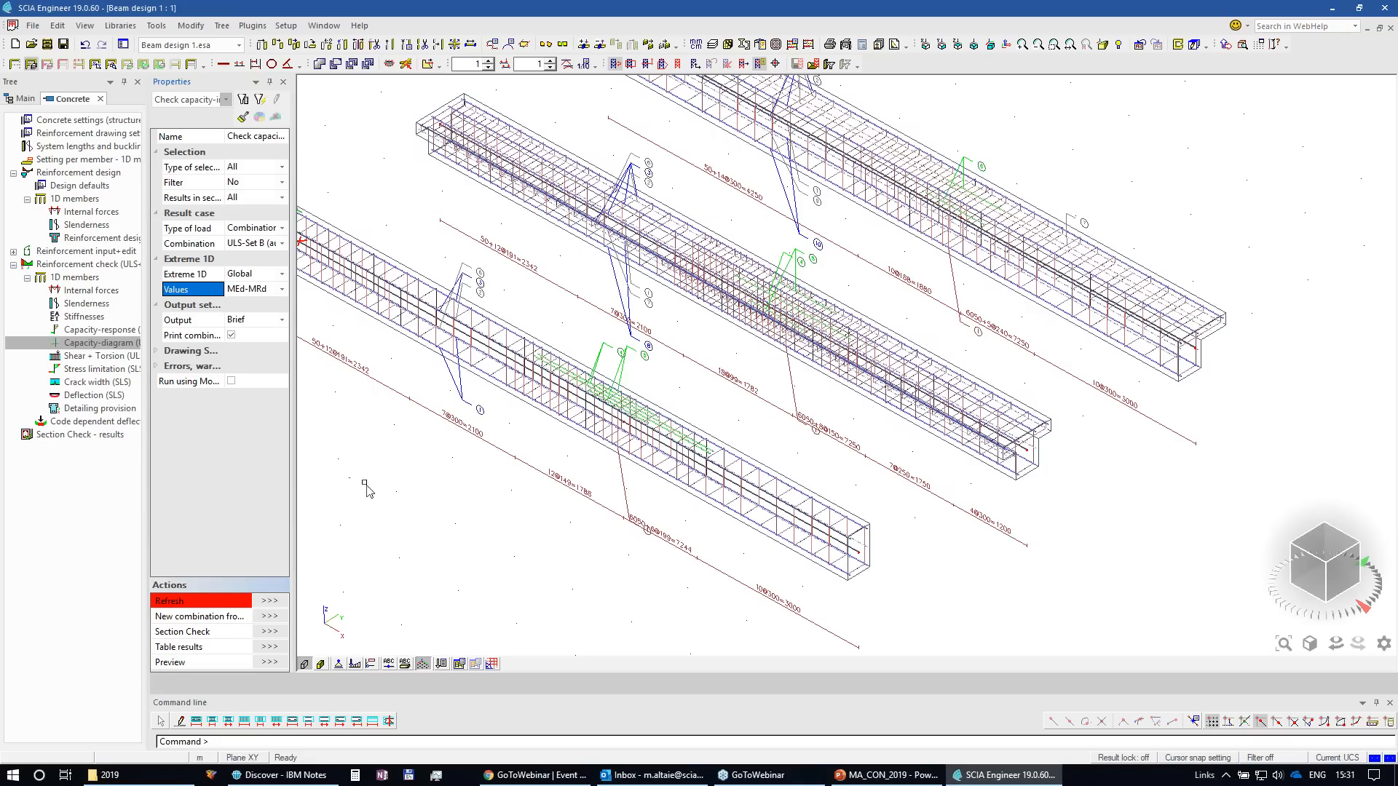
left_click(274, 604)
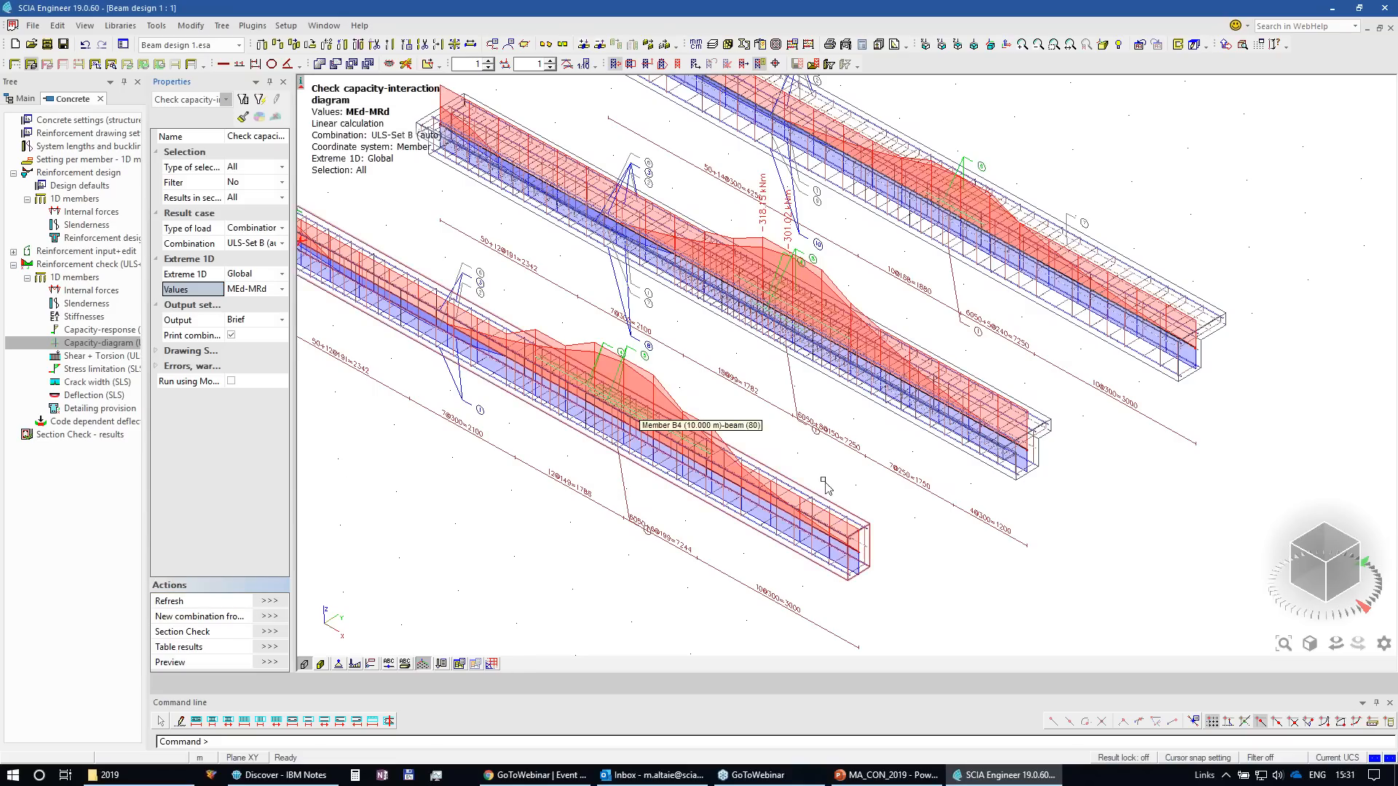
Step: Isolate the rectangular beam B4 with its reinforcement using activity by selected members, and show it in front view
left_click(779, 569)
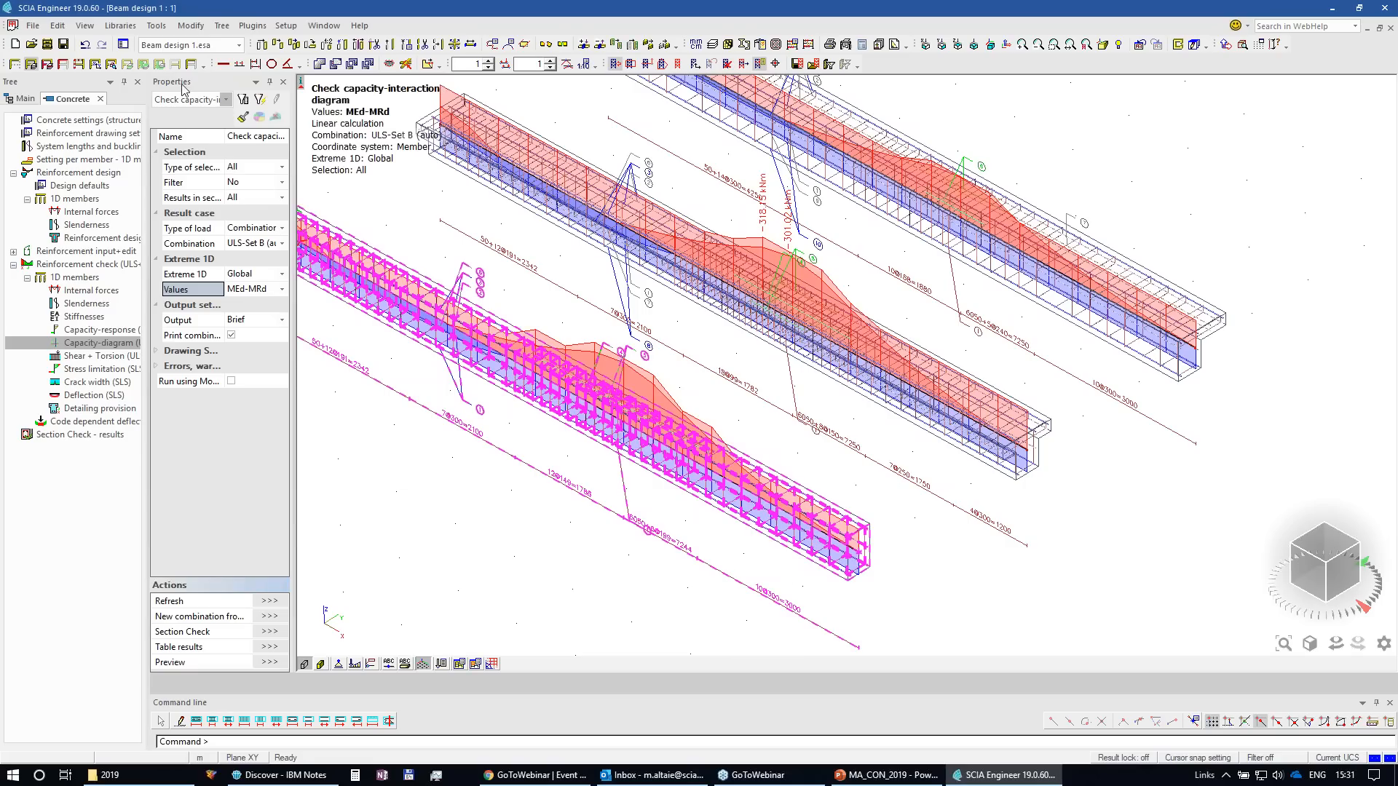
left_click(730, 442)
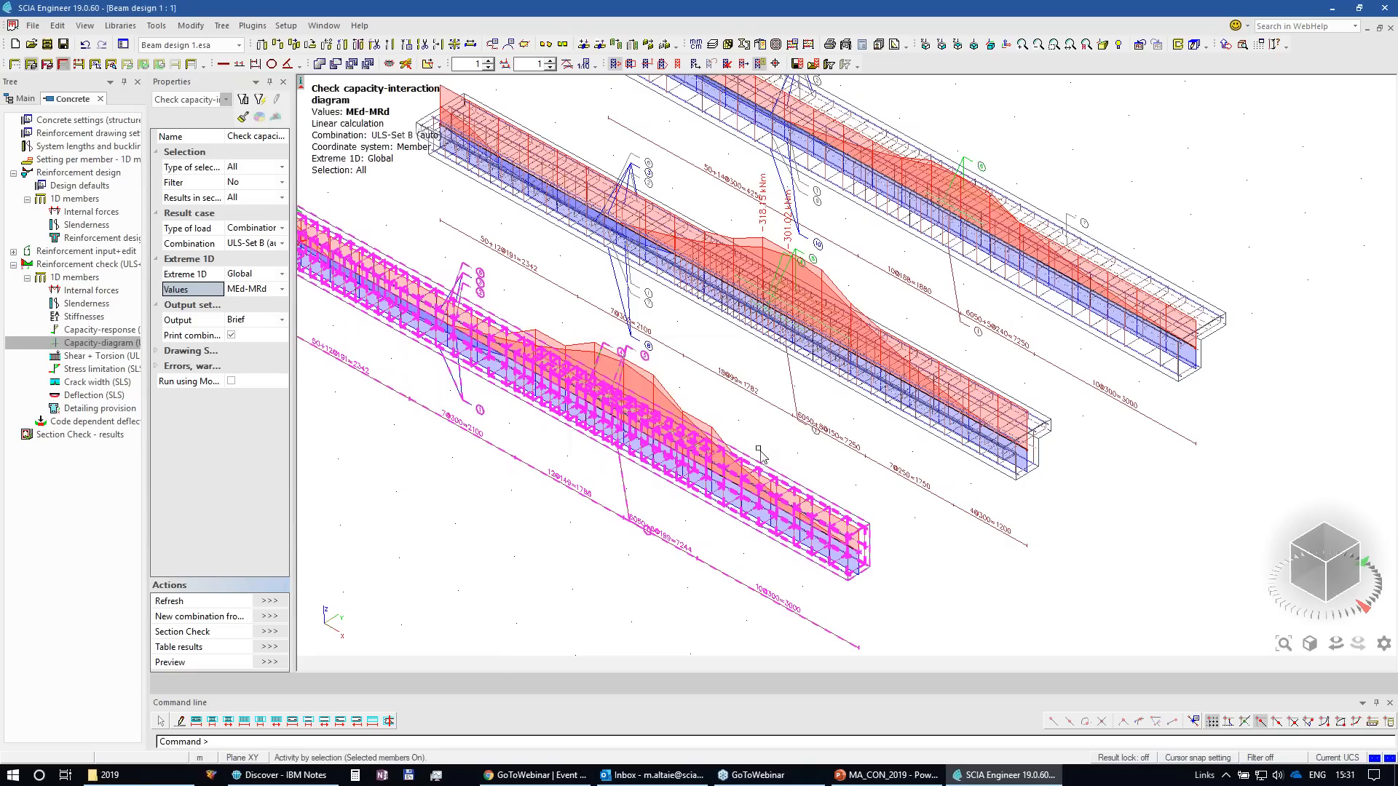
left_click(1316, 591)
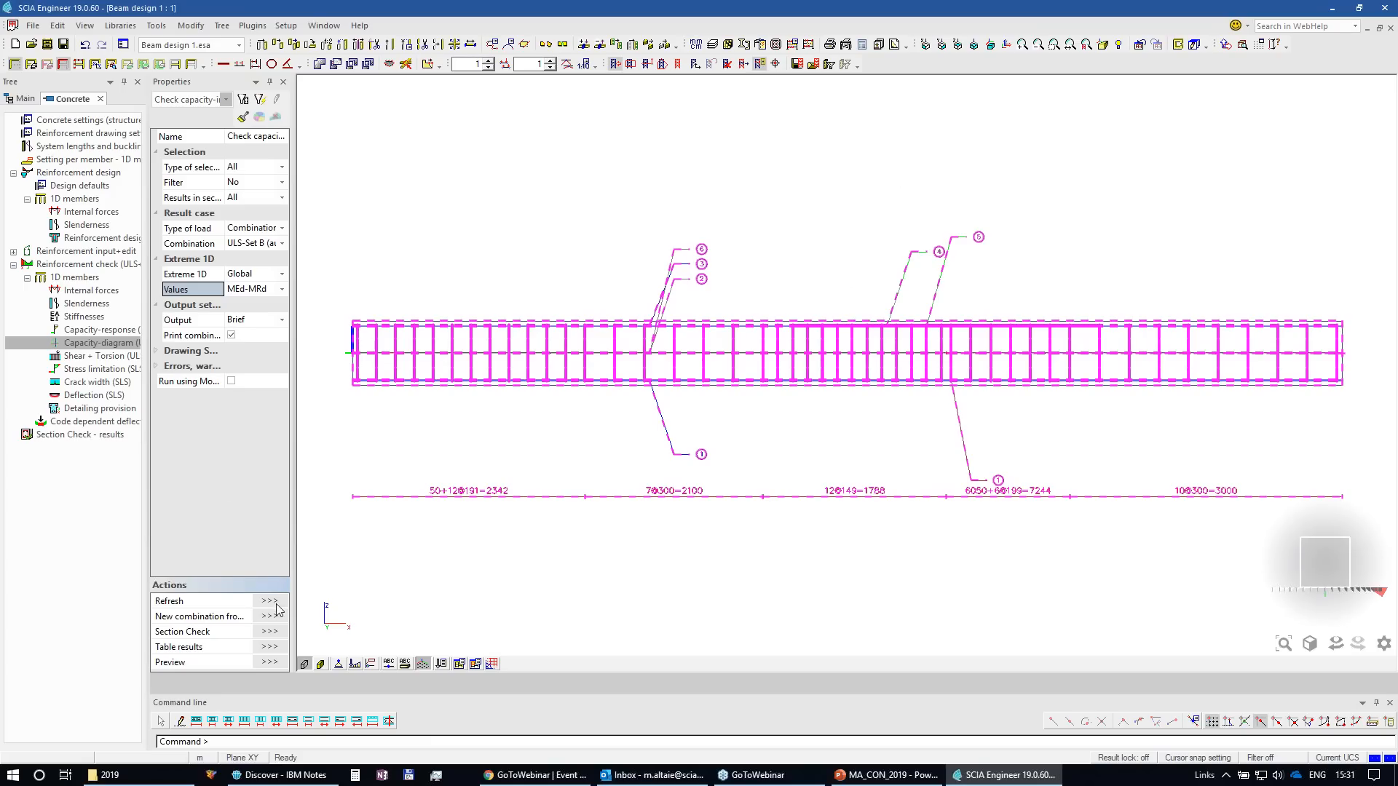
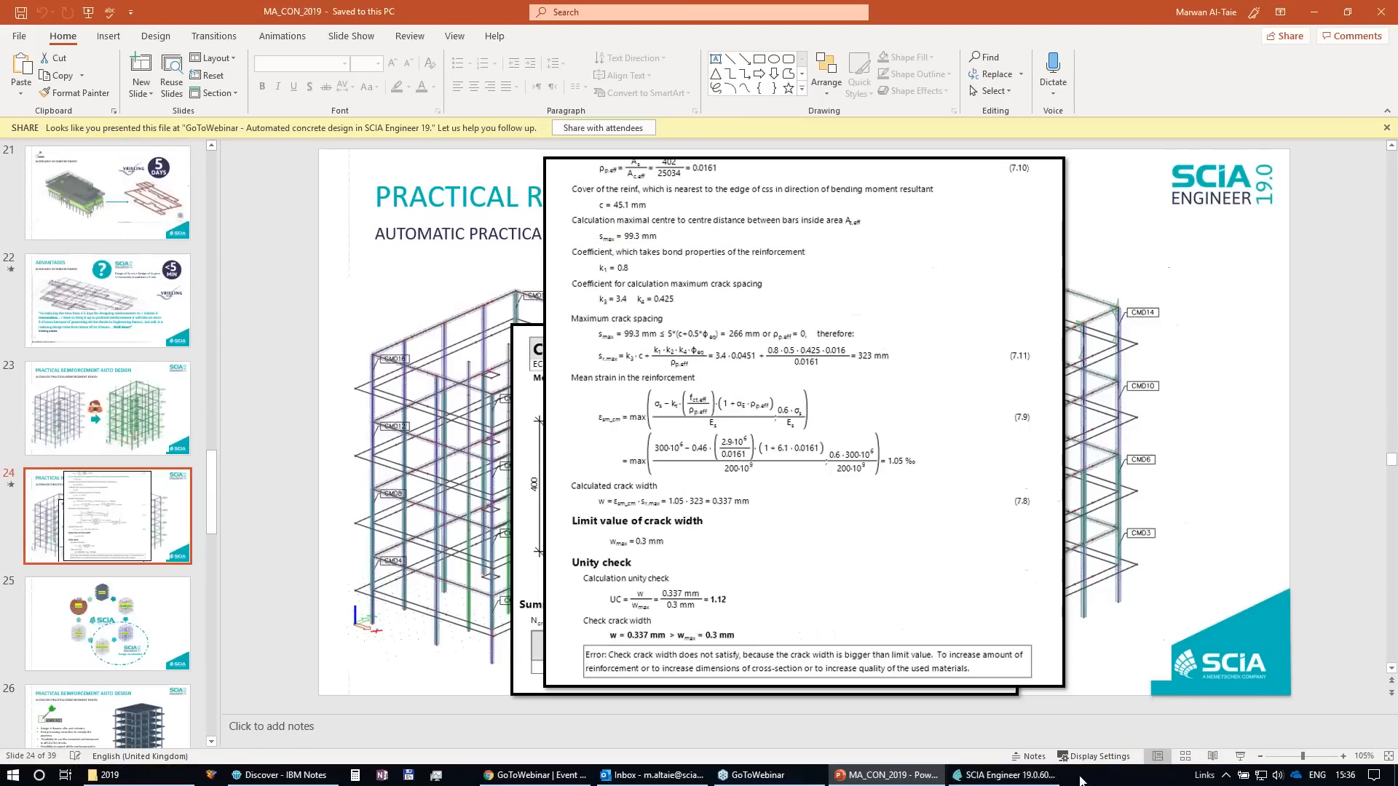
Step: Switch from PowerPoint to SCIA Engineer and bring up the open project Demo 2019_#1.esa
left_click(1012, 775)
left_click(238, 45)
left_click(203, 71)
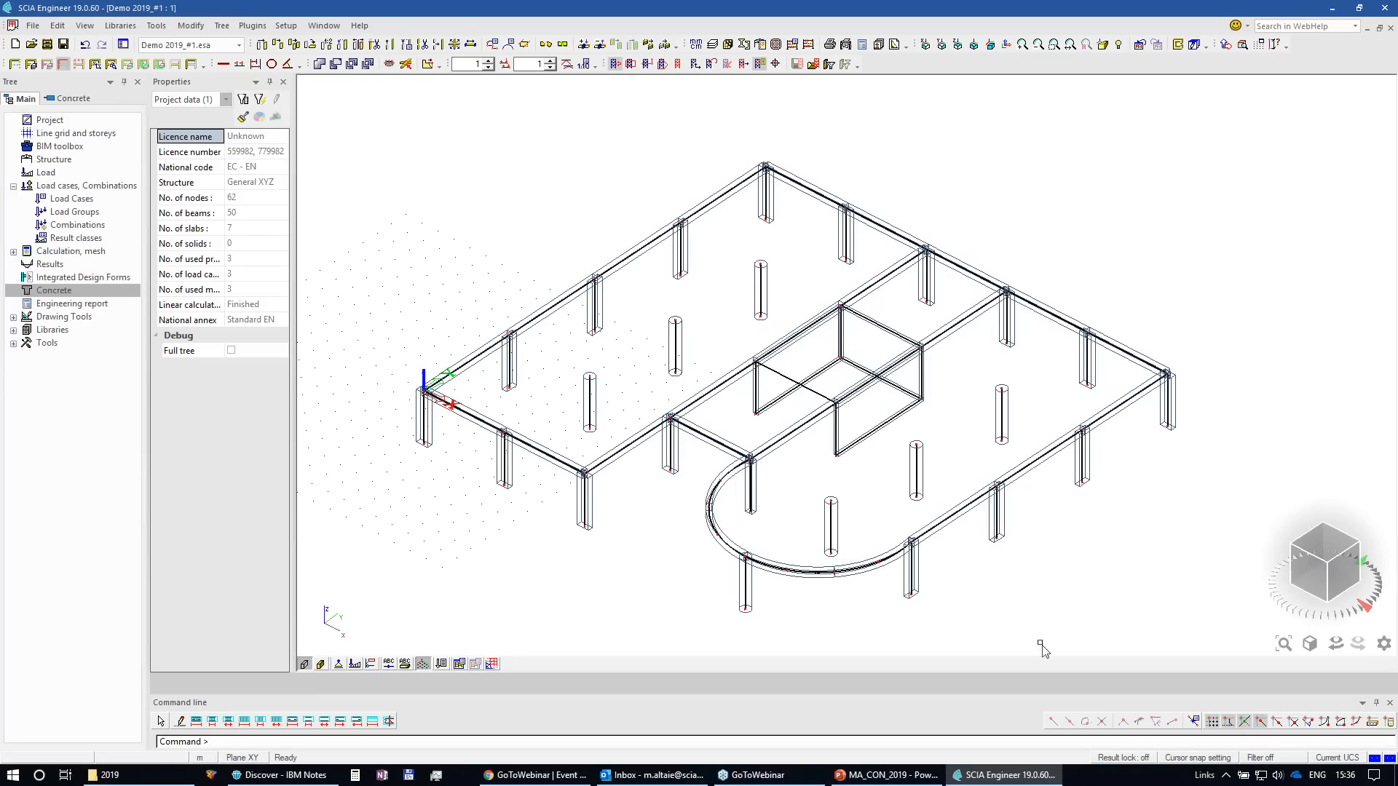
scroll(623, 562, "up", 3)
scroll(623, 547, "down", 3)
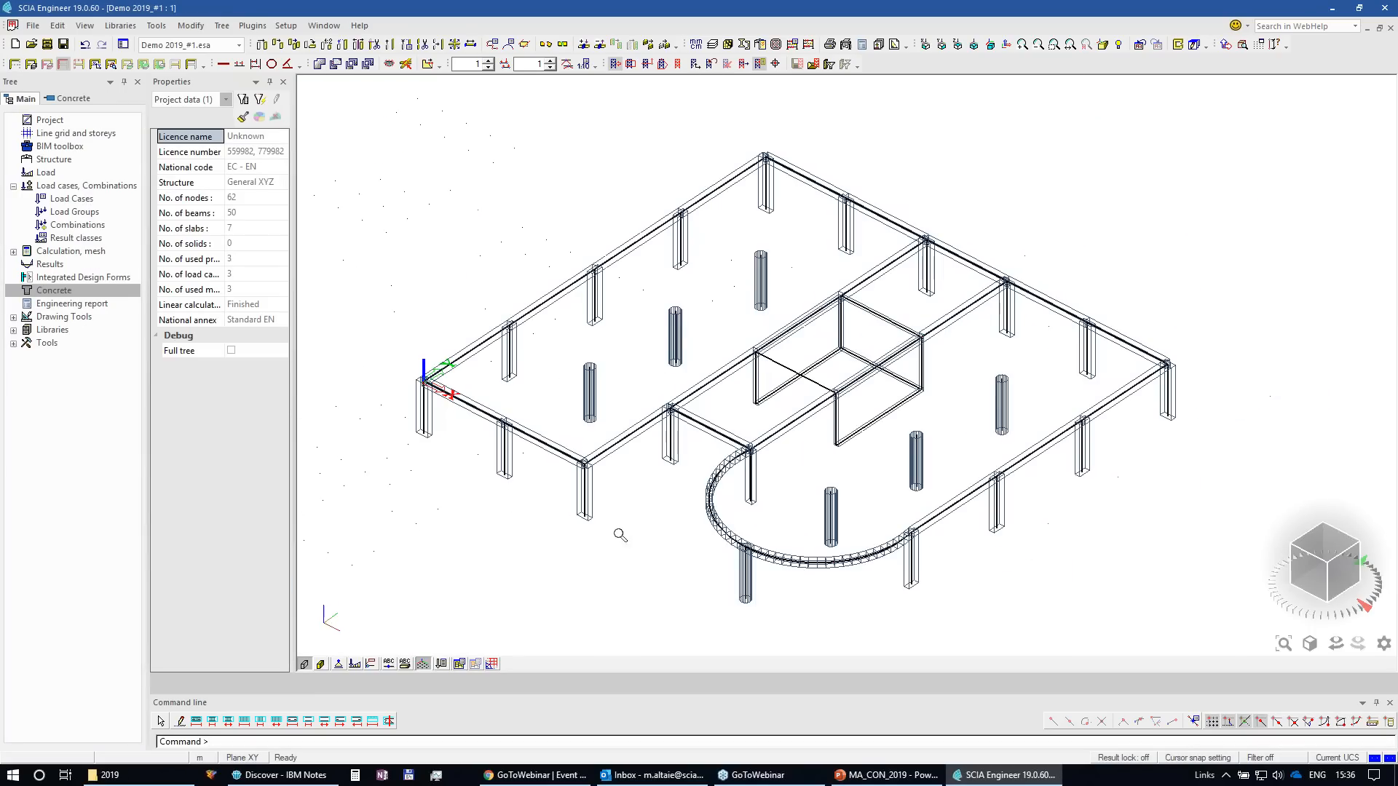
Step: Run the ULS reinforcement design on all 1D members for combination CO1 with UC (As,req) as the displayed values
double_click(56, 290)
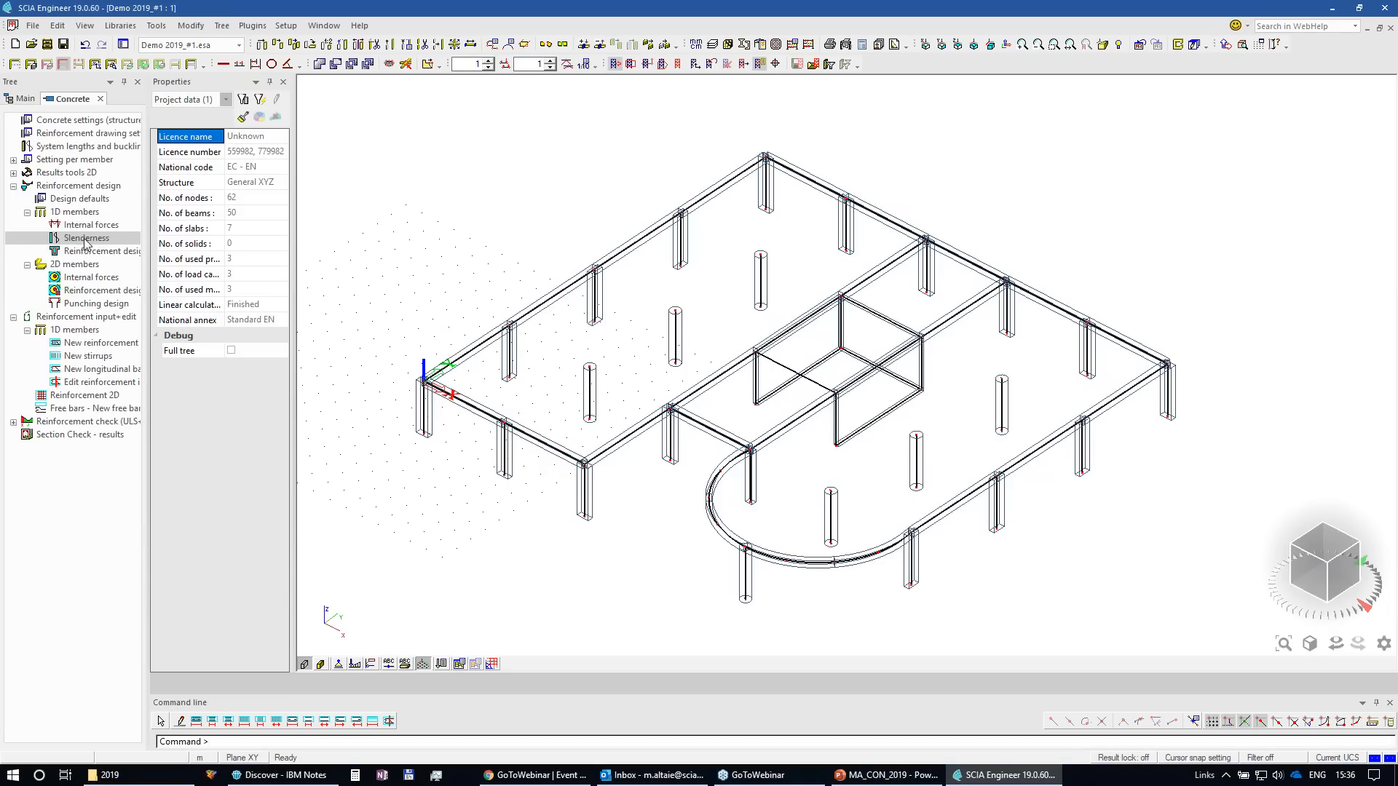
double_click(94, 250)
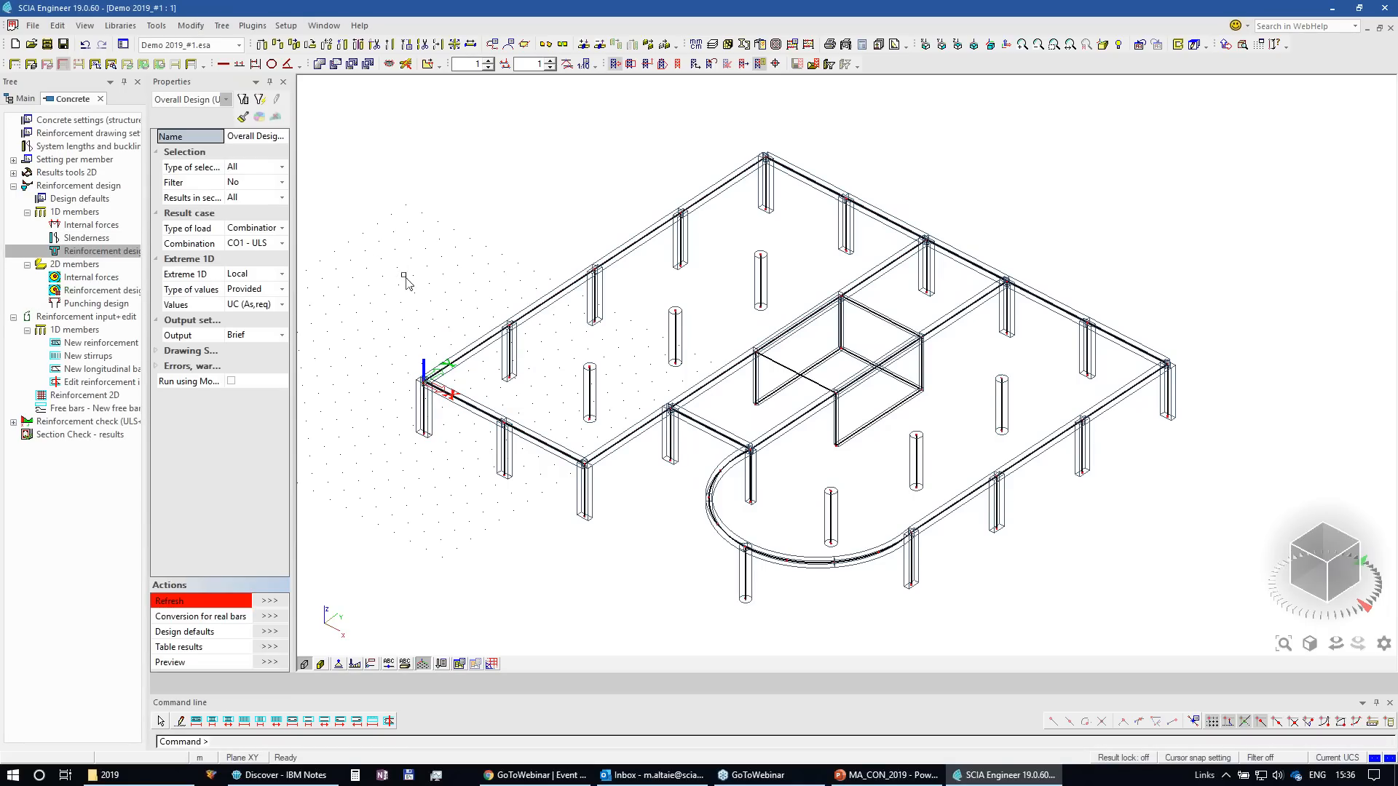
left_click(267, 604)
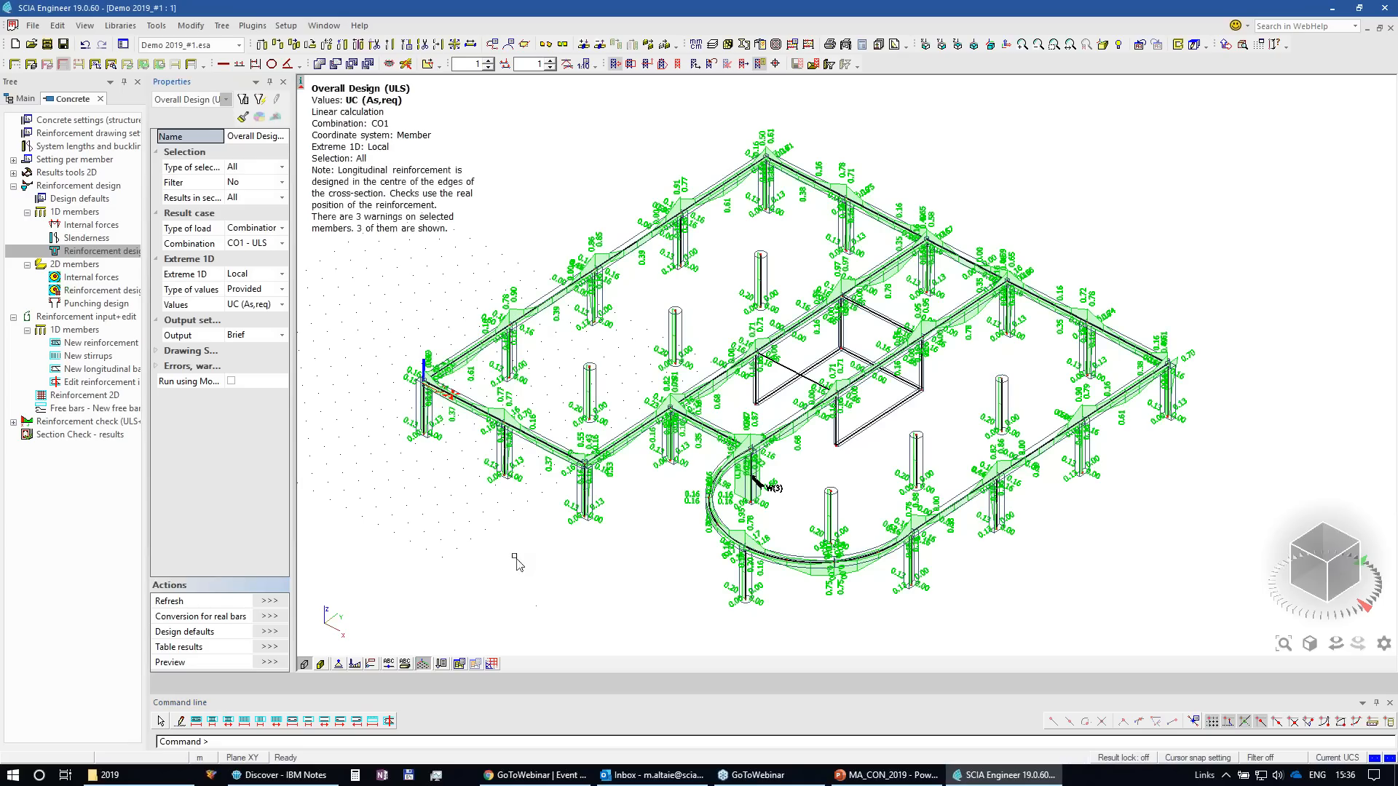
Step: Show As,prov (ϕ) as the design values and convert the provided reinforcement of all members to real bars
left_click(249, 312)
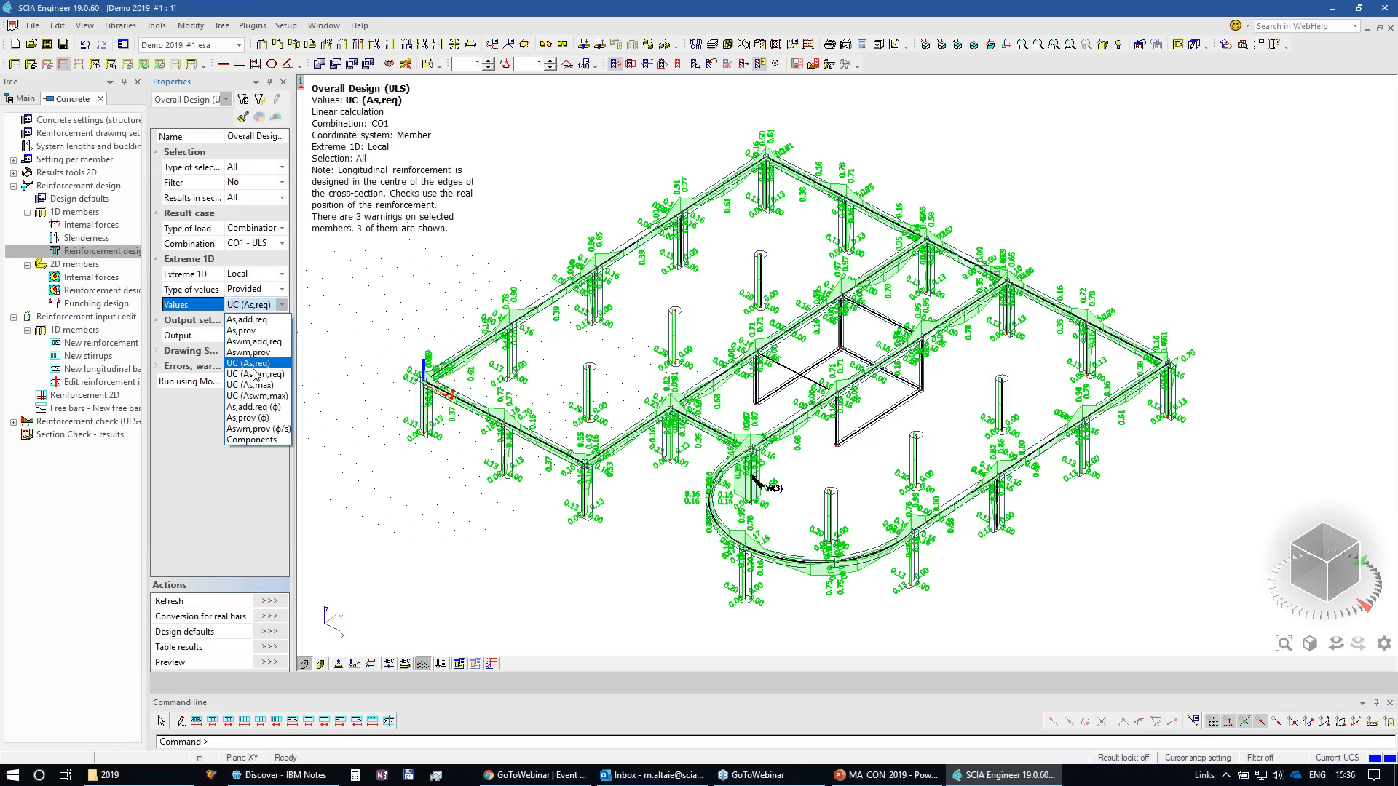
left_click(255, 423)
left_click(275, 601)
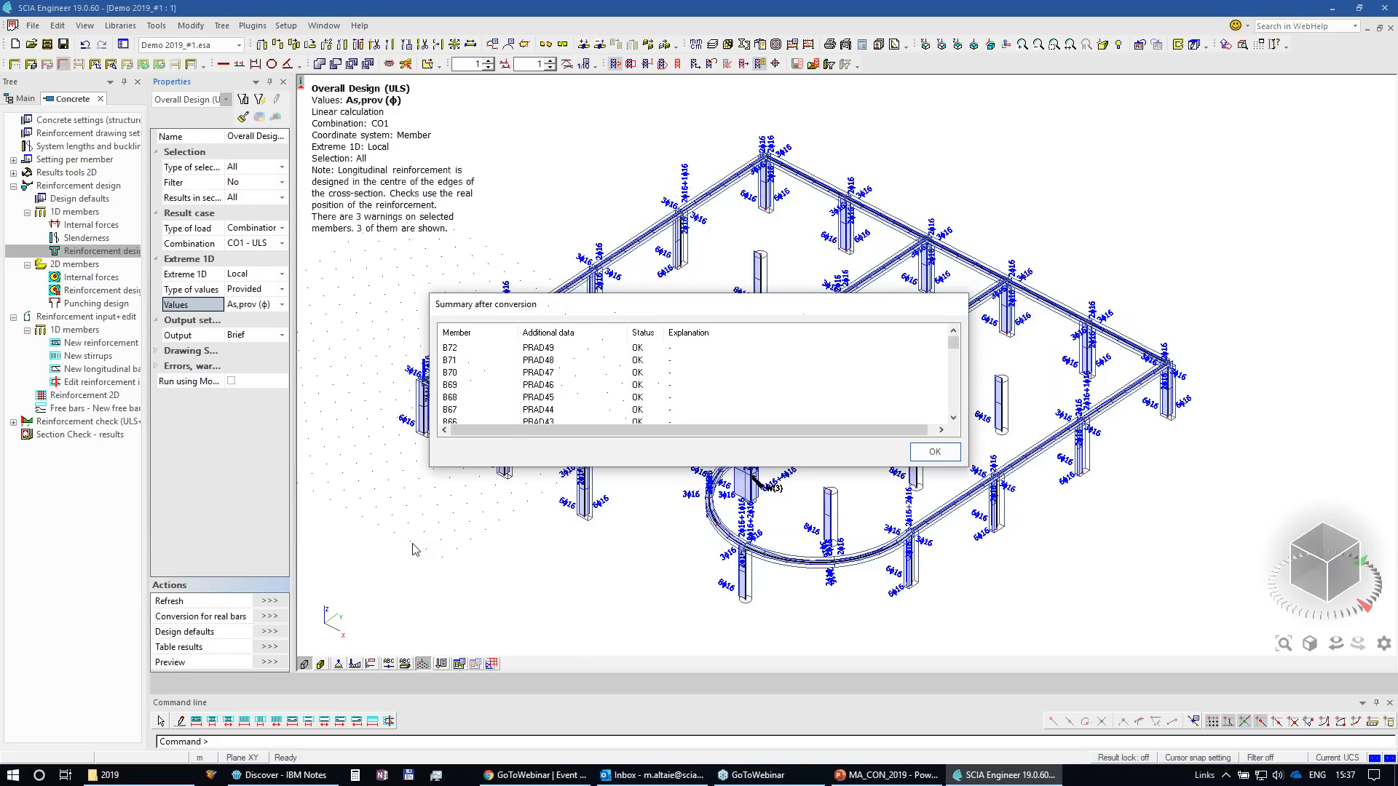
left_click(934, 452)
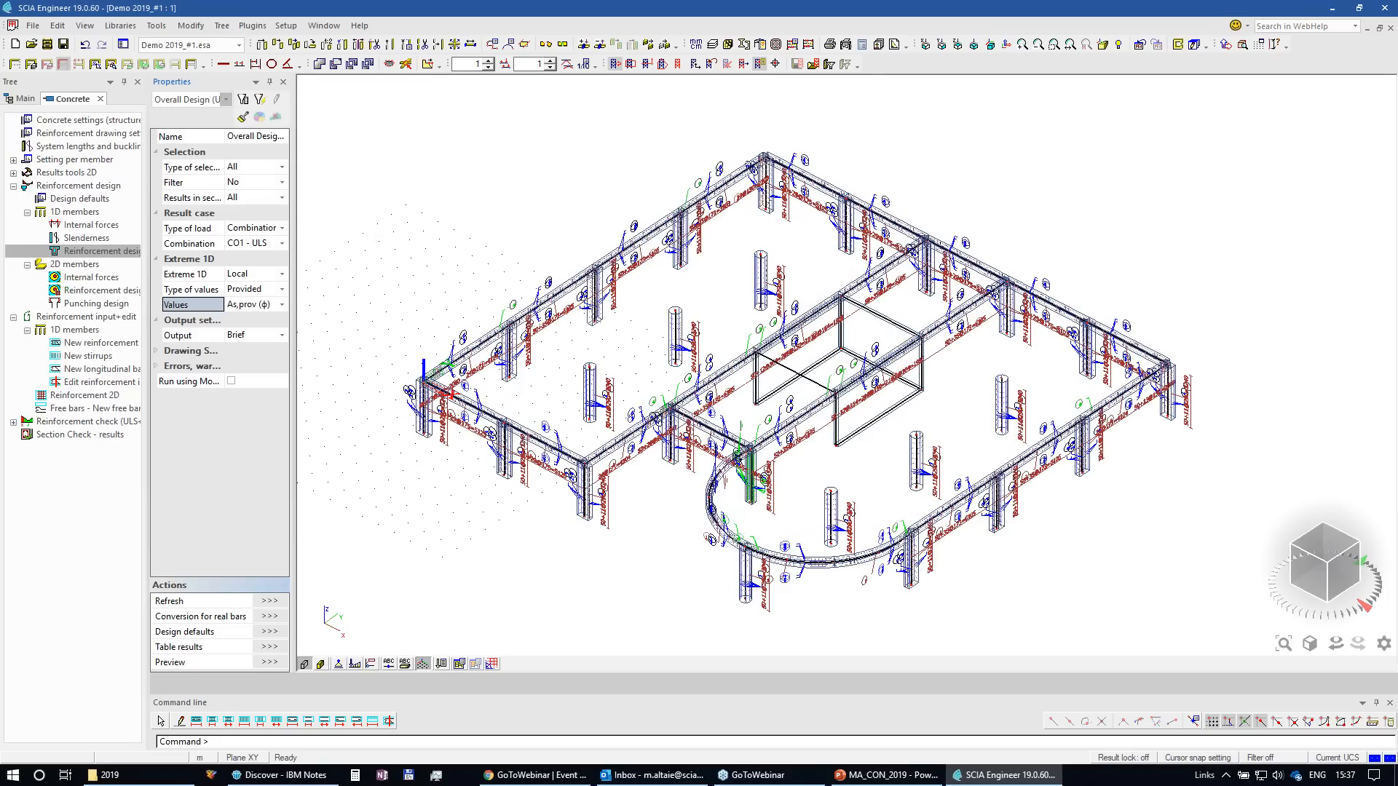
Step: Examine the converted real bars close up where the edge beams meet the column
scroll(639, 449, "up", 3)
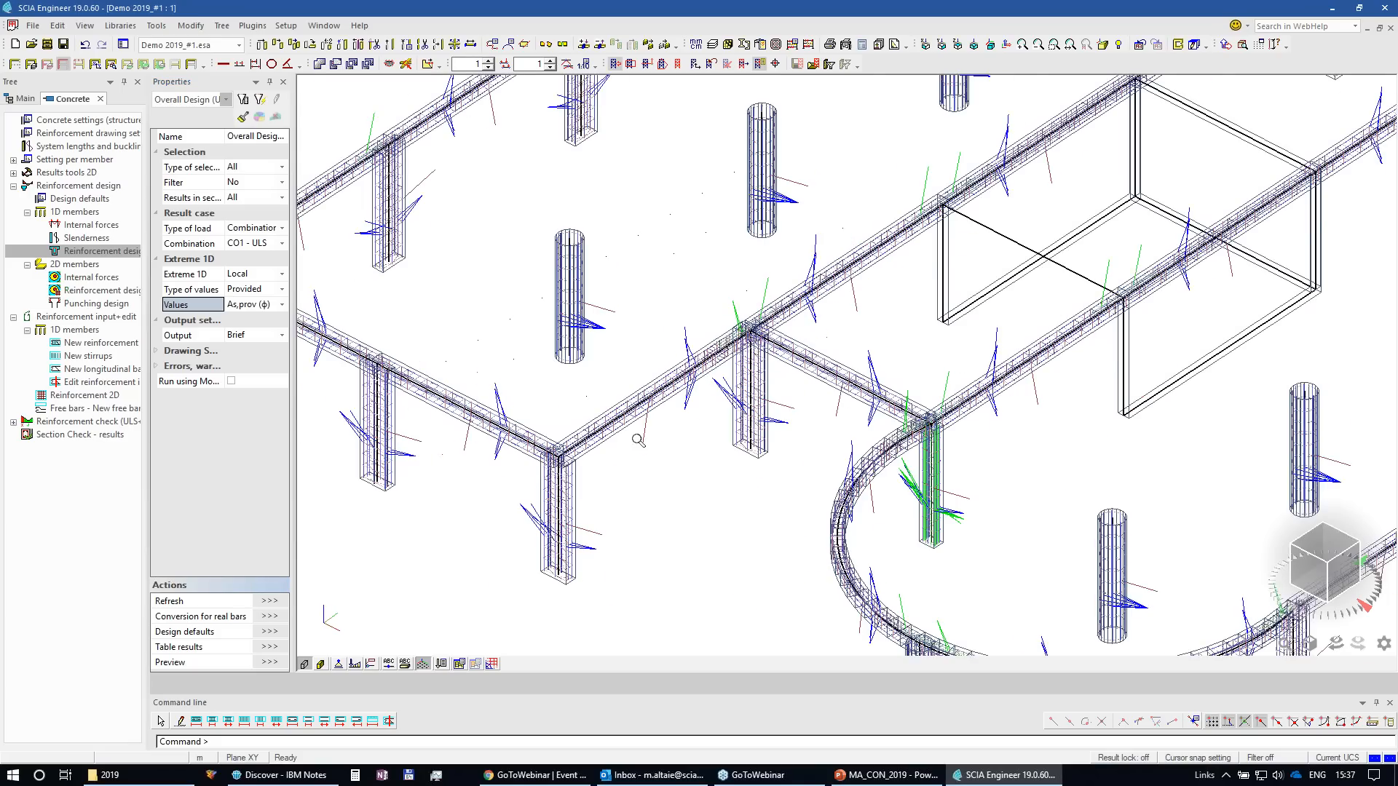
scroll(638, 449, "up", 3)
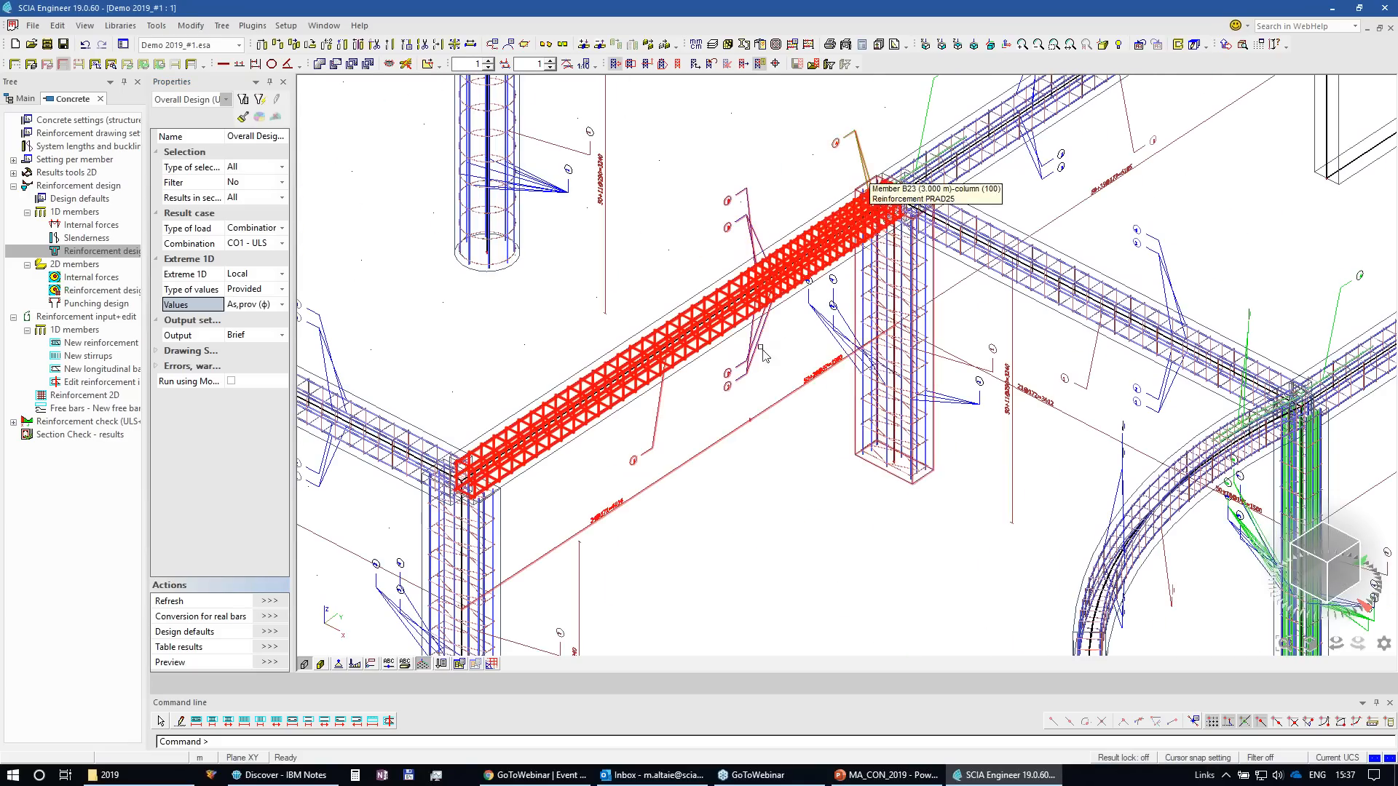
scroll(785, 347, "up", 2)
middle_click_drag(757, 380, 625, 570)
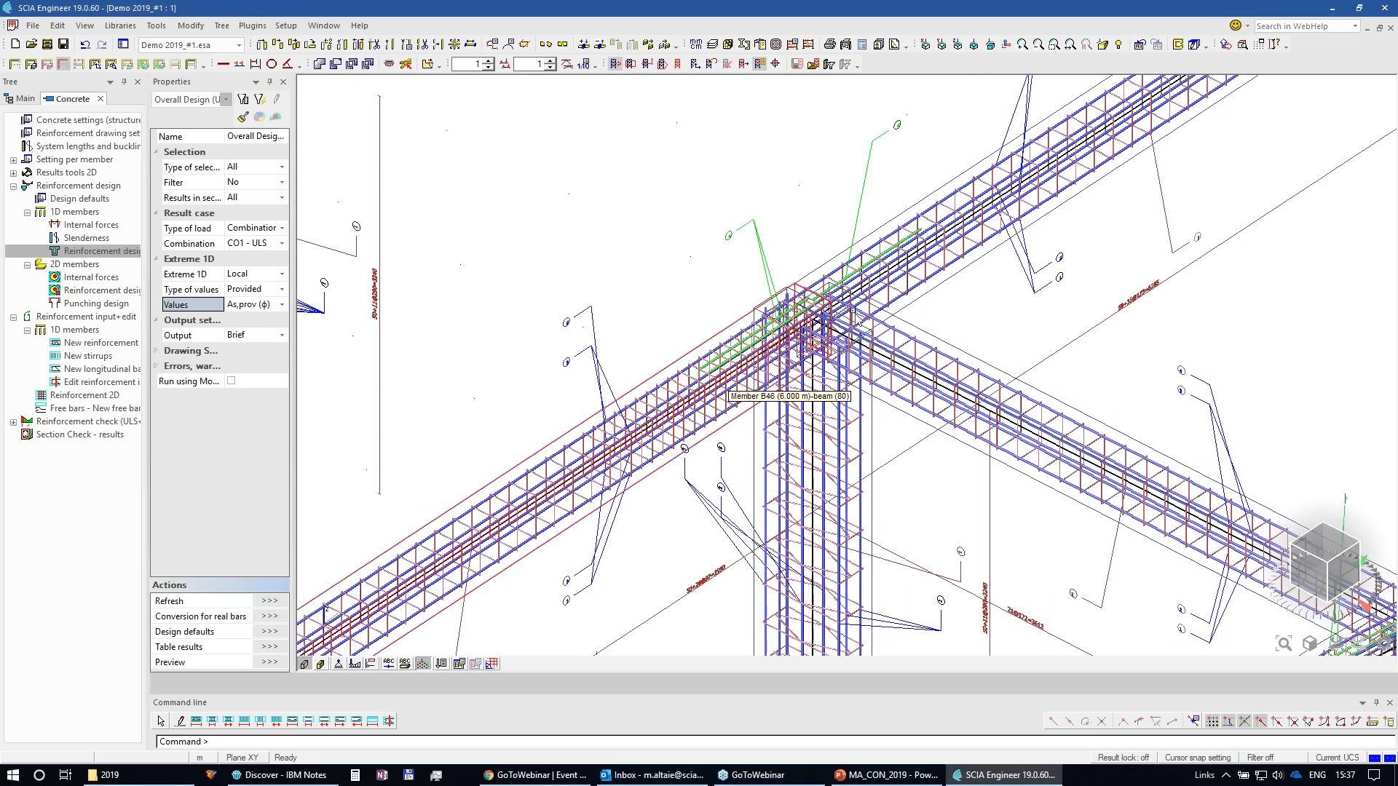
scroll(775, 424, "down", 5)
middle_click_drag(660, 357, 620, 327)
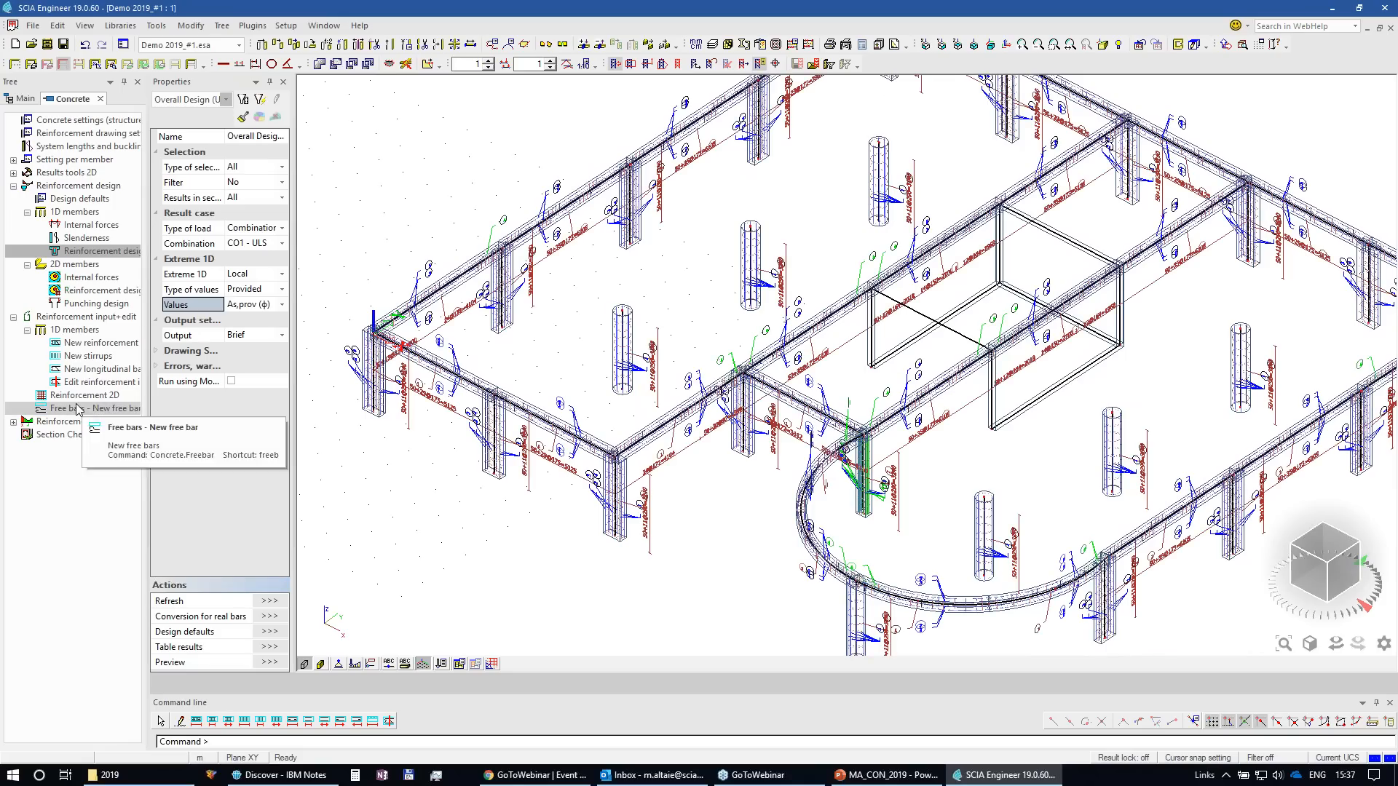
Step: Run the capacity-response check on all 1D members for combination CO1 with UC values and view the whole structure
double_click(42, 422)
double_click(74, 435)
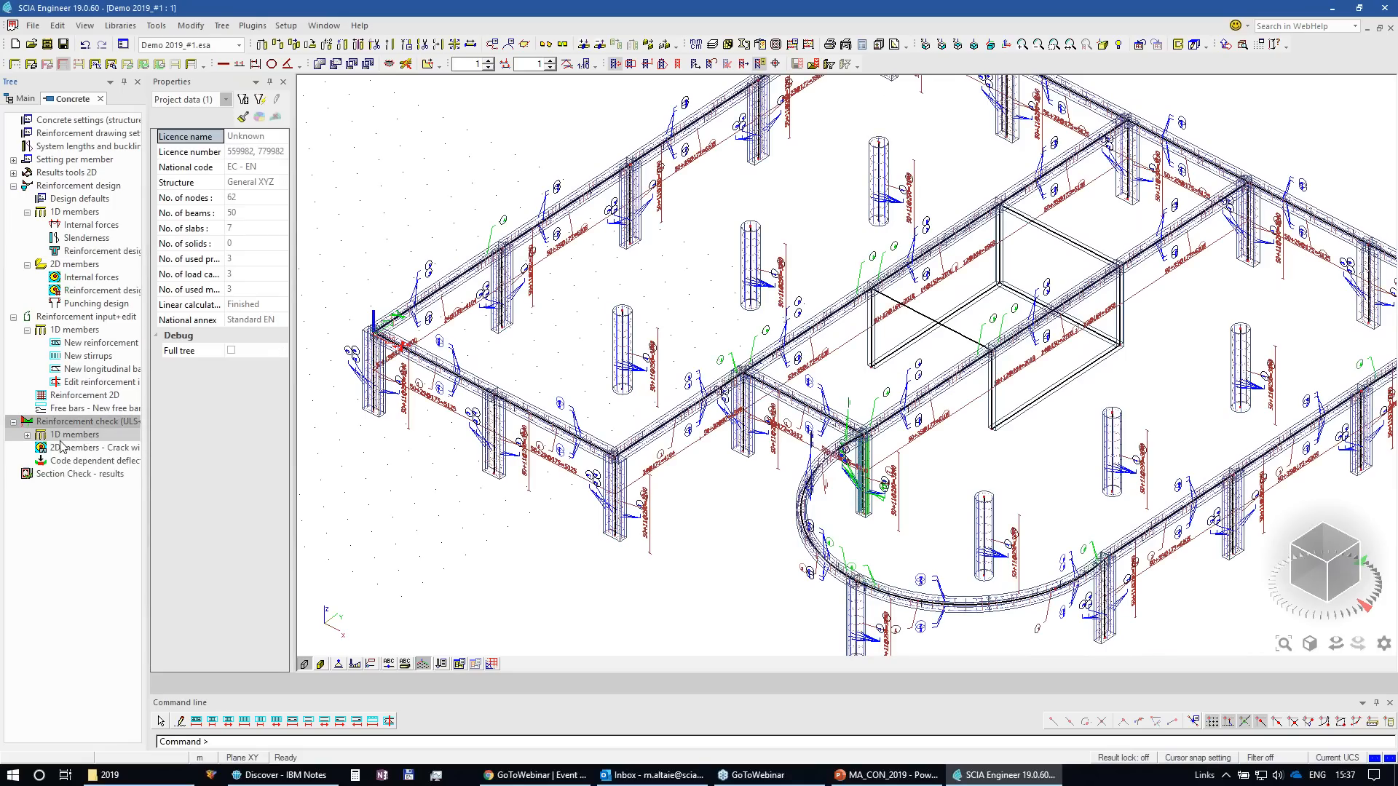
left_click(94, 487)
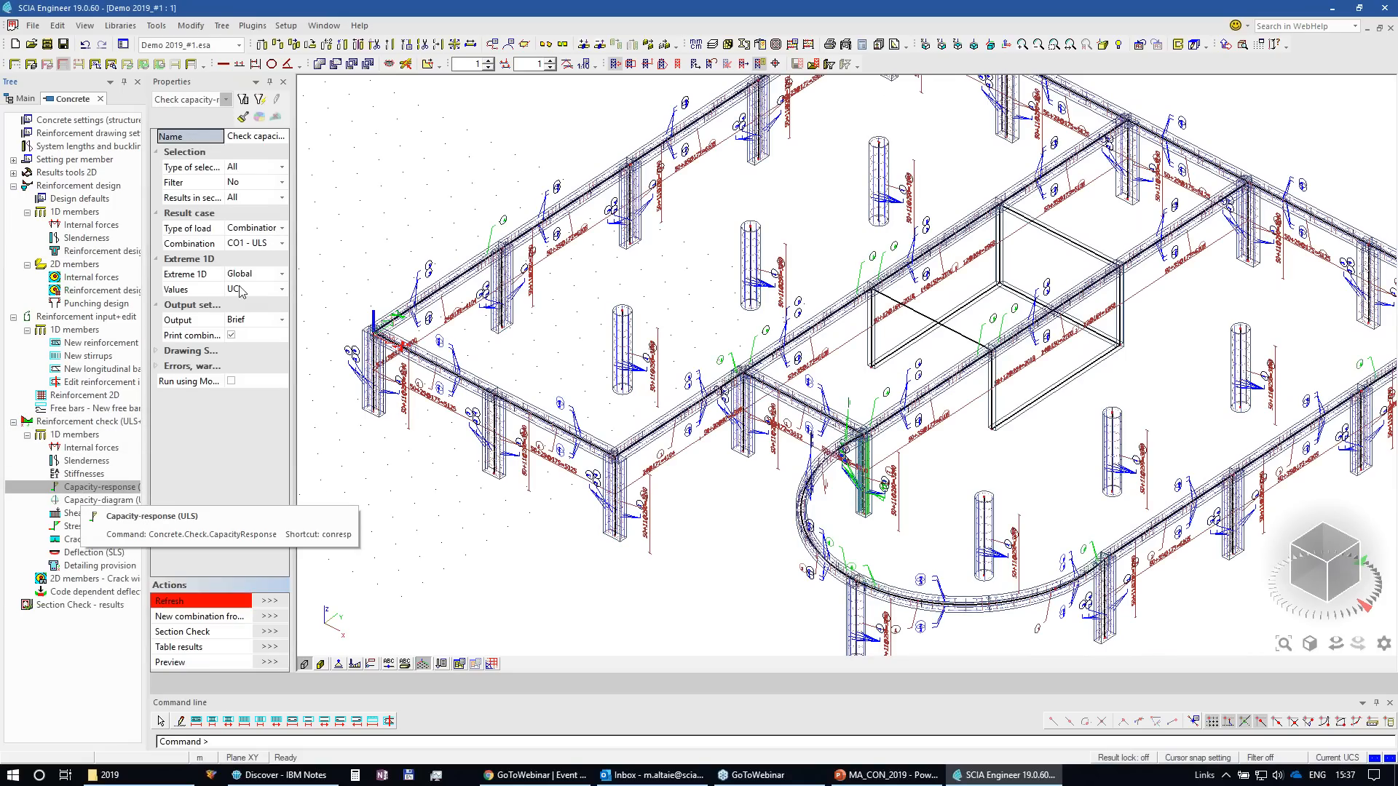
left_click(268, 606)
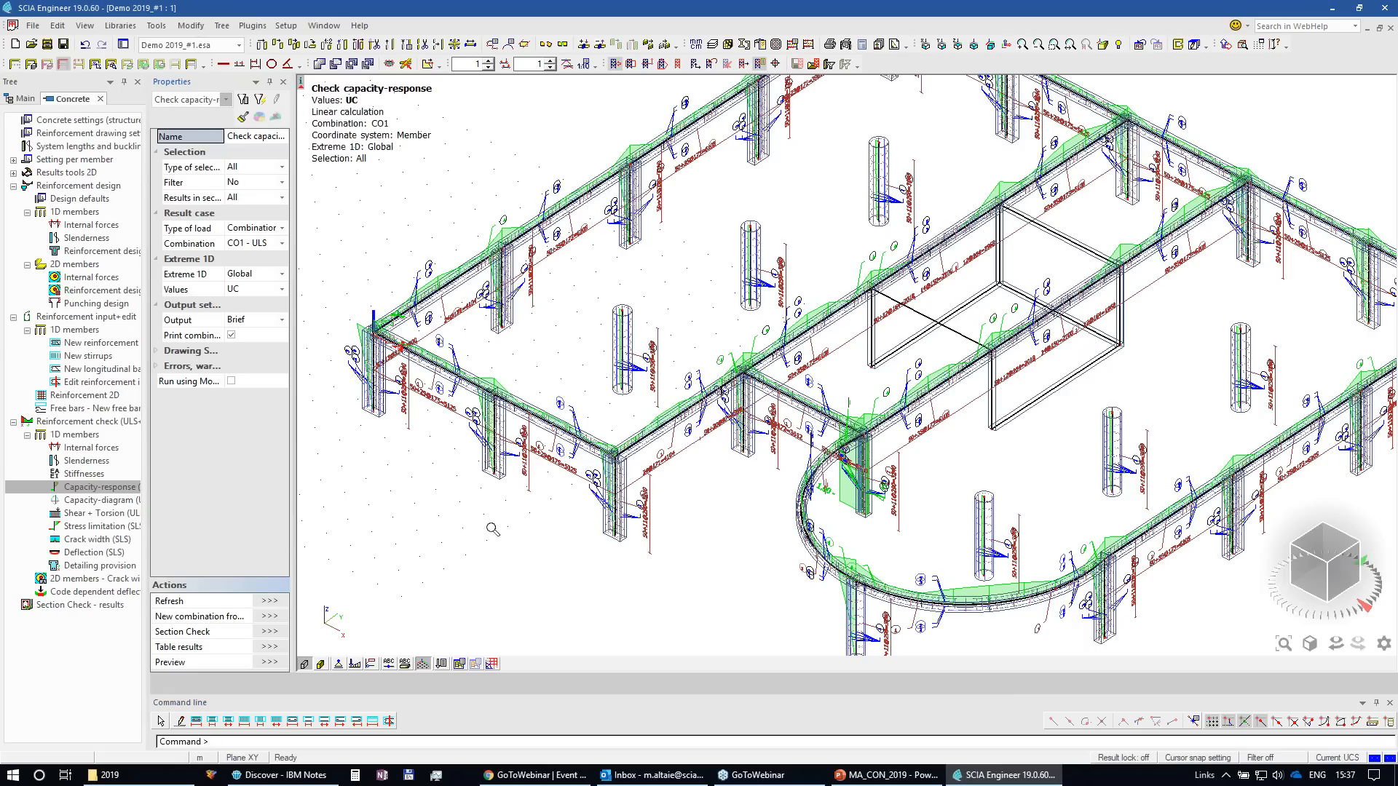
scroll(492, 533, "down", 2)
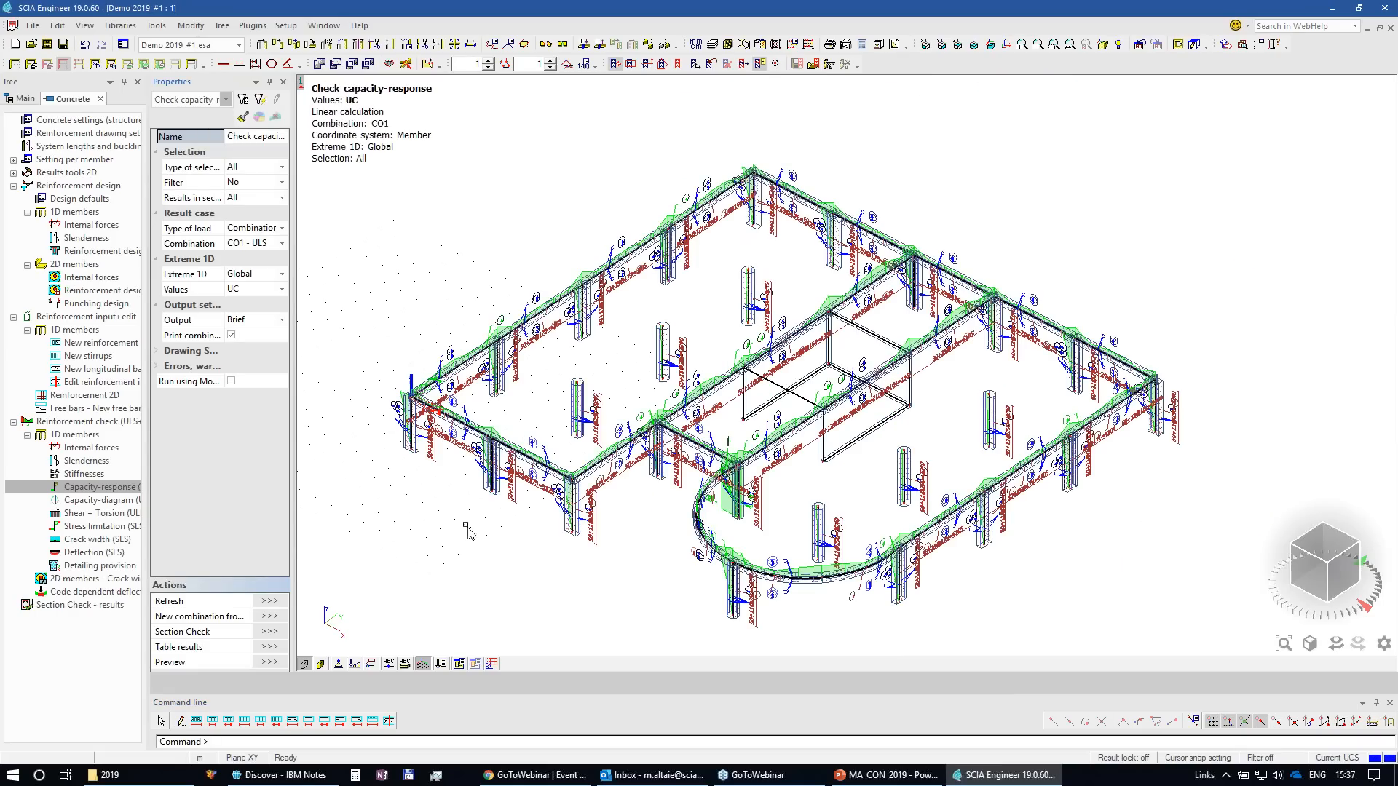
Step: Return to the 1D reinforcement design and repeat the conversion to real bars for all members
left_click(90, 255)
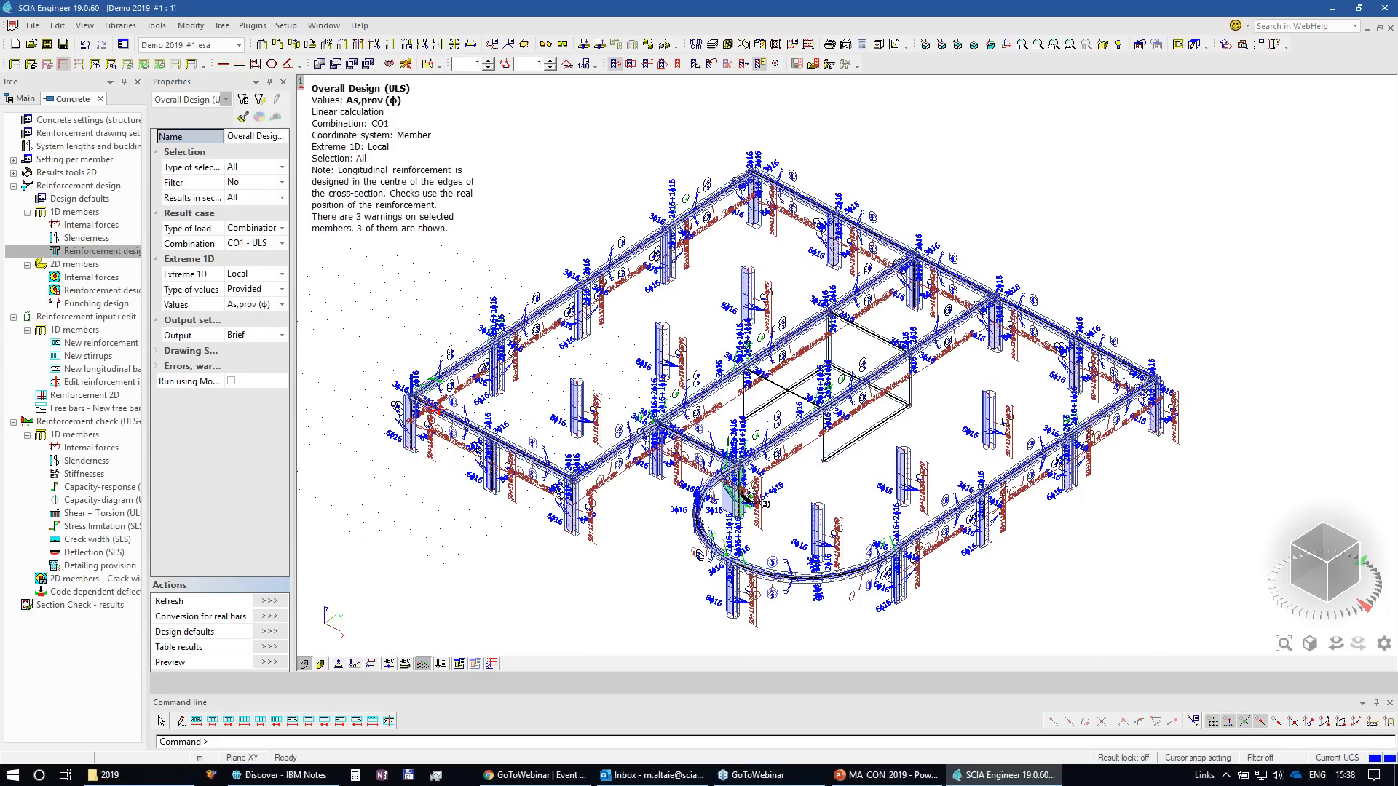
left_click(277, 619)
left_click(754, 463)
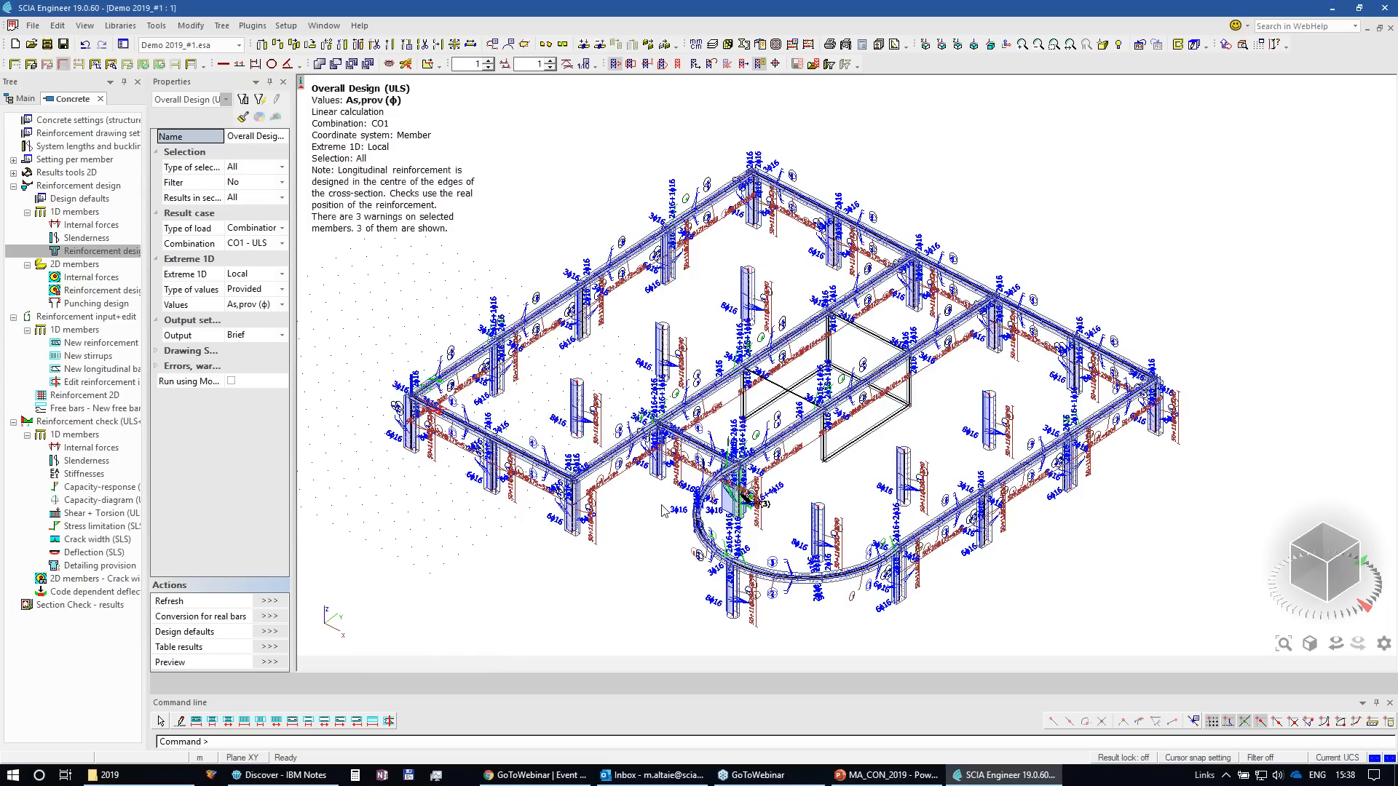
left_click(938, 456)
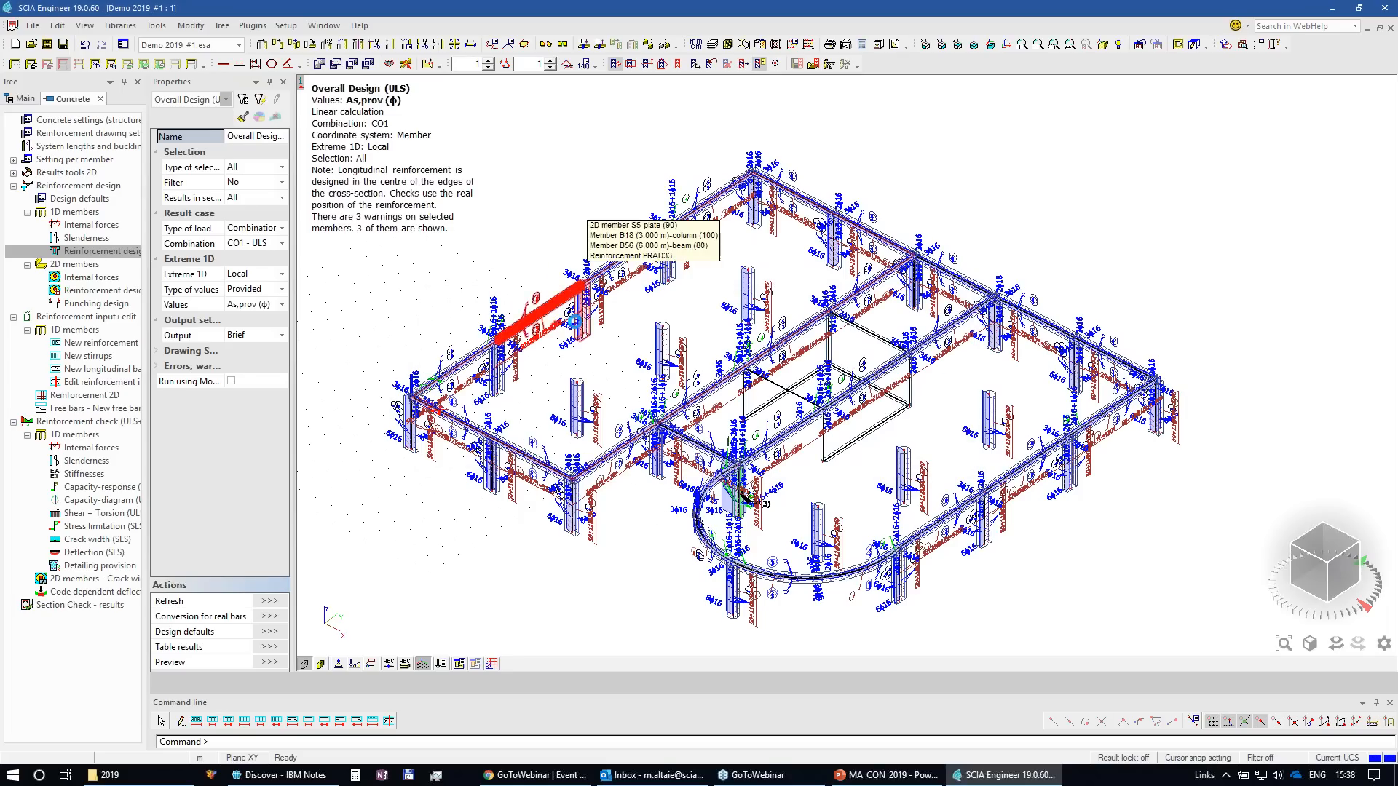
Step: Rerun the capacity-response check on all members and inspect the UC diagram at a beam-column joint
left_click(101, 488)
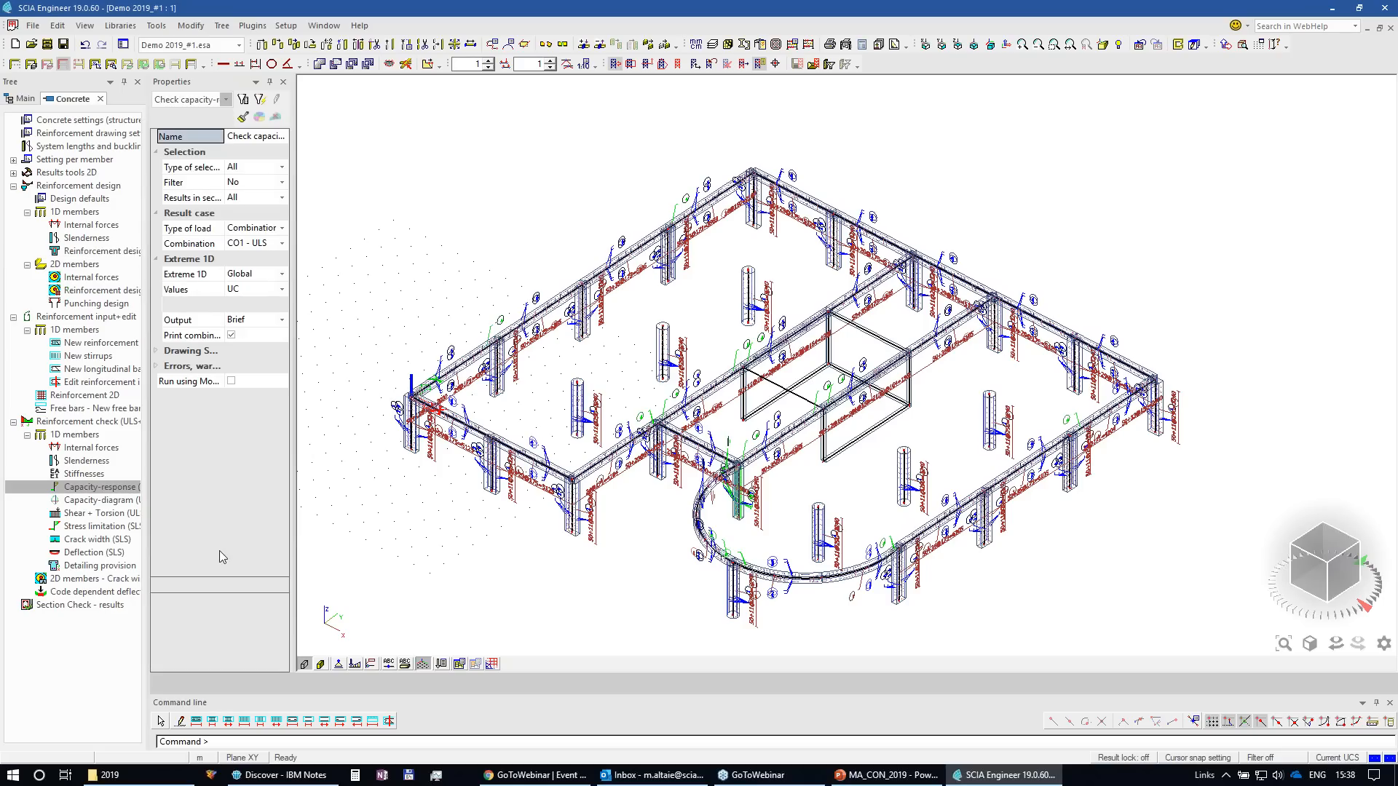
left_click(269, 600)
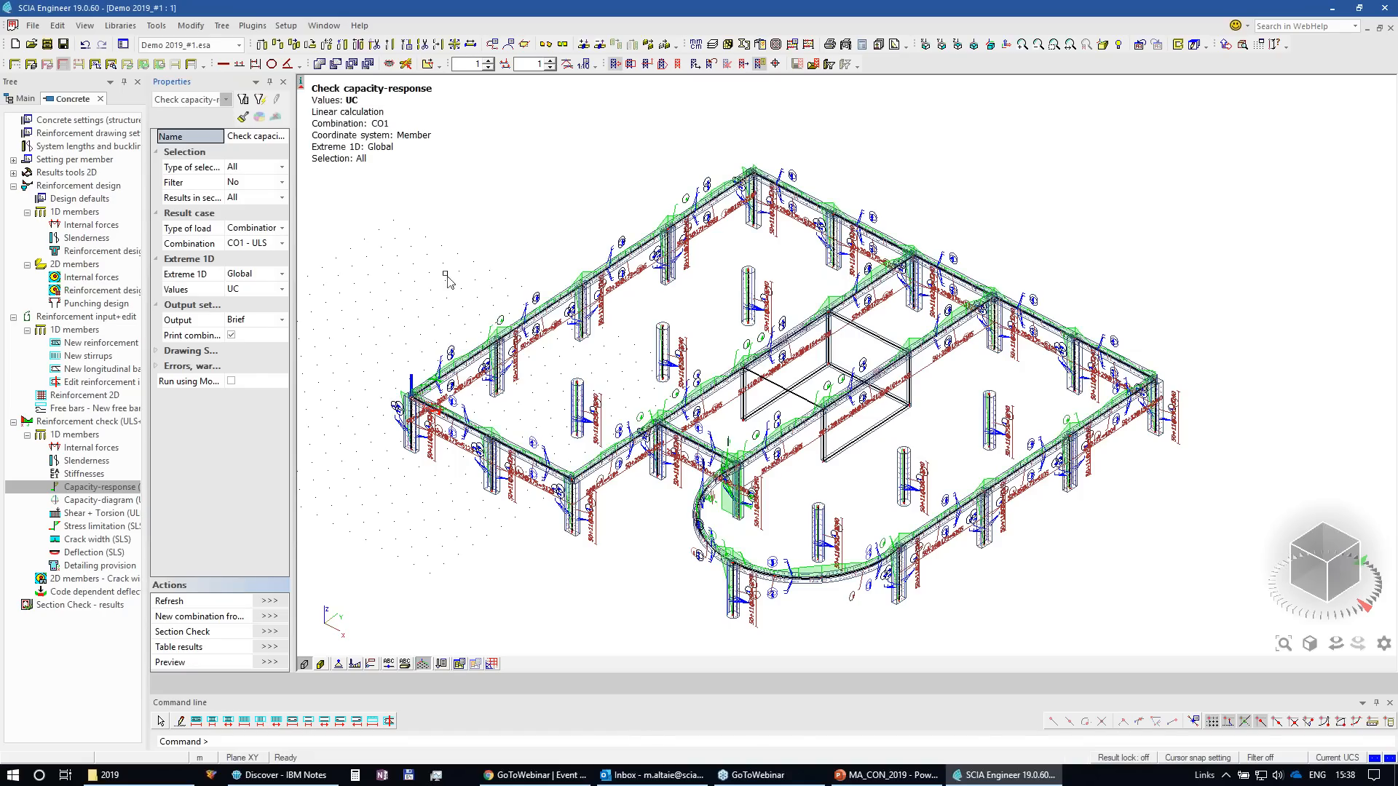
scroll(664, 224, "up", 5)
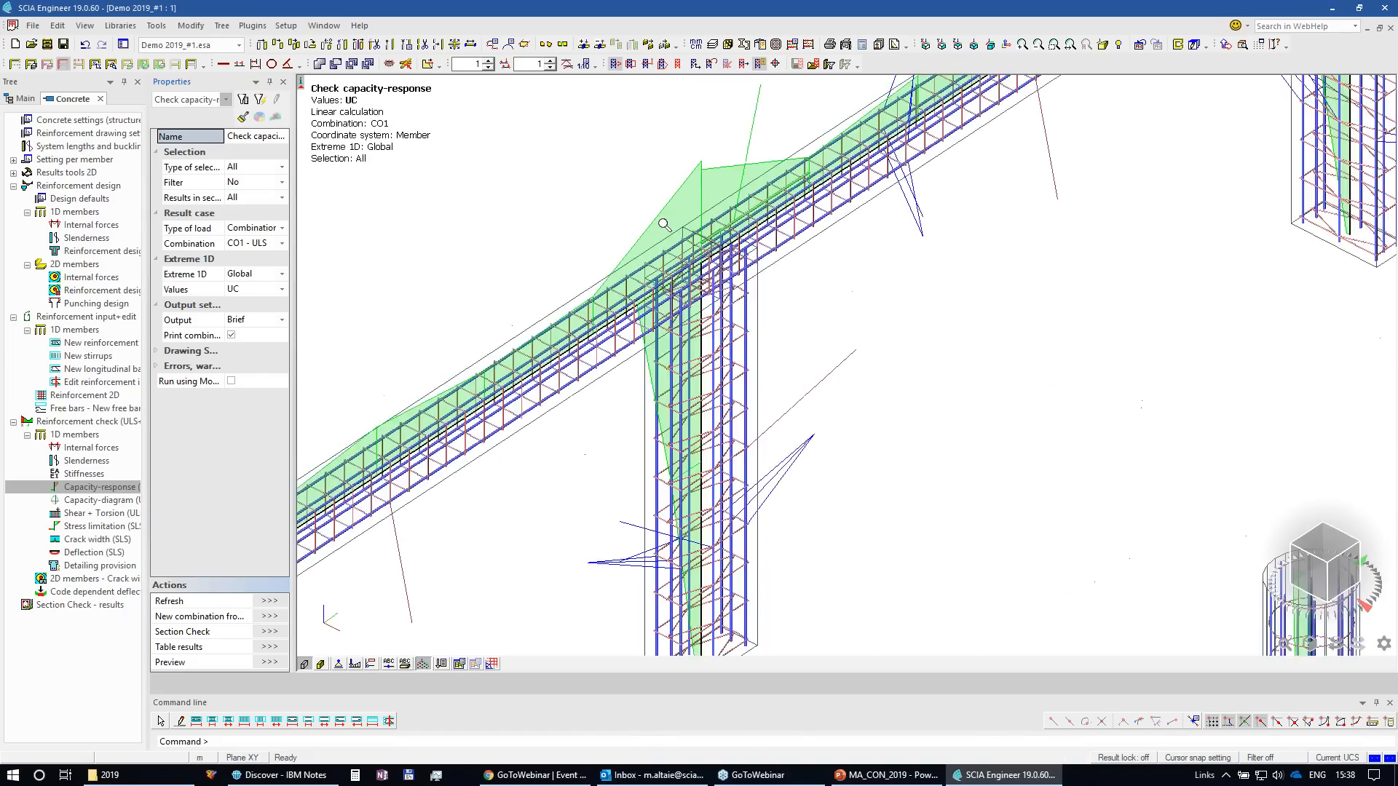
scroll(664, 224, "down", 2)
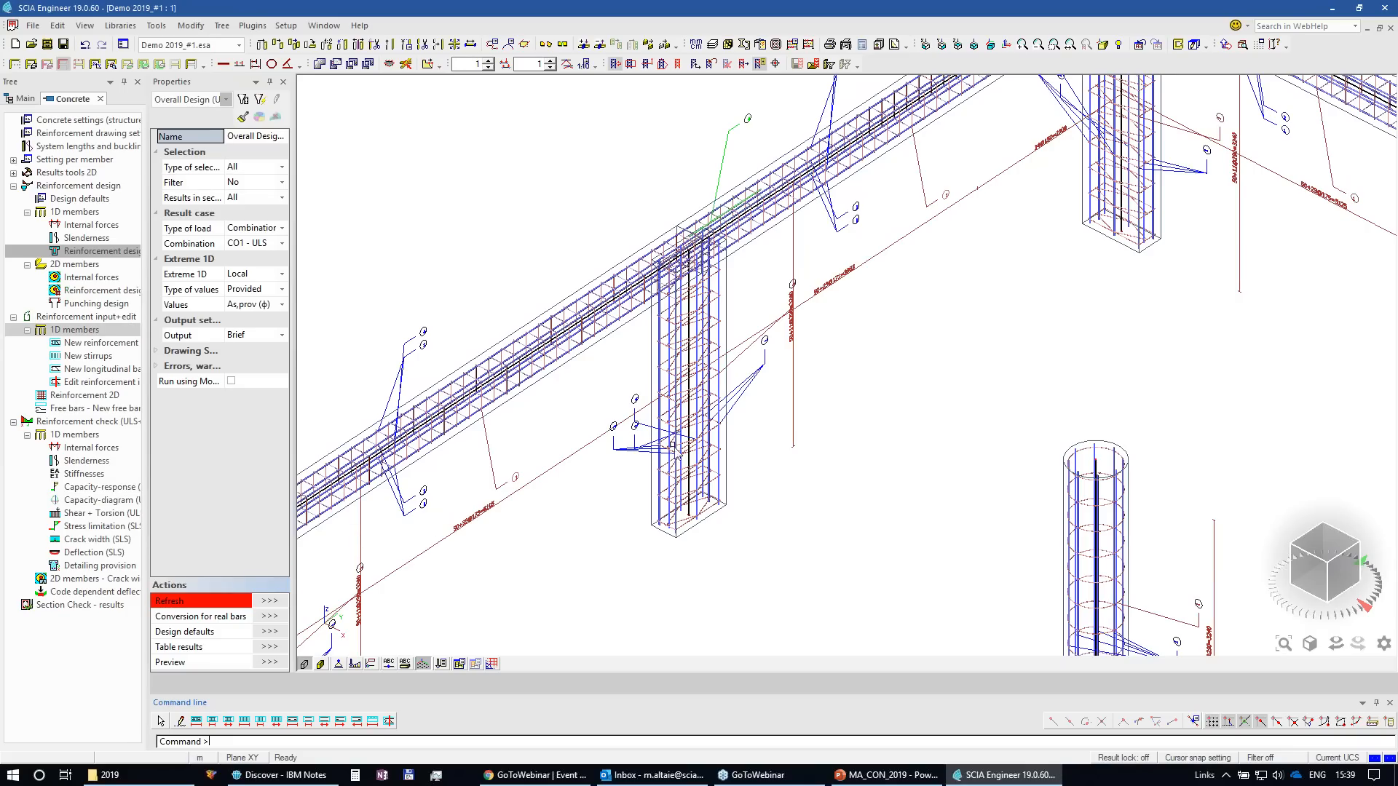
scroll(681, 451, "down", 5)
middle_click_drag(731, 384, 790, 305)
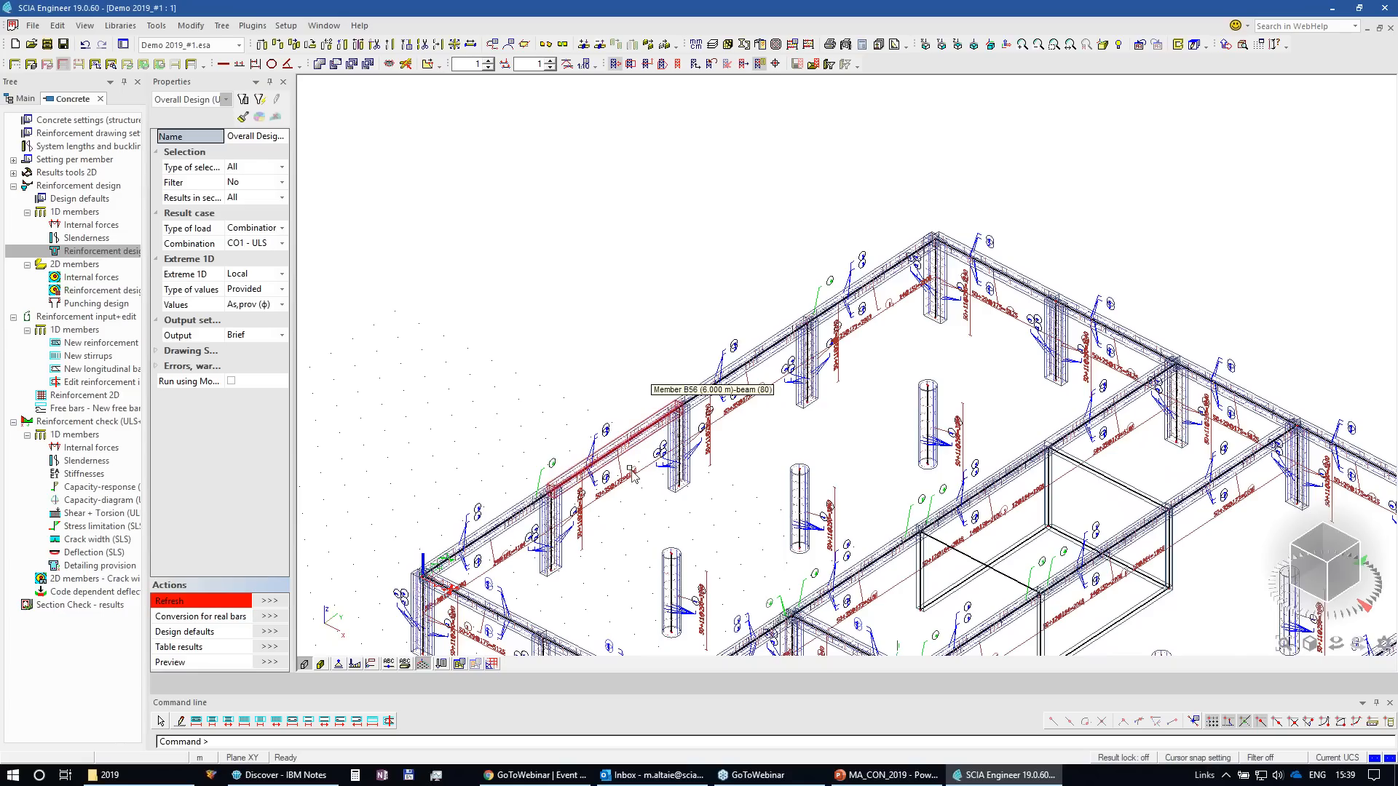
middle_click_drag(654, 463, 595, 290)
middle_click_drag(731, 560, 736, 526)
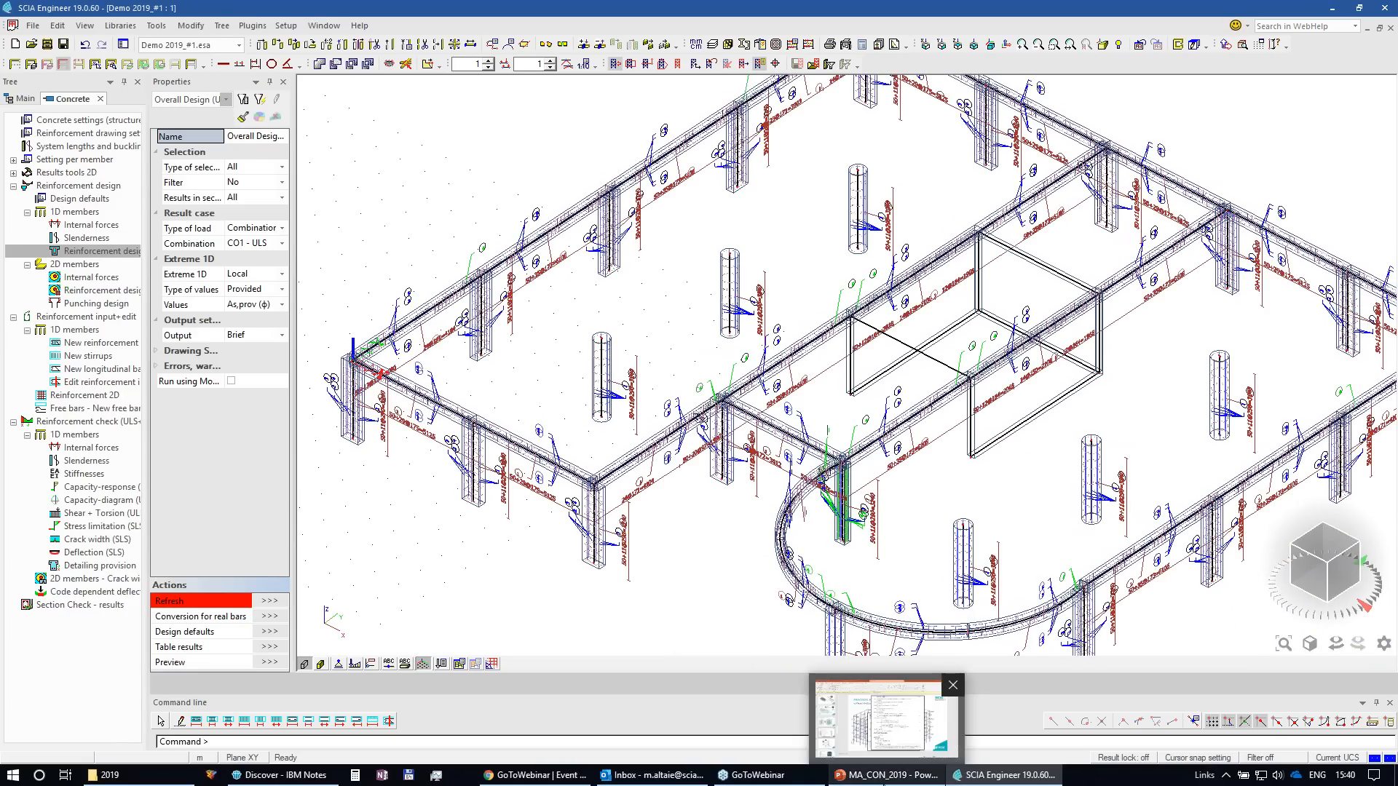
left_click(885, 774)
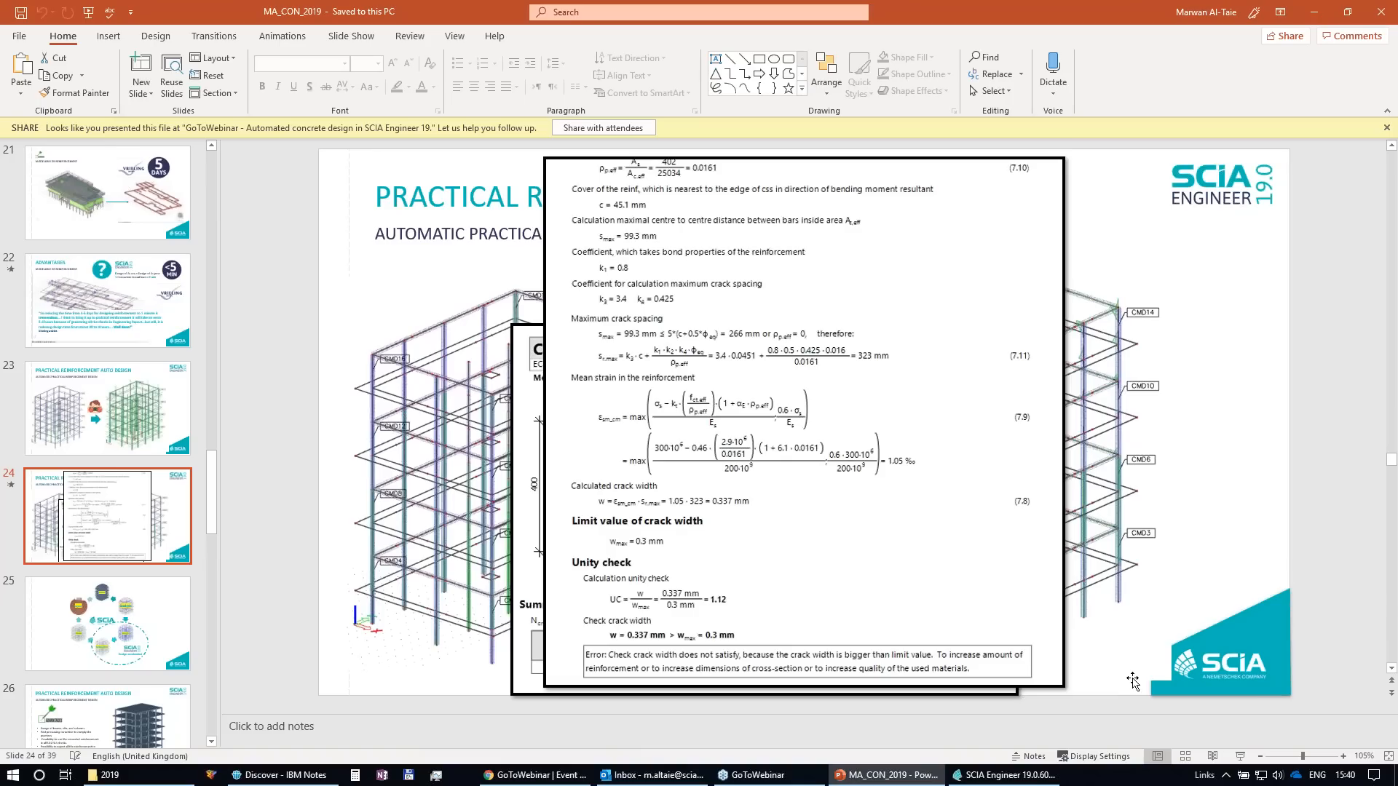
key("alt+Tab")
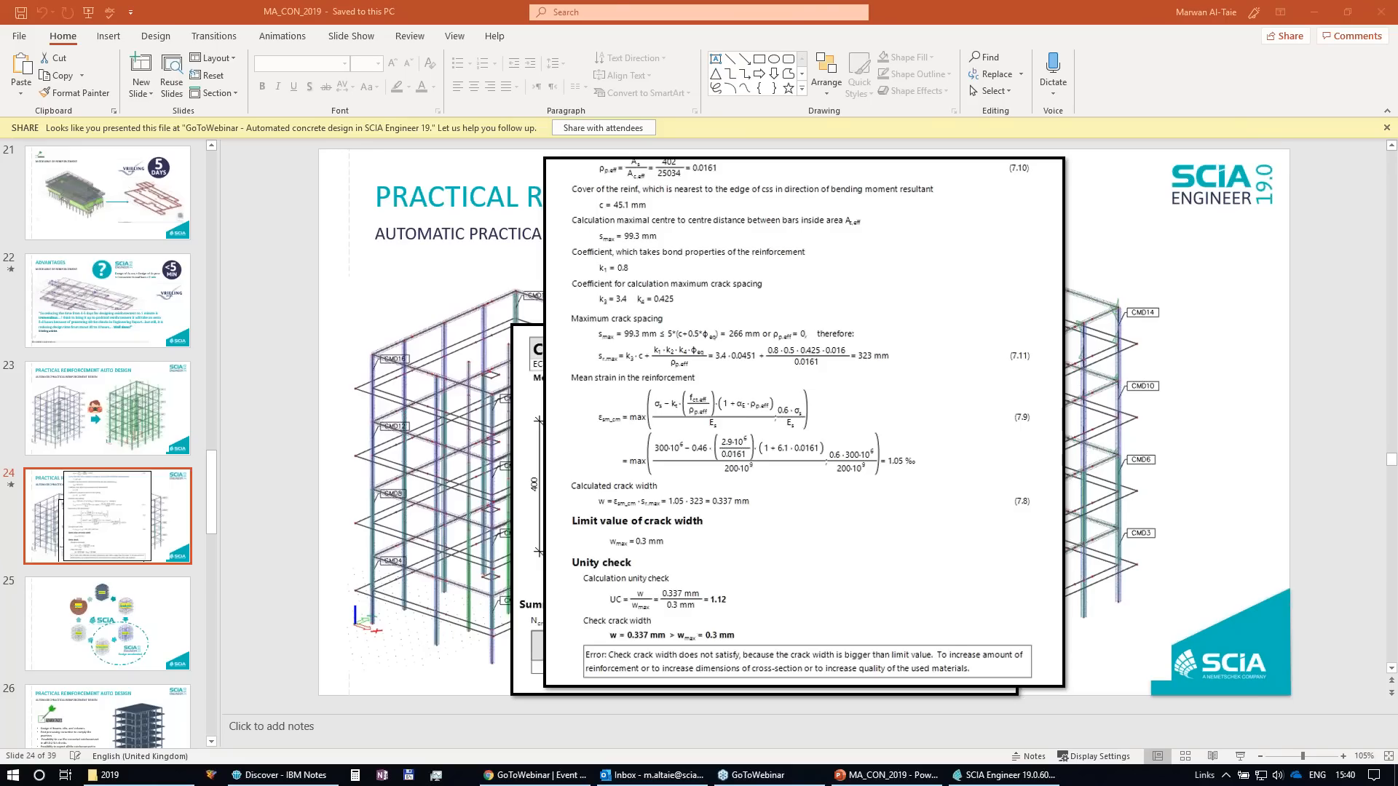
Step: Switch back to SCIA Engineer and bring up the open project Beam design 1.esa
left_click(1004, 775)
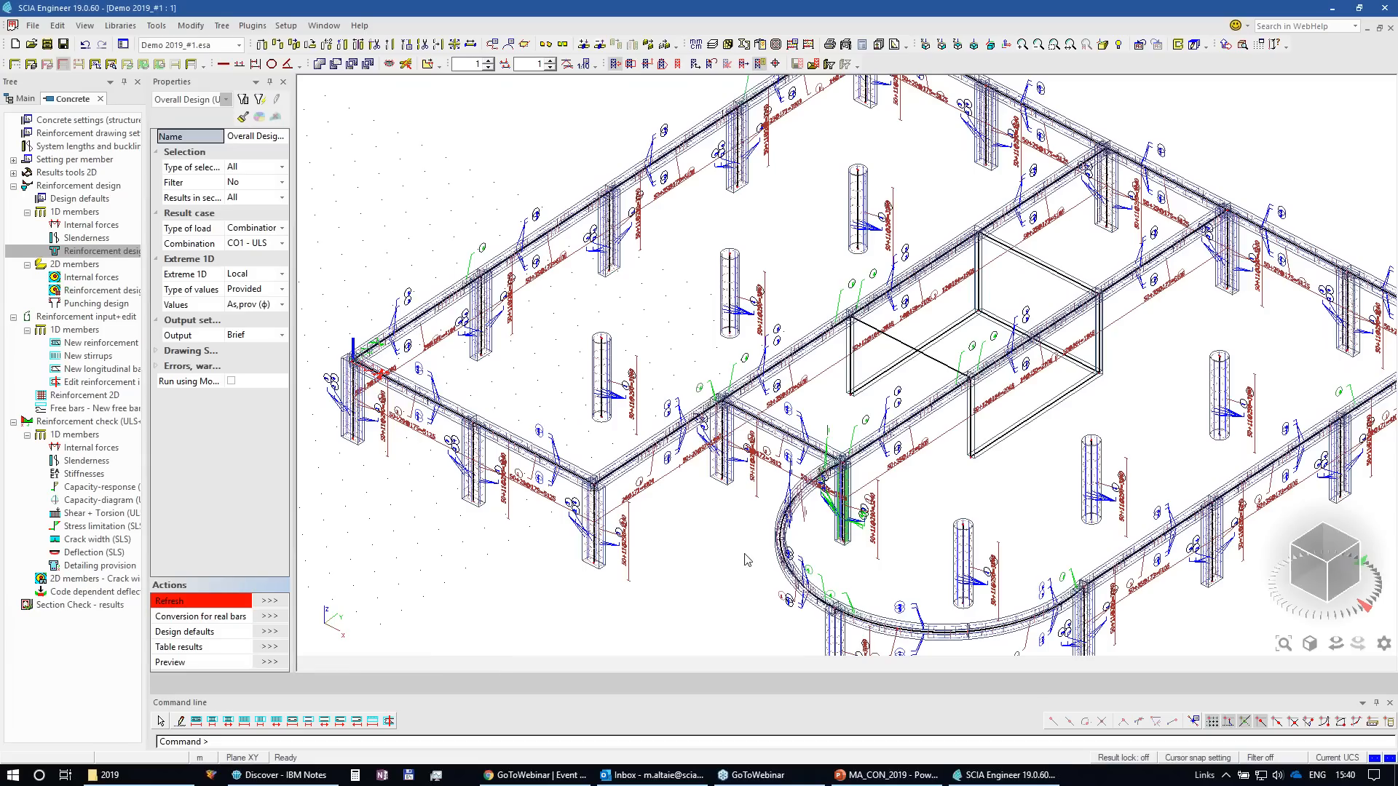
left_click(238, 45)
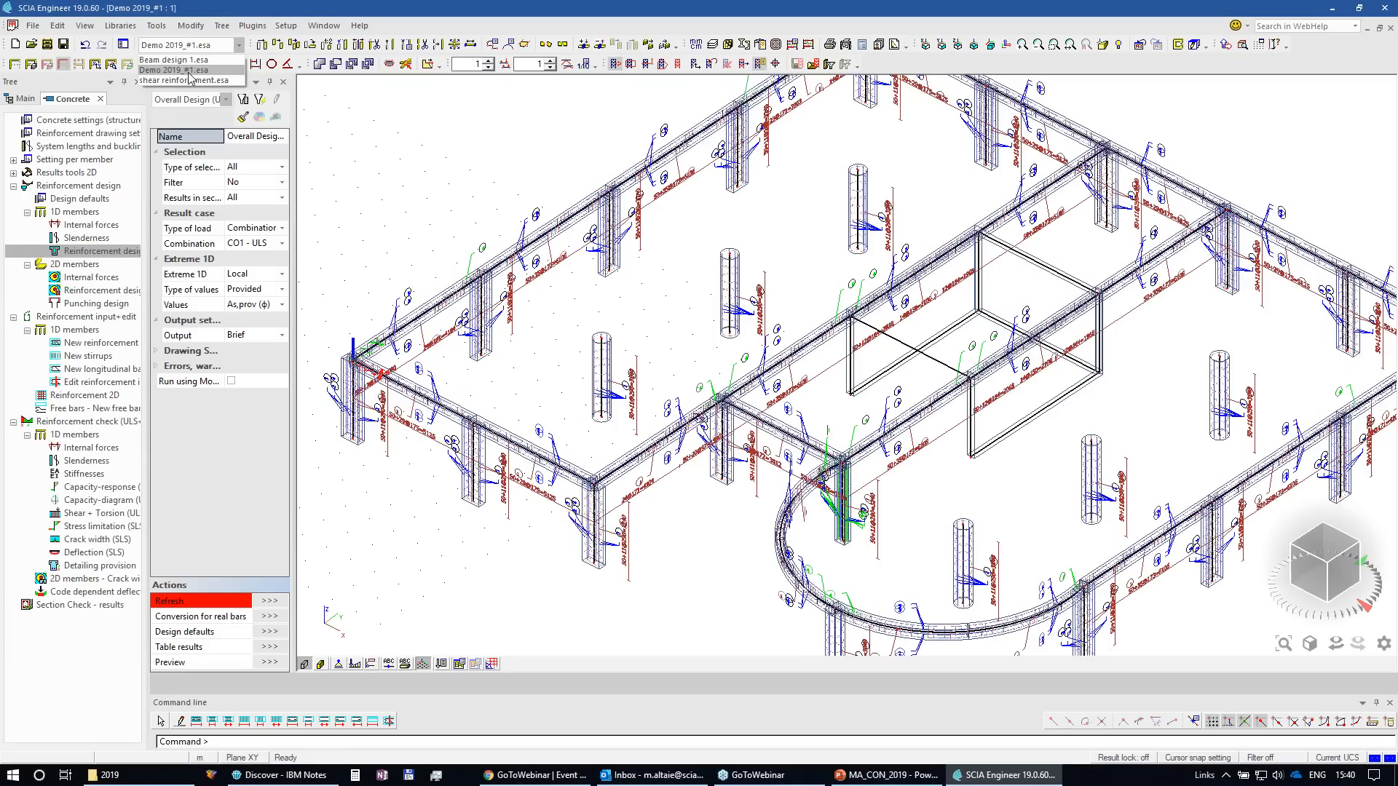
left_click(194, 61)
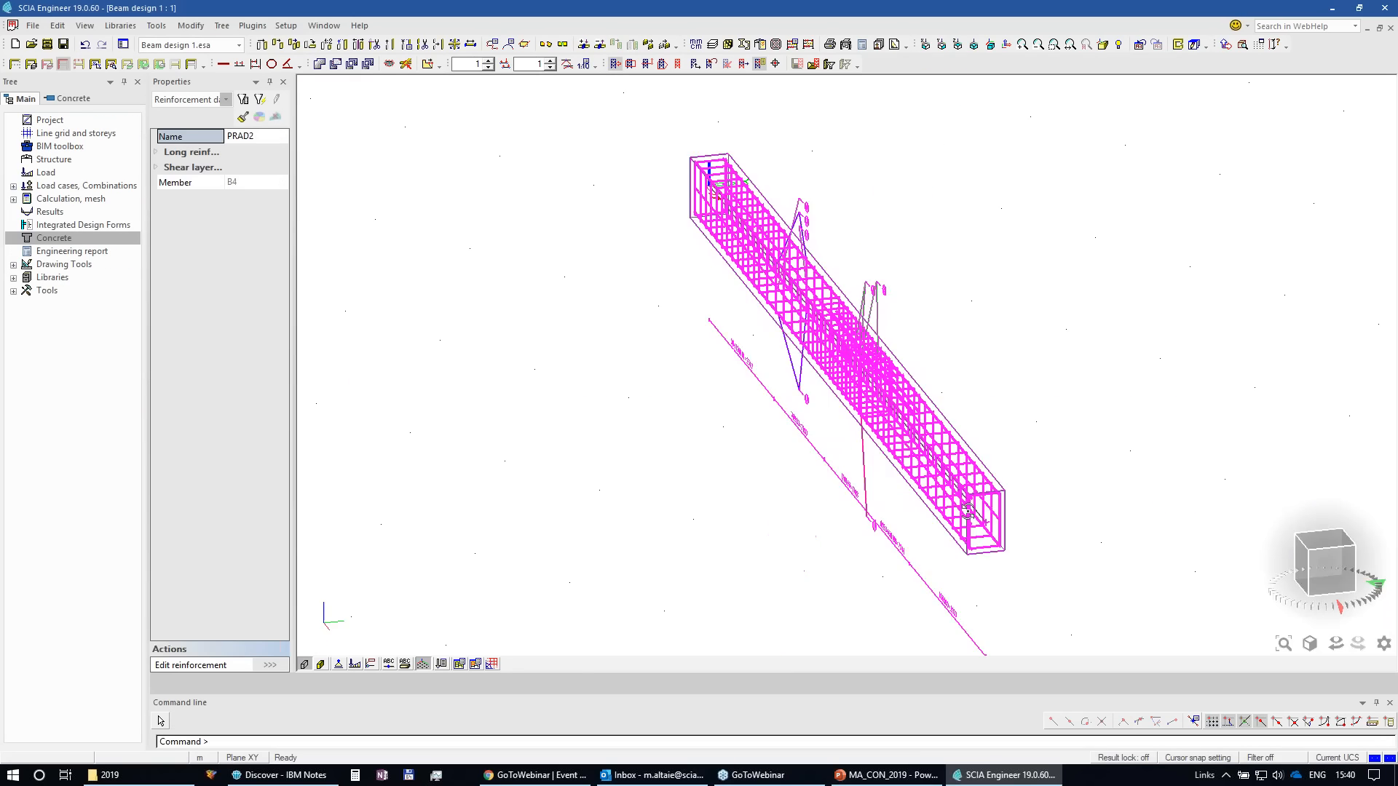
Step: Select beam B4, look up its CS1 rectangular cross-section without changing it, and view the beam end-on
right_click_drag(967, 512, 996, 516, "ctrl")
scroll(1220, 529, "up", 4)
key("Escape")
left_click(1172, 470)
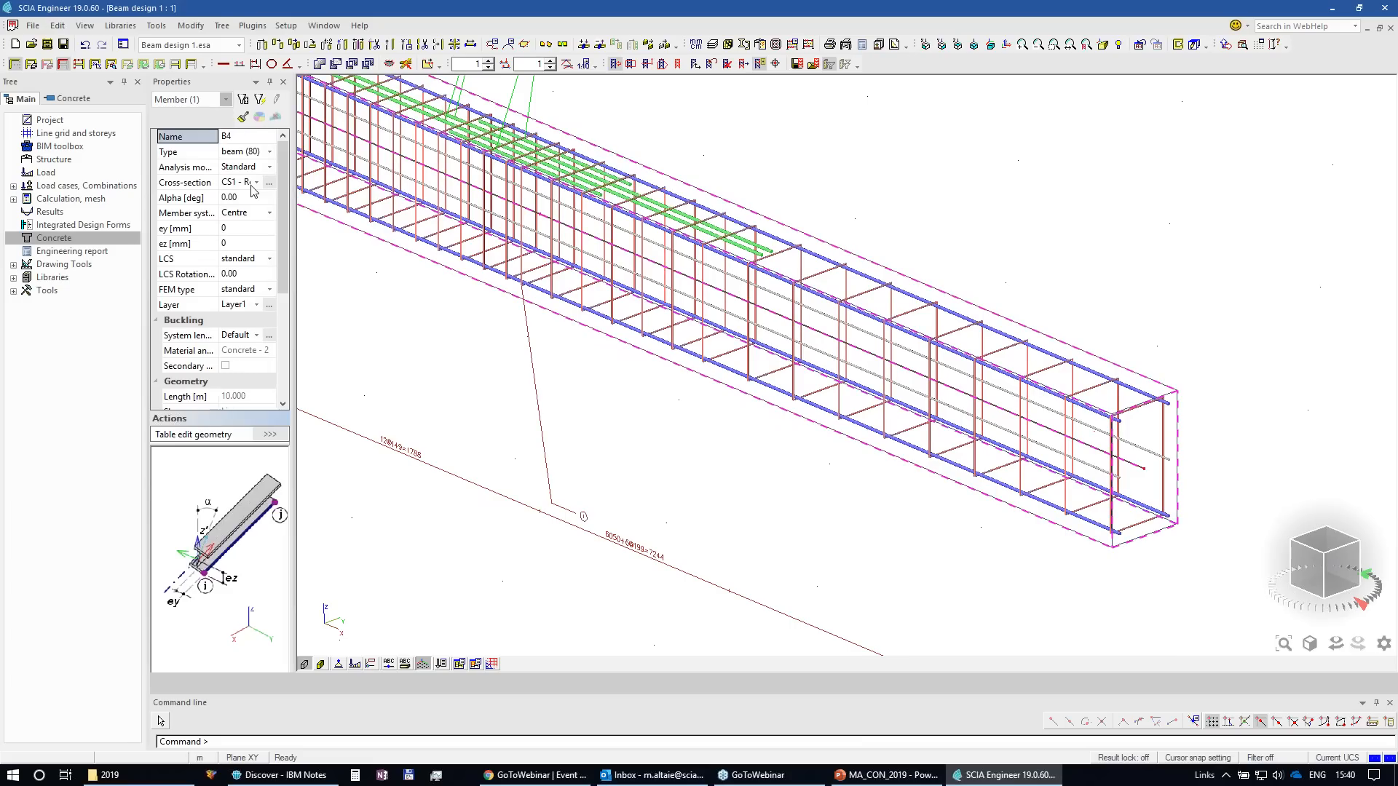
left_click(270, 182)
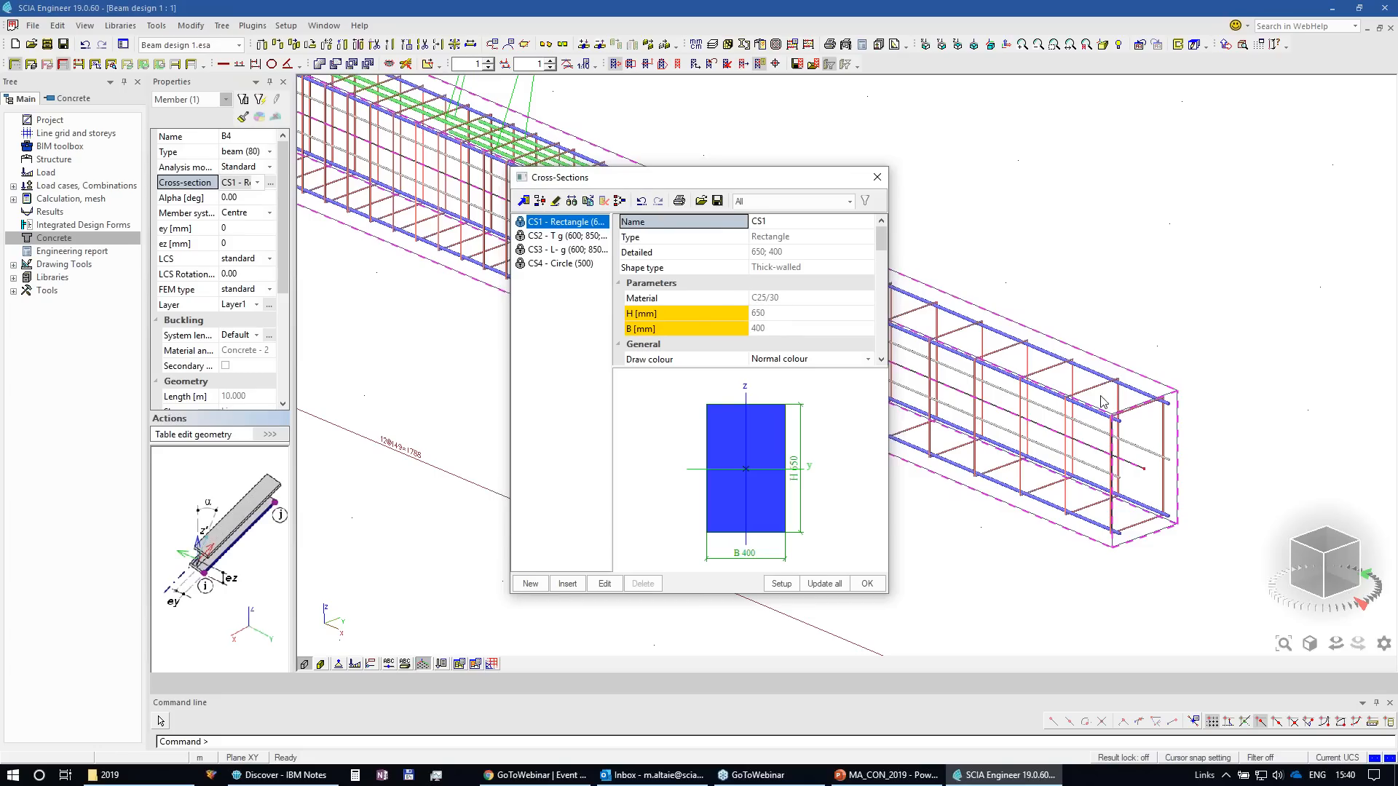
left_click(877, 177)
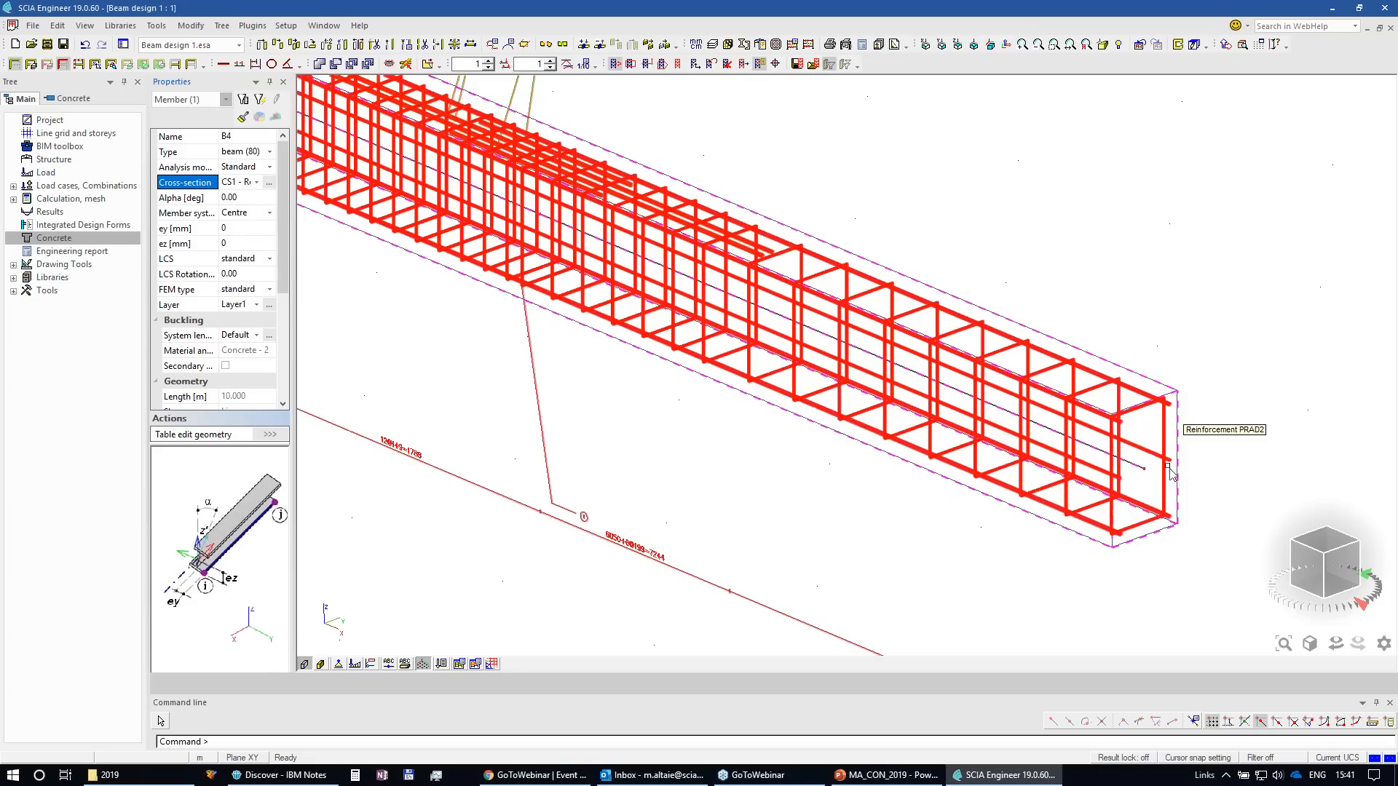
left_click(1330, 562)
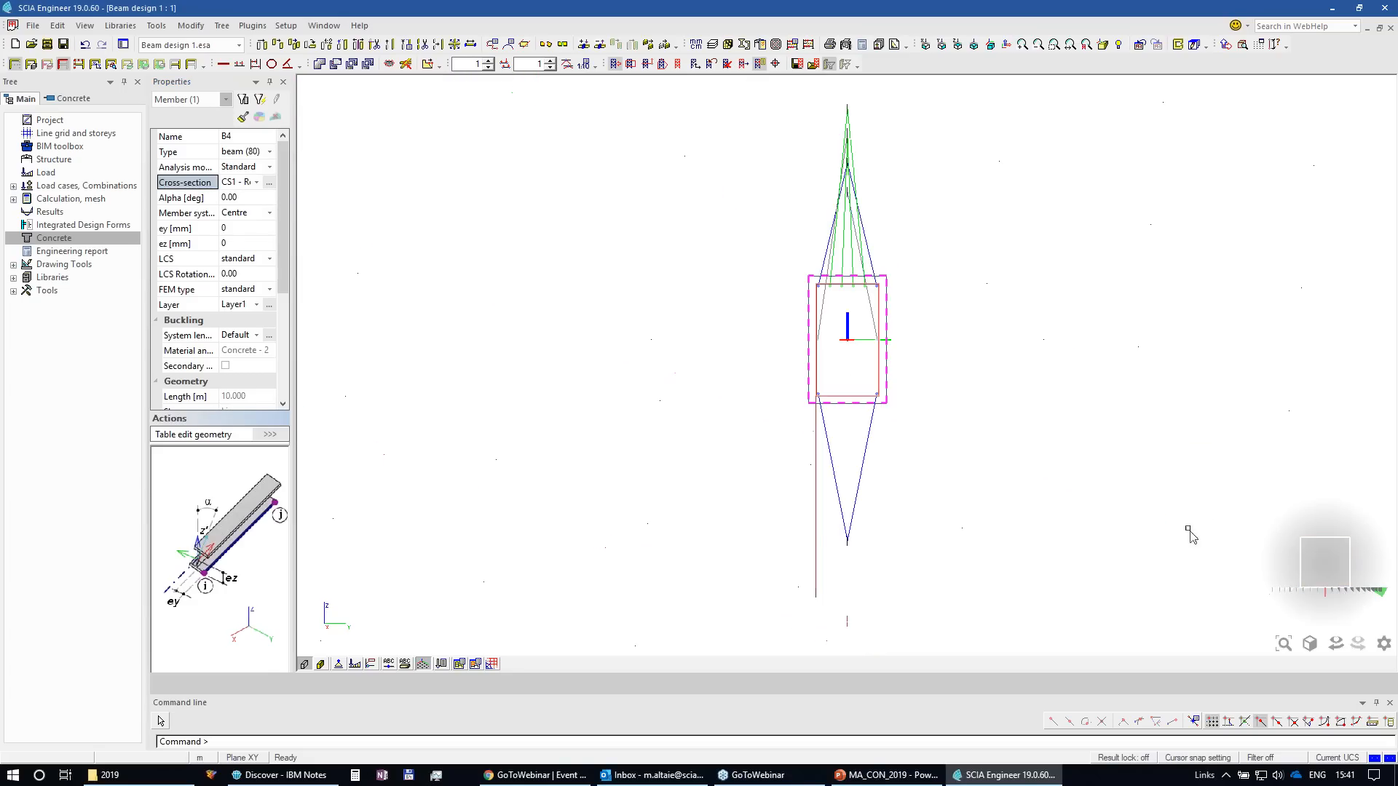
Step: Examine beam B4's longitudinal bars and stirrups end-on and in a three-dimensional view along the beam
right_click_drag(863, 333, 738, 361, "ctrl+shift")
scroll(711, 352, "up", 2)
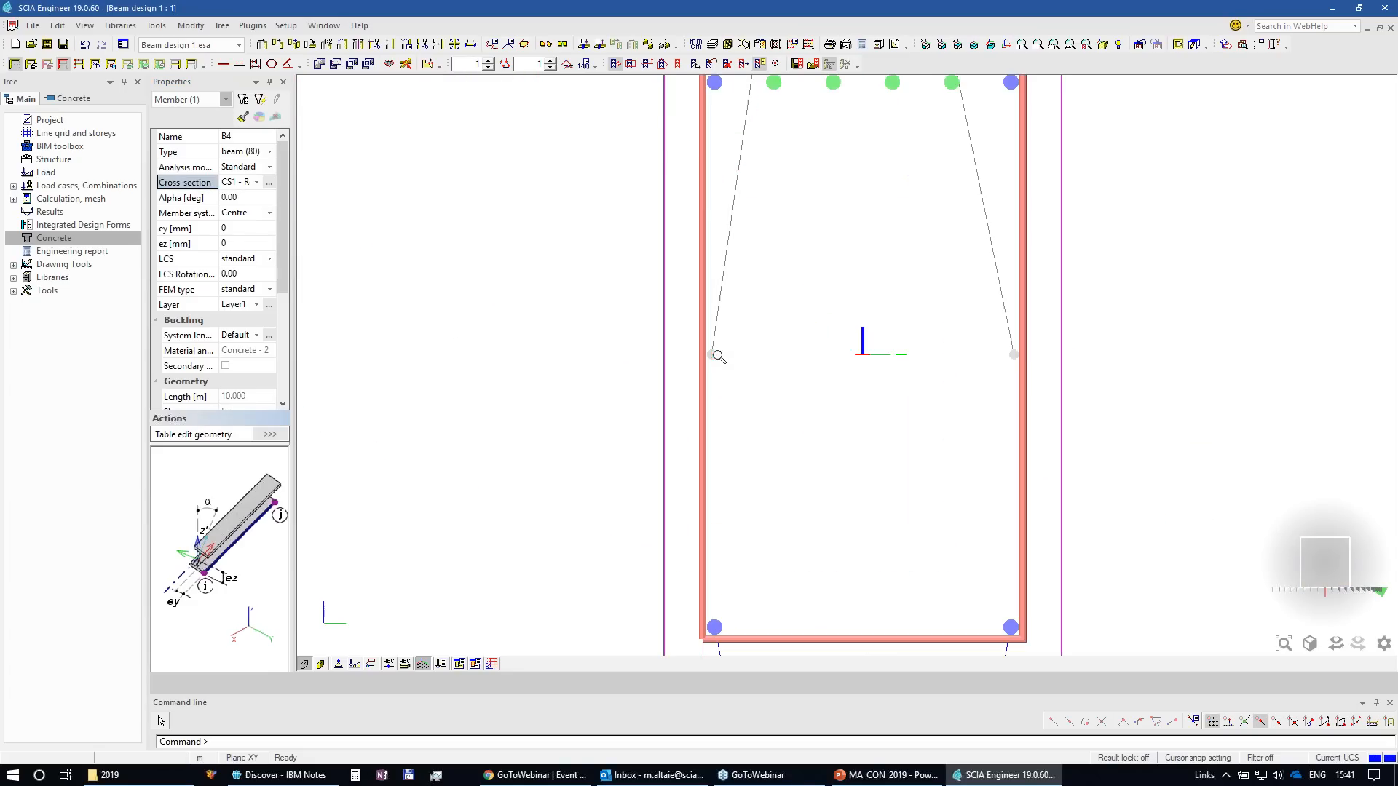
scroll(1018, 373, "down", 2)
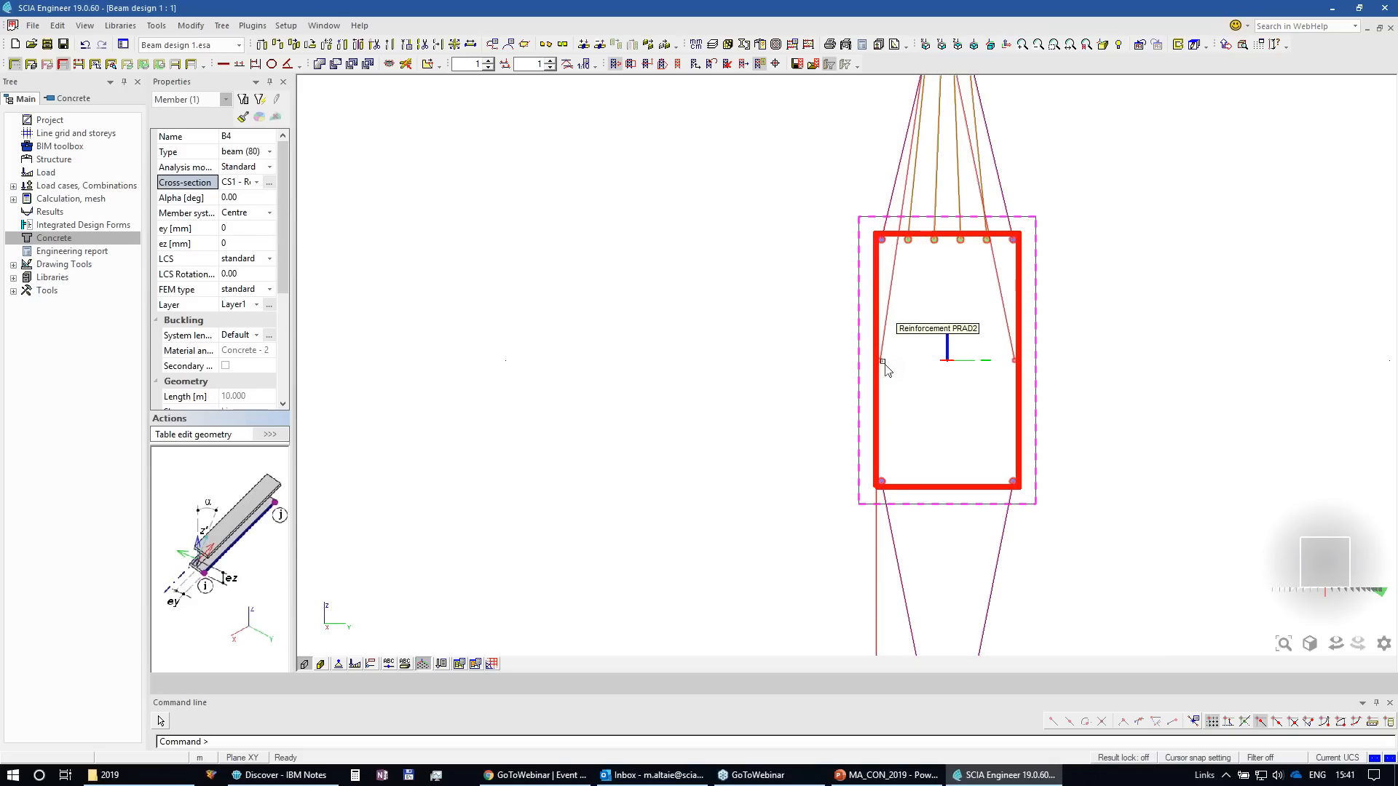
right_click_drag(972, 409, 607, 506, "ctrl")
key("Escape")
right_click_drag(763, 516, 787, 532, "ctrl")
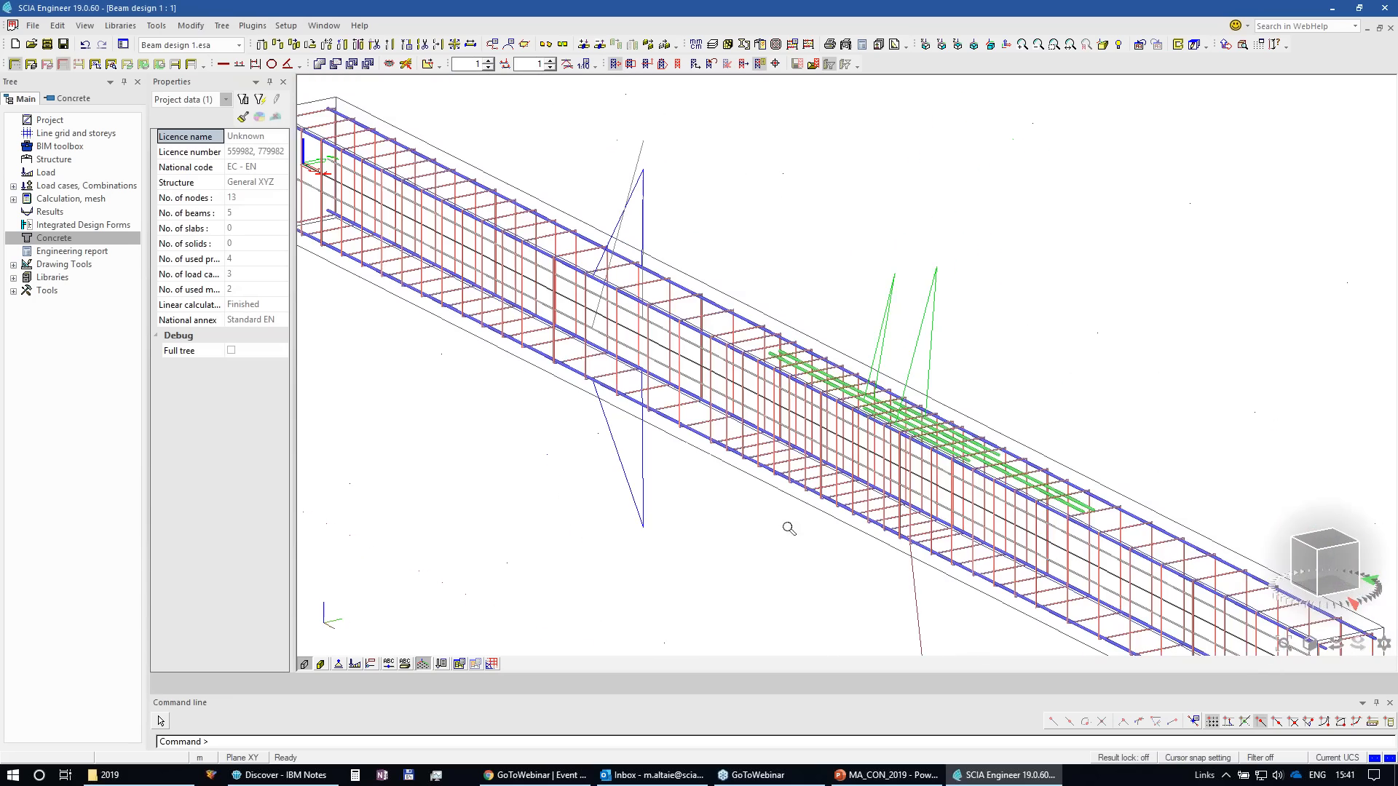
middle_click_drag(789, 548, 793, 481)
scroll(823, 506, "down", 2)
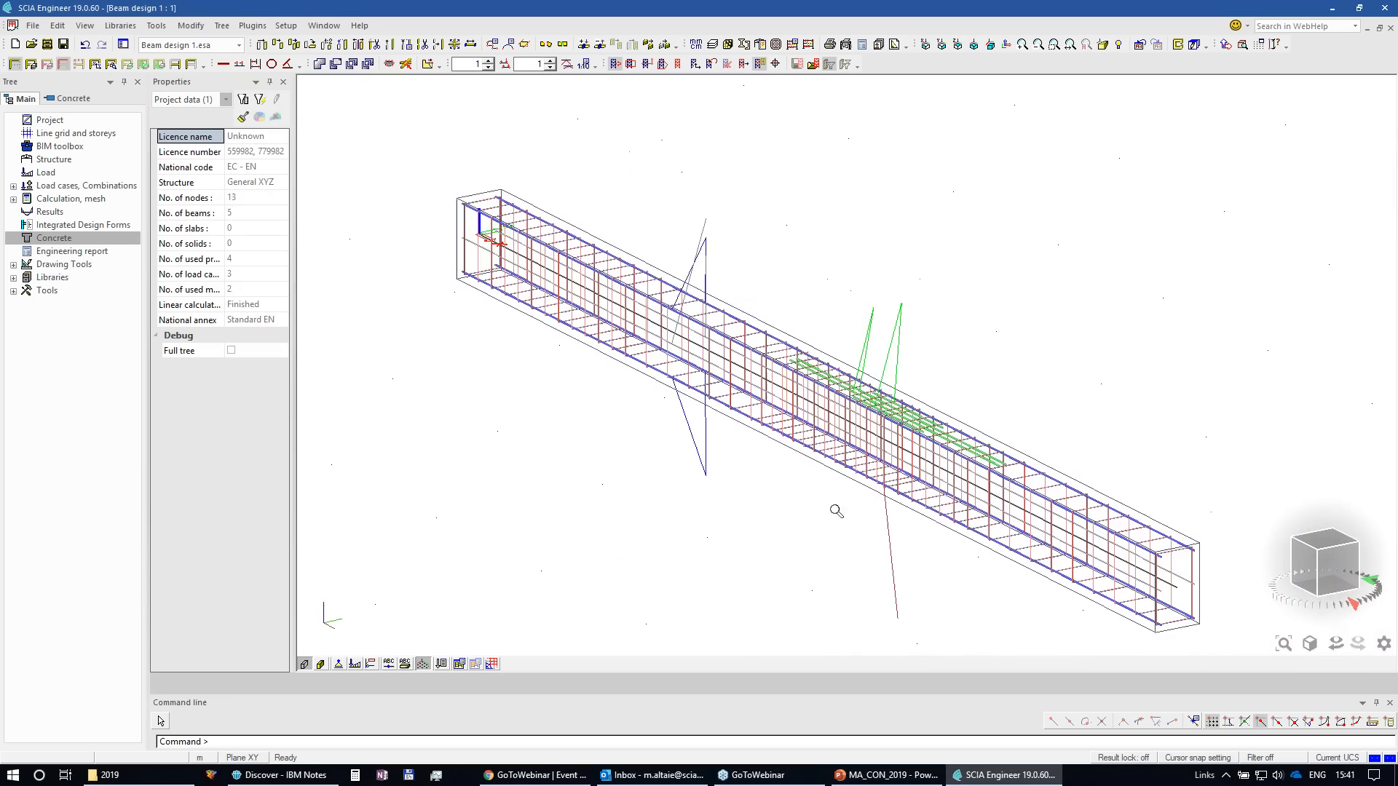
scroll(842, 394, "up", 3)
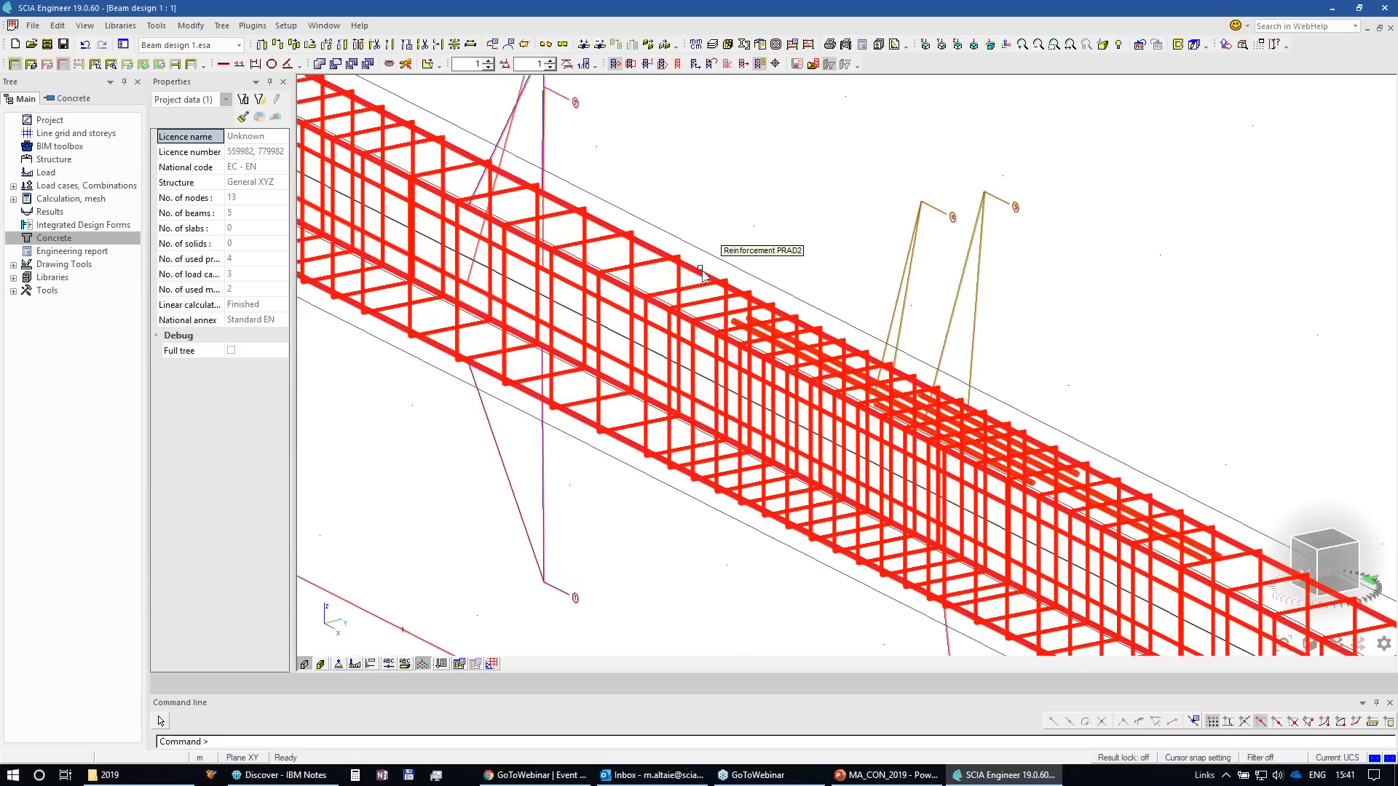
Step: Select beam B4's reinforcement and start editing its individual layers
left_click(677, 502)
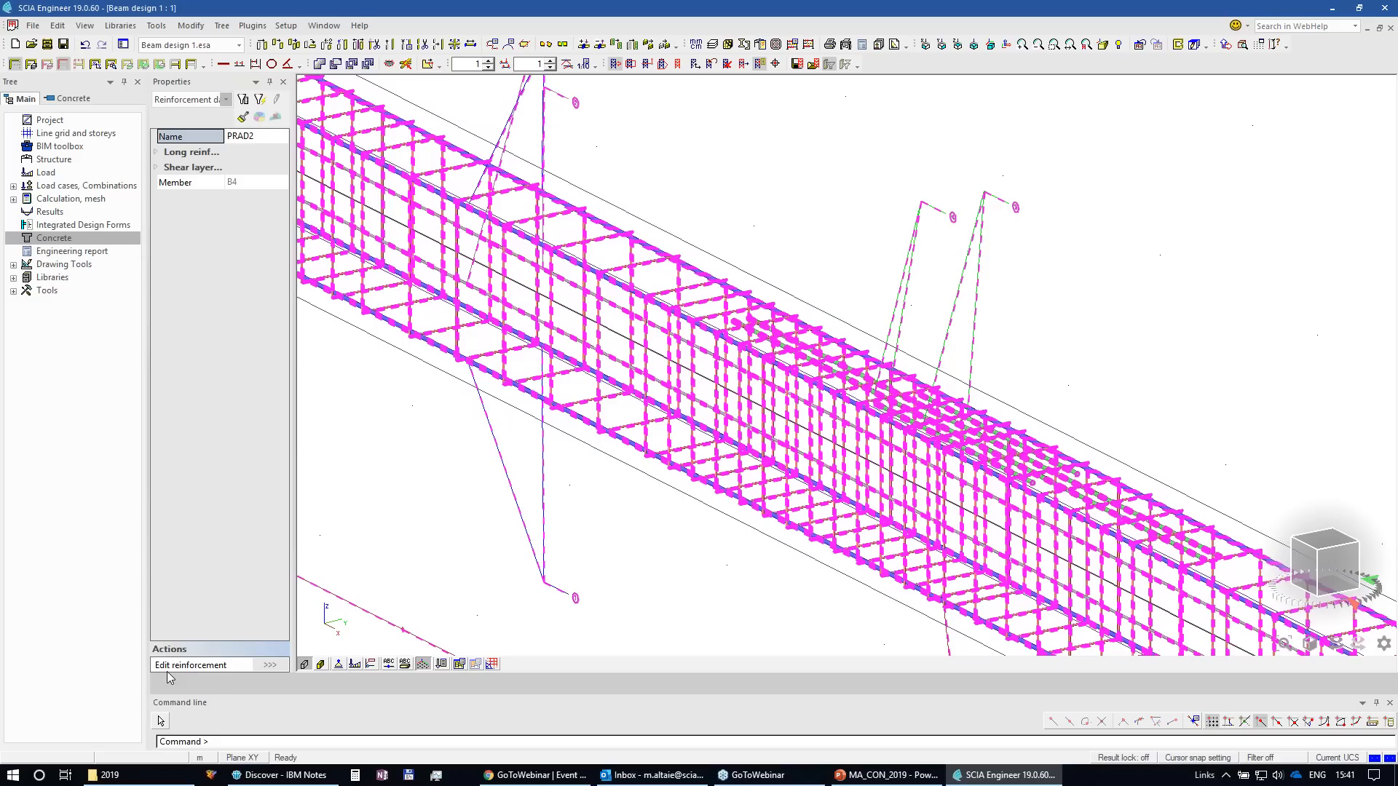
left_click(274, 668)
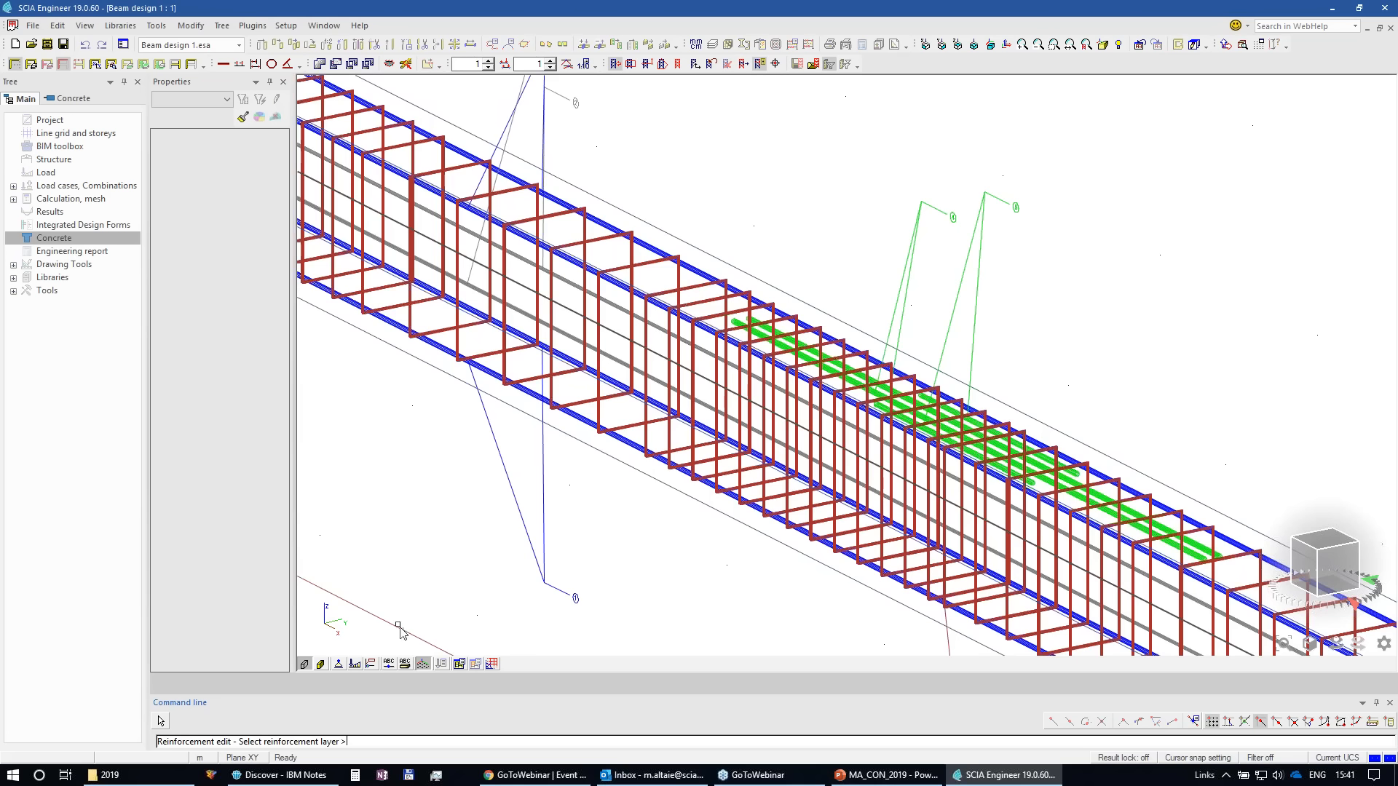
scroll(913, 500, "down", 5)
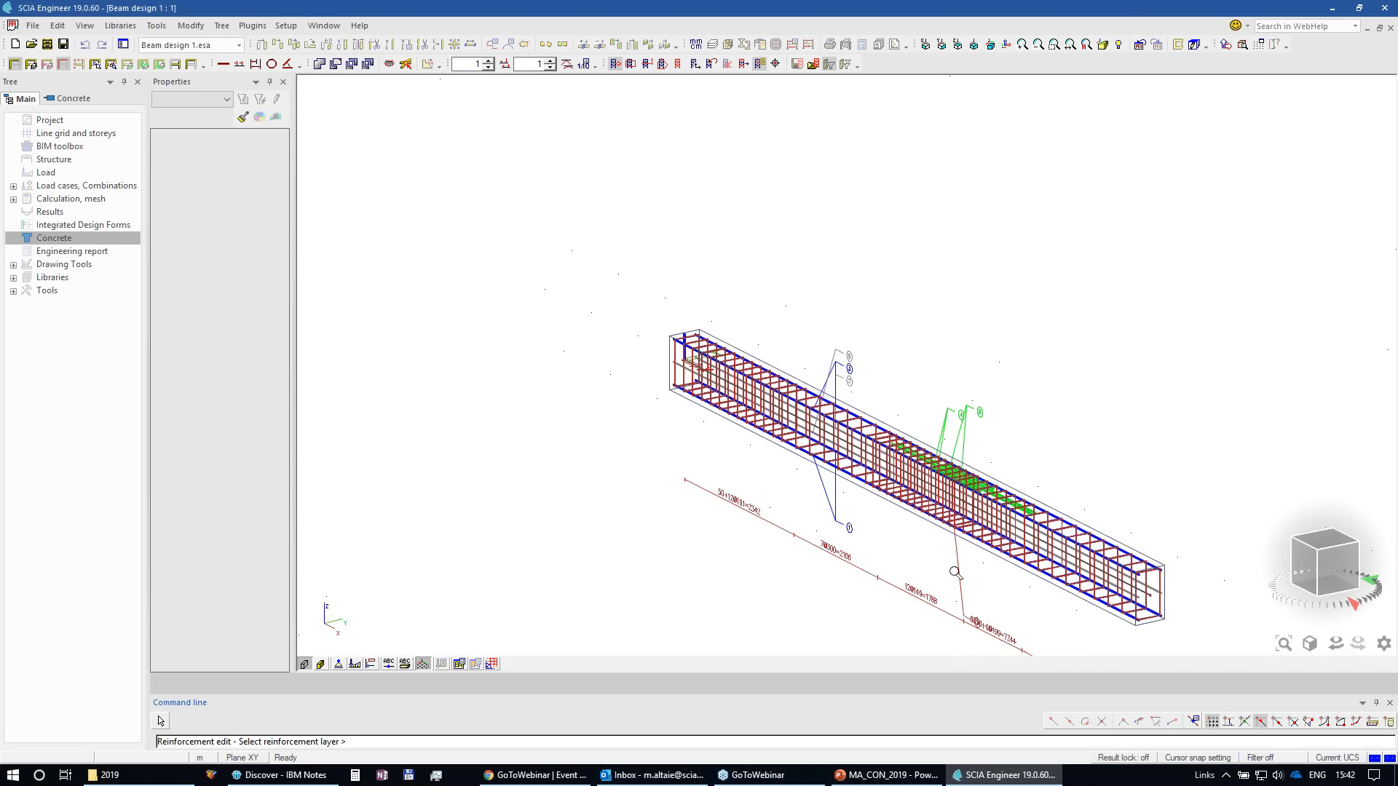
scroll(954, 575, "up", 5)
scroll(954, 575, "down", 2)
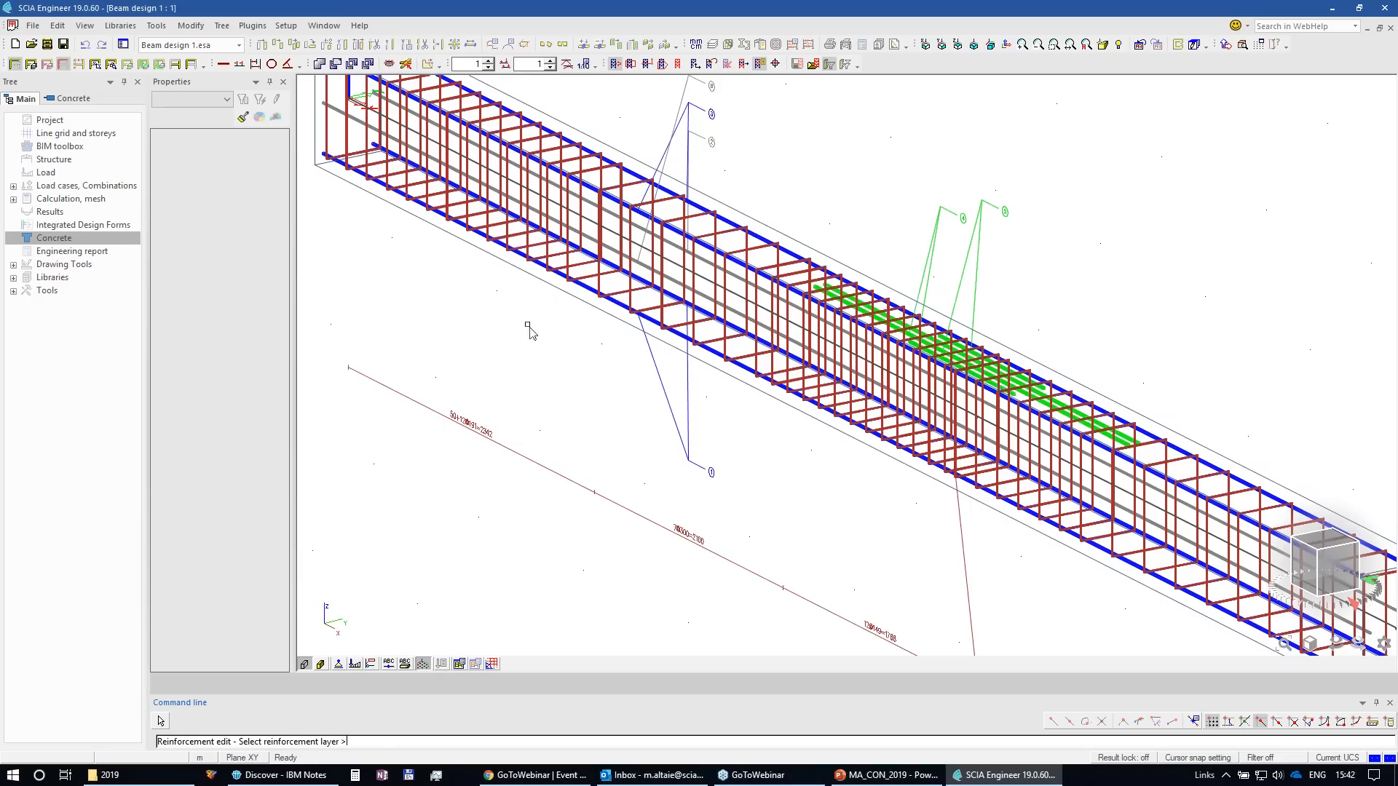
Step: Set the number of bars in the basic upper longitudinal layer of beam B4 to 3
left_click(732, 222)
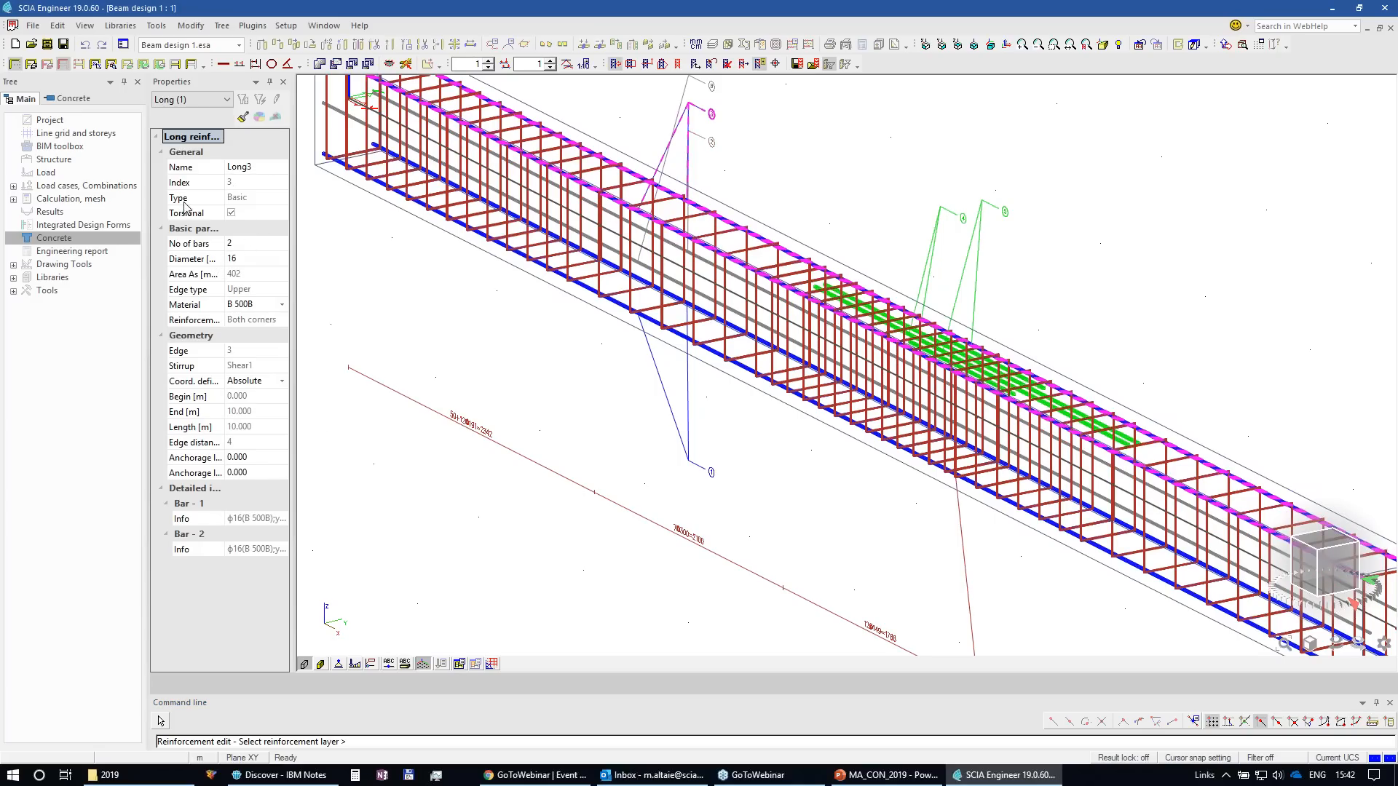
left_click(247, 243)
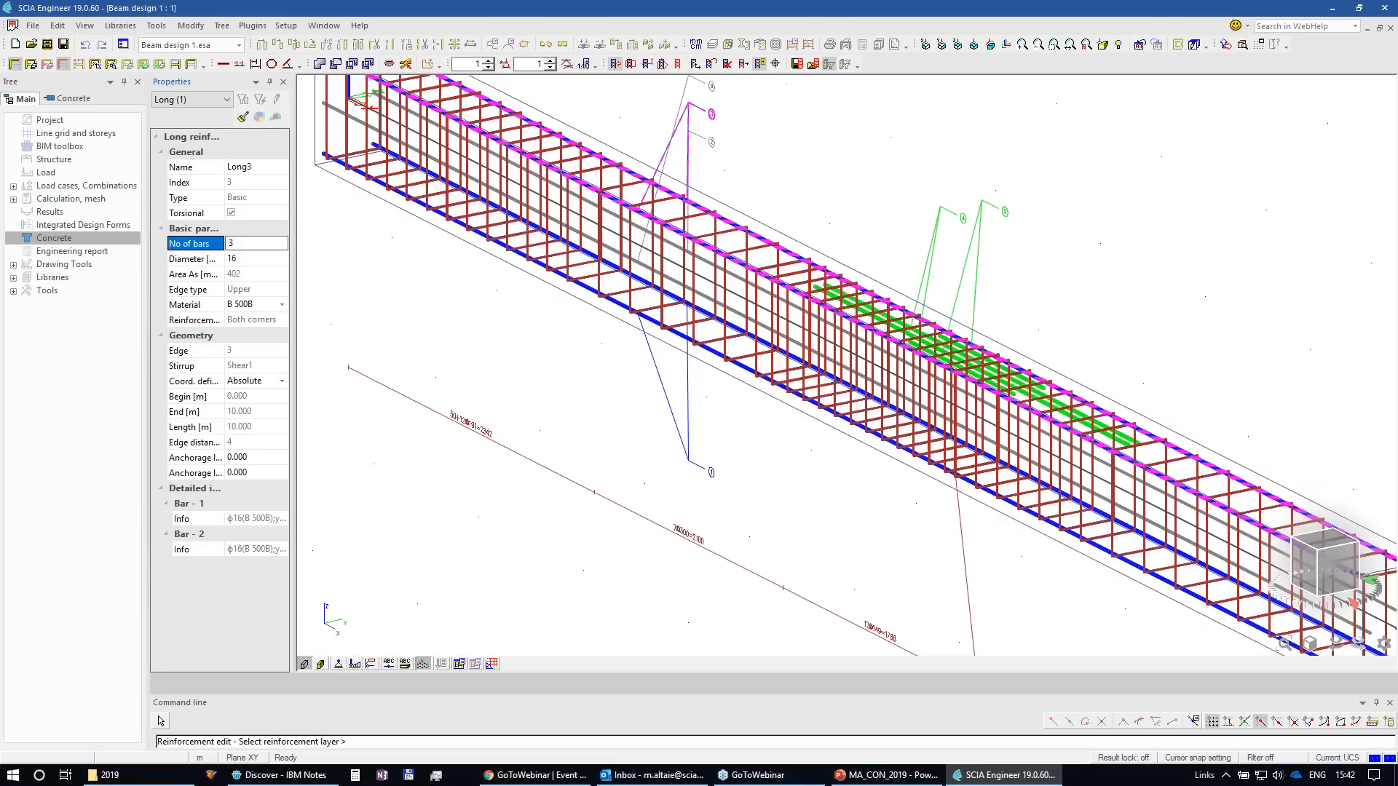
type("3")
key("Return")
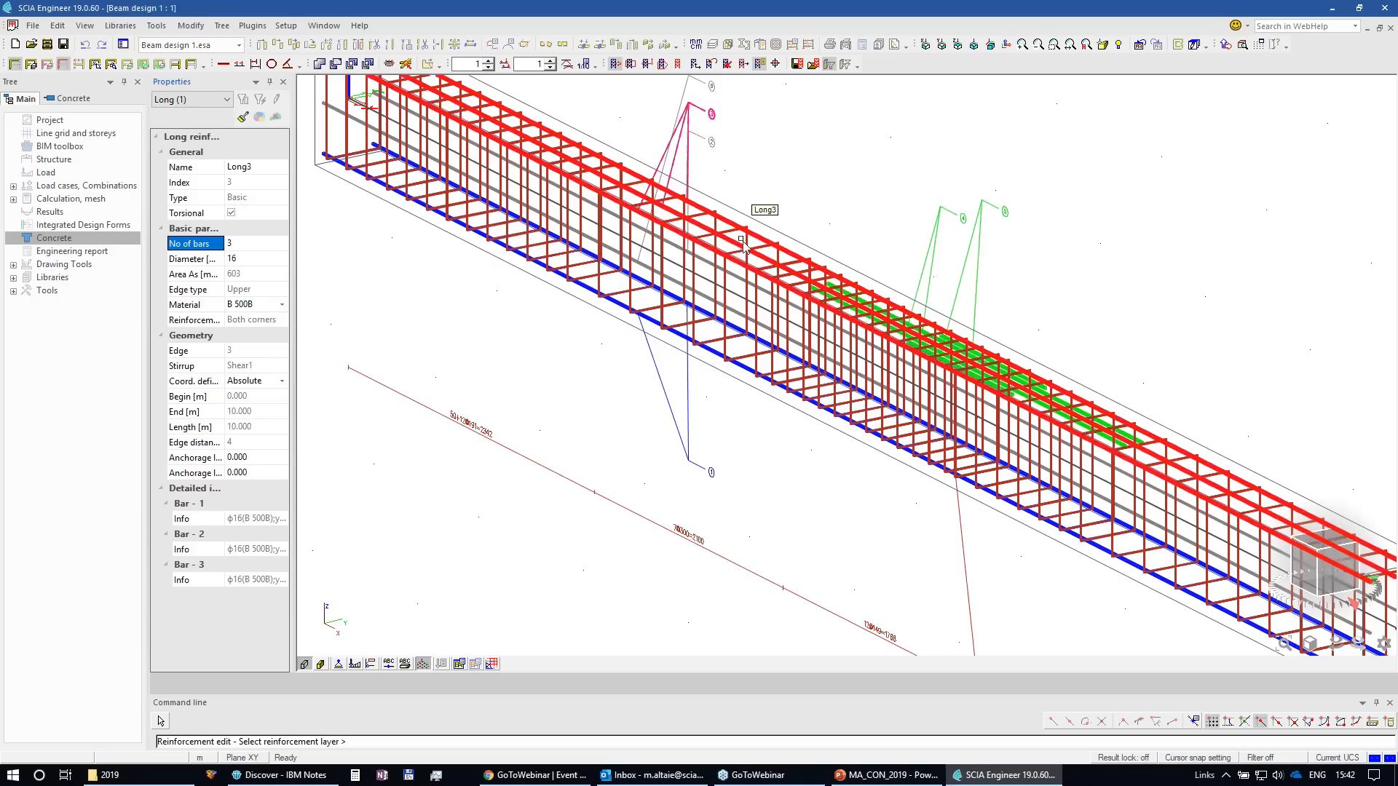
Step: Return the basic upper longitudinal layer to 2 bars and deselect it
left_click(251, 259)
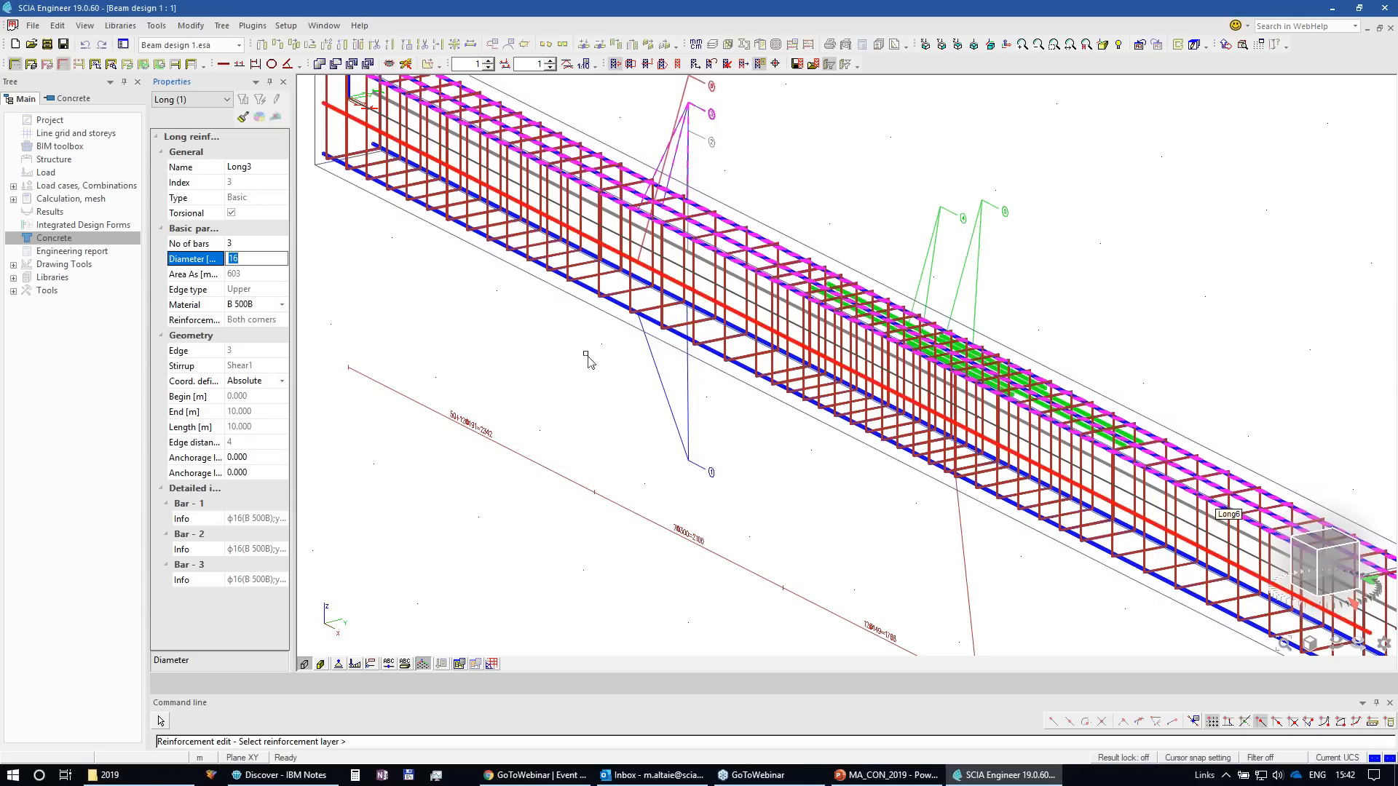
left_click(257, 243)
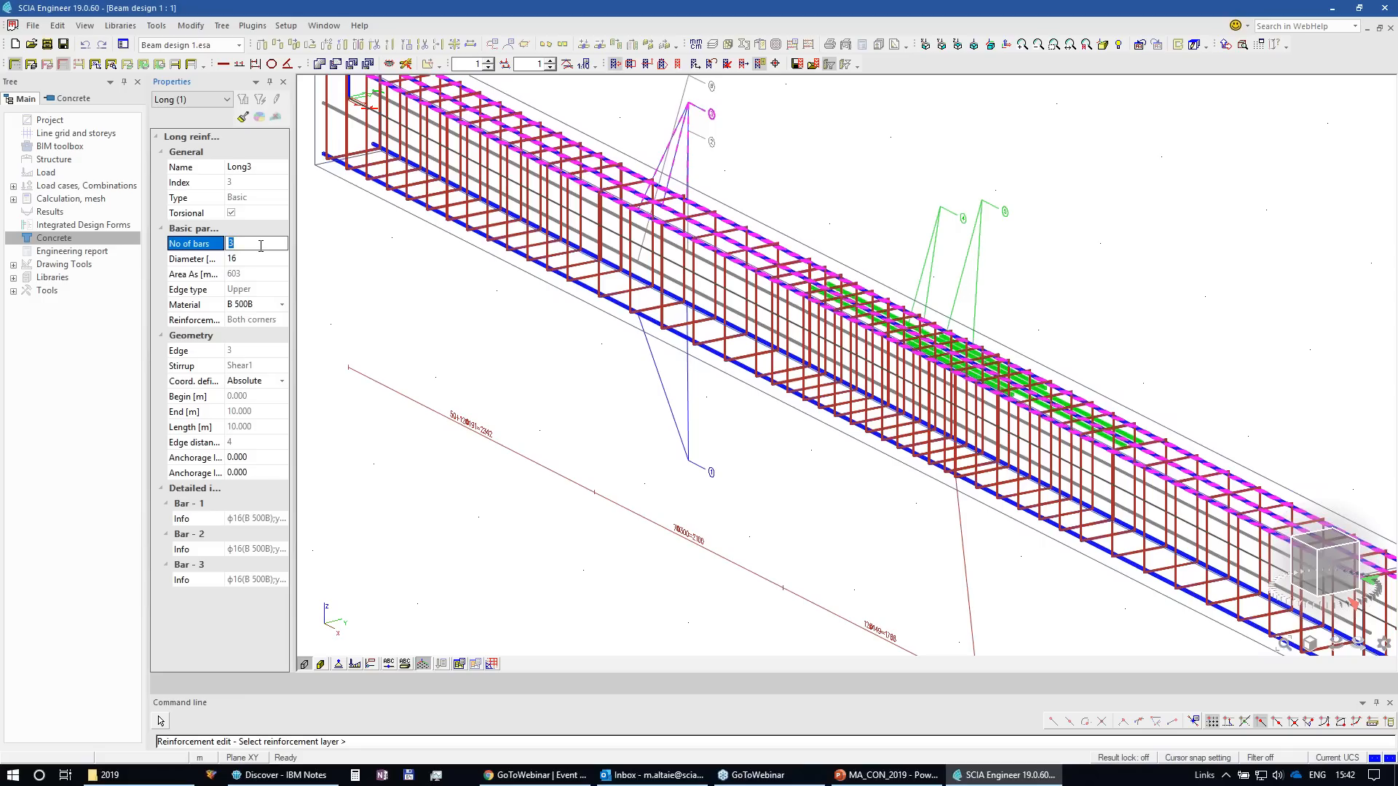
type("2")
key("Return")
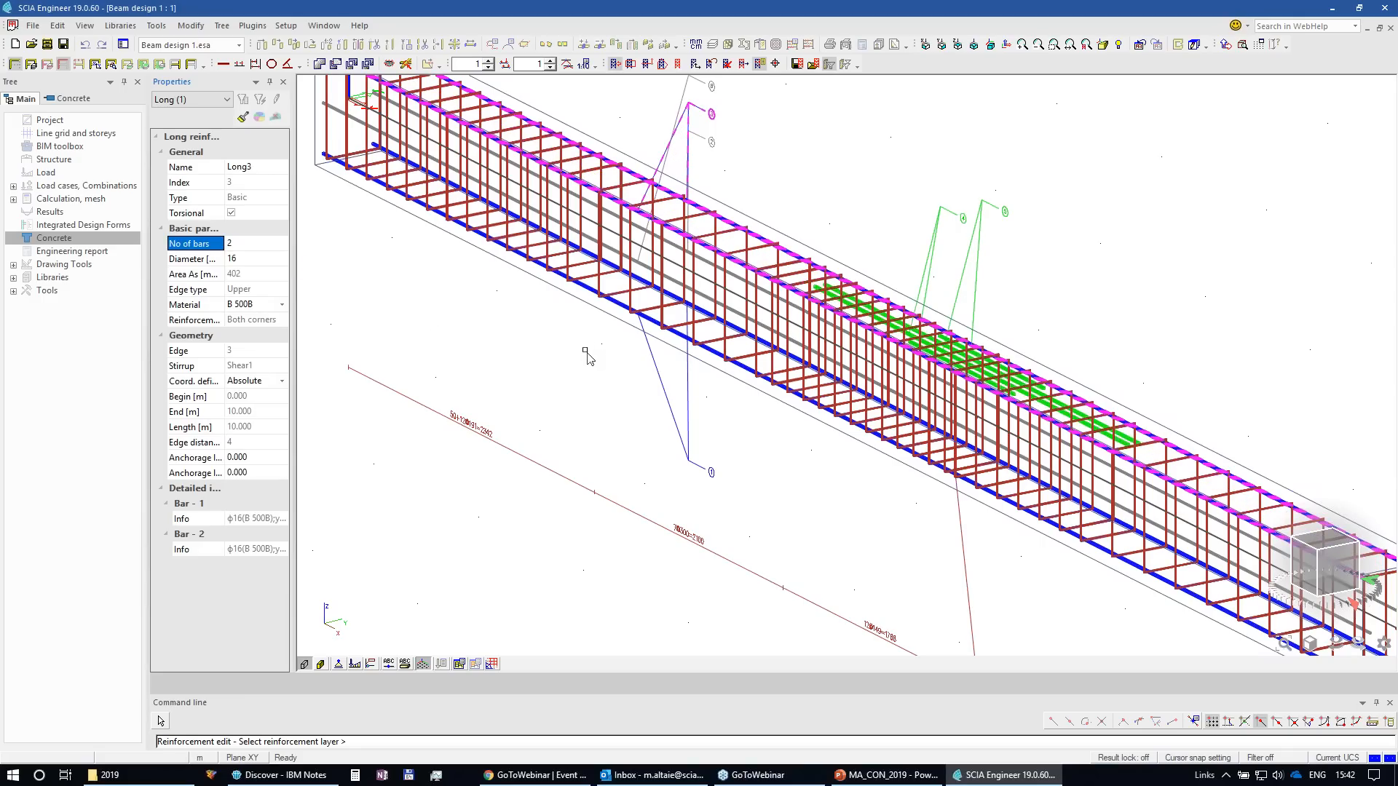
key("Escape")
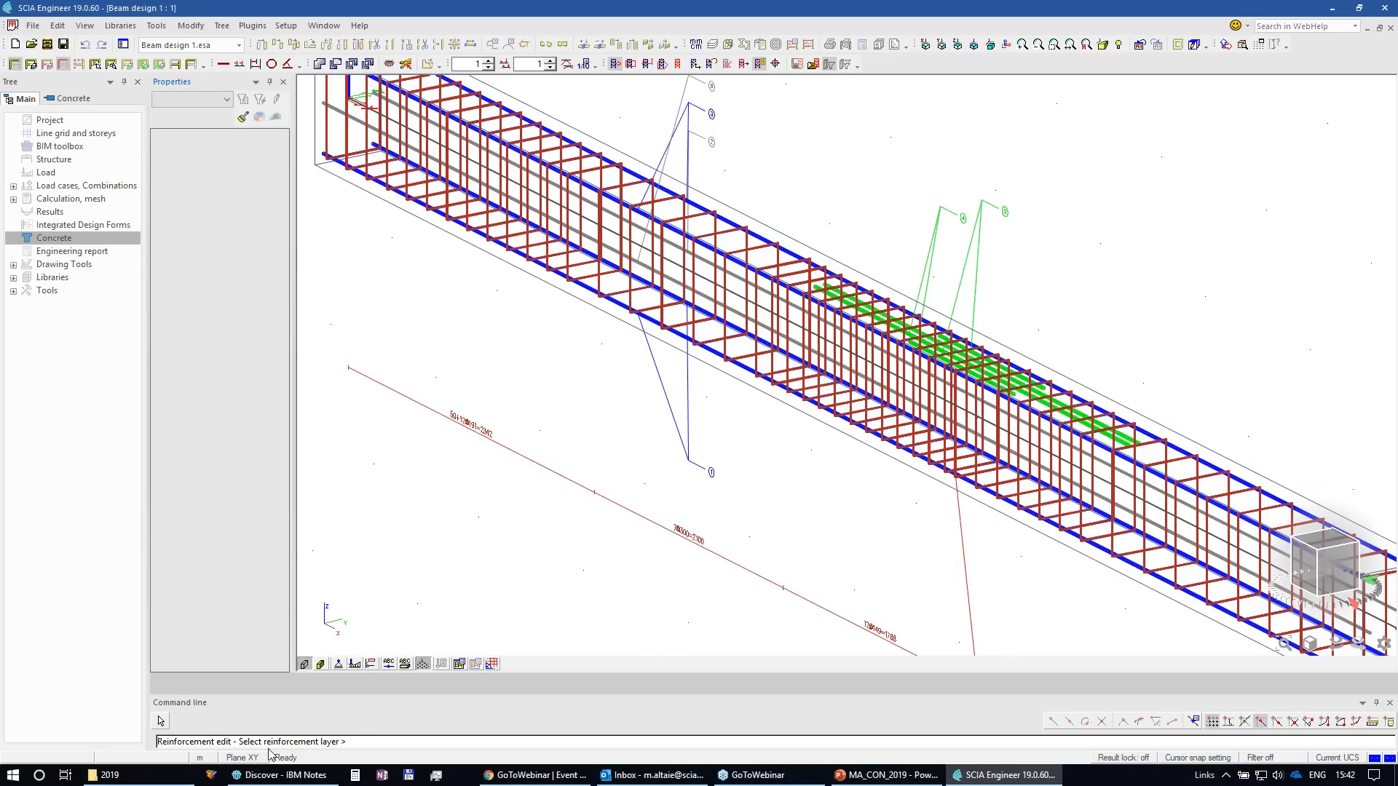
Step: Select the beam's stirrup layer, look through its span and zone data, and set the distribution type to According to spacing
left_click(523, 457)
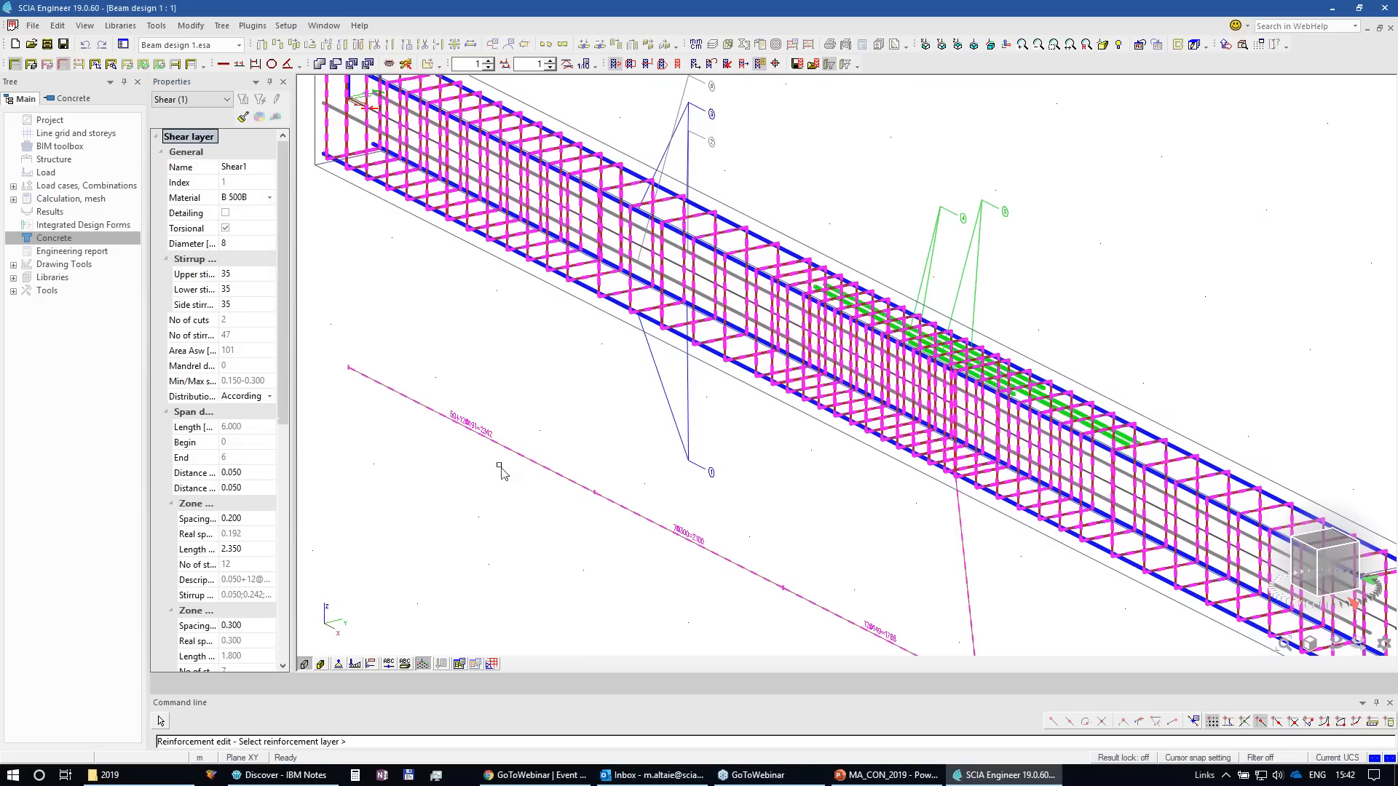
left_click_drag(285, 380, 283, 492)
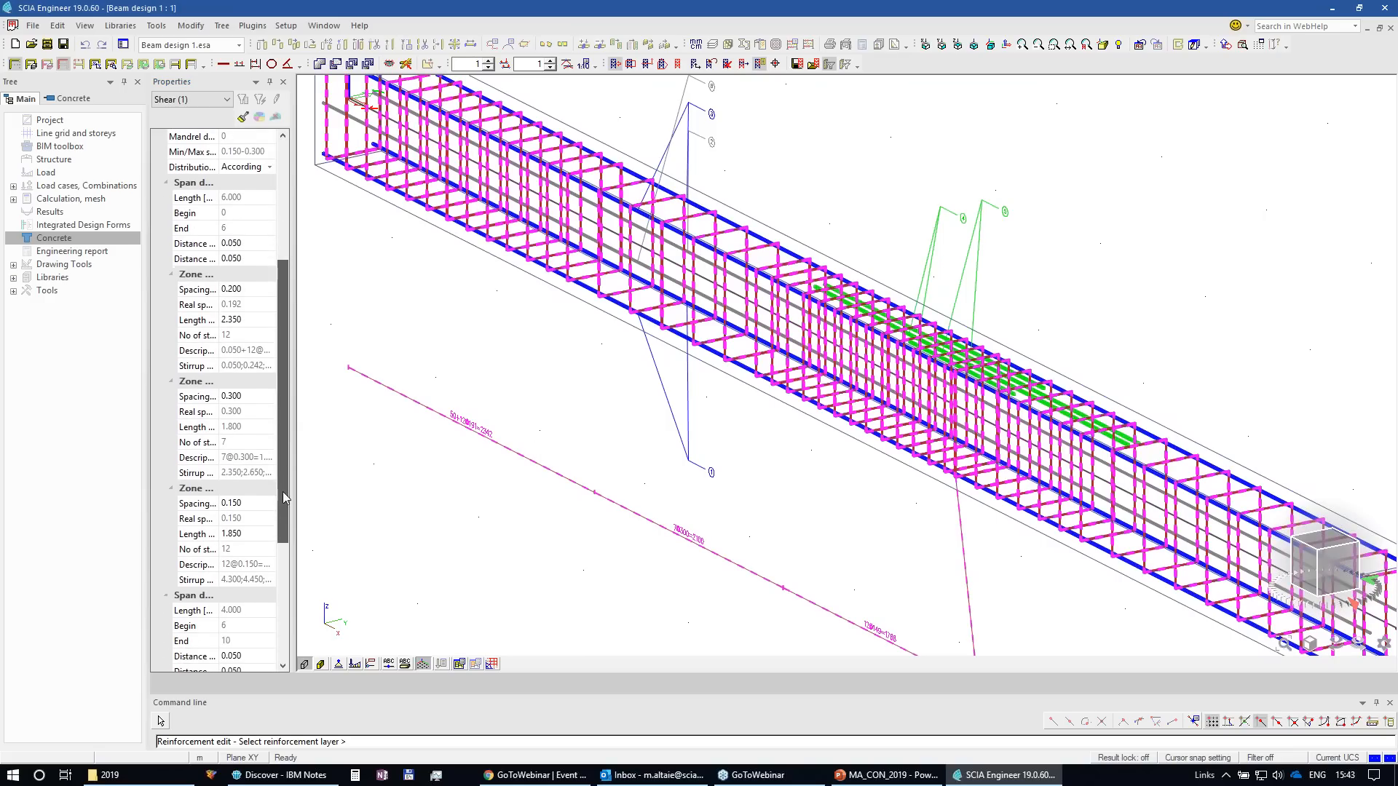
left_click_drag(292, 292, 380, 293)
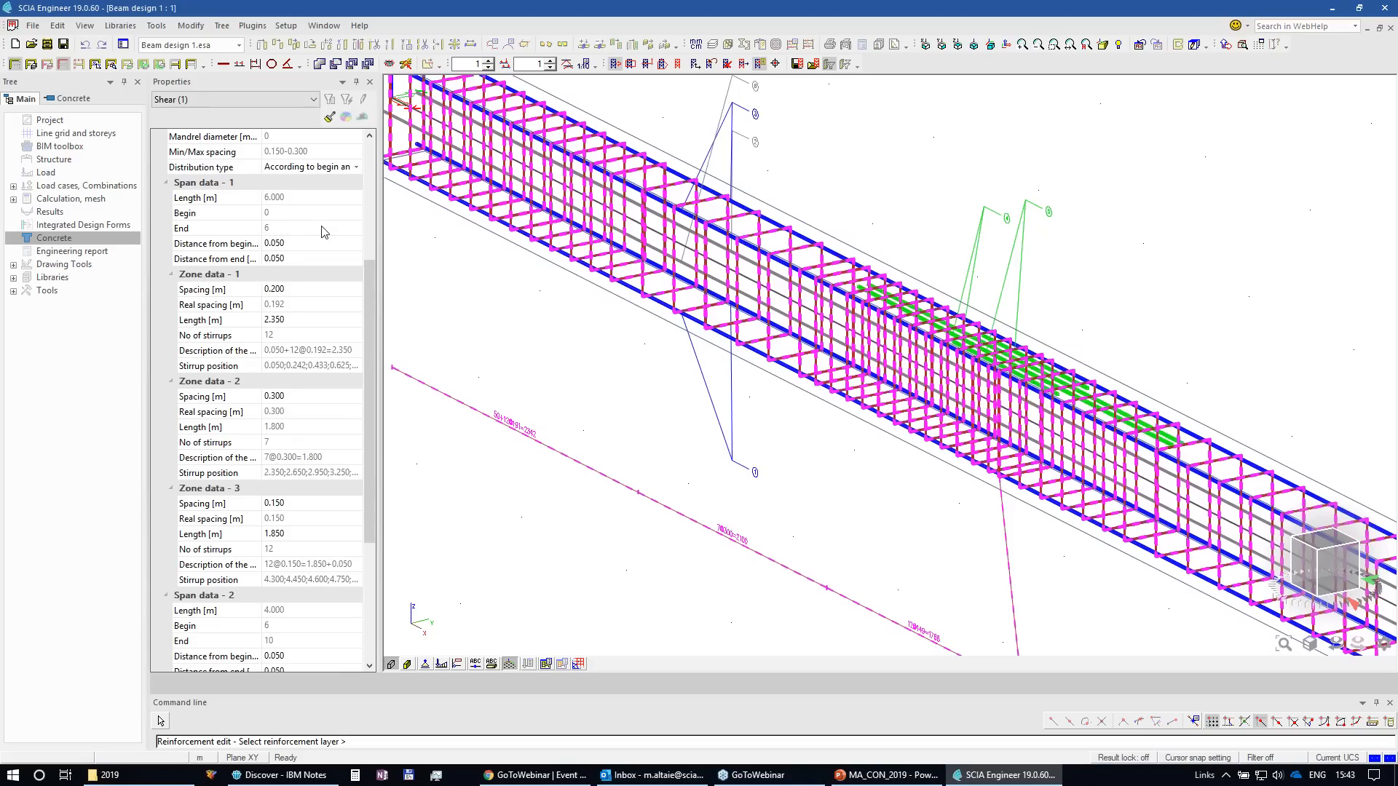
left_click(324, 167)
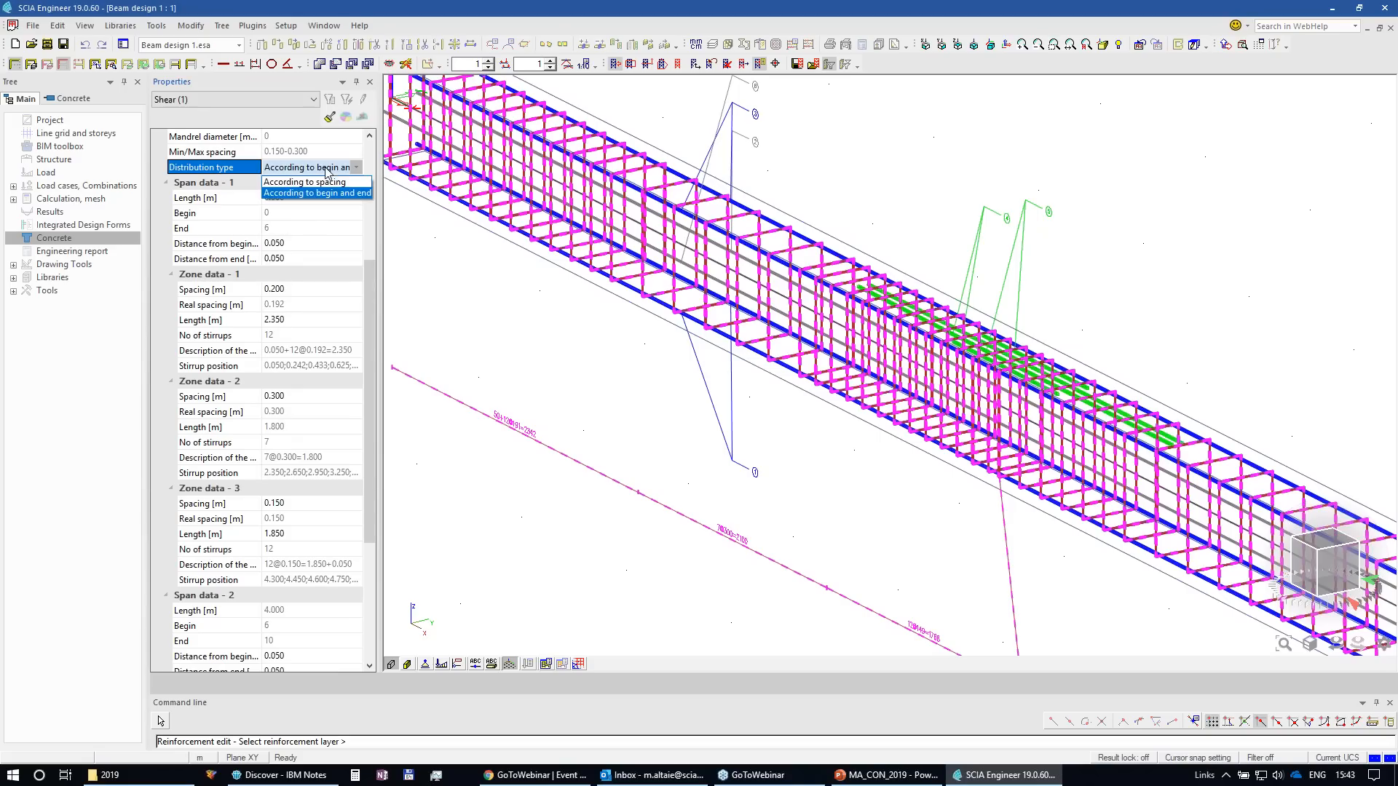
left_click(329, 182)
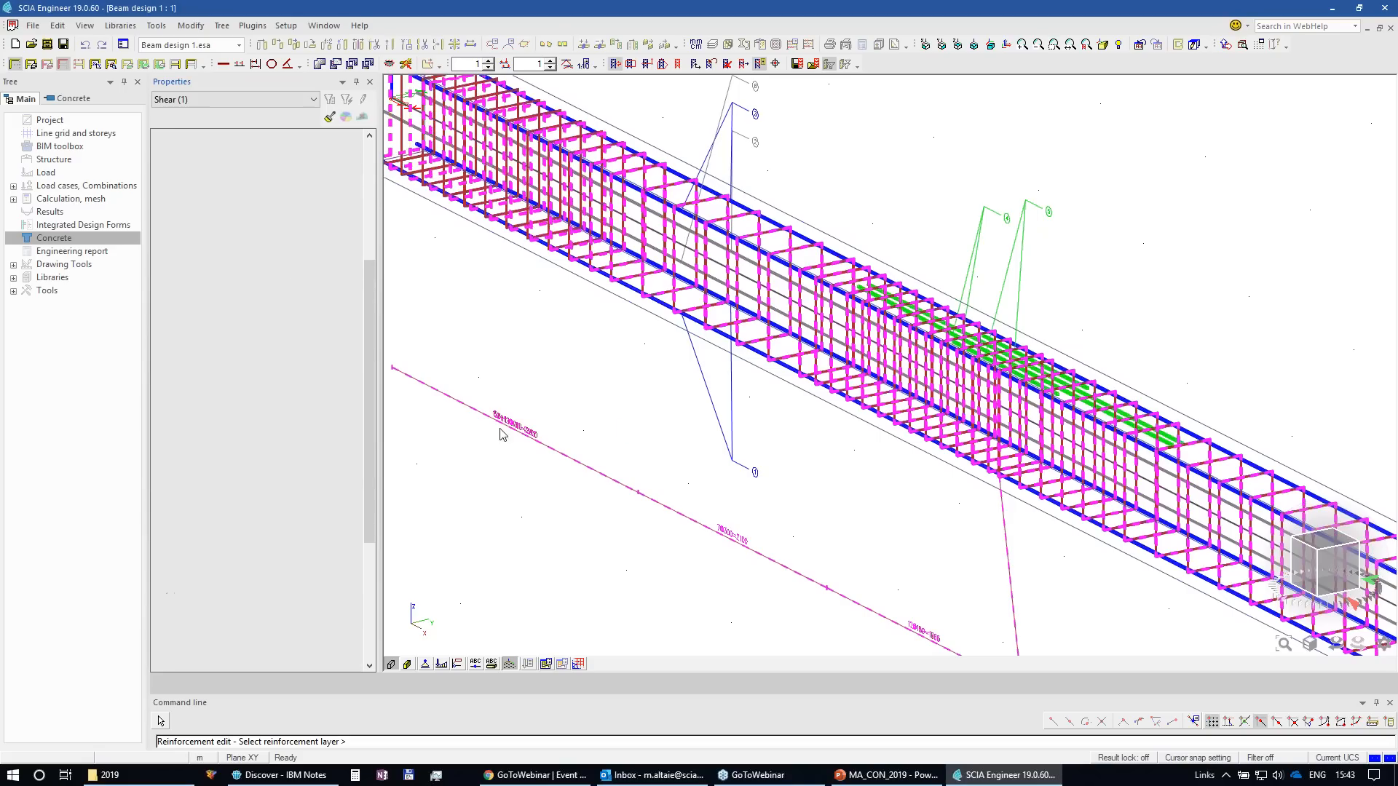
Step: Check the stirrup dimension line in front view and set the stirrup distribution type to According to begin and end
scroll(504, 433, "up", 5)
scroll(546, 439, "down", 4)
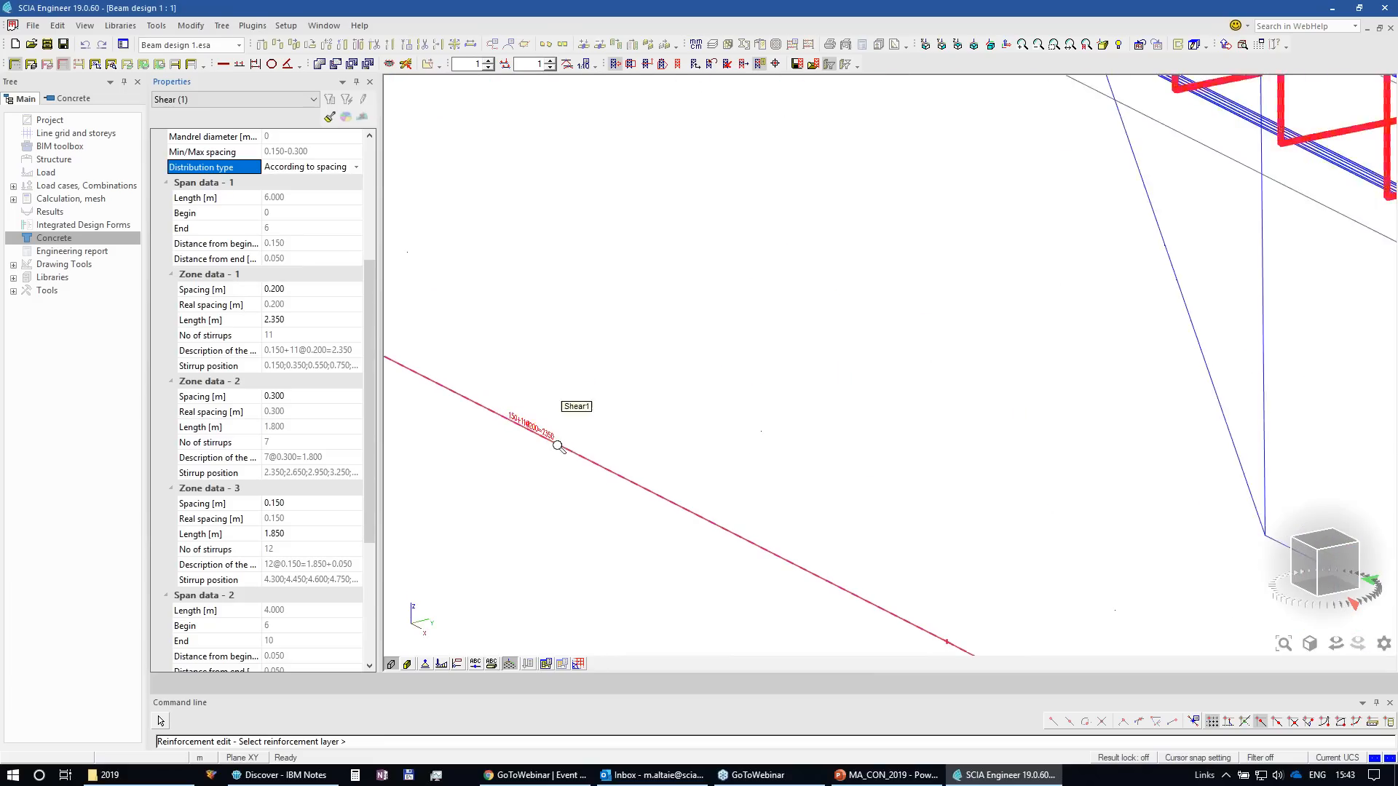
scroll(573, 447, "down", 2)
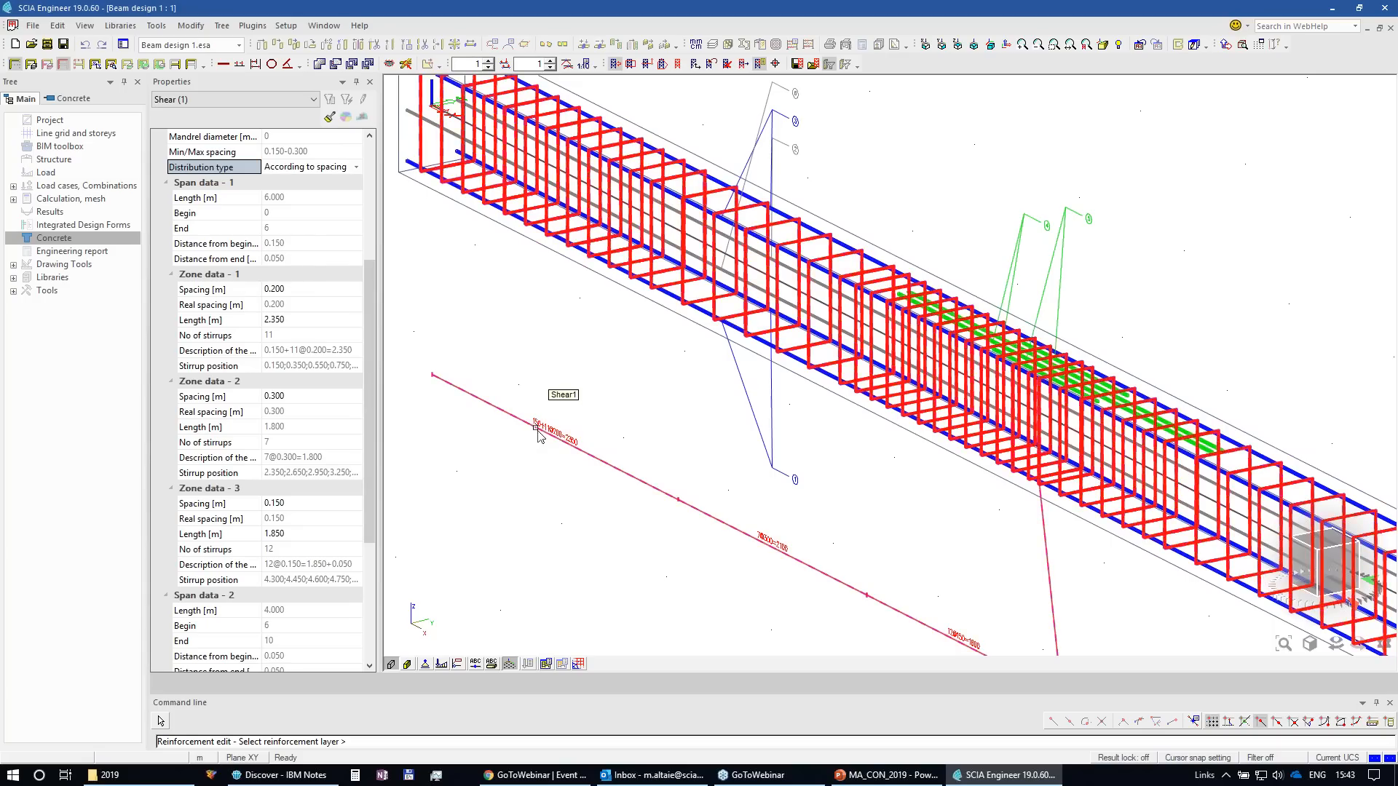
left_click(1304, 568)
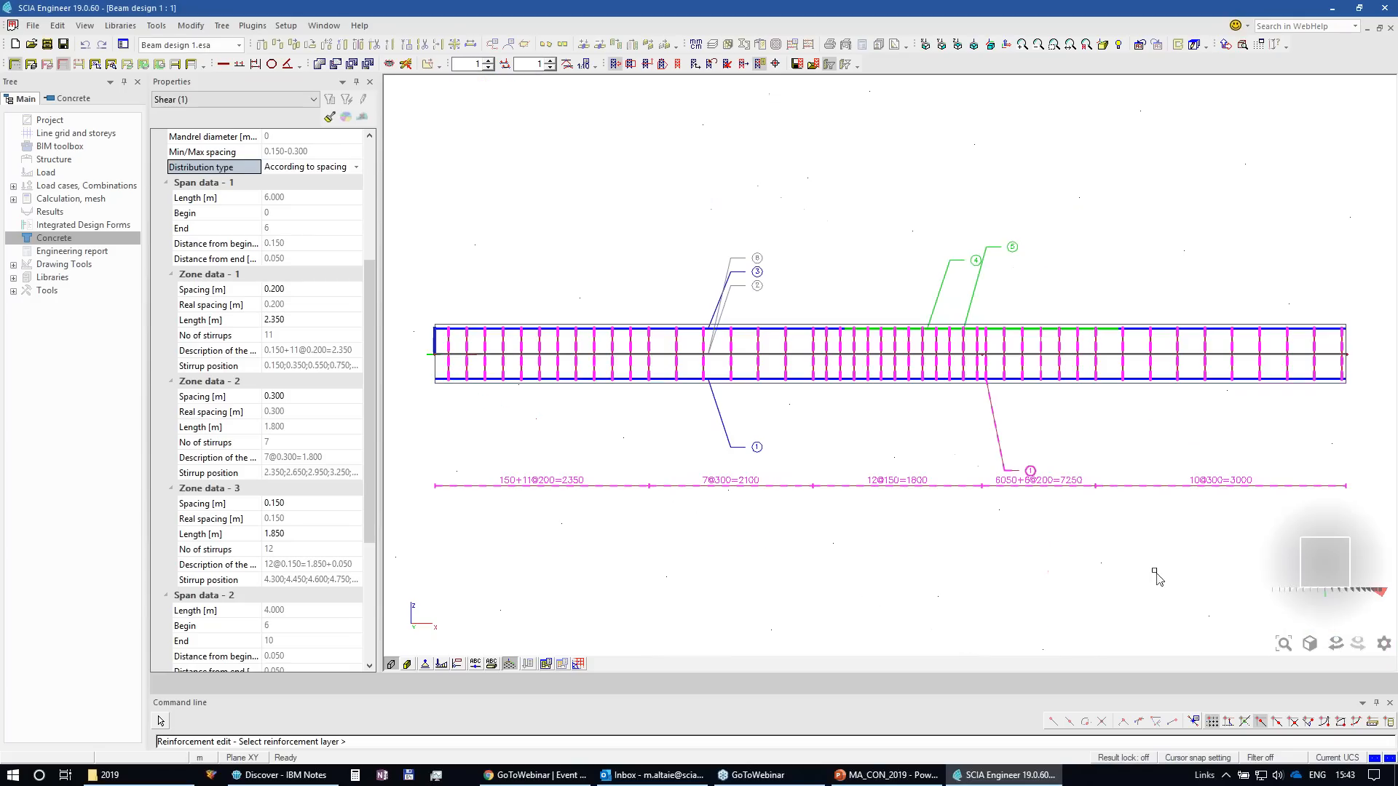
left_click(551, 484)
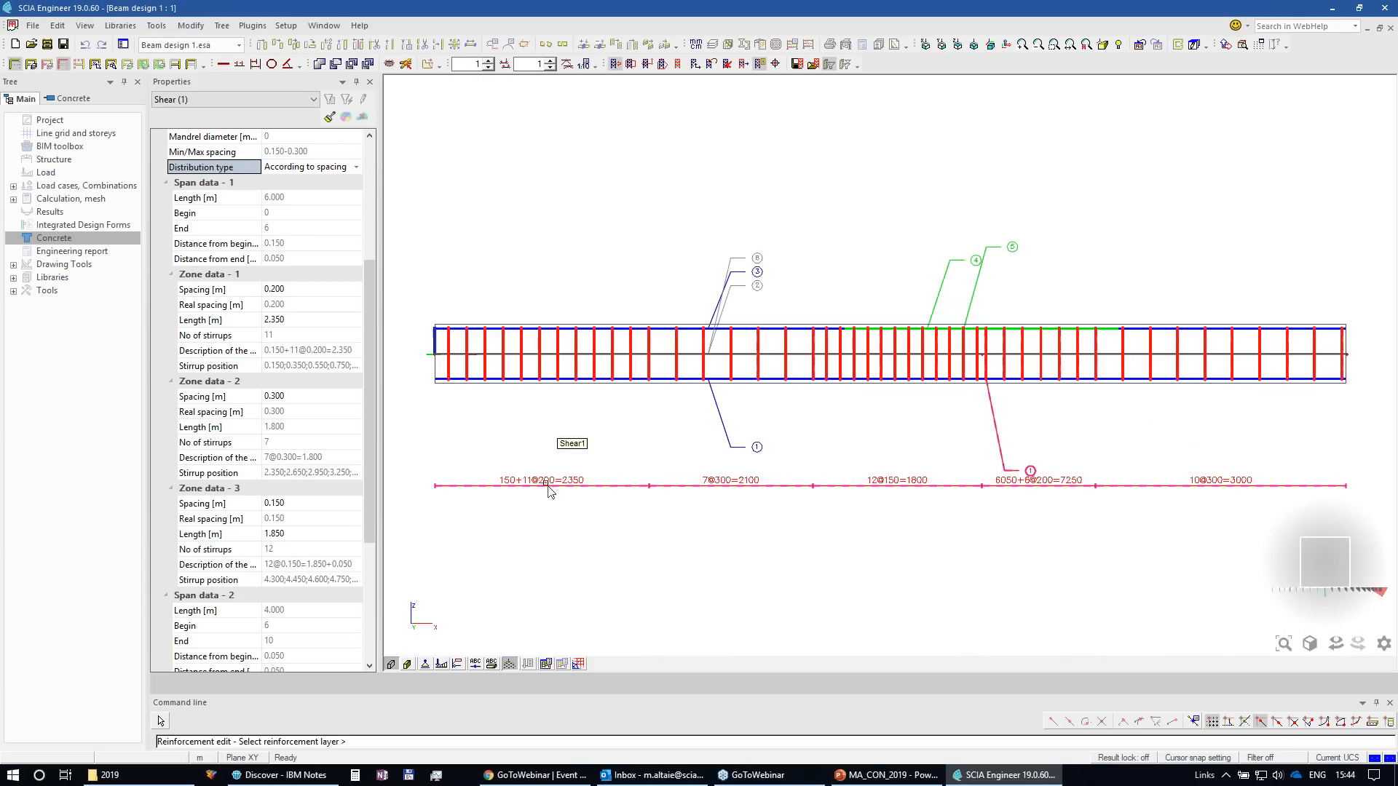
left_click(324, 167)
left_click(324, 169)
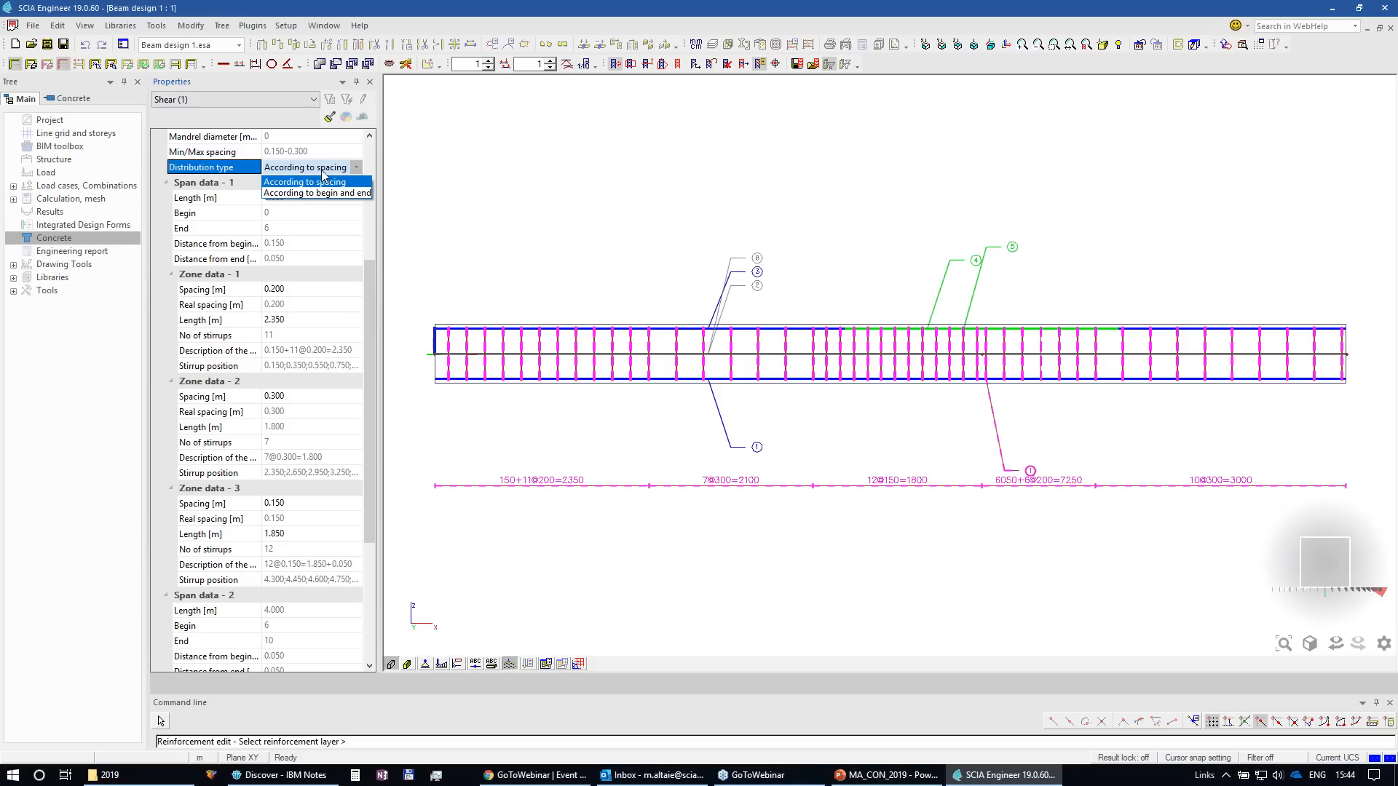
left_click(324, 193)
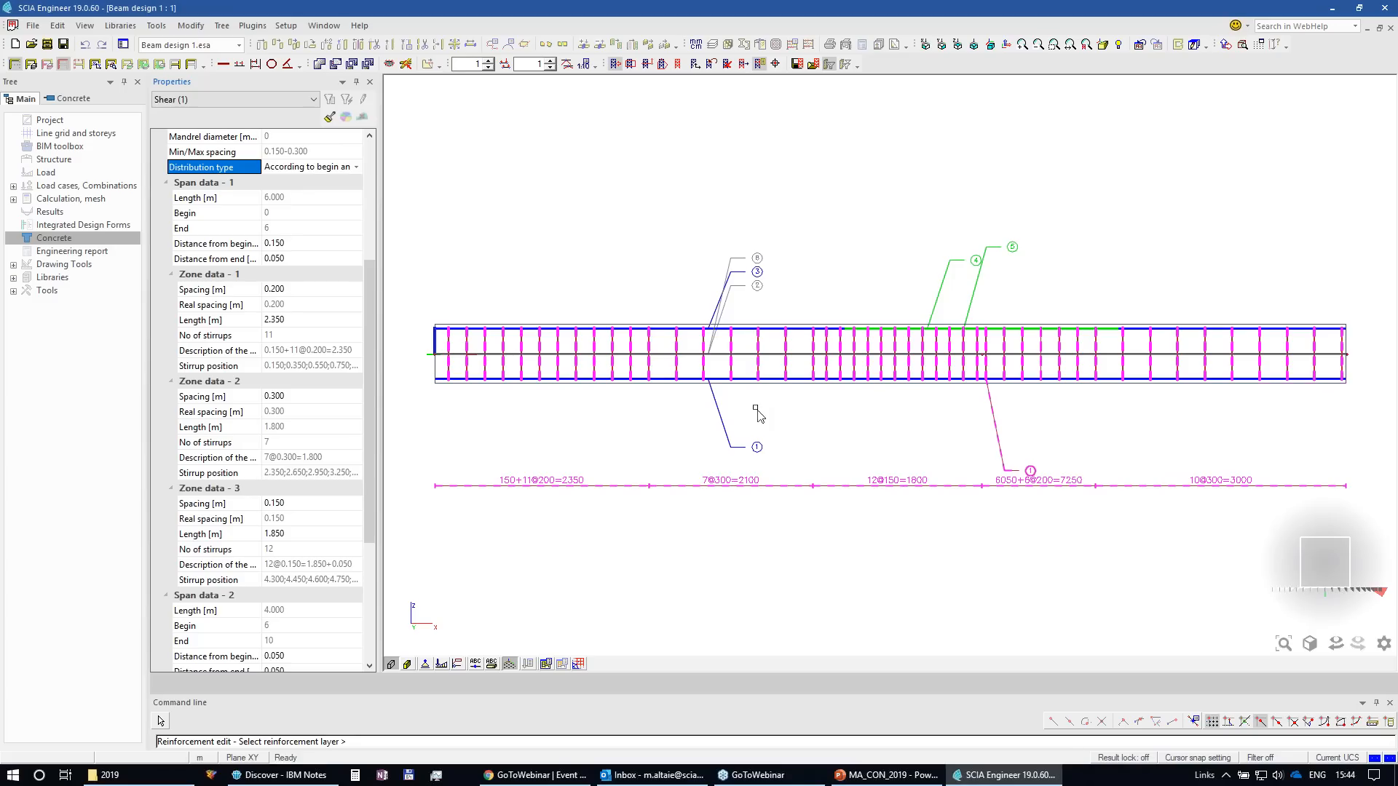
left_click(545, 480)
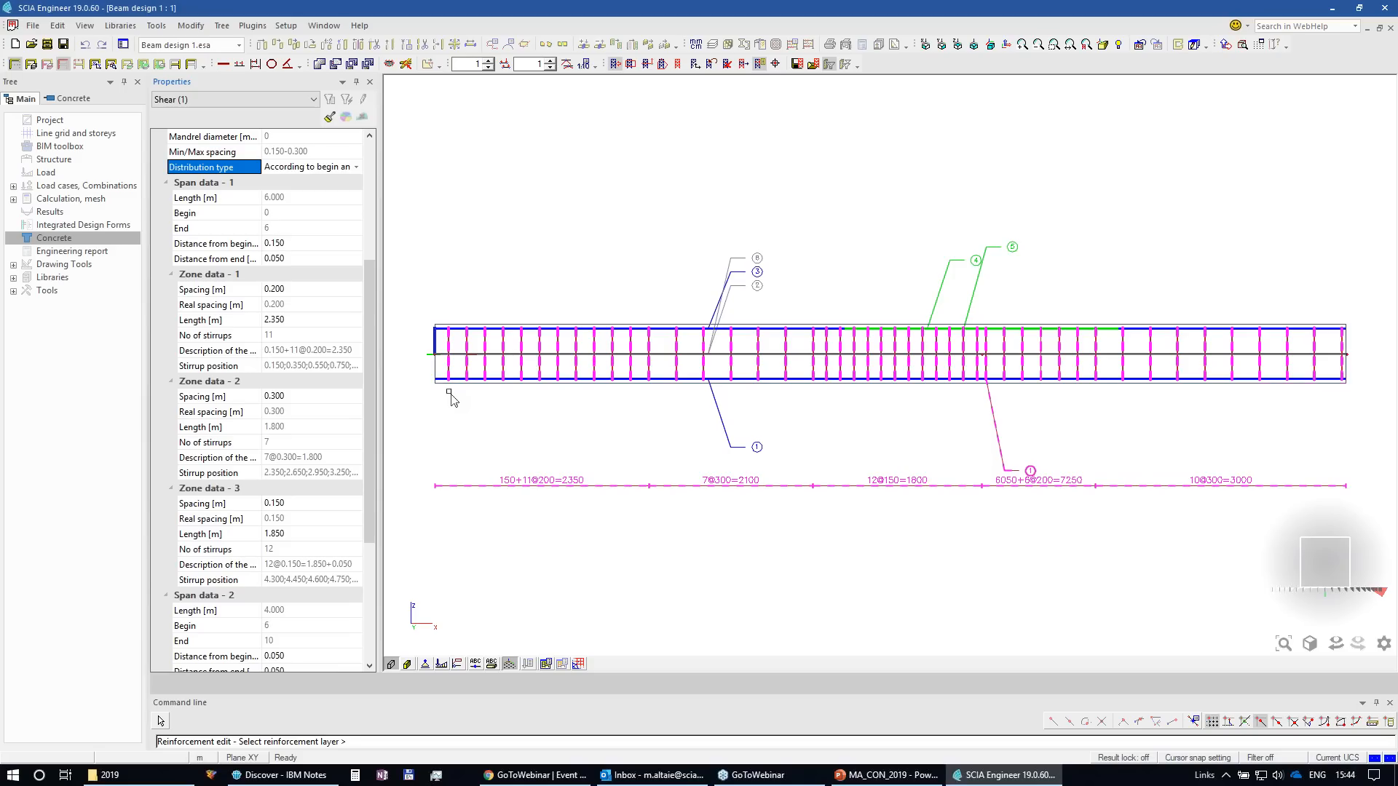
left_click(546, 487)
left_click(336, 167)
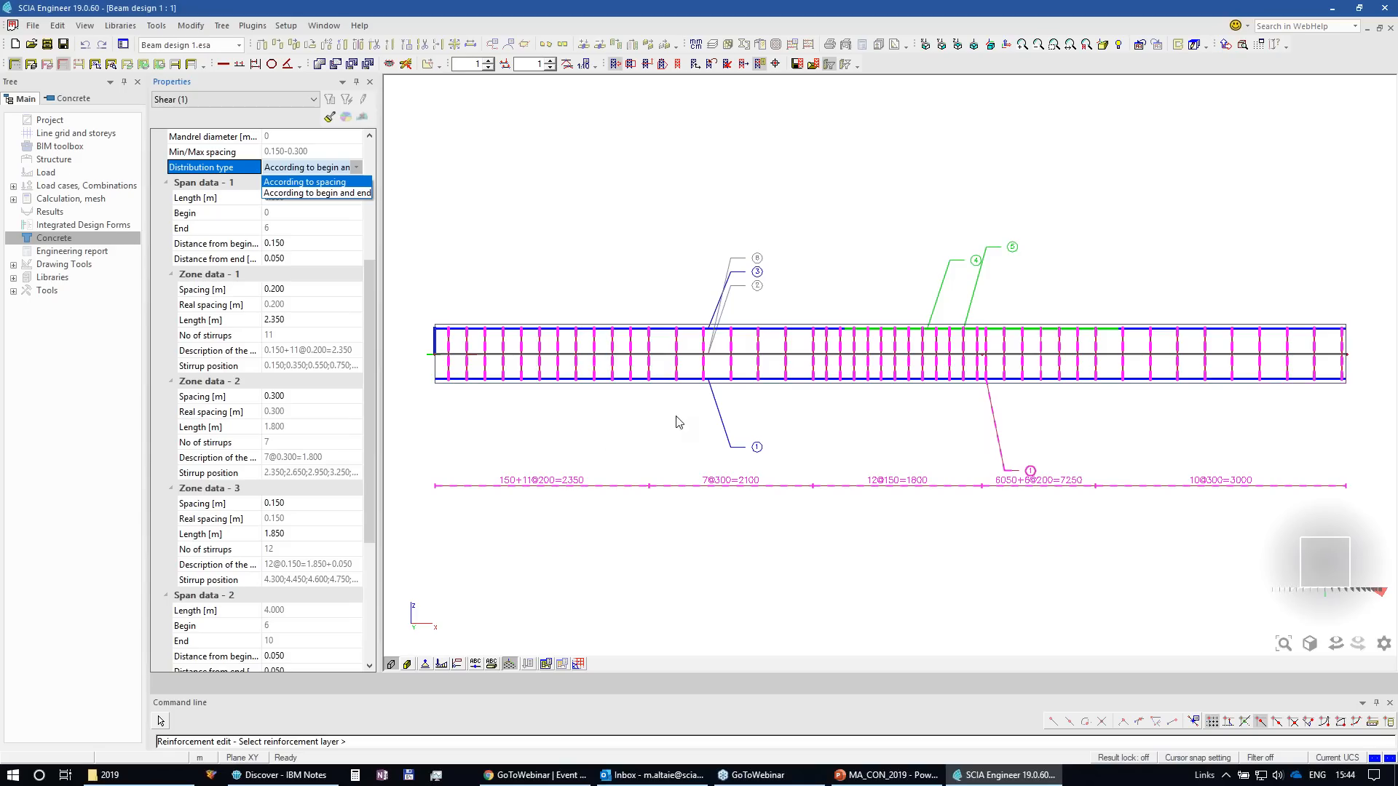
left_click(816, 410)
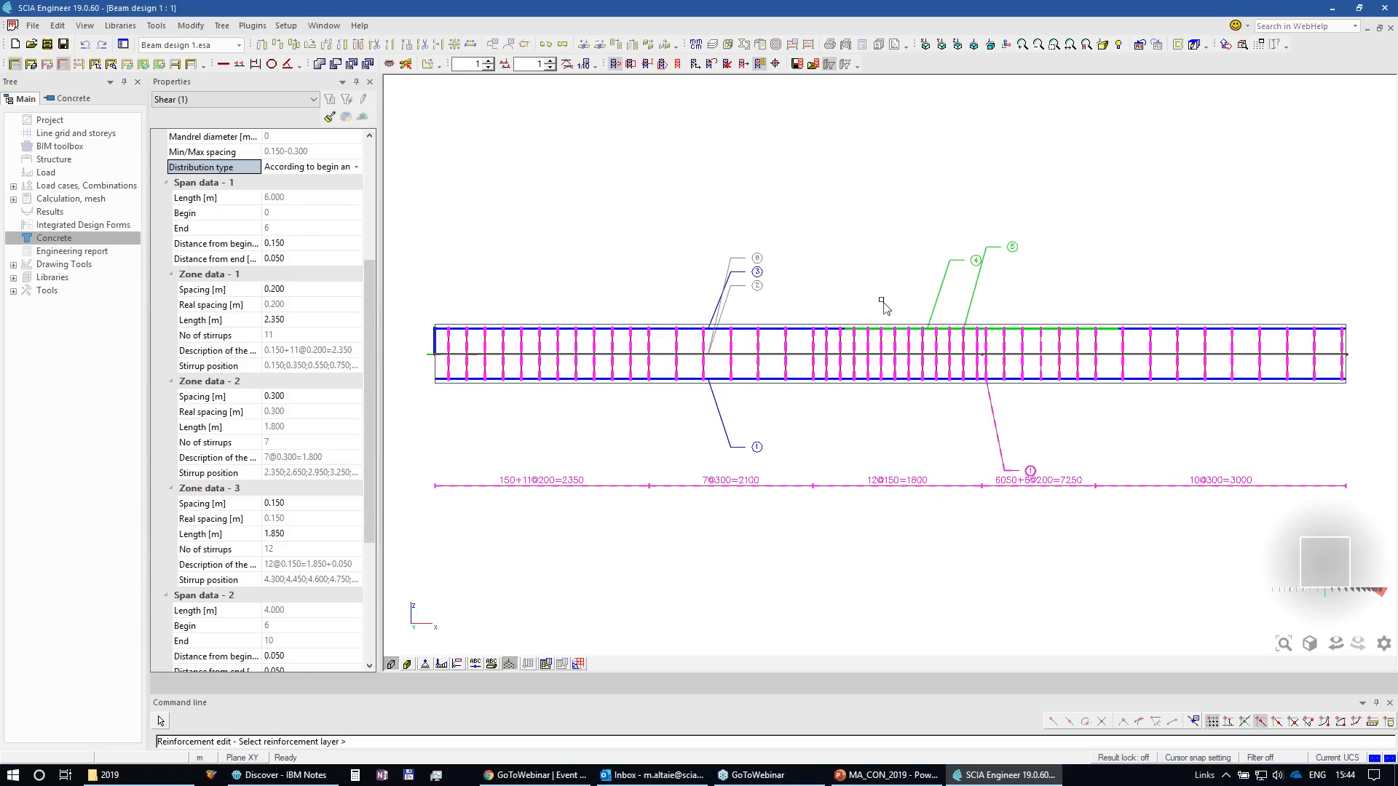
Step: Select additional upper longitudinal layer 4 over the intermediate support and set its anchorage length at begin to 0.6 m
left_click_drag(954, 299, 912, 314)
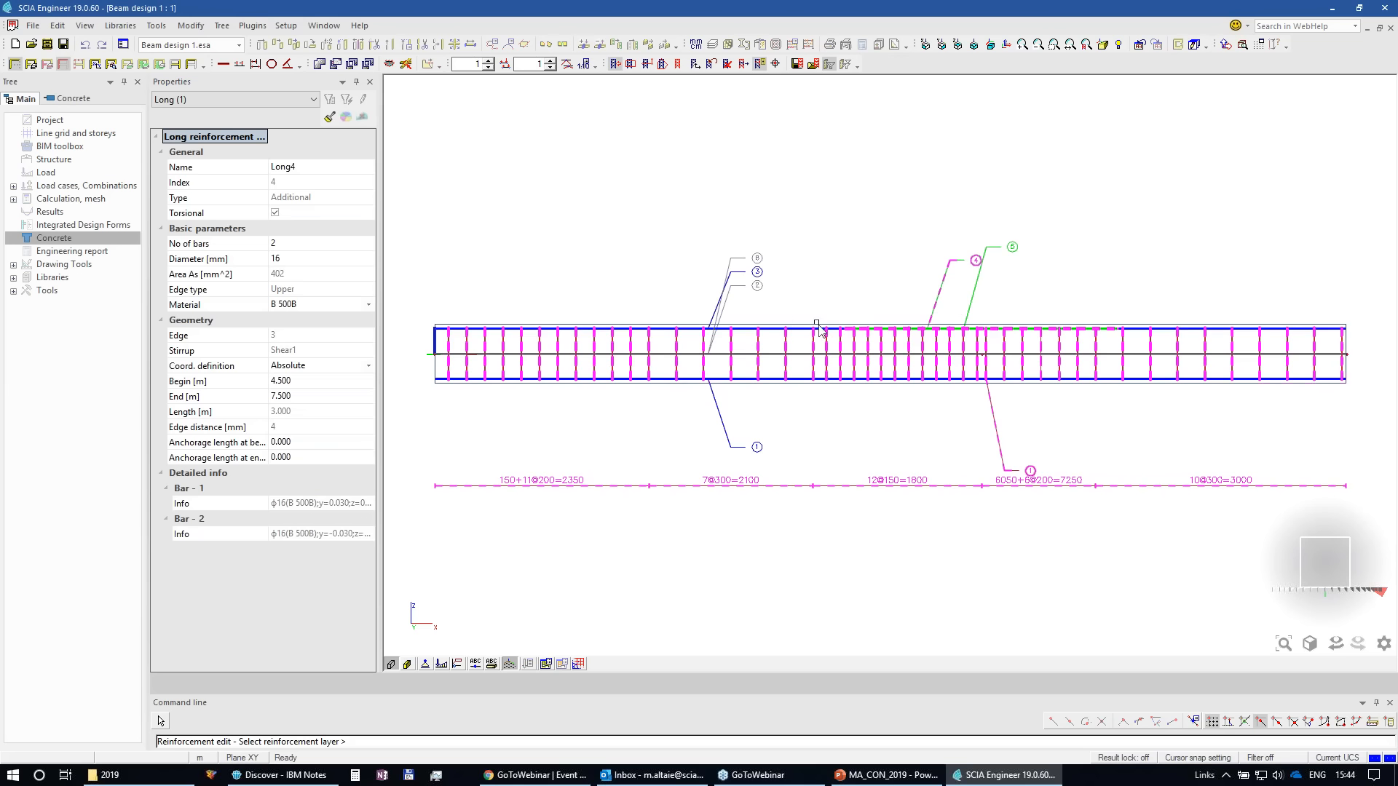
right_click_drag(968, 454, 934, 478, "ctrl")
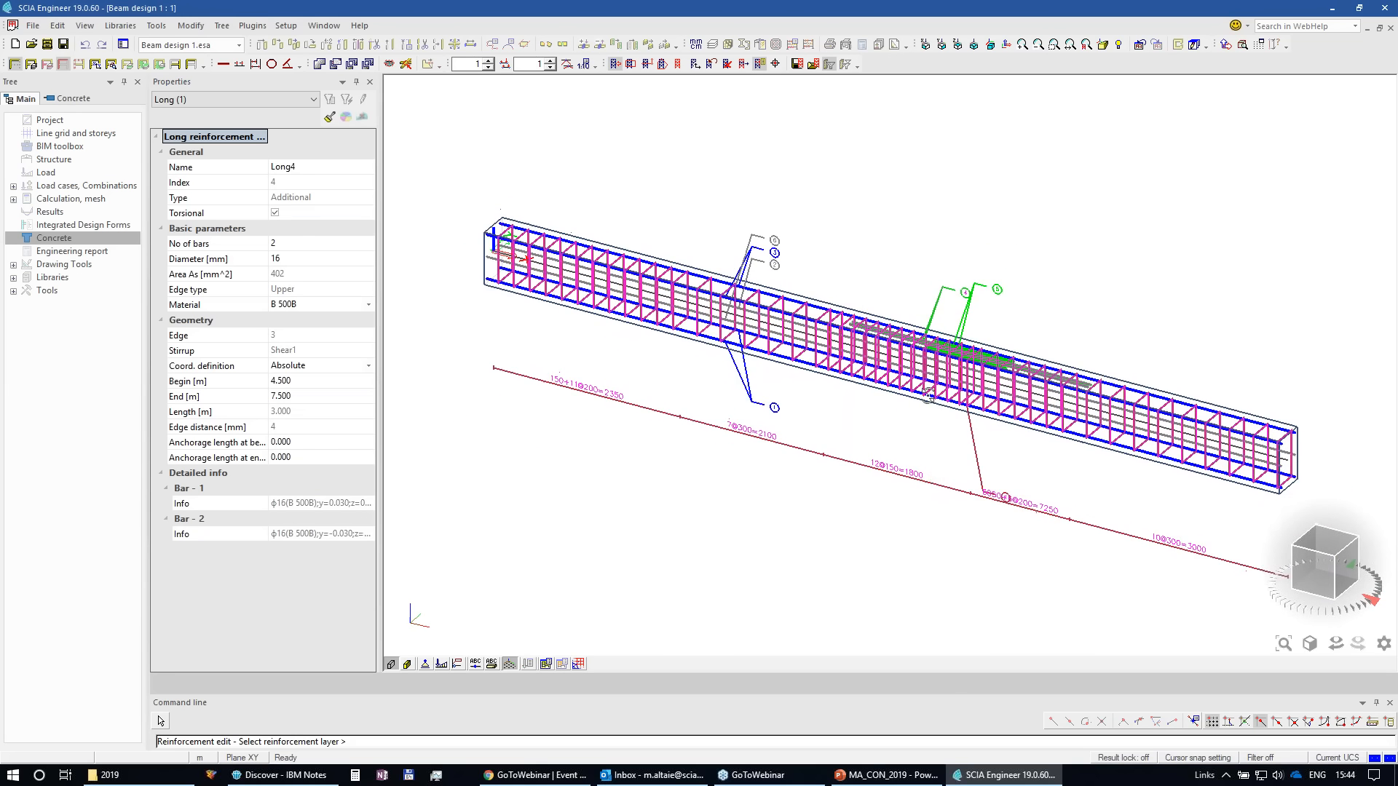
scroll(947, 364, "up", 5)
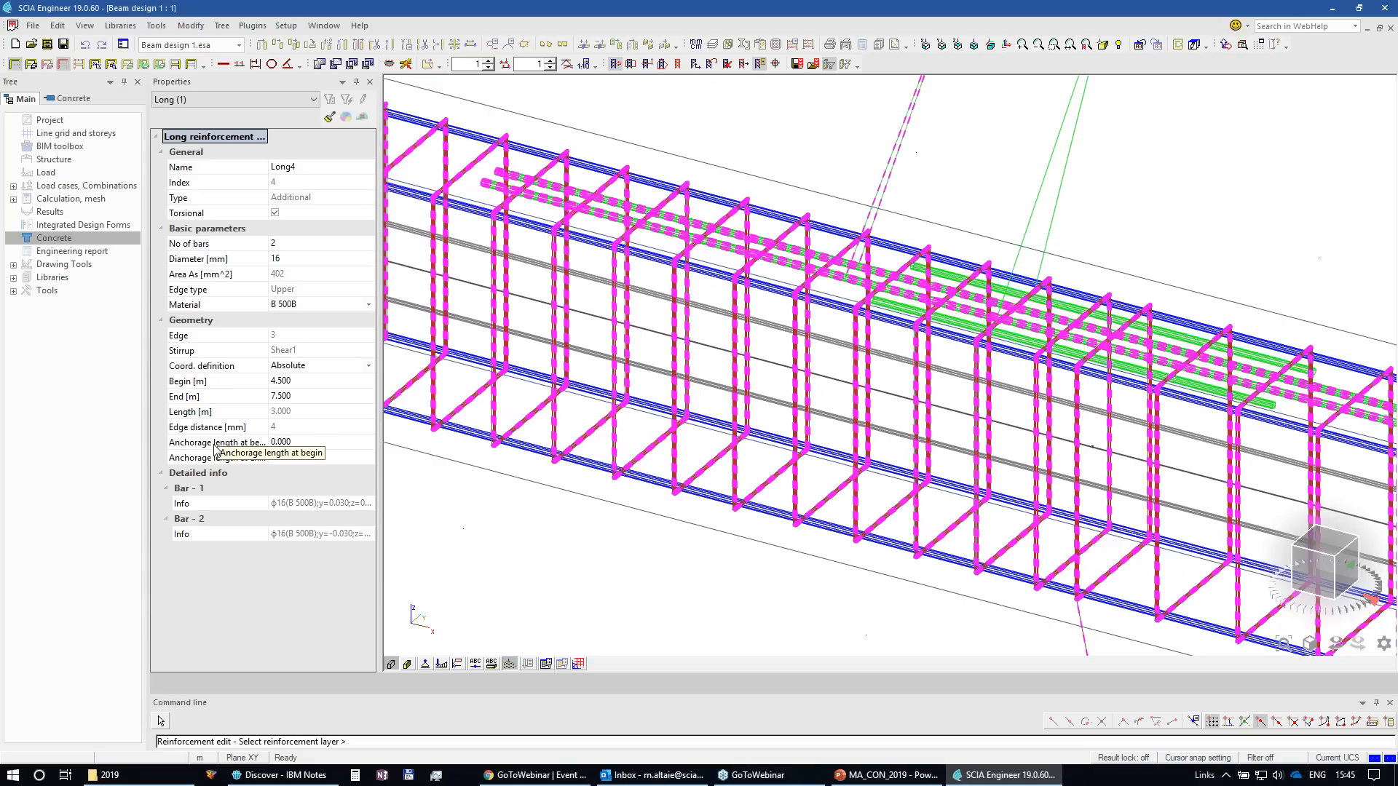
left_click(290, 442)
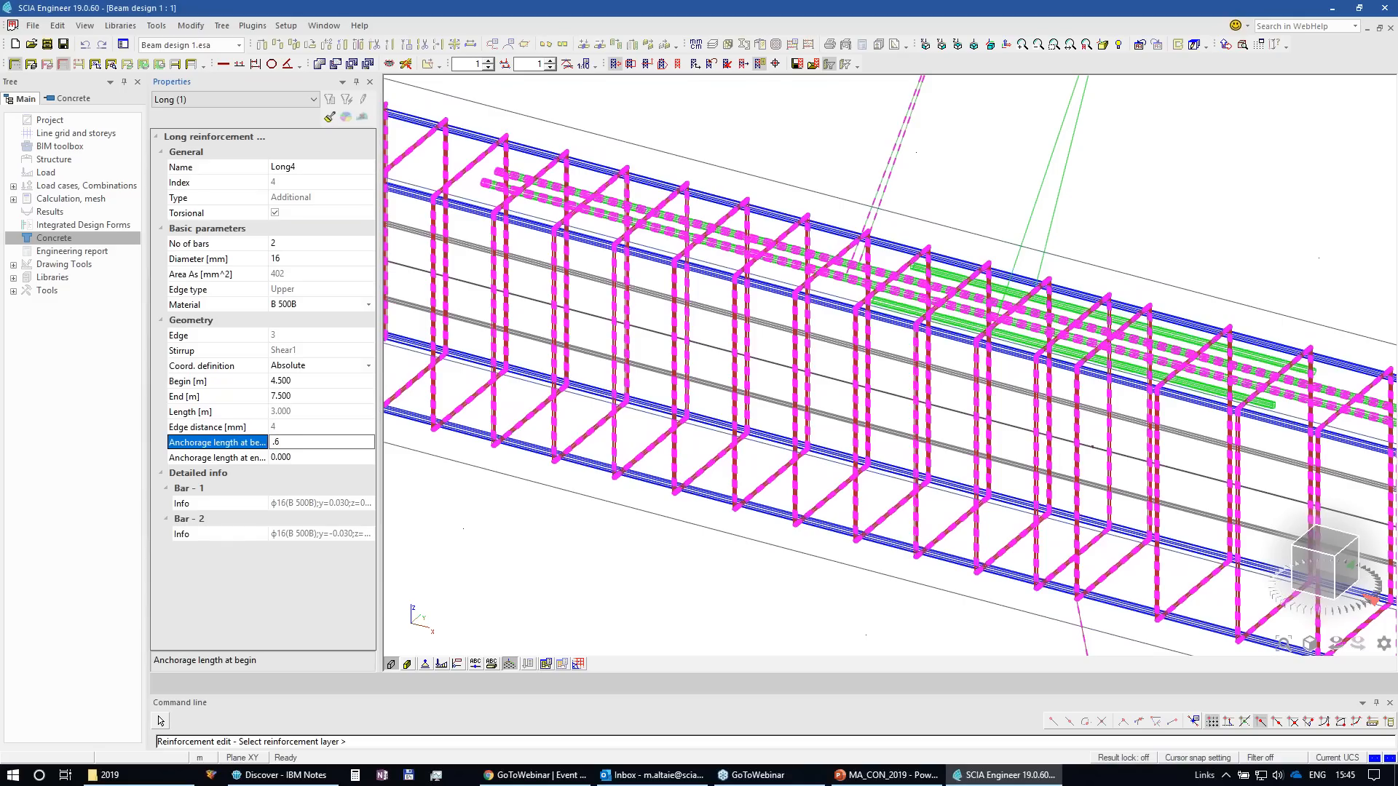
type(".6")
key("Return")
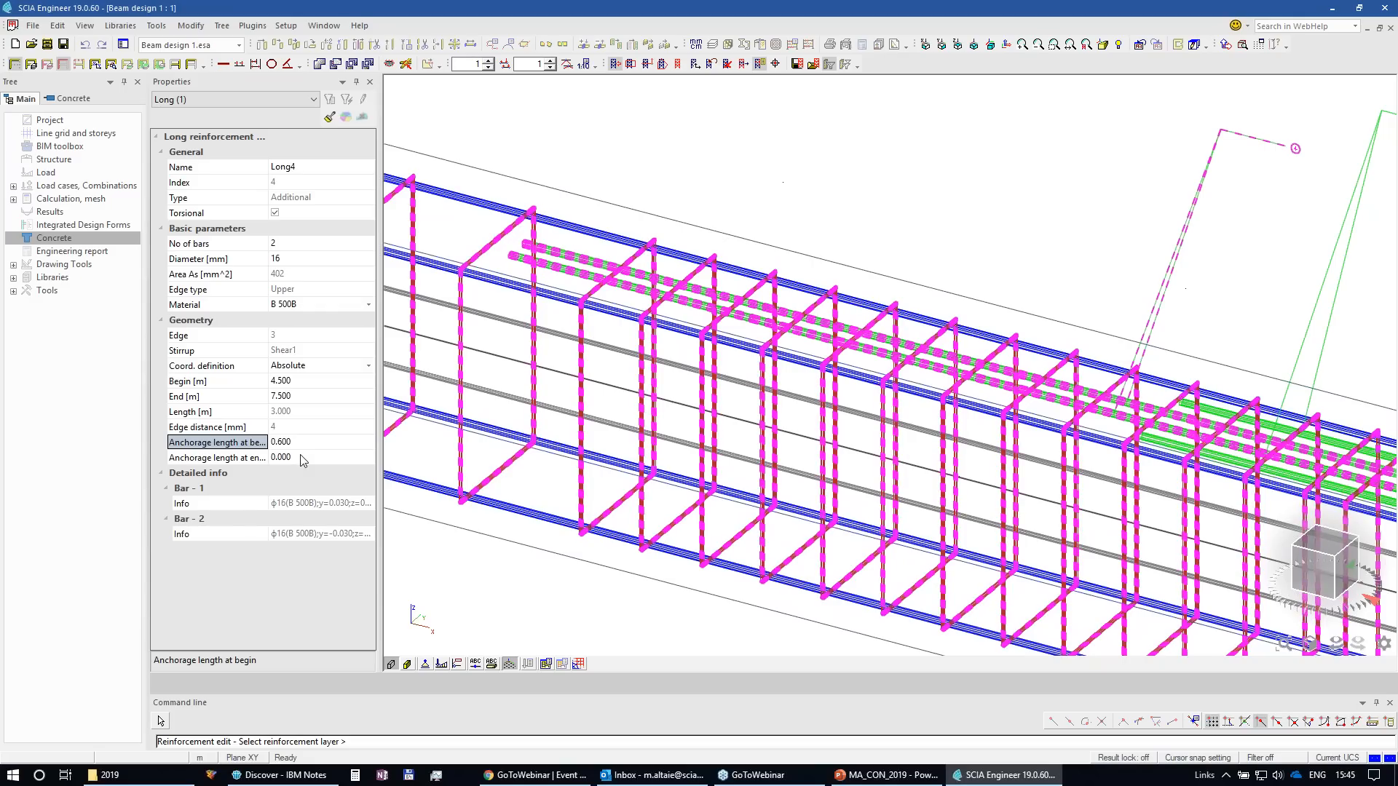
scroll(750, 452, "up", 3)
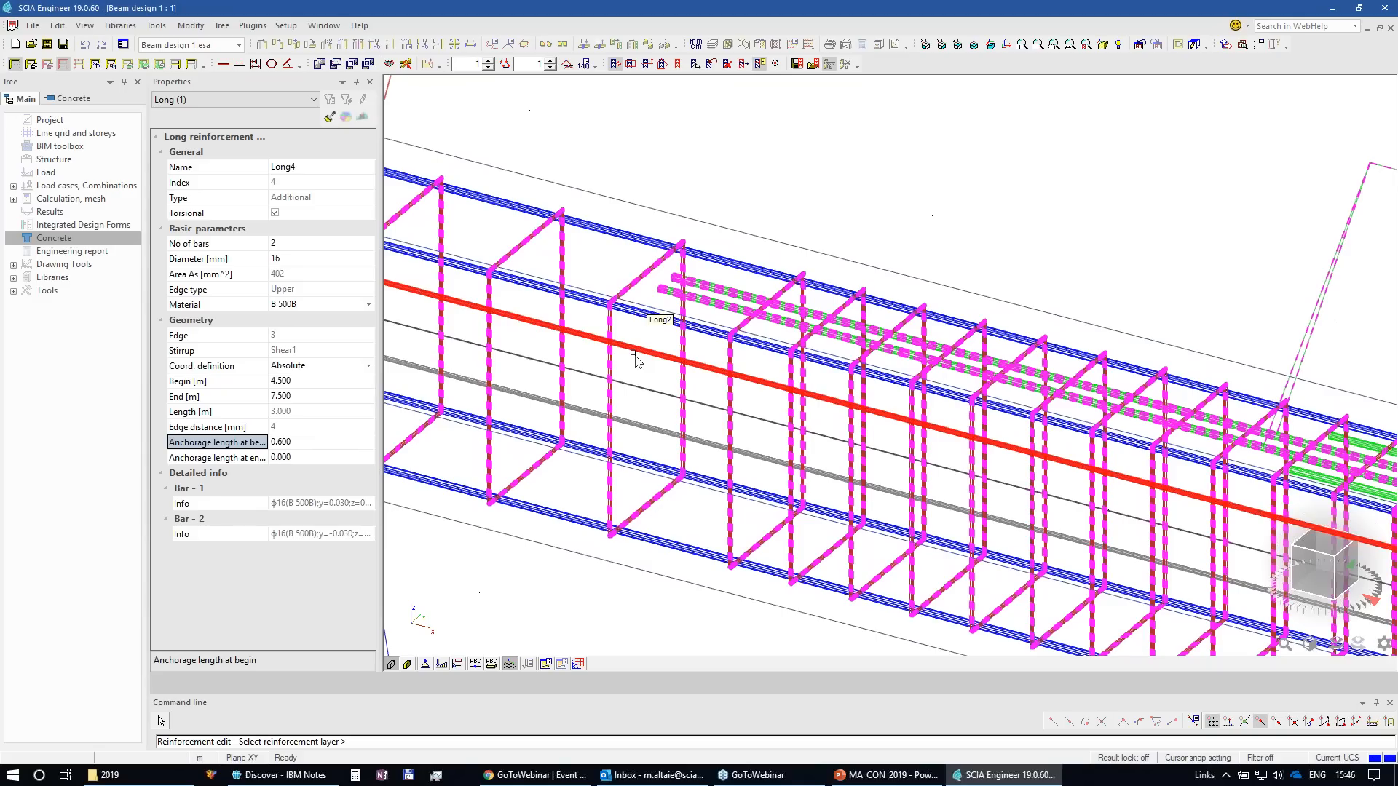
left_click(888, 779)
left_click(156, 330)
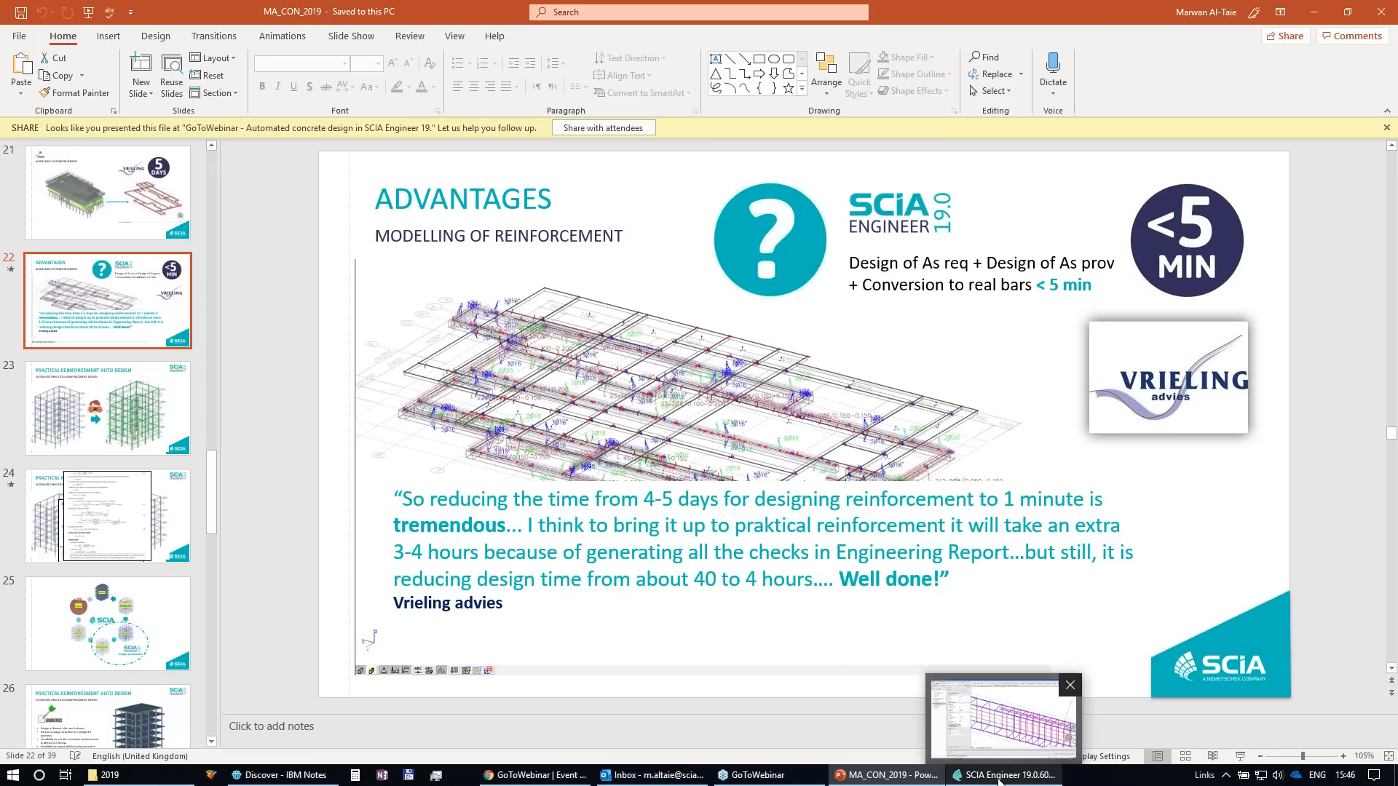
left_click(1004, 775)
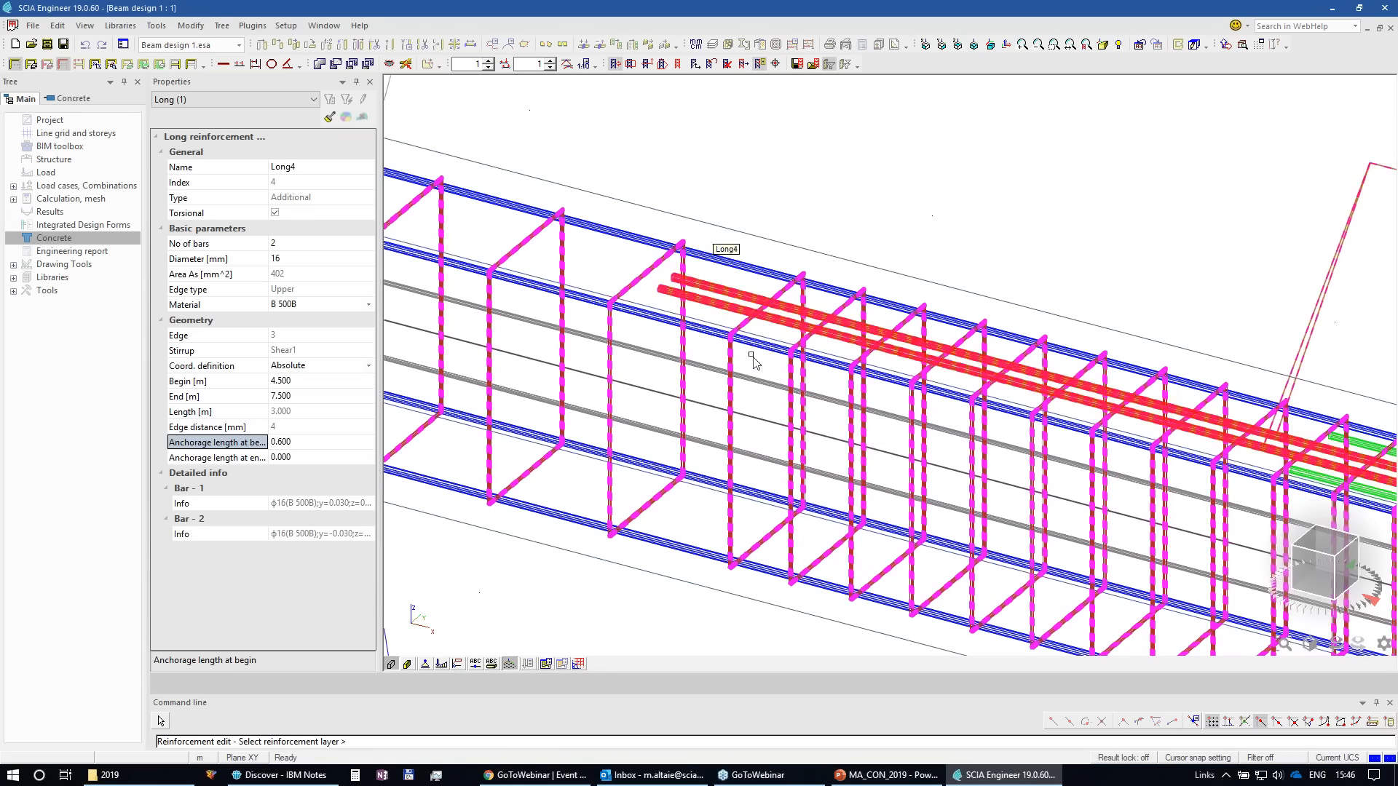
Step: Select both side longitudinal layers of the beam, examine their reinforcement type and geometry data, and clear the selection
scroll(763, 384, "down", 4)
middle_click_drag(878, 567, 551, 448)
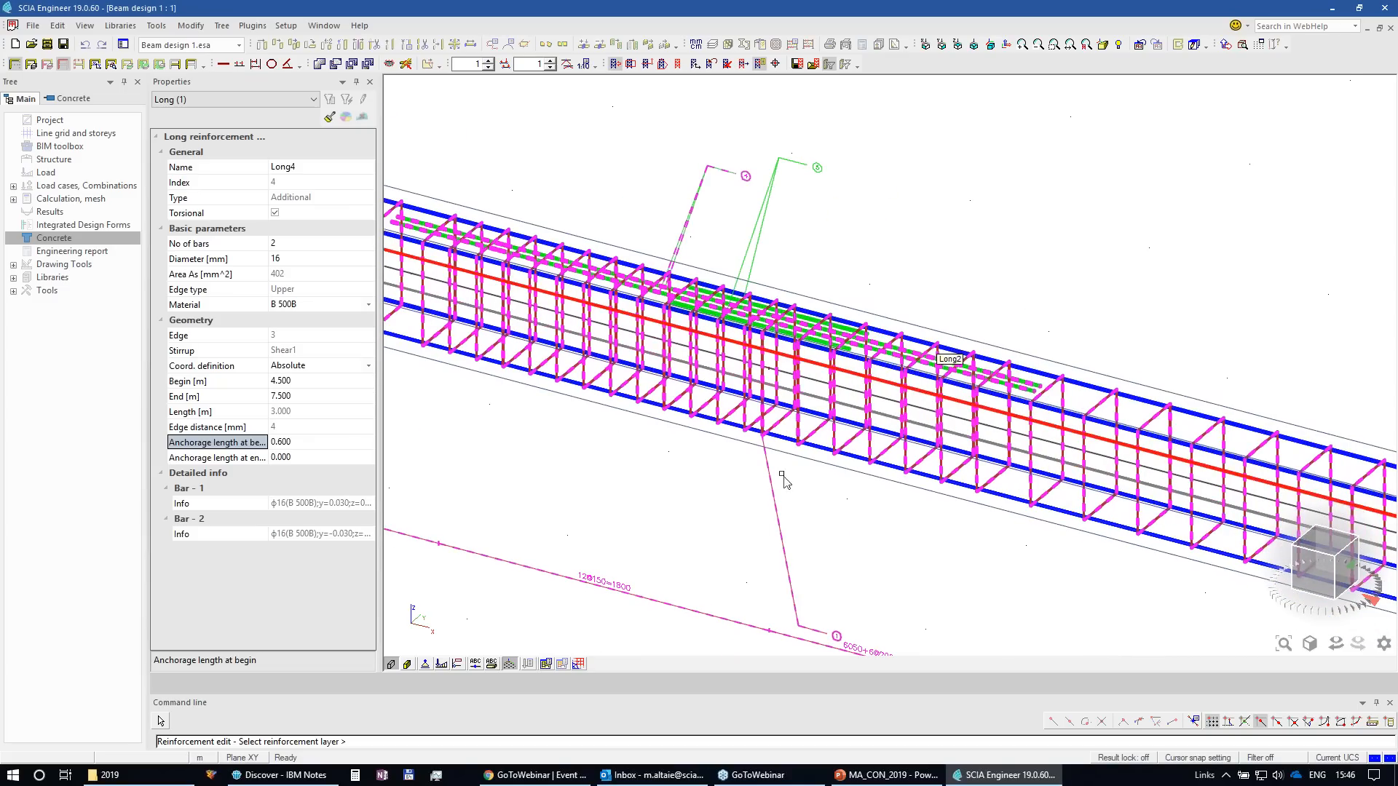
key("Escape")
left_click(958, 406)
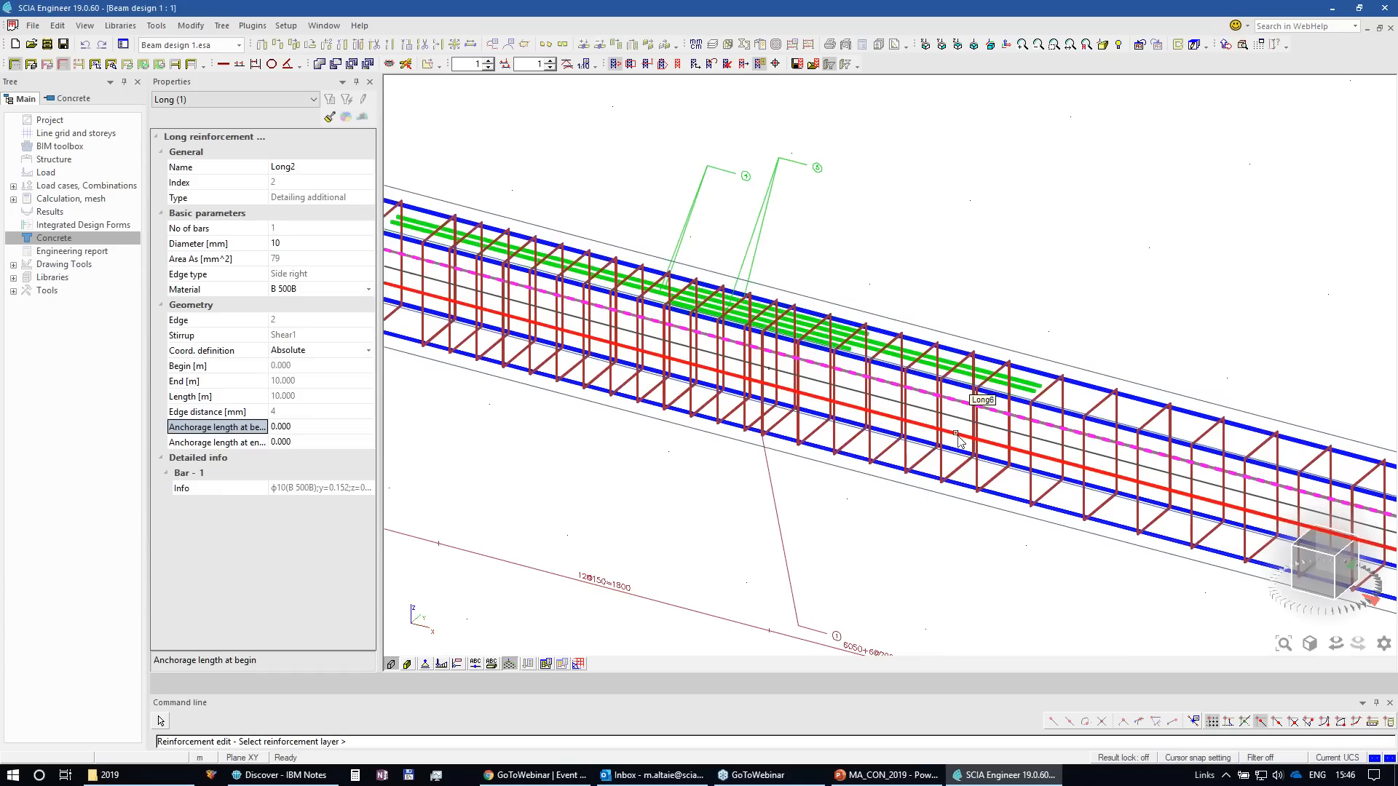
left_click(958, 441)
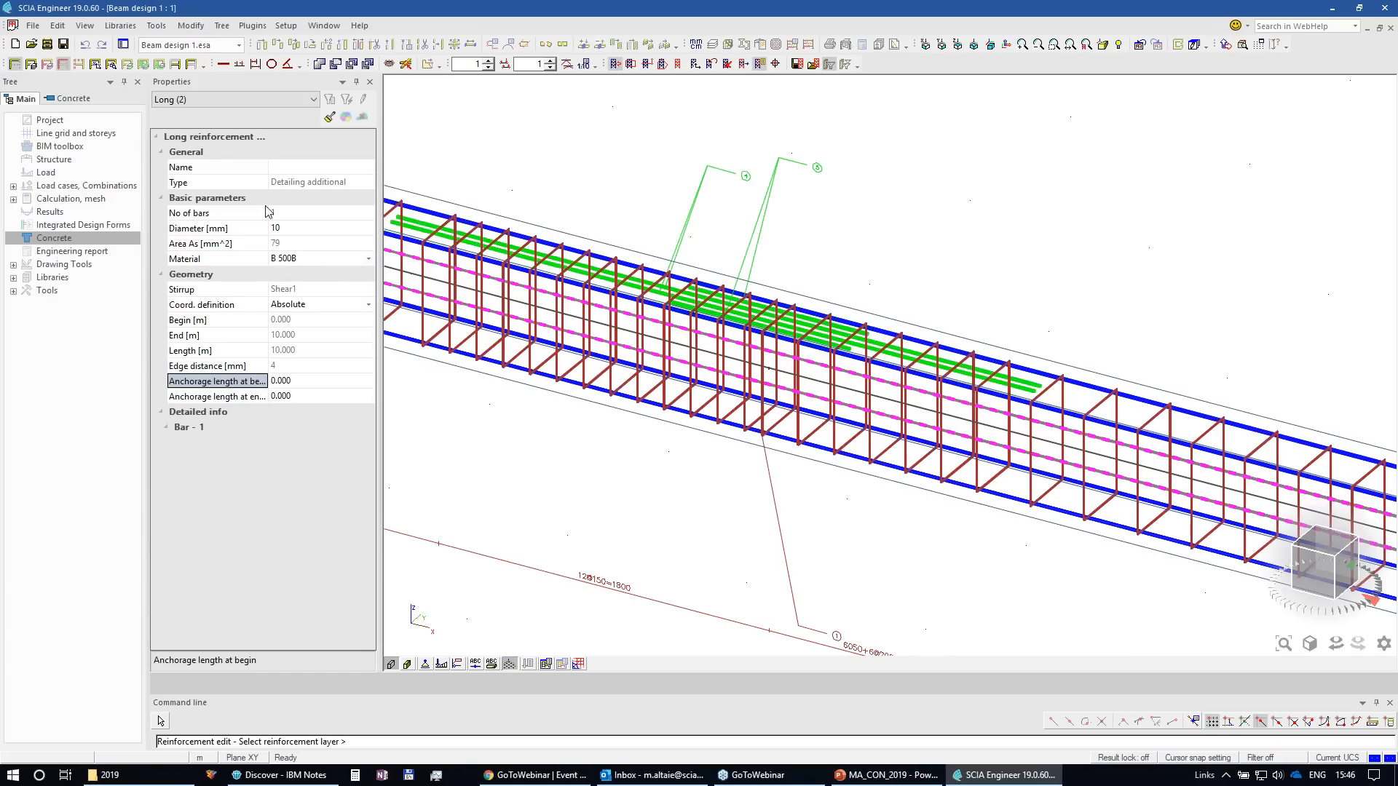
left_click(289, 183)
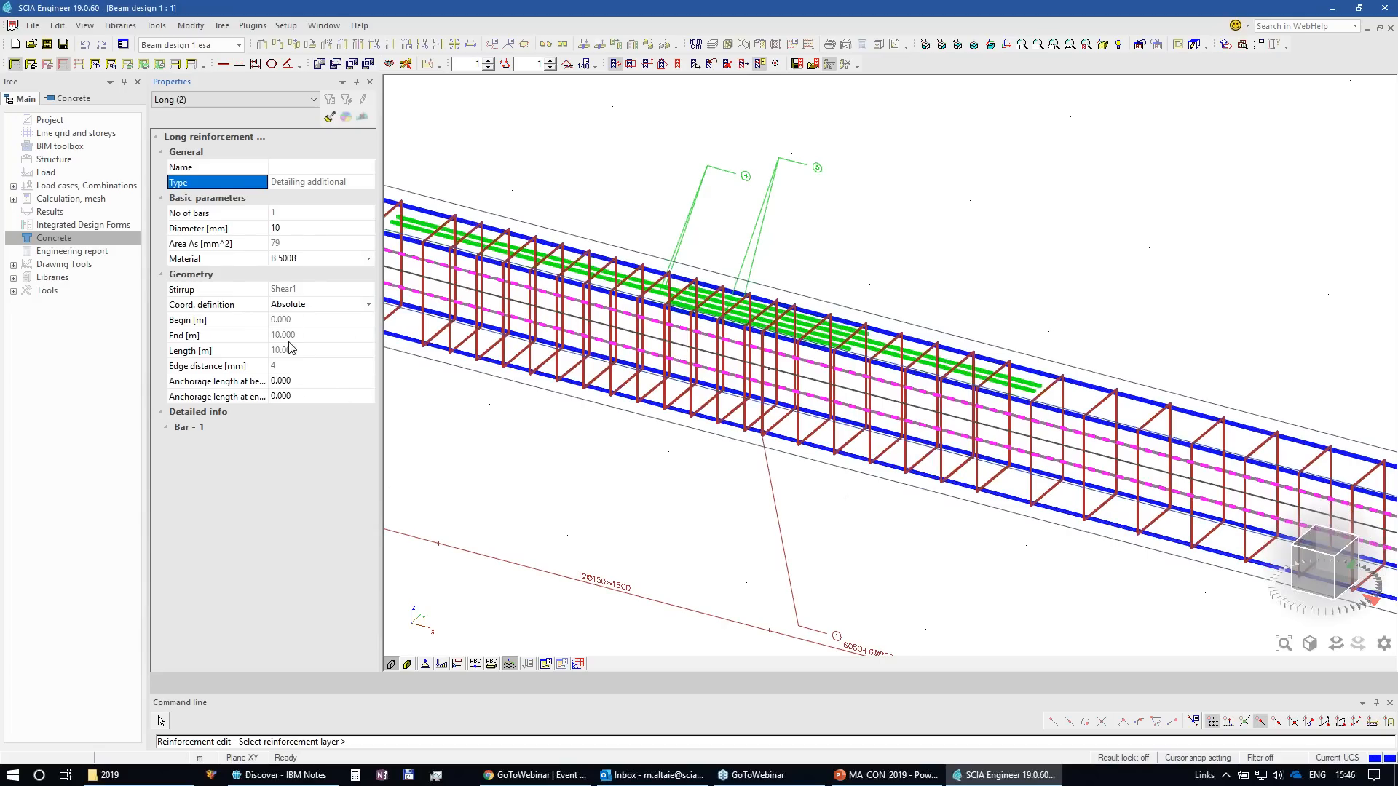
left_click(164, 413)
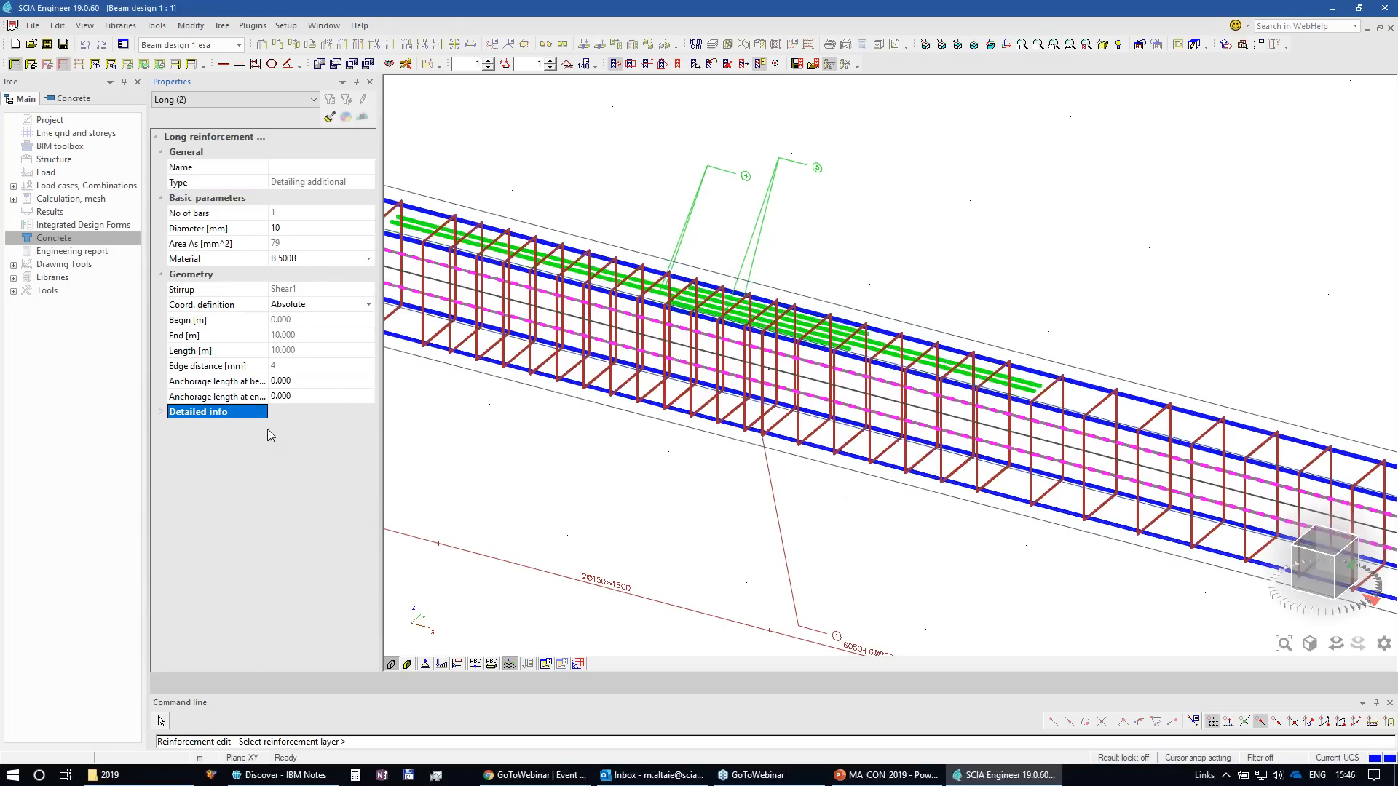
left_click(313, 187)
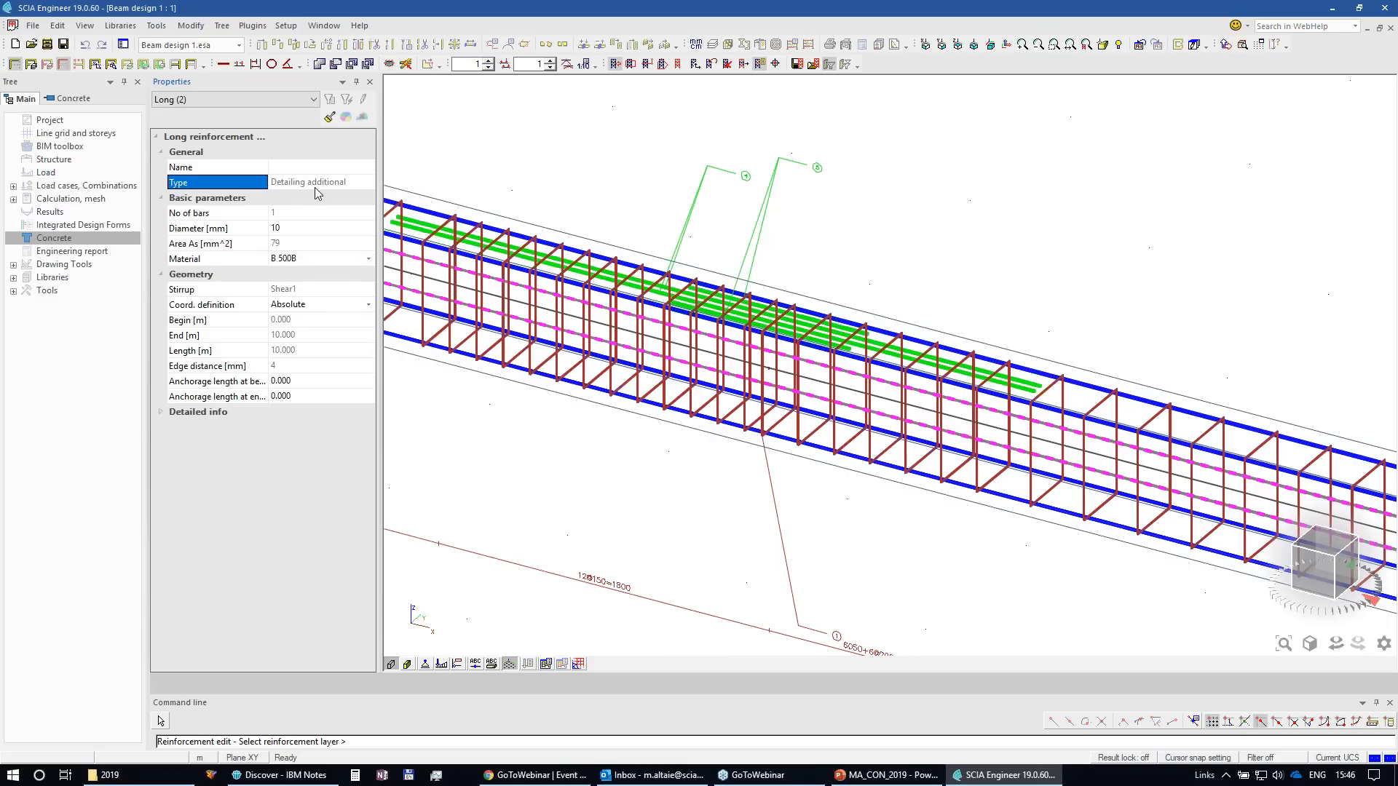
key("Escape")
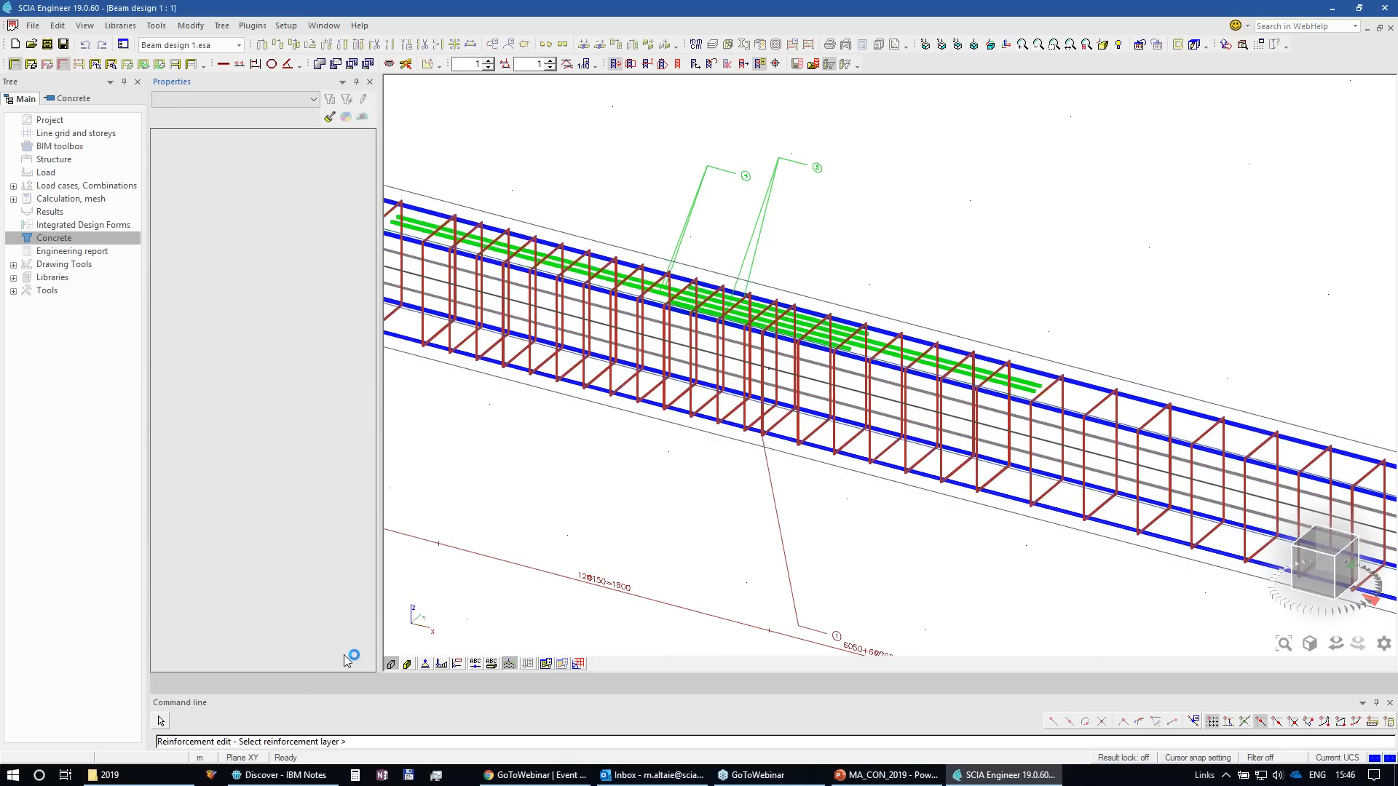
Step: Leave reinforcement layer editing and open the Capacity-response (ULS) check for 1D members in the Concrete service
left_click(59, 145)
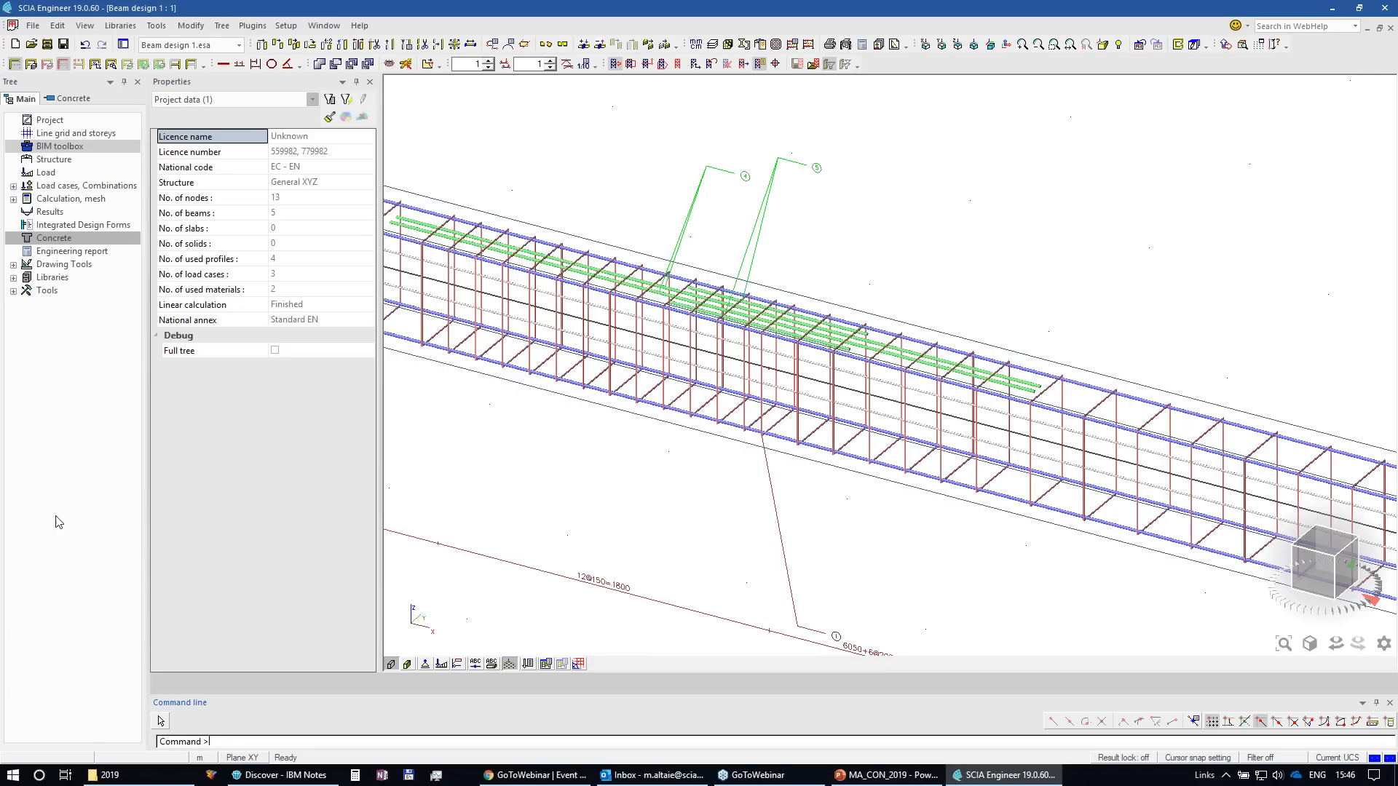
double_click(63, 239)
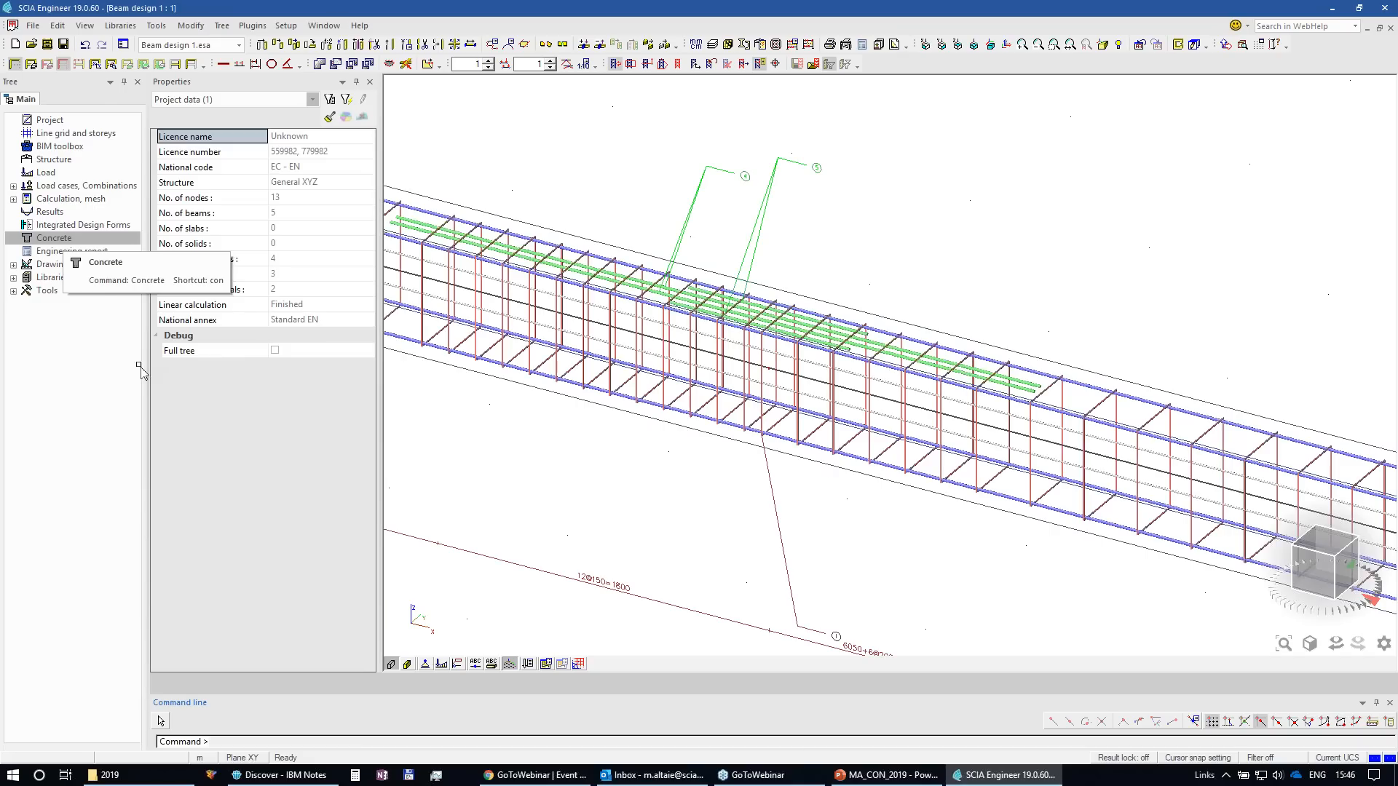
left_click(102, 331)
Step: Run Section Check on the beam's section over the intermediate support and enlarge its window to full screen
left_click(356, 631)
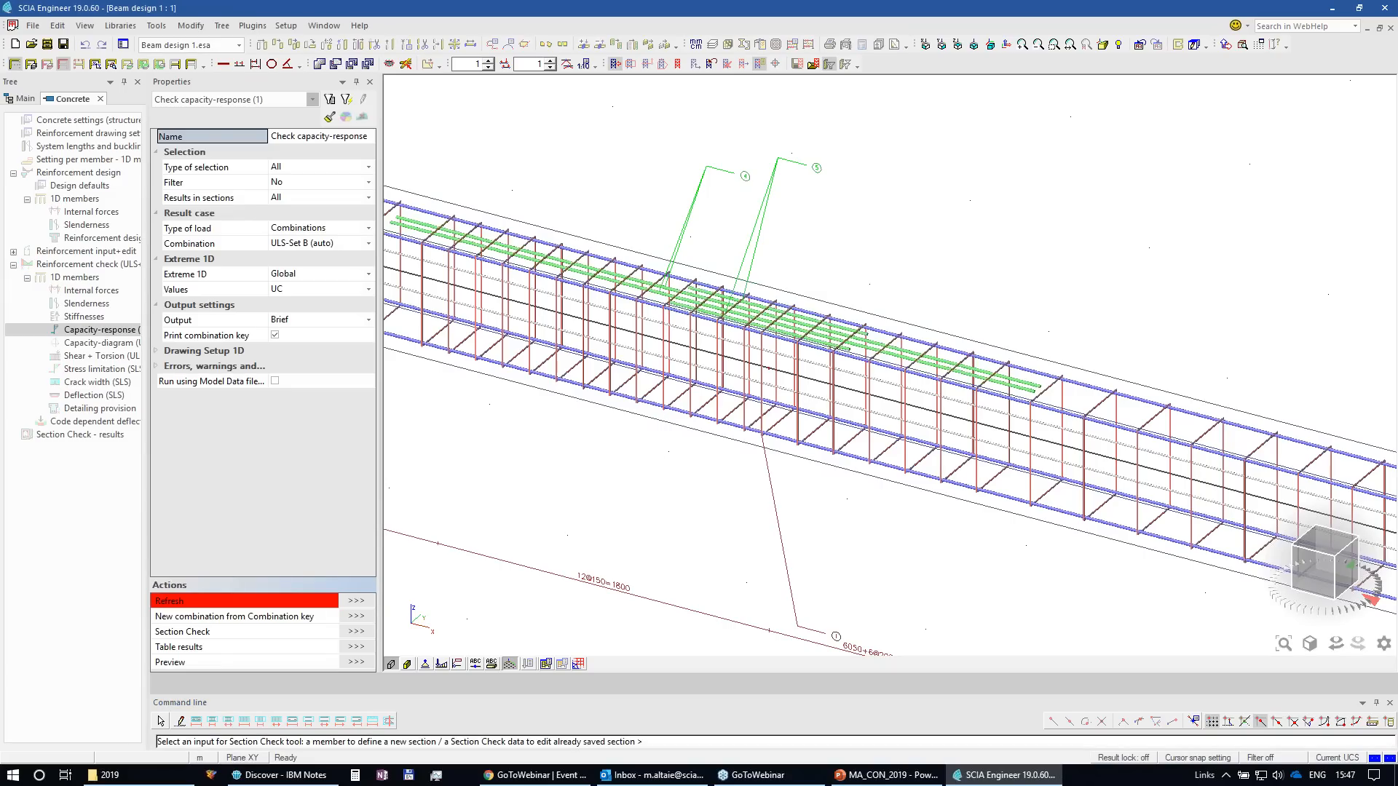
left_click(774, 380)
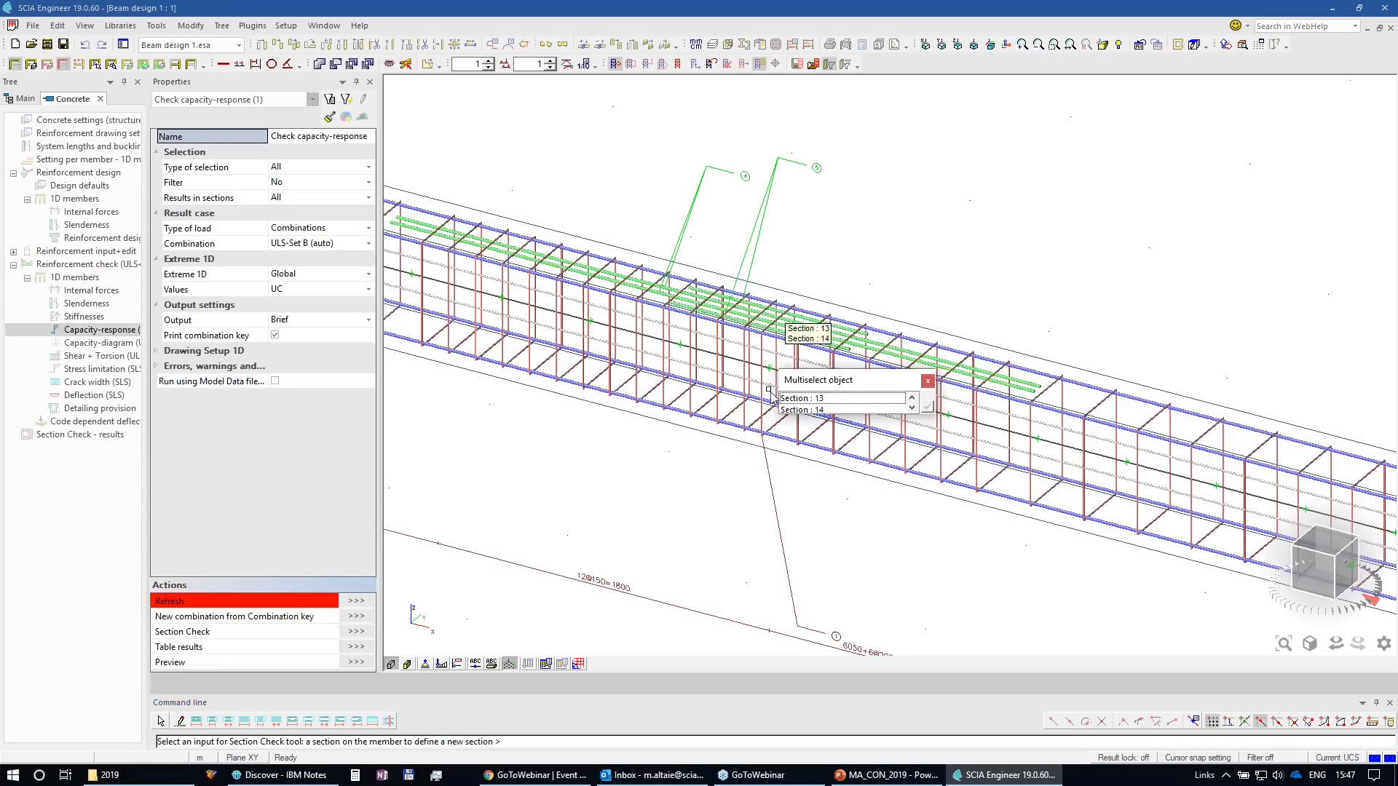
left_click(808, 398)
left_click(809, 409)
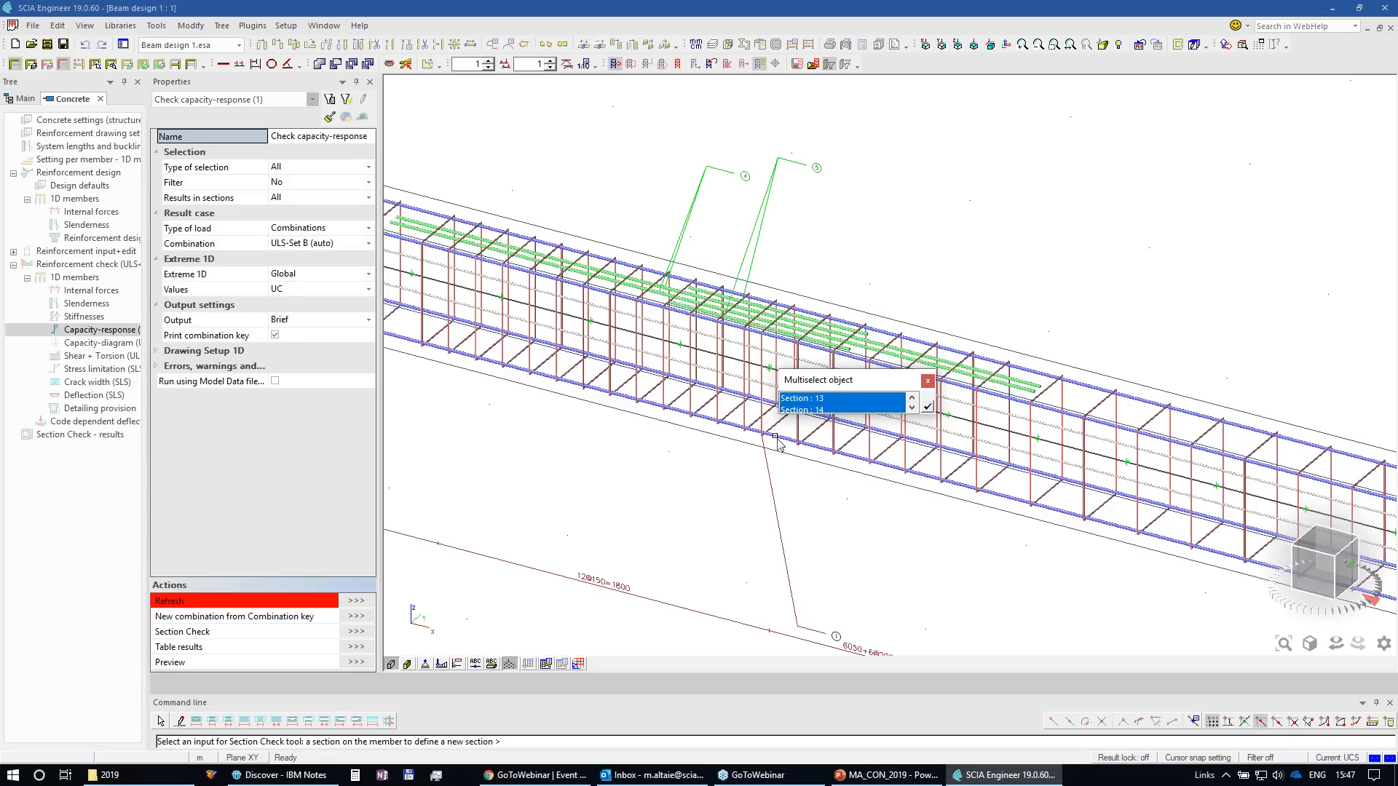
double_click(821, 400)
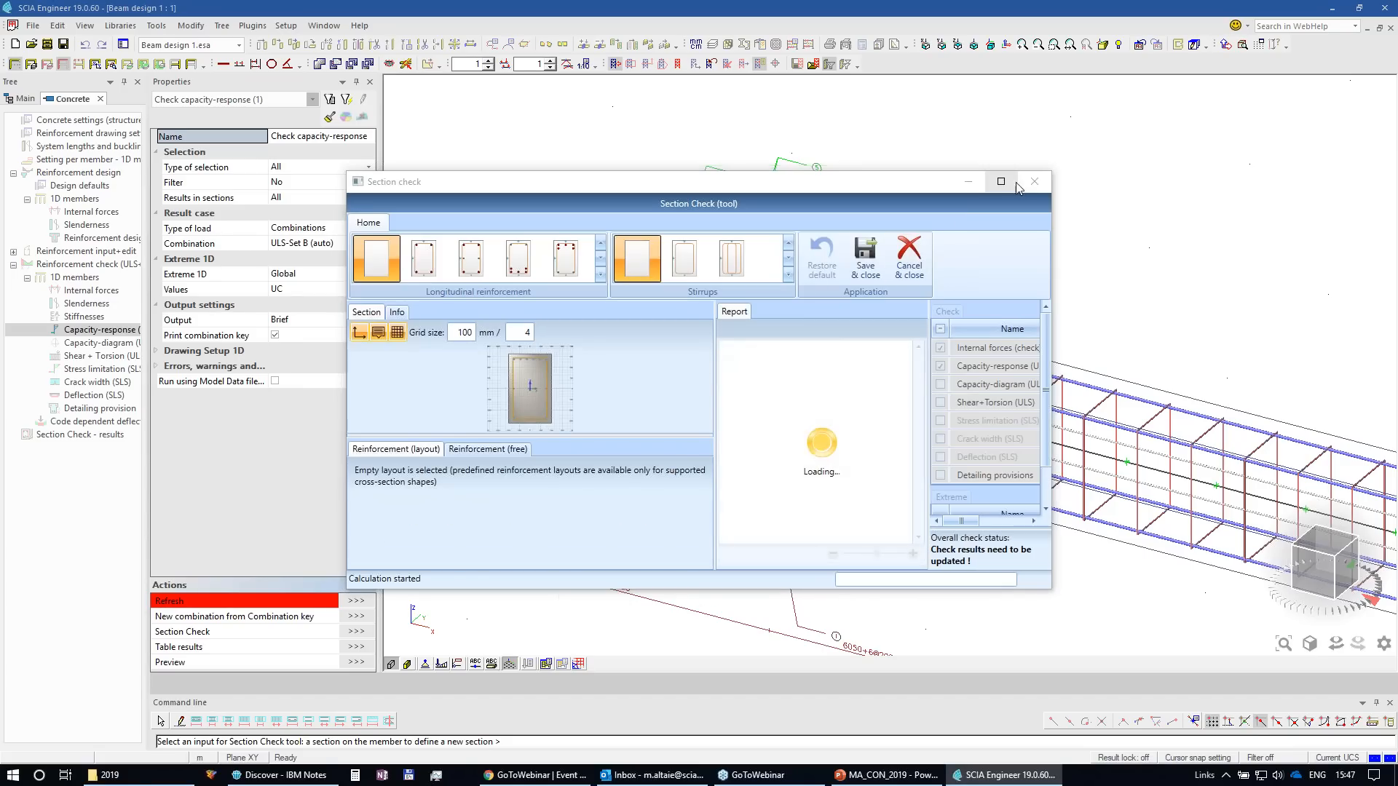
left_click(1005, 183)
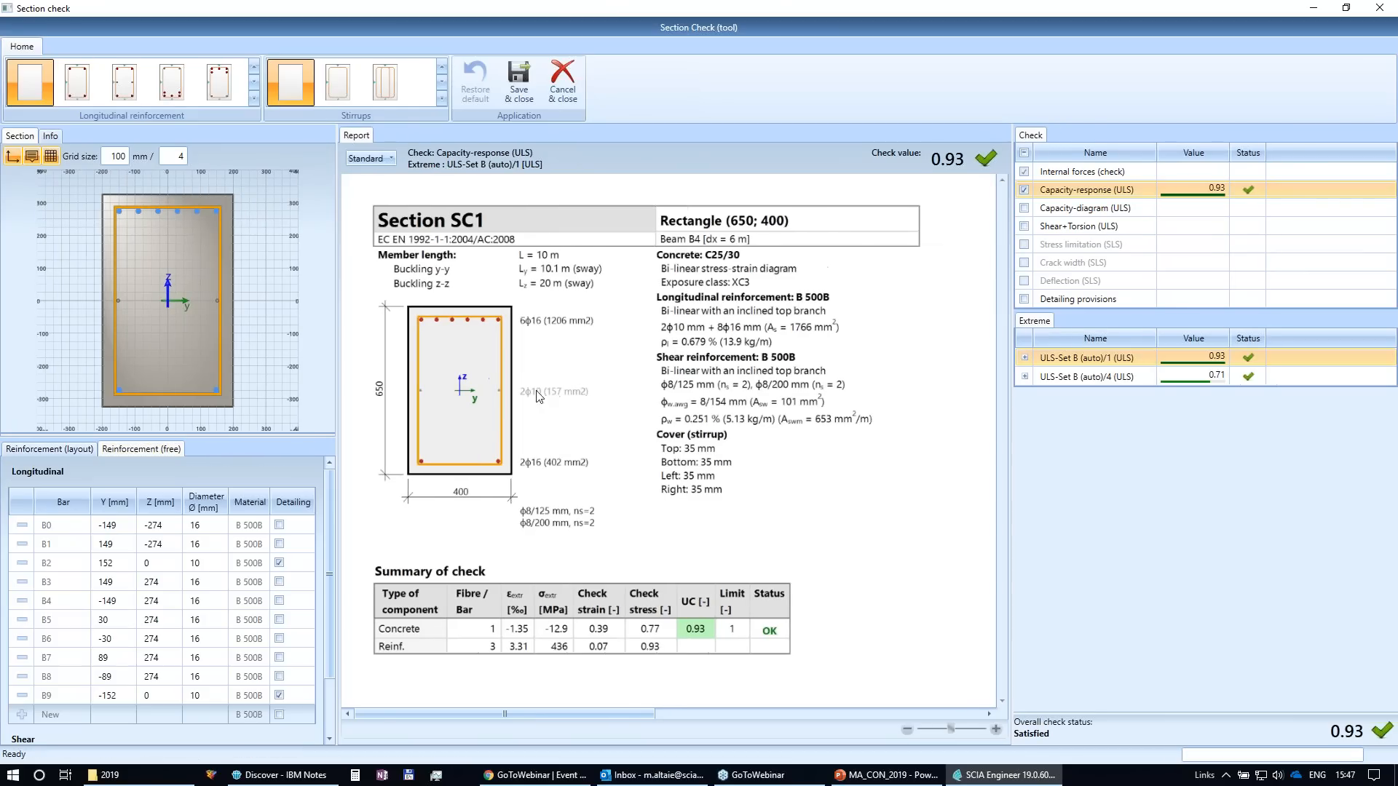
Step: Examine the Detailing marking of side bars B2 and B9 in the free reinforcement table, and close Section Check
left_click(280, 563)
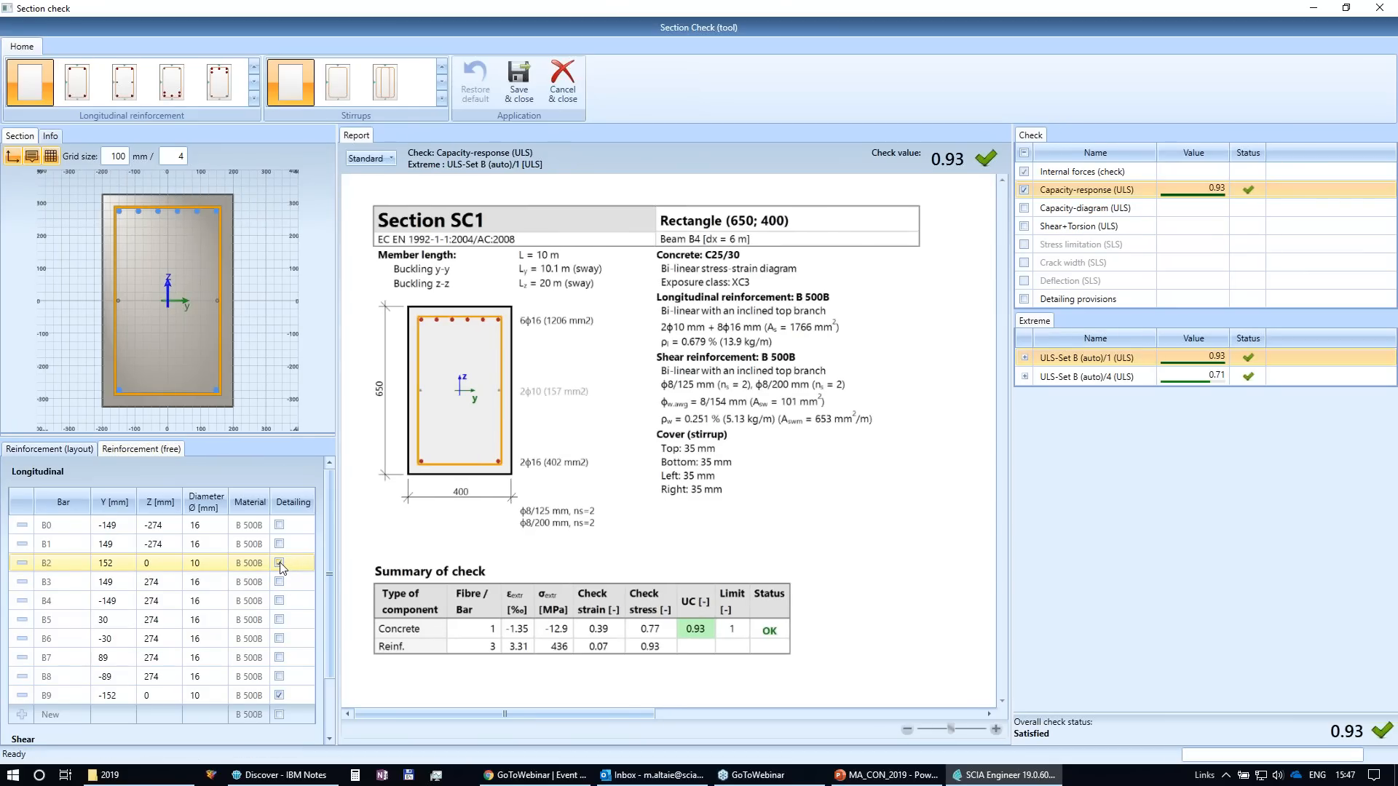
left_click(278, 695)
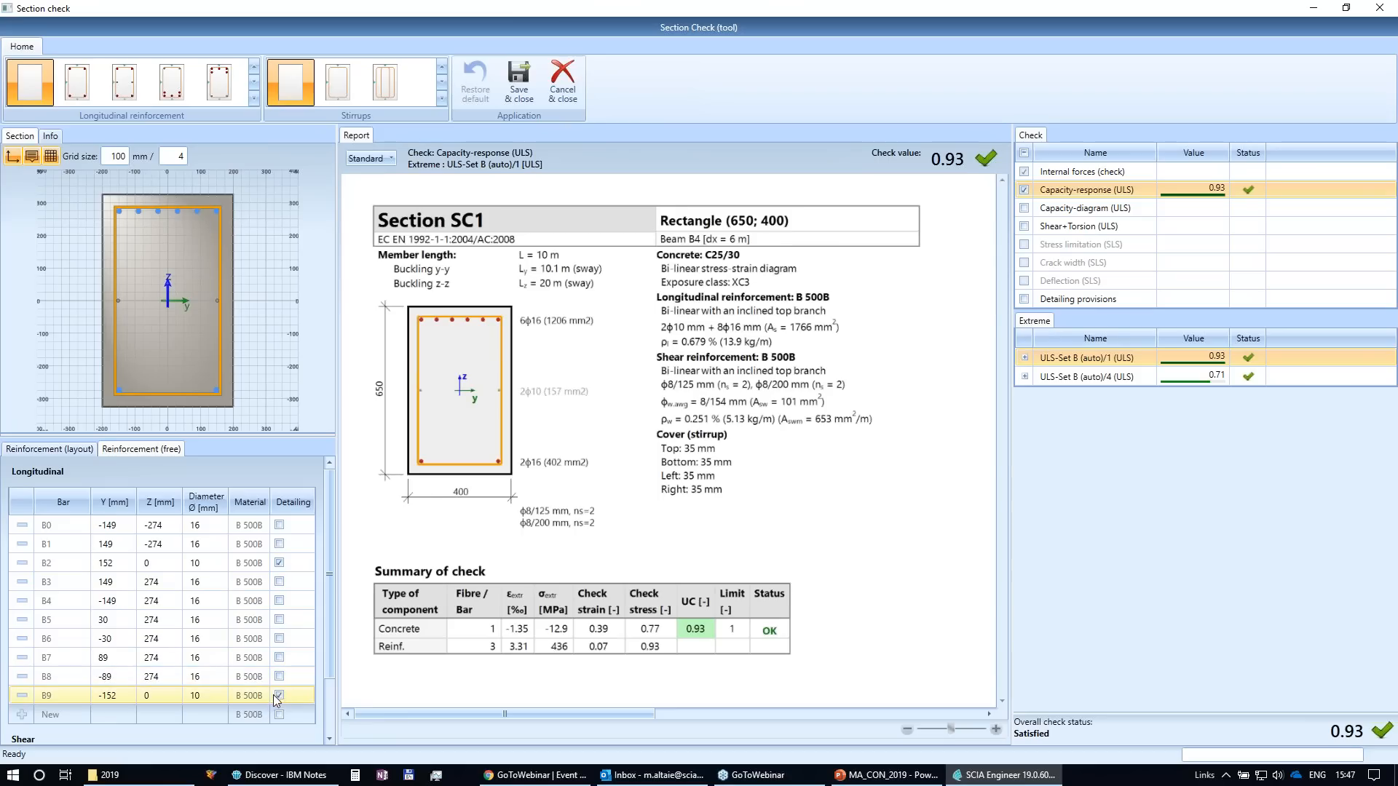
left_click(206, 620)
left_click(208, 583)
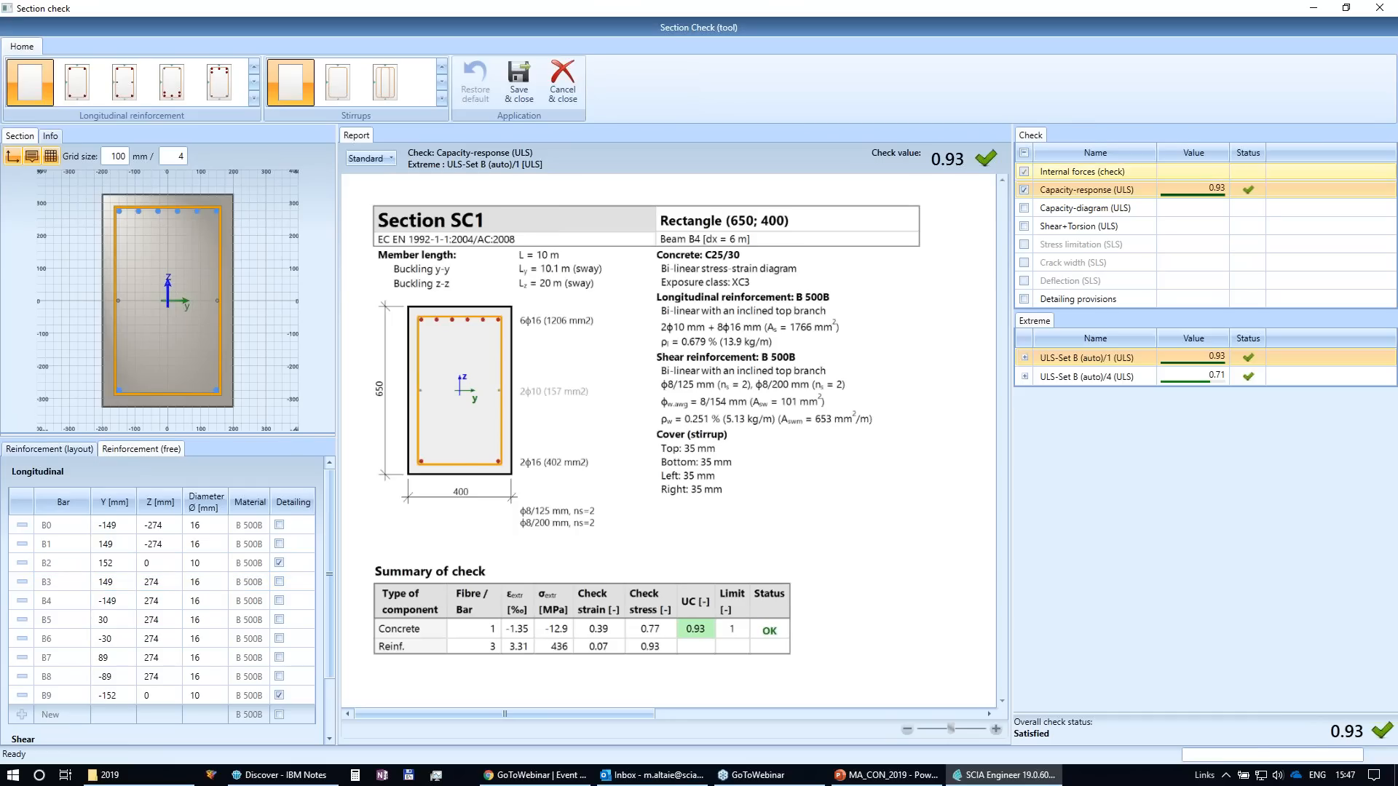
left_click(1378, 9)
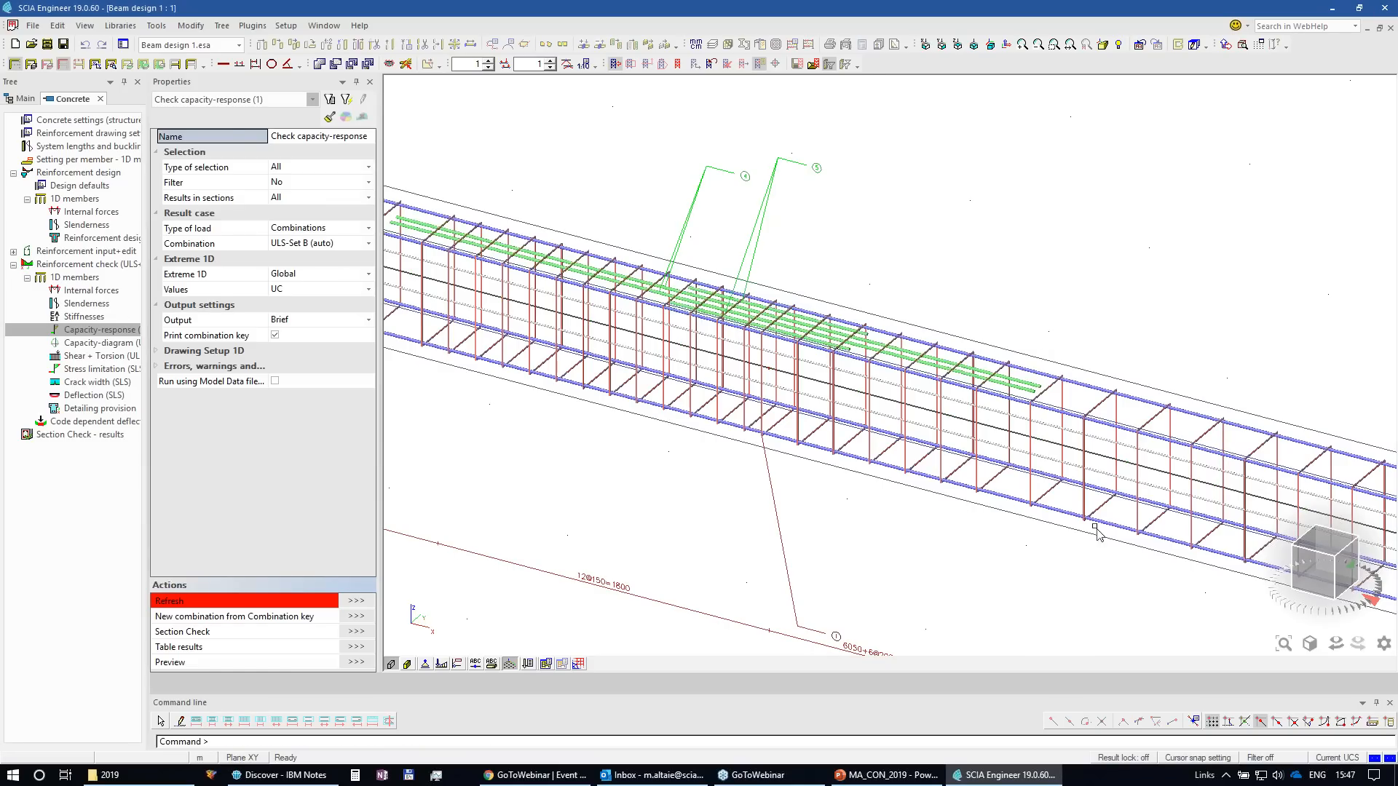
scroll(623, 434, "down", 6)
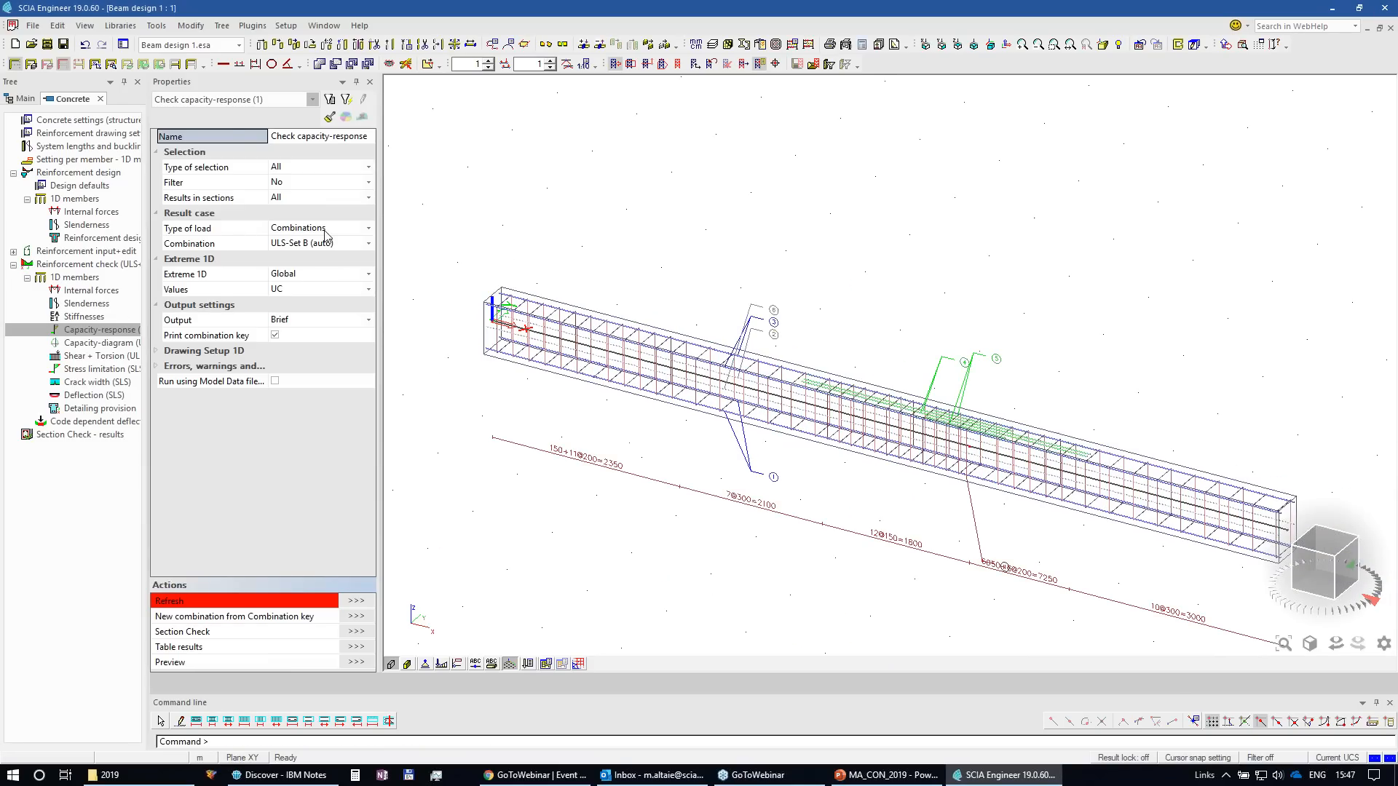
left_click(323, 292)
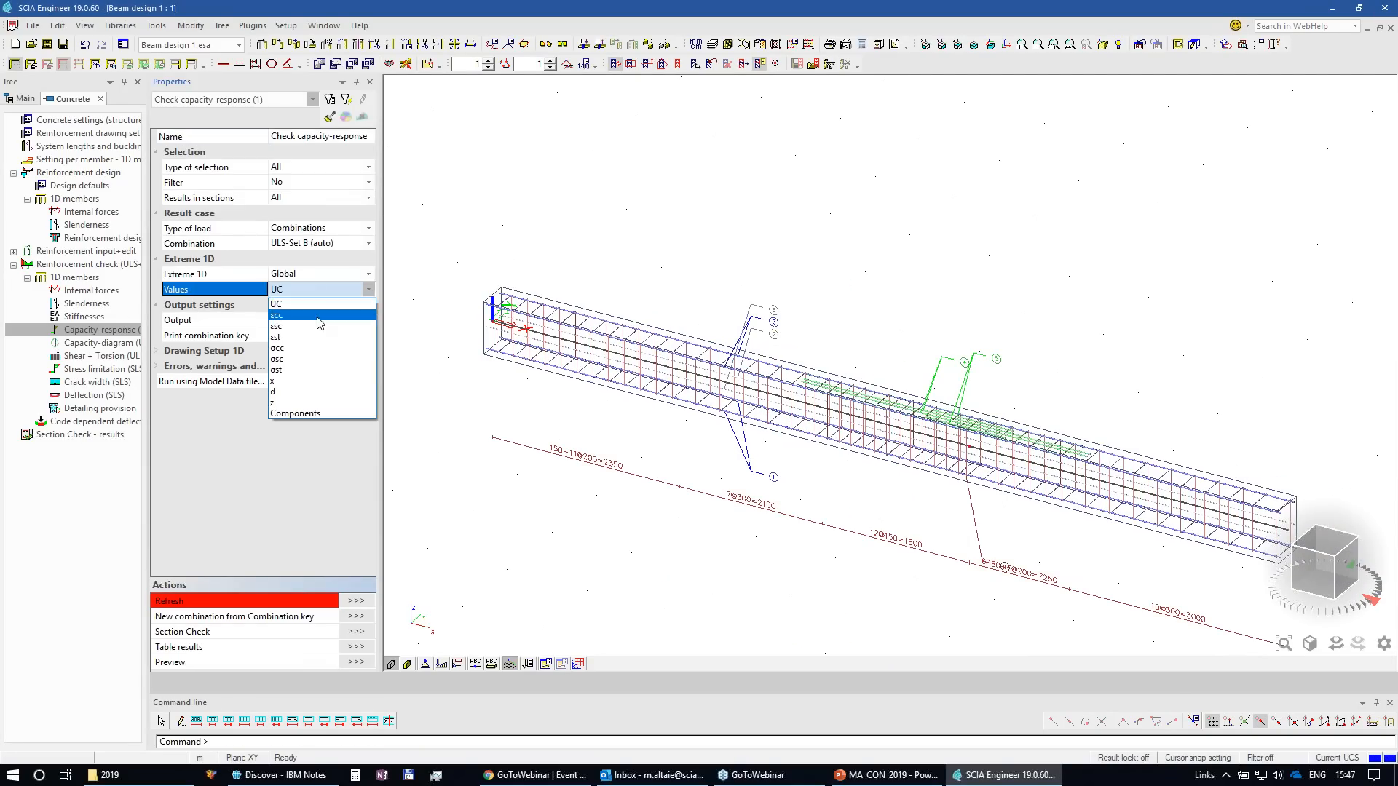
left_click(321, 291)
Step: Display the overall ULS reinforcement design of the beam for ULS-Set B (auto) with provided values UC (As,req)
left_click(91, 239)
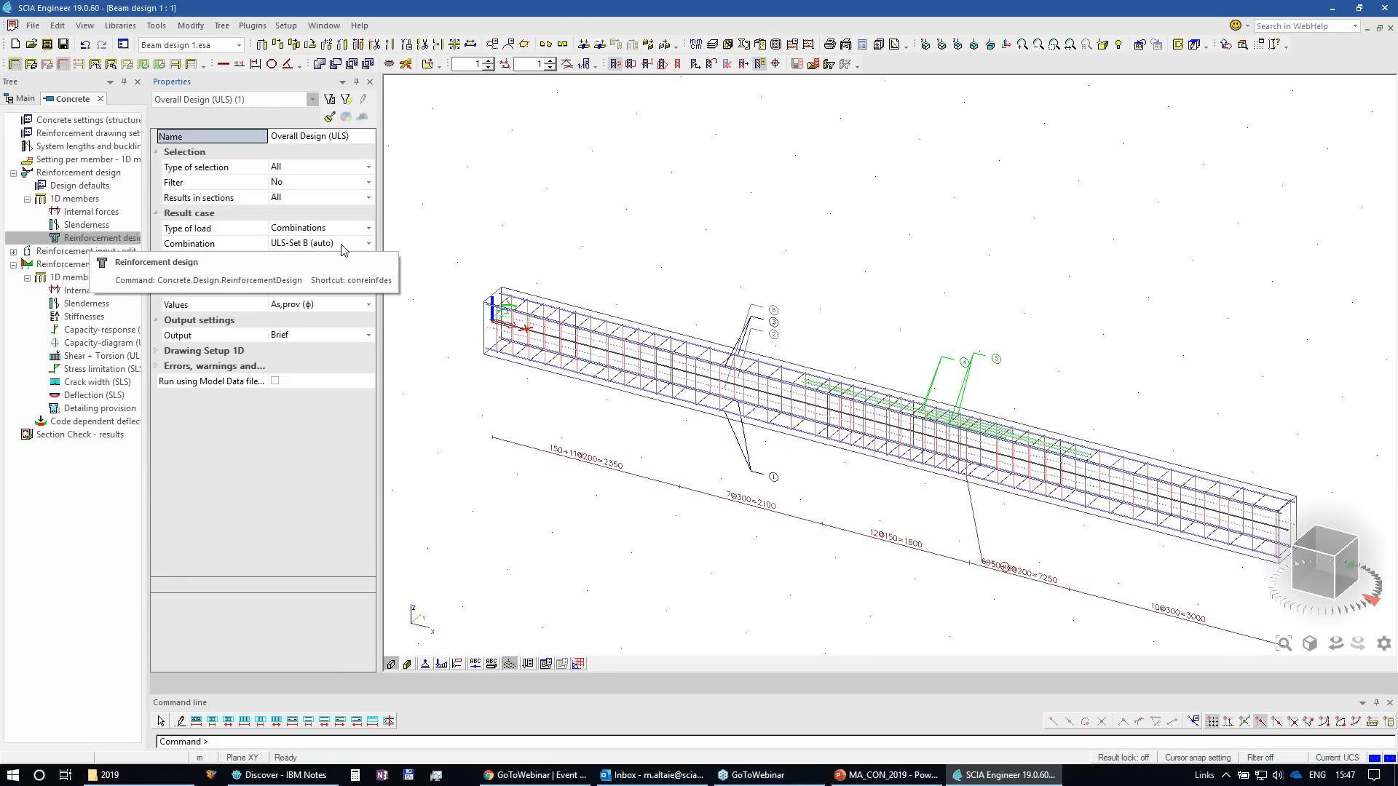
left_click(340, 248)
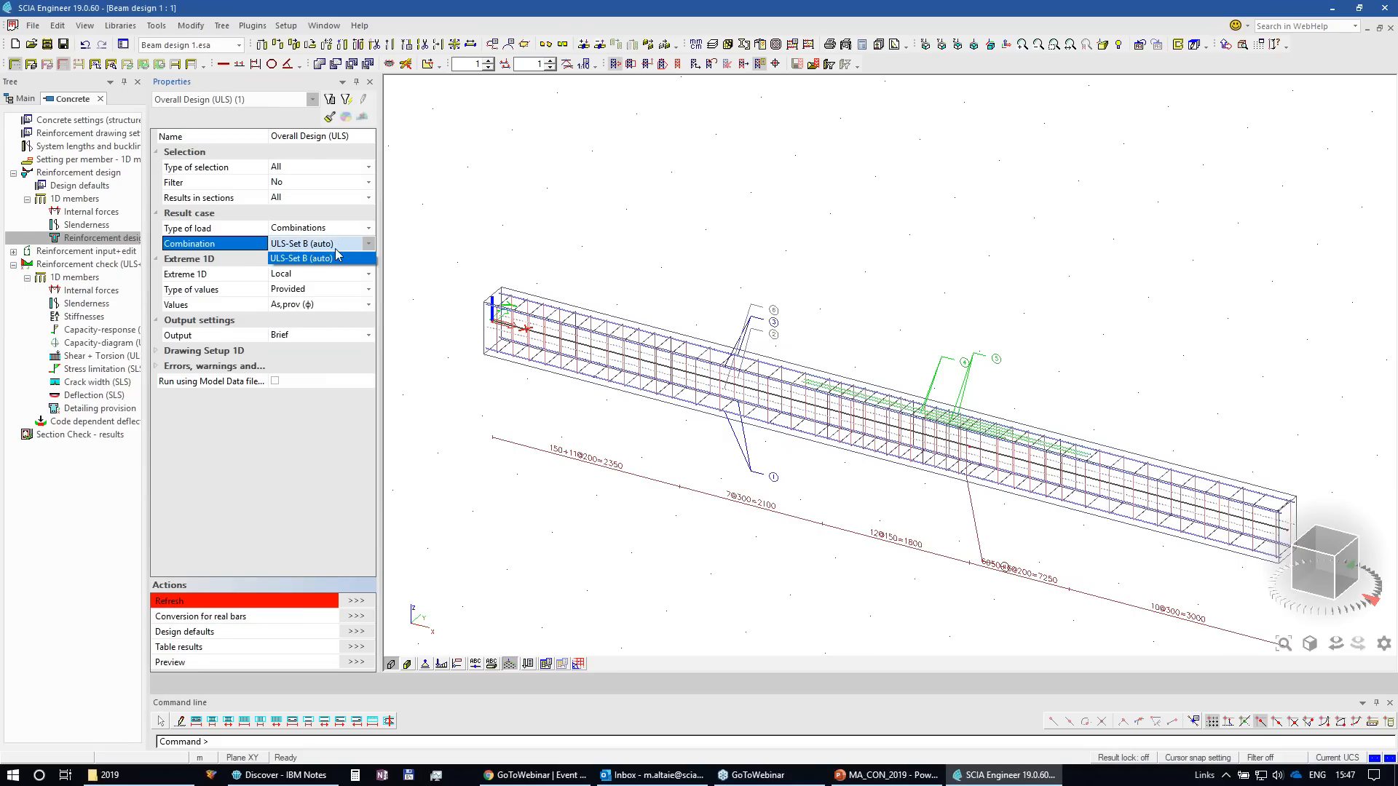
left_click(339, 252)
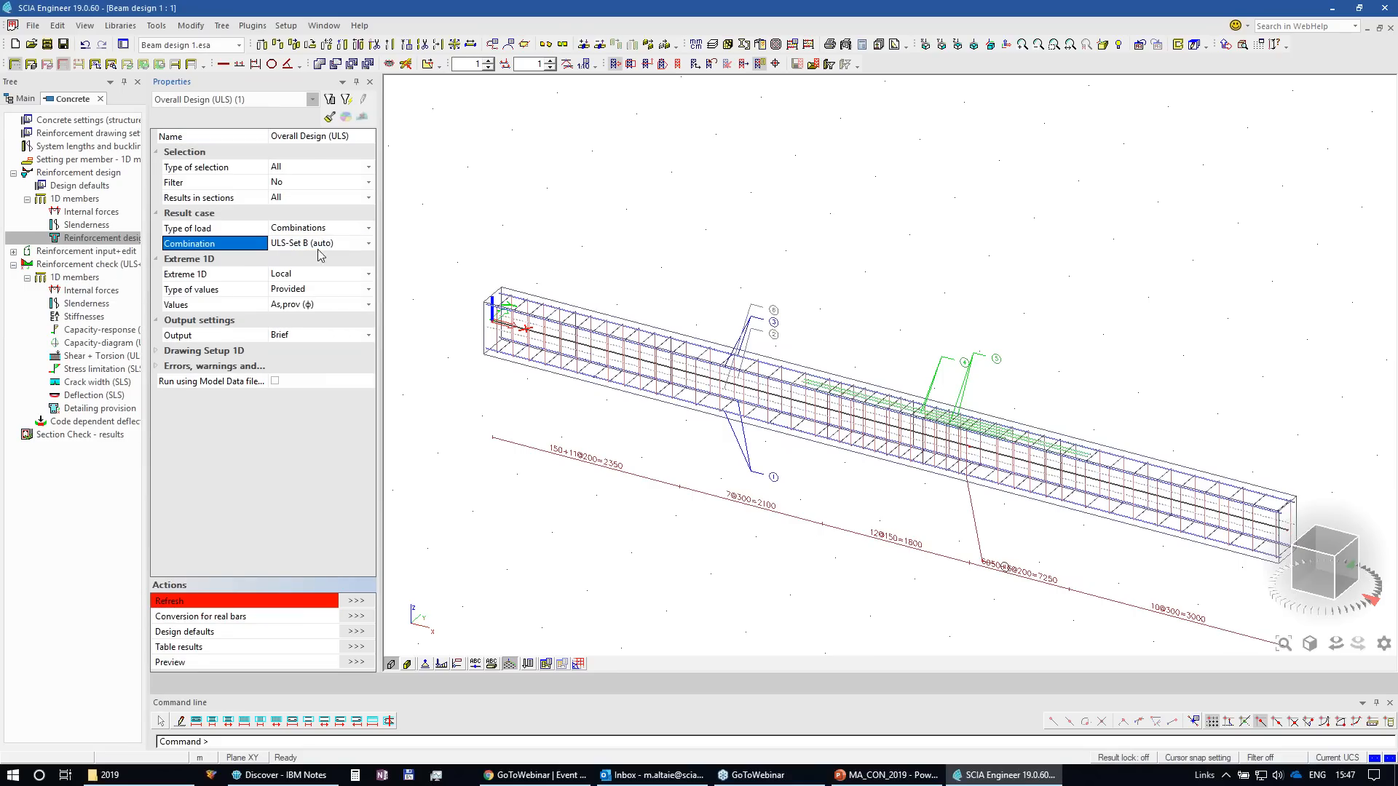
left_click(318, 305)
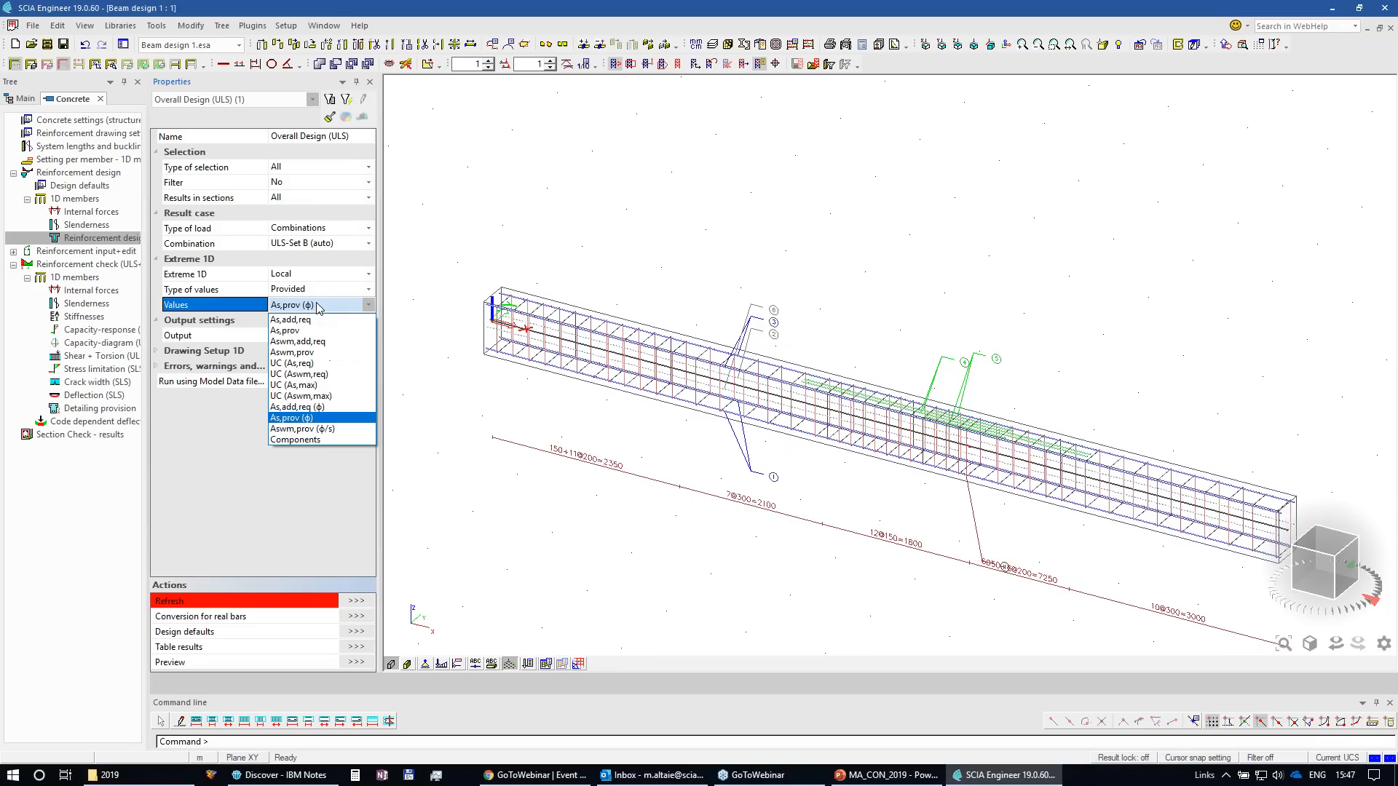
left_click(324, 364)
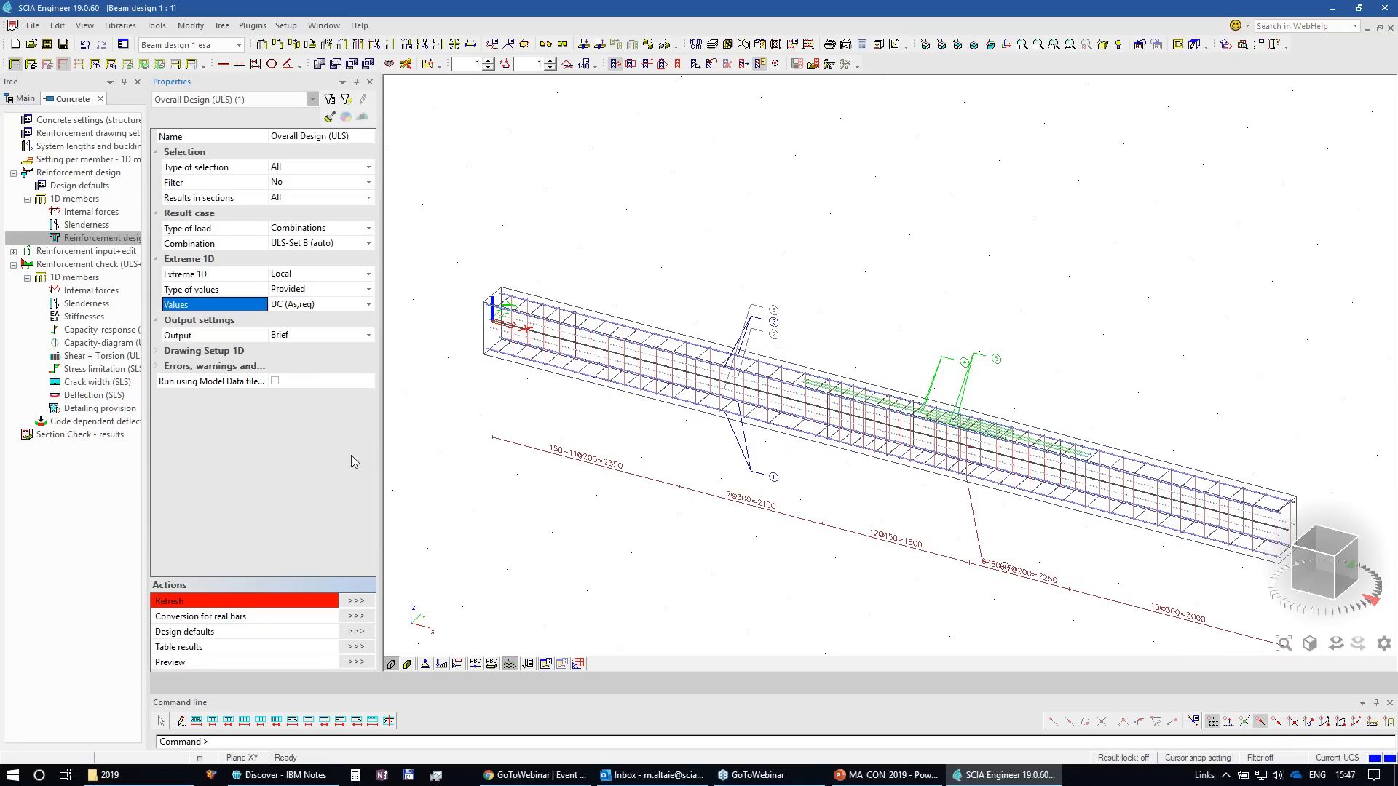
left_click(355, 601)
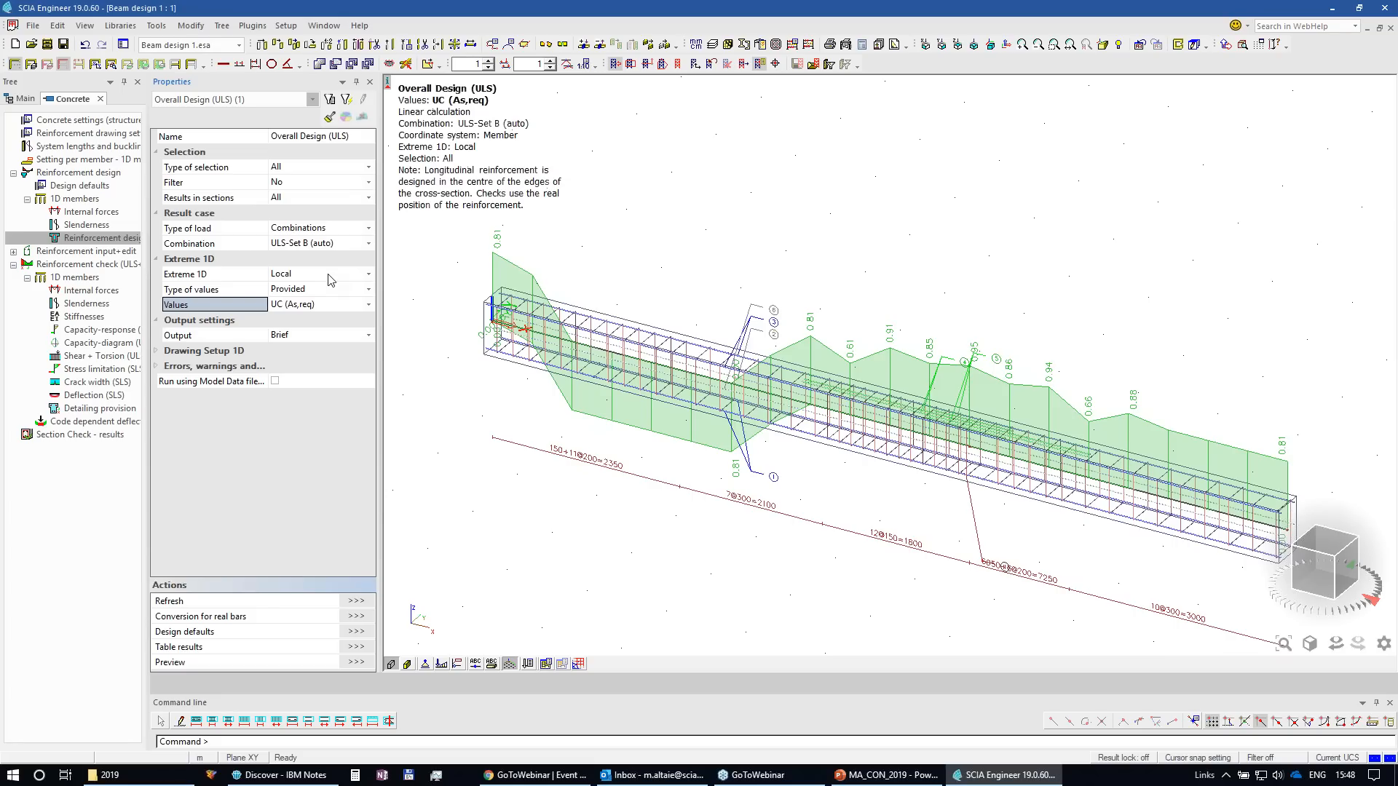
Step: Switch the displayed reinforcement design value to UC (As,max) and refresh the diagram
left_click(323, 305)
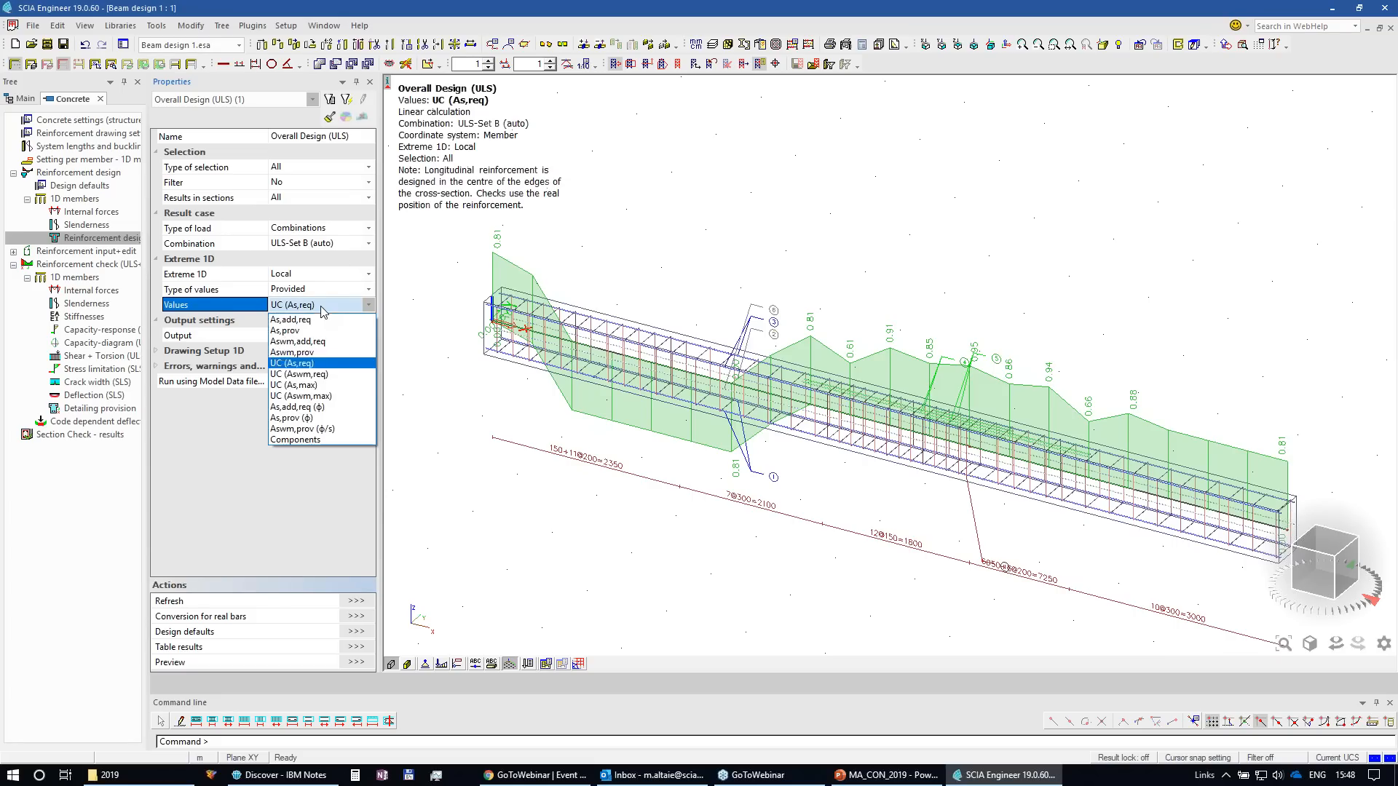
left_click(332, 385)
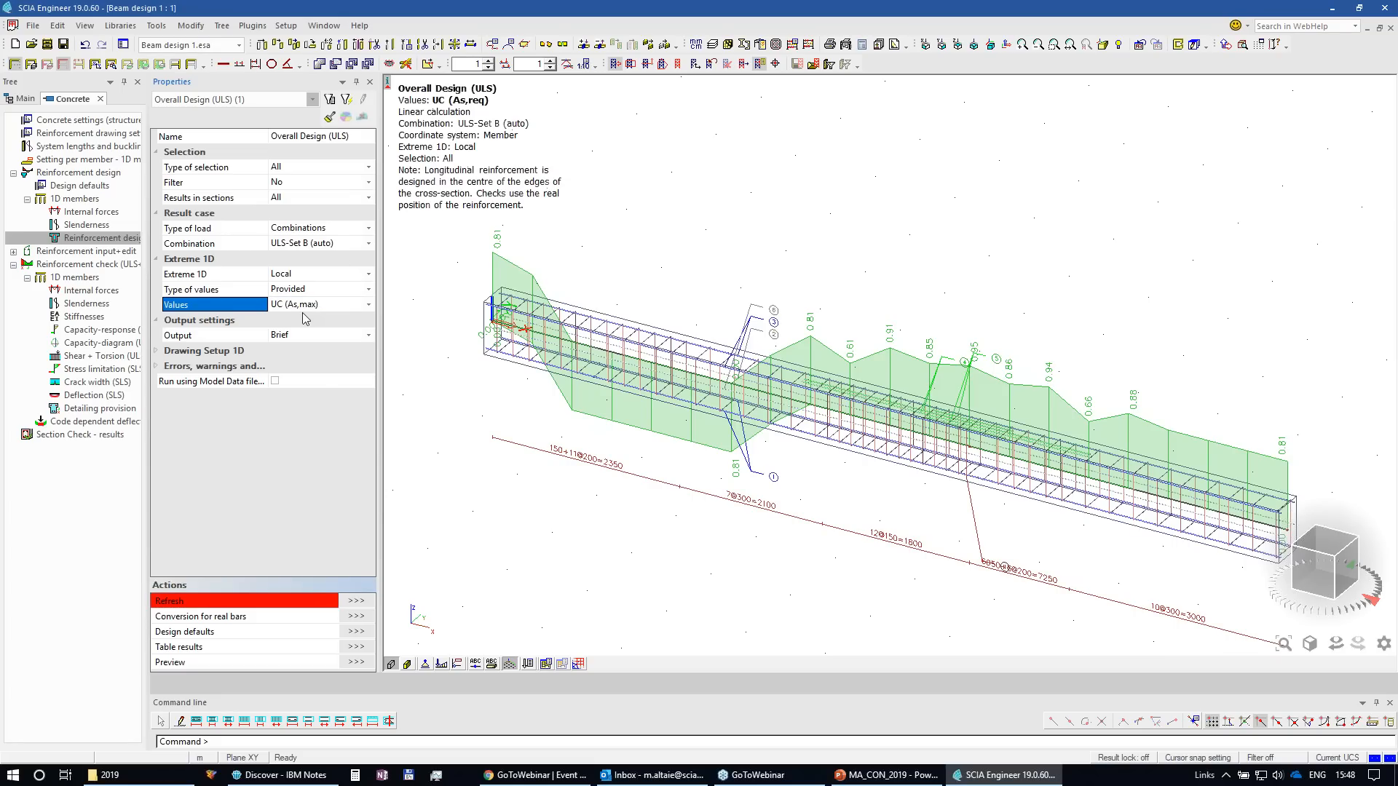
left_click(356, 601)
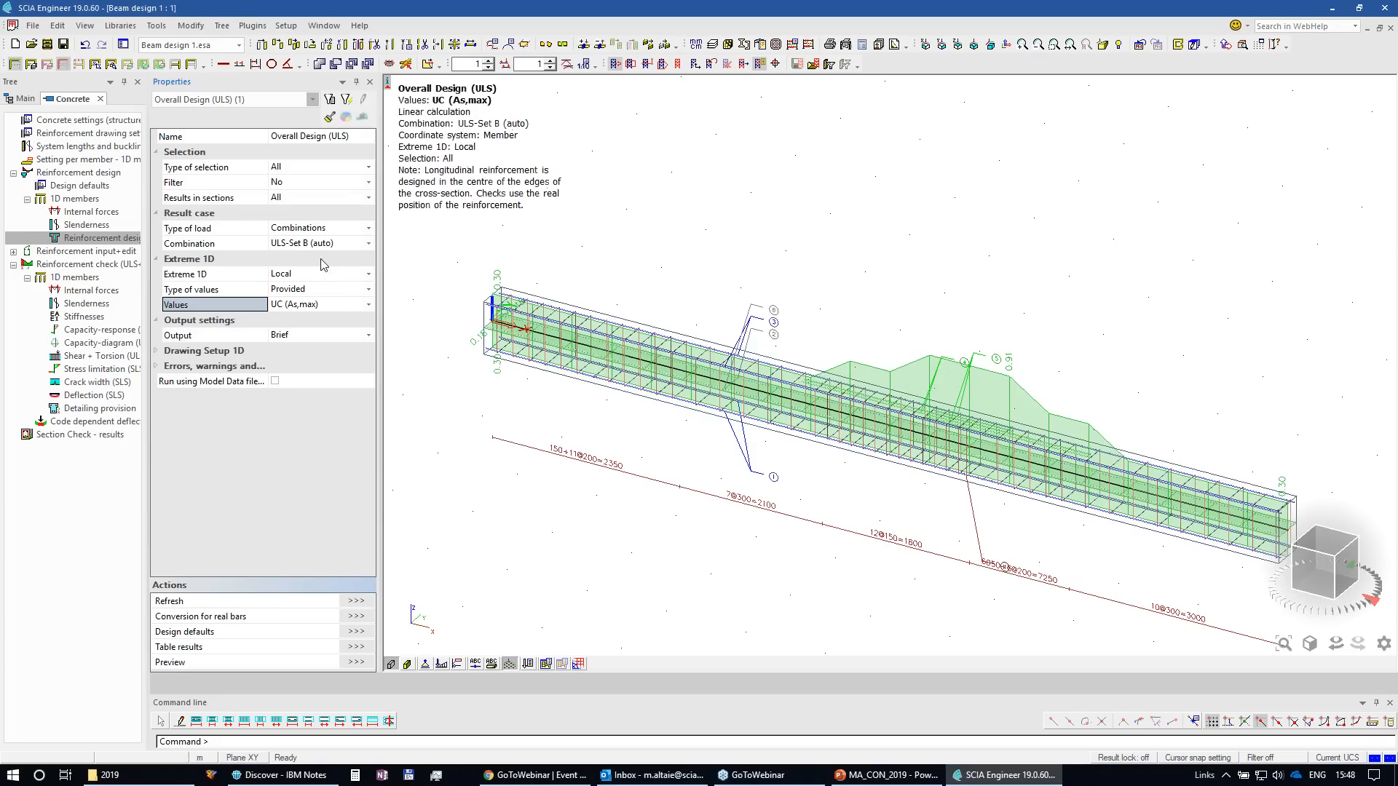
Step: Display the beam's As,req ∩ As,prov diagram using the Required ∩ Provided type of values, and view the beam from the front
left_click(326, 290)
left_click(316, 329)
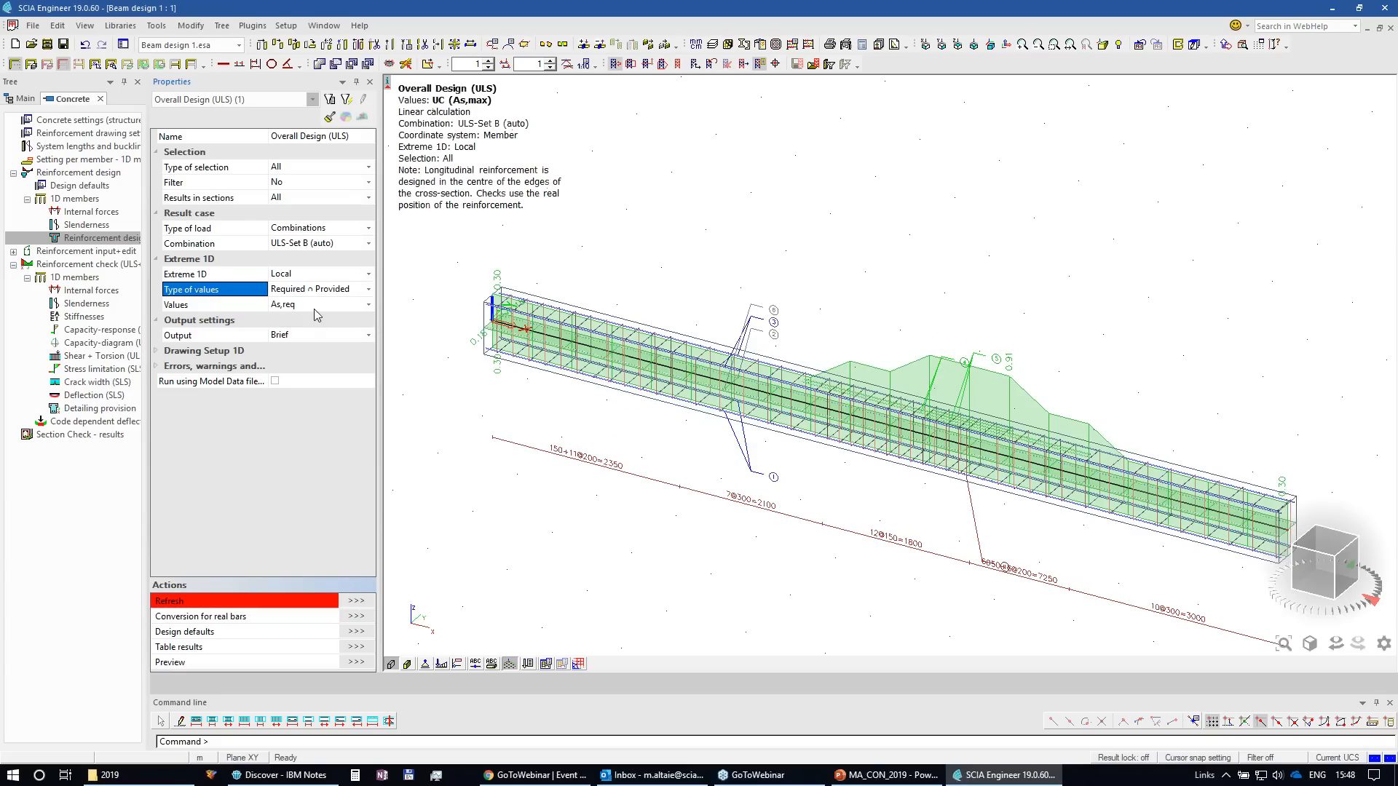
left_click(319, 305)
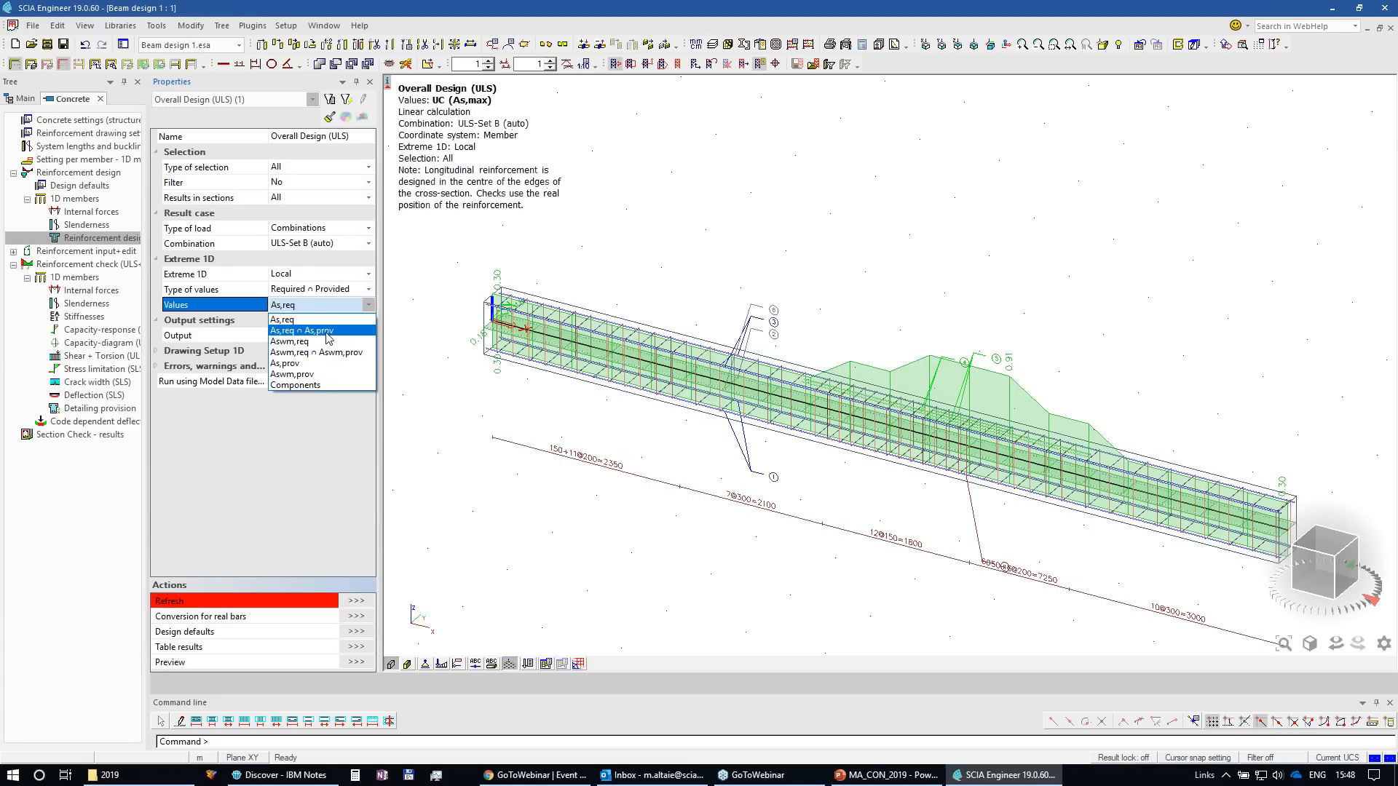
left_click(326, 331)
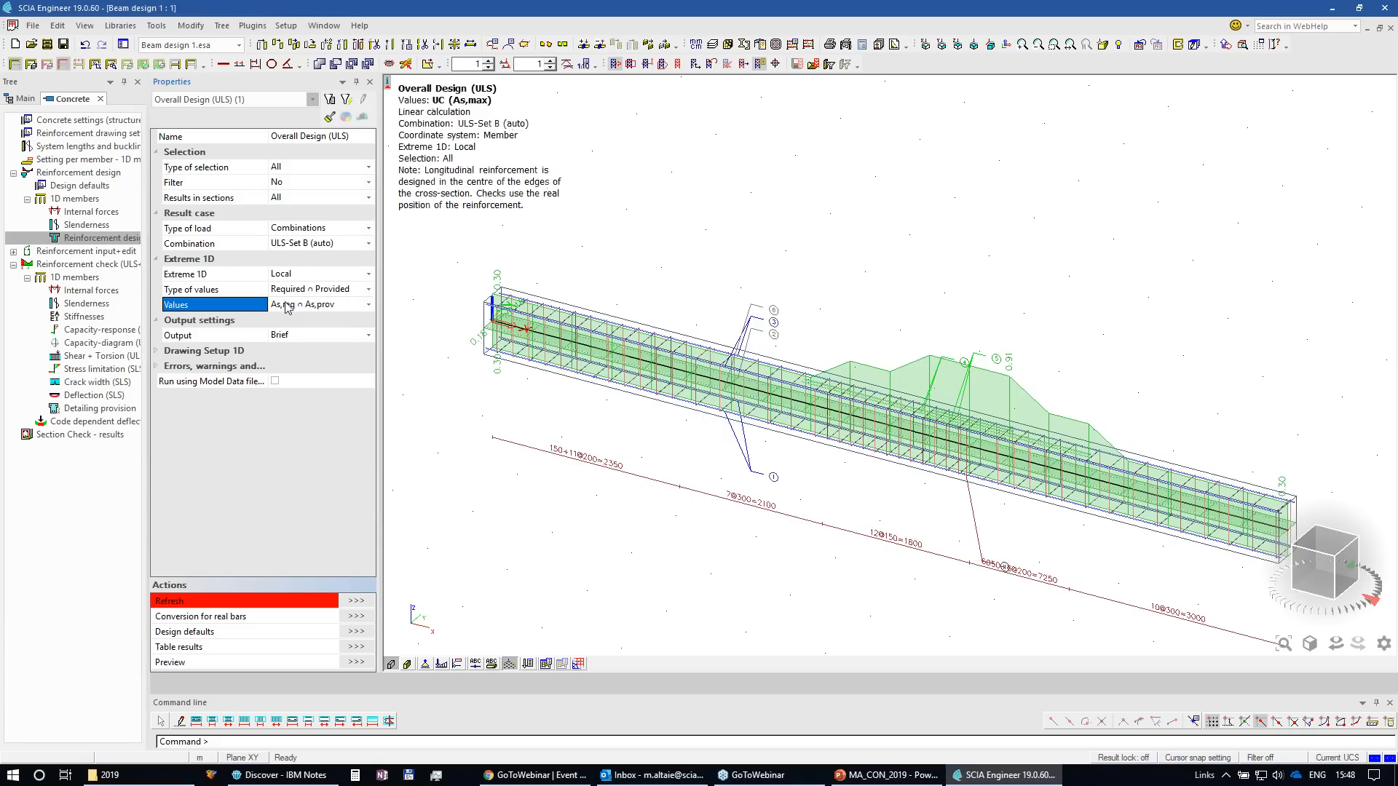
left_click(368, 602)
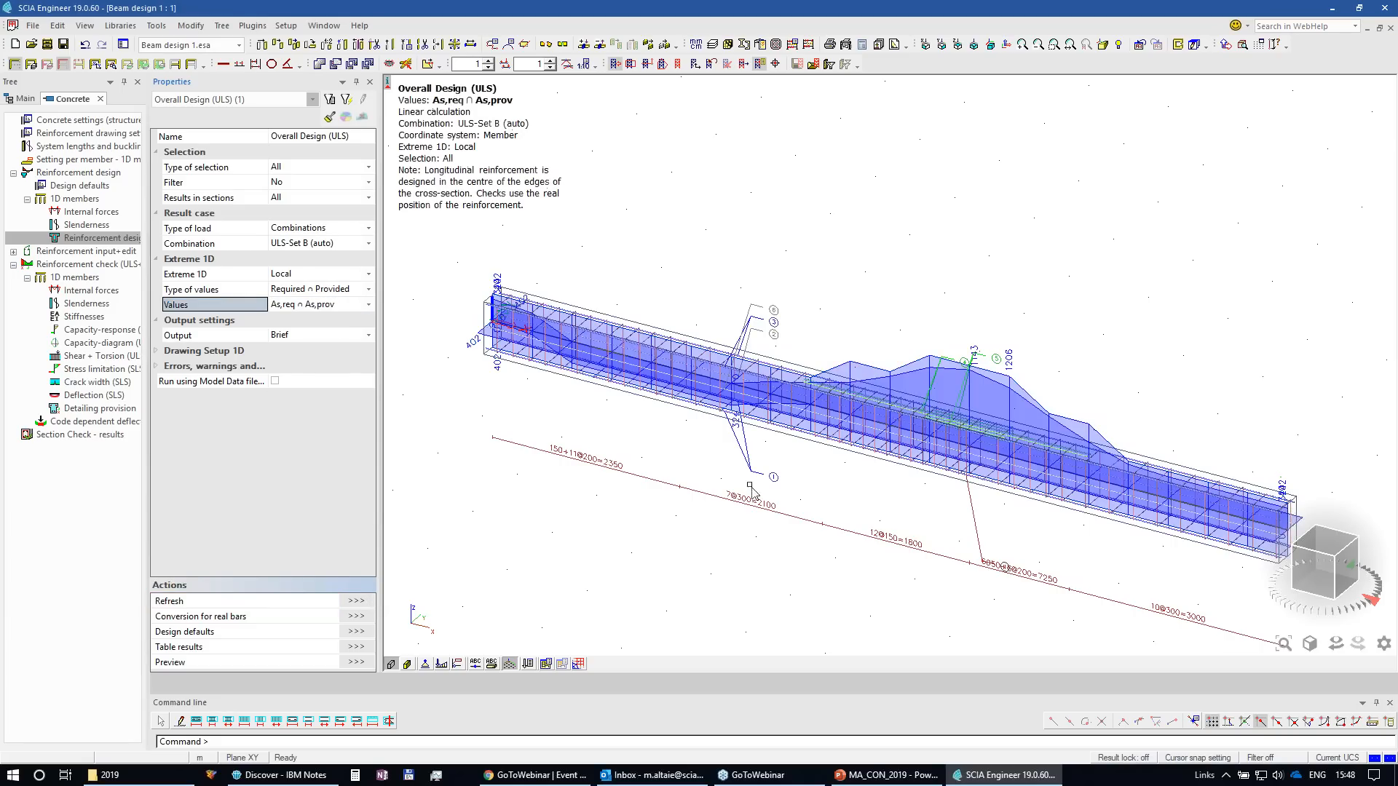
left_click(1319, 584)
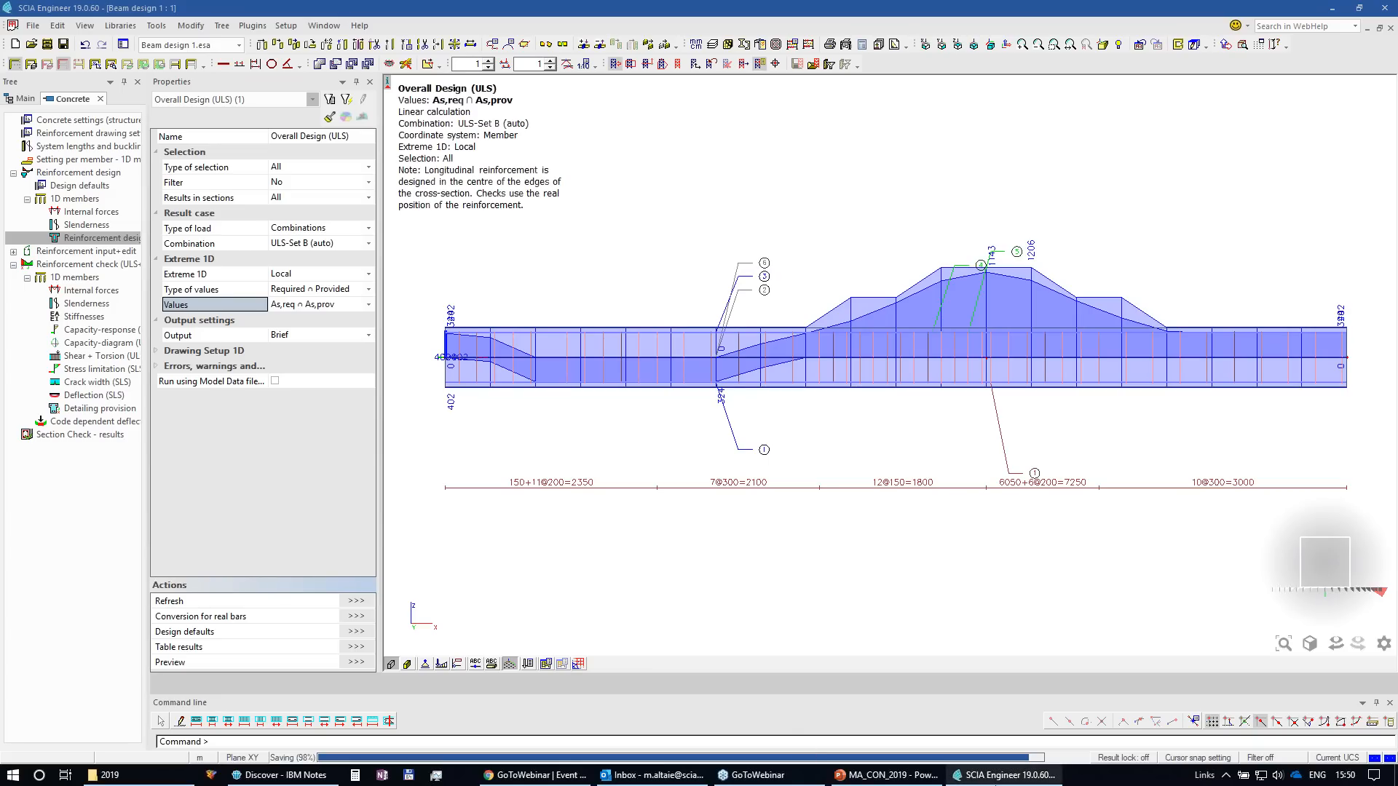
Step: Switch to the MA_CON_2019 presentation in PowerPoint
left_click(885, 778)
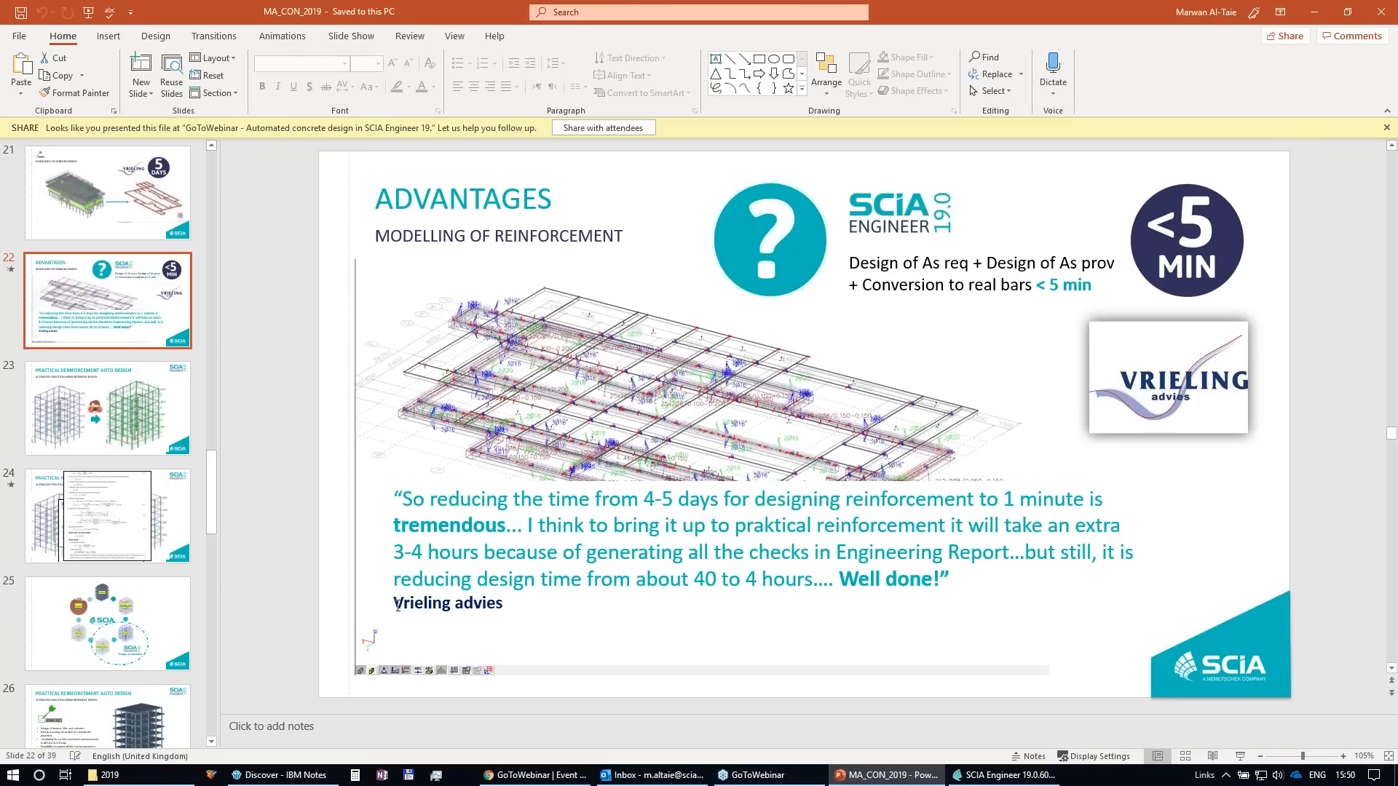
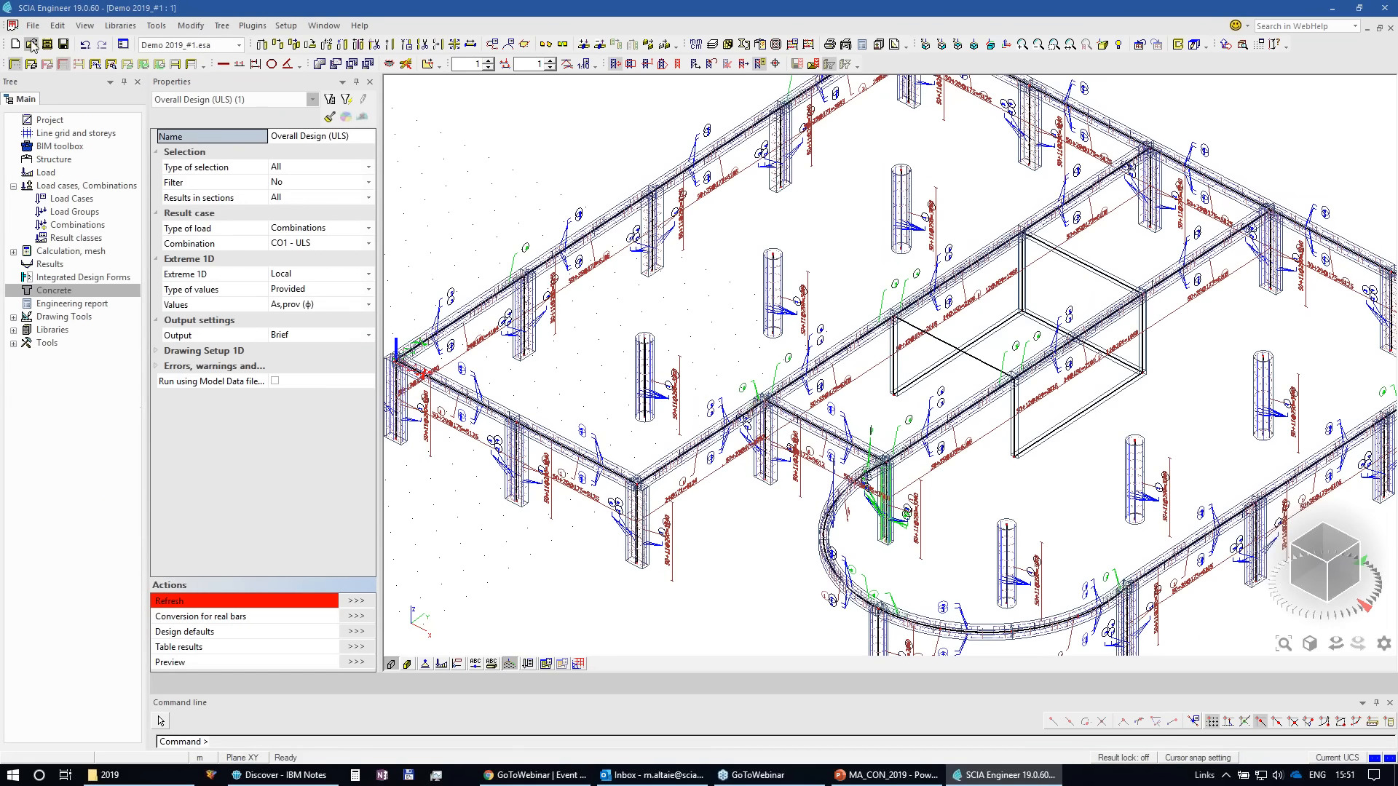
Step: Open the 2D_user_rein project from the 2019 folder and turn the slab model into a 3D view
left_click(47, 44)
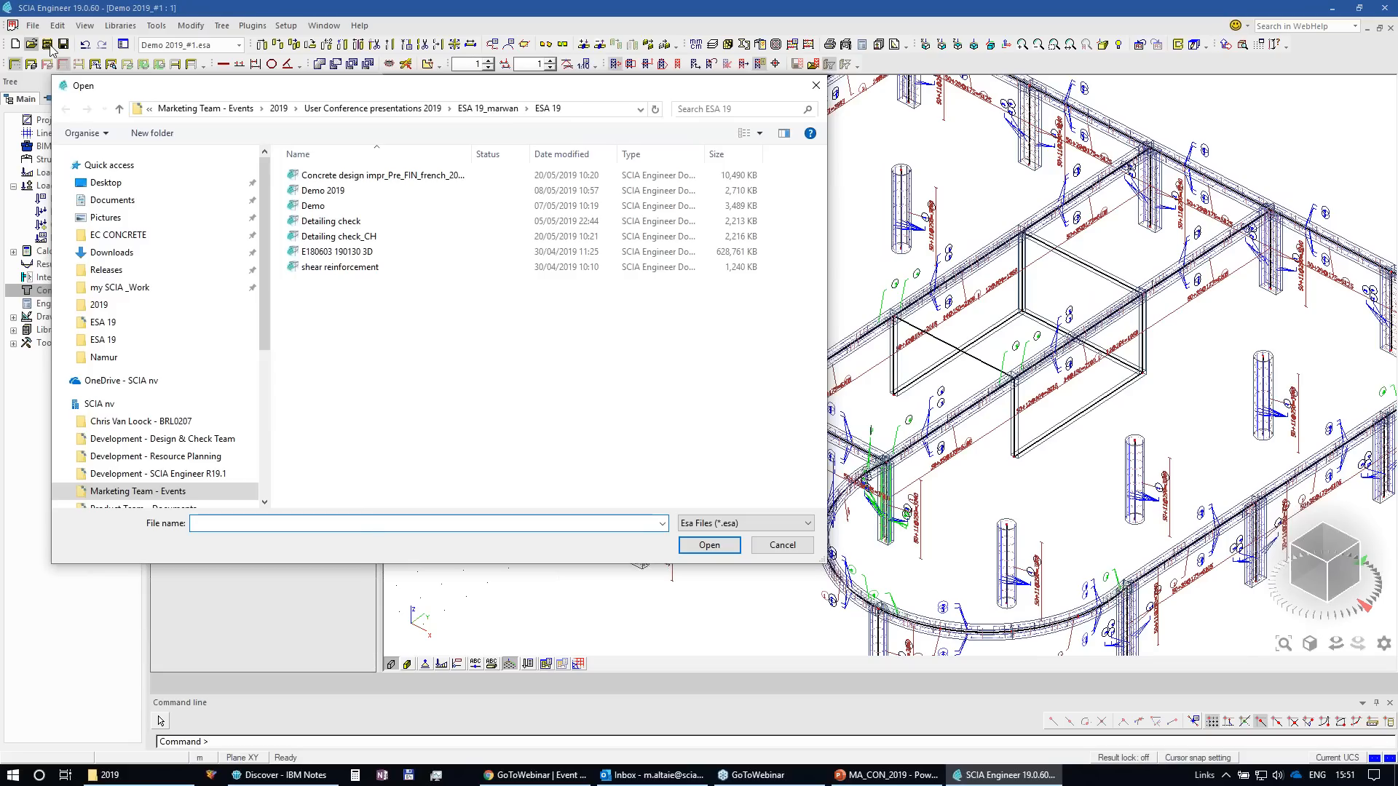
left_click(163, 305)
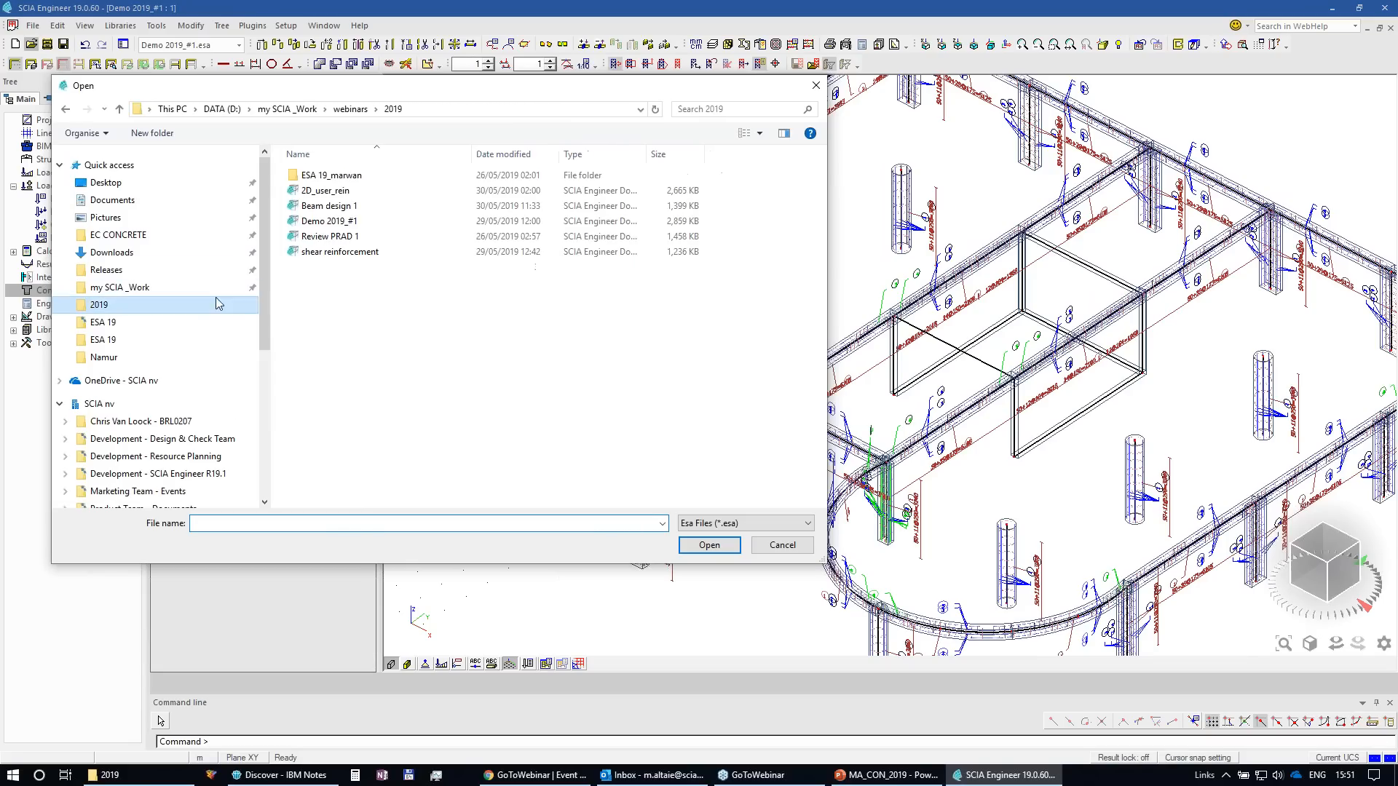
double_click(353, 192)
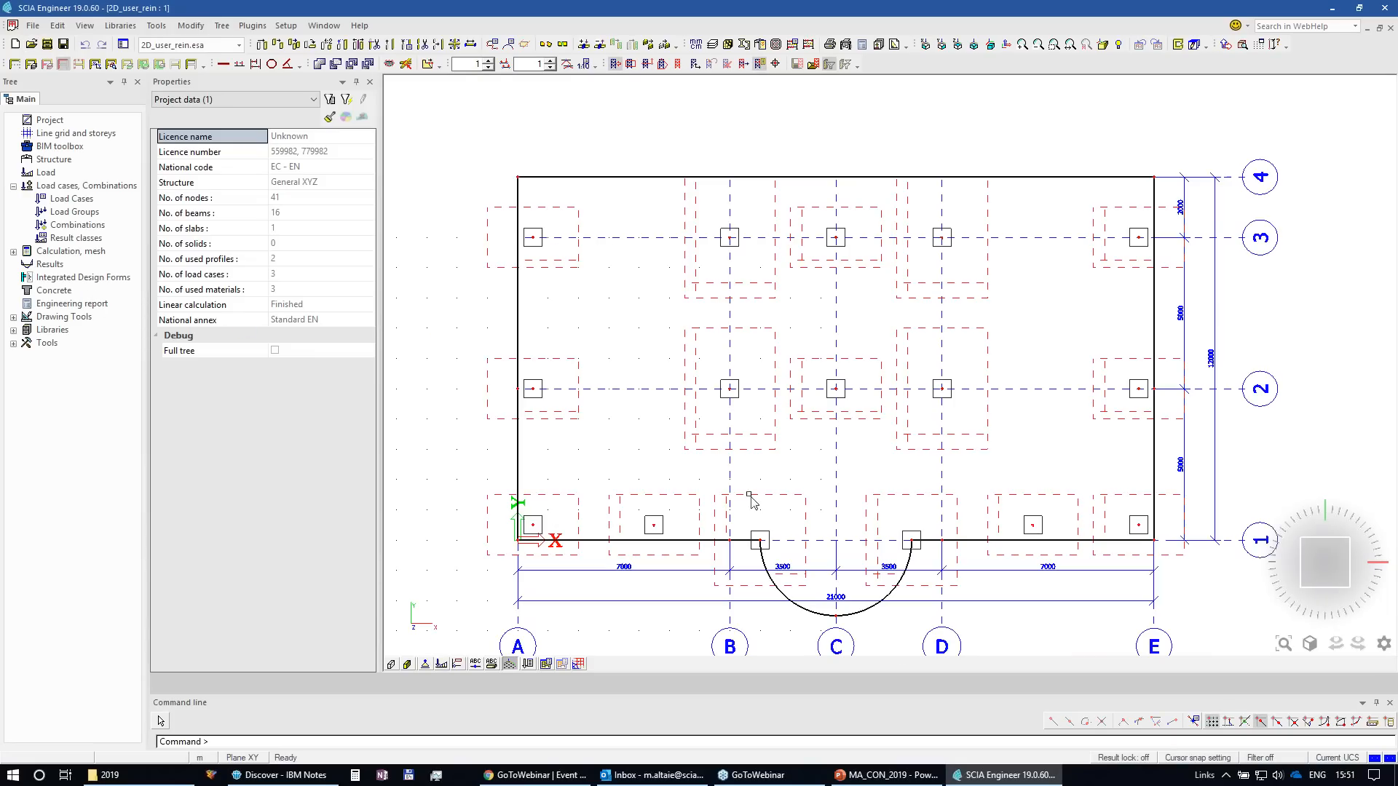
right_click_drag(1061, 609, 1073, 562, "ctrl")
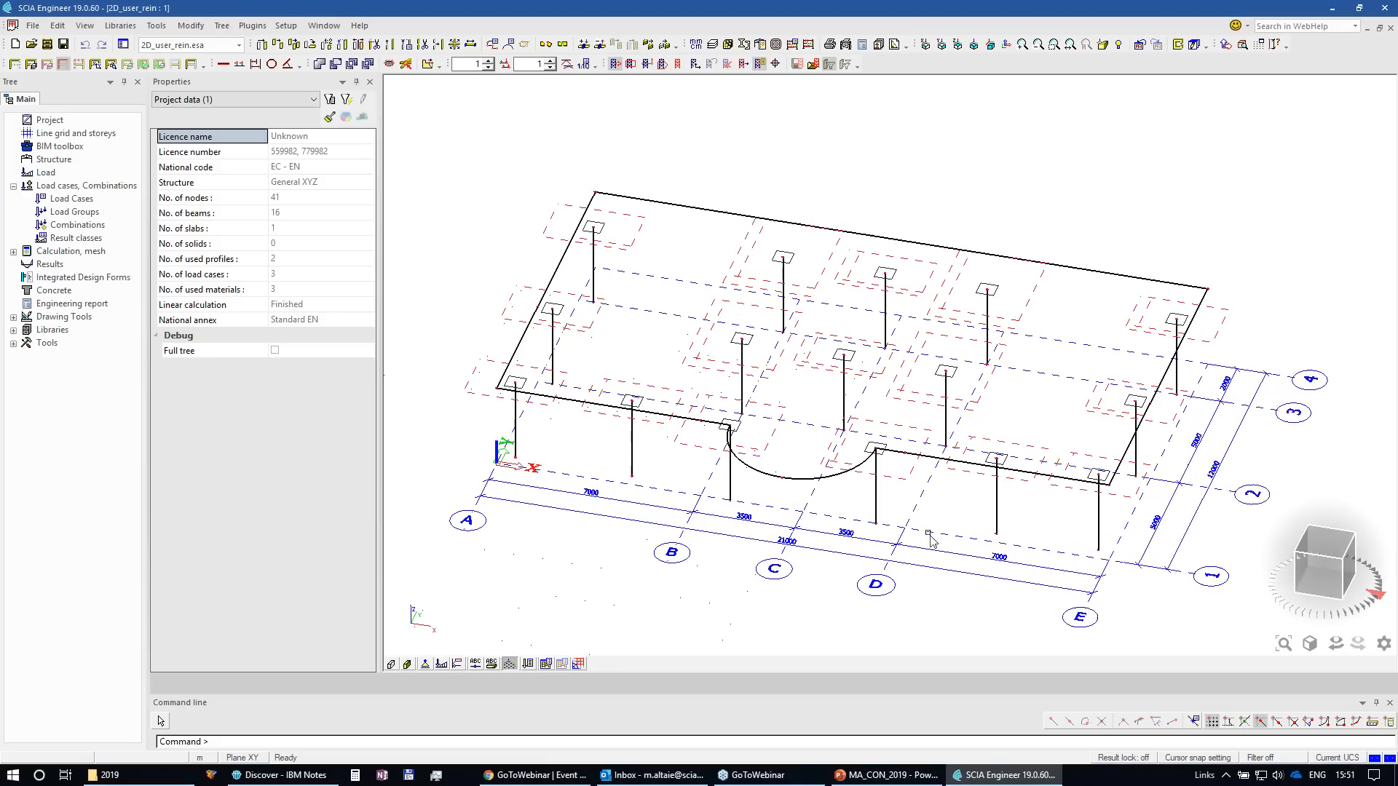
Step: Display the 2D ULS reinforcement design of the slab for As,prov,1+ without considering user reinforcement
double_click(81, 290)
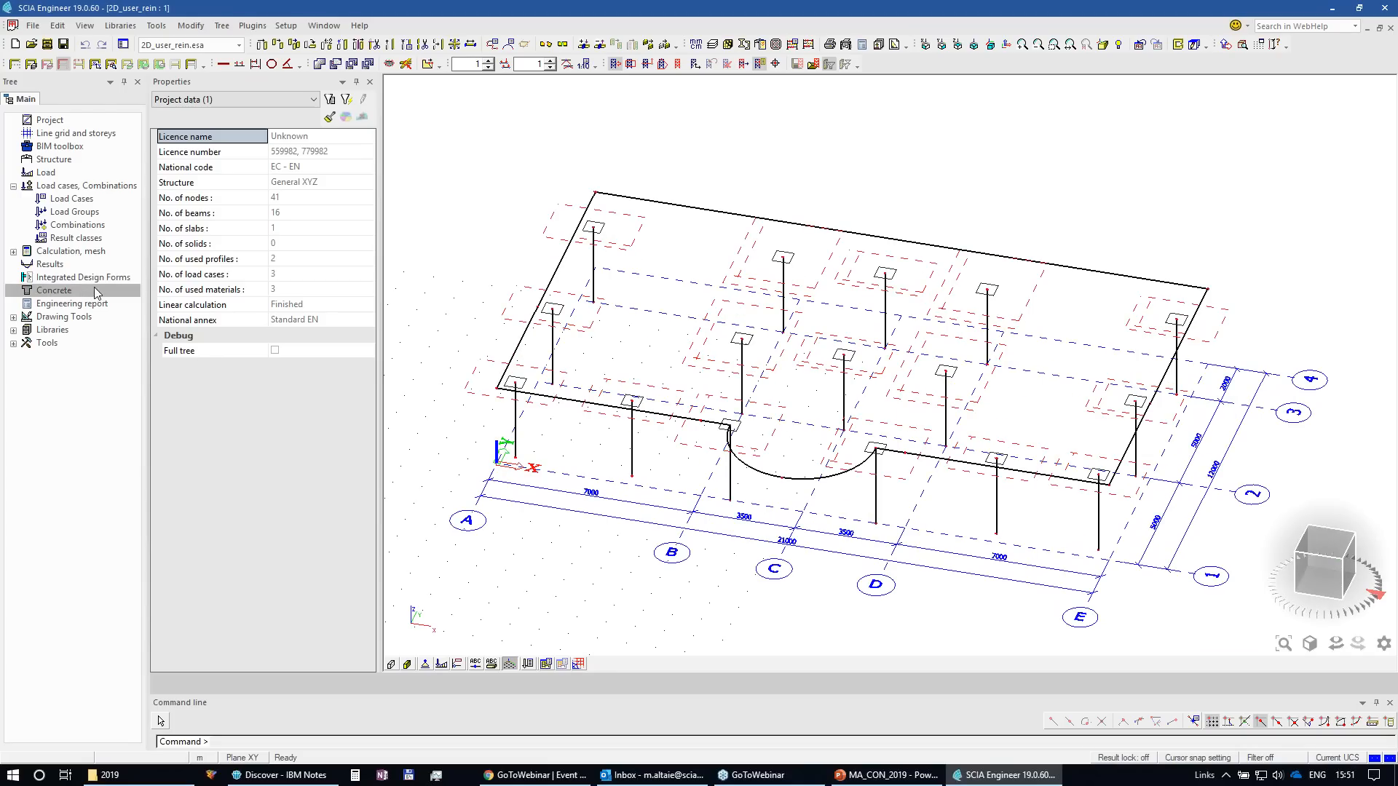
double_click(78, 185)
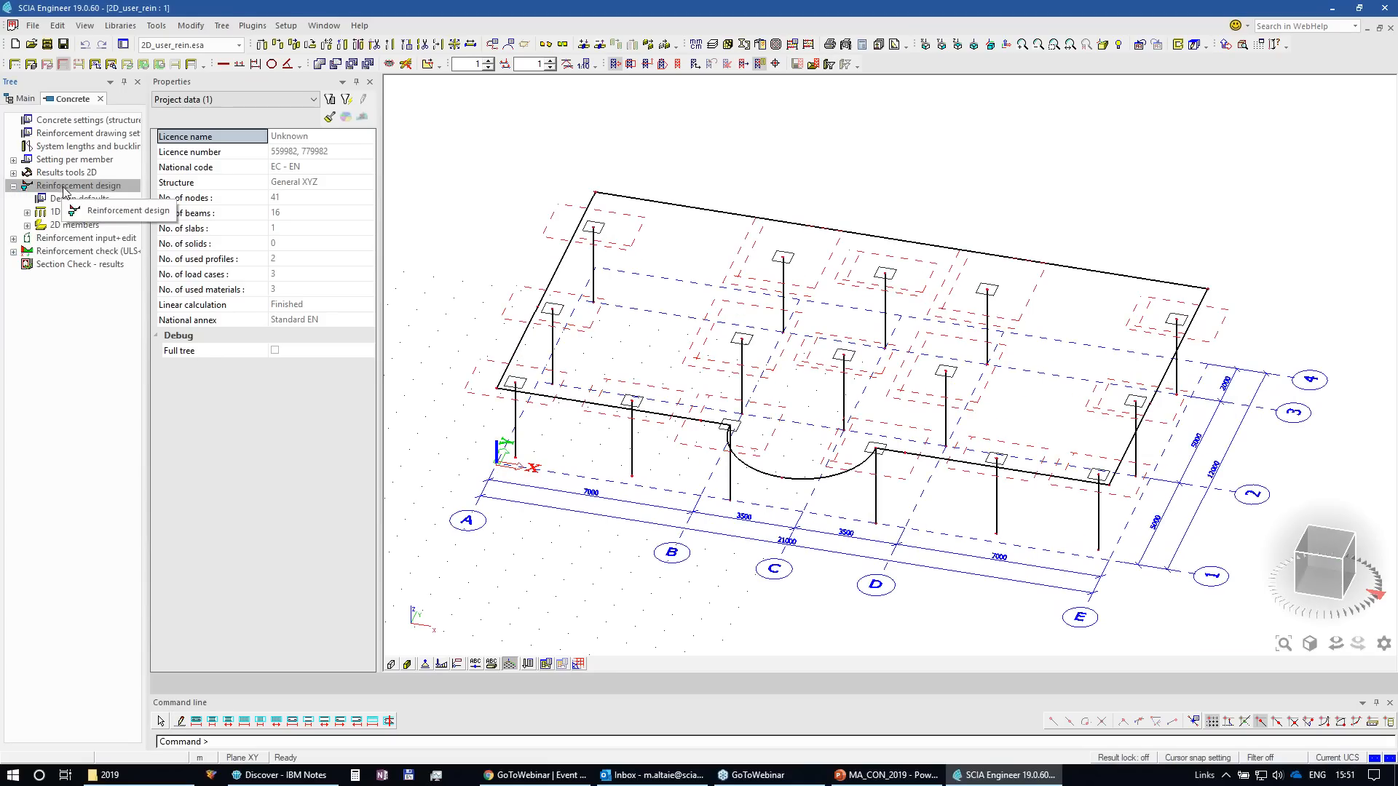
double_click(74, 225)
double_click(96, 257)
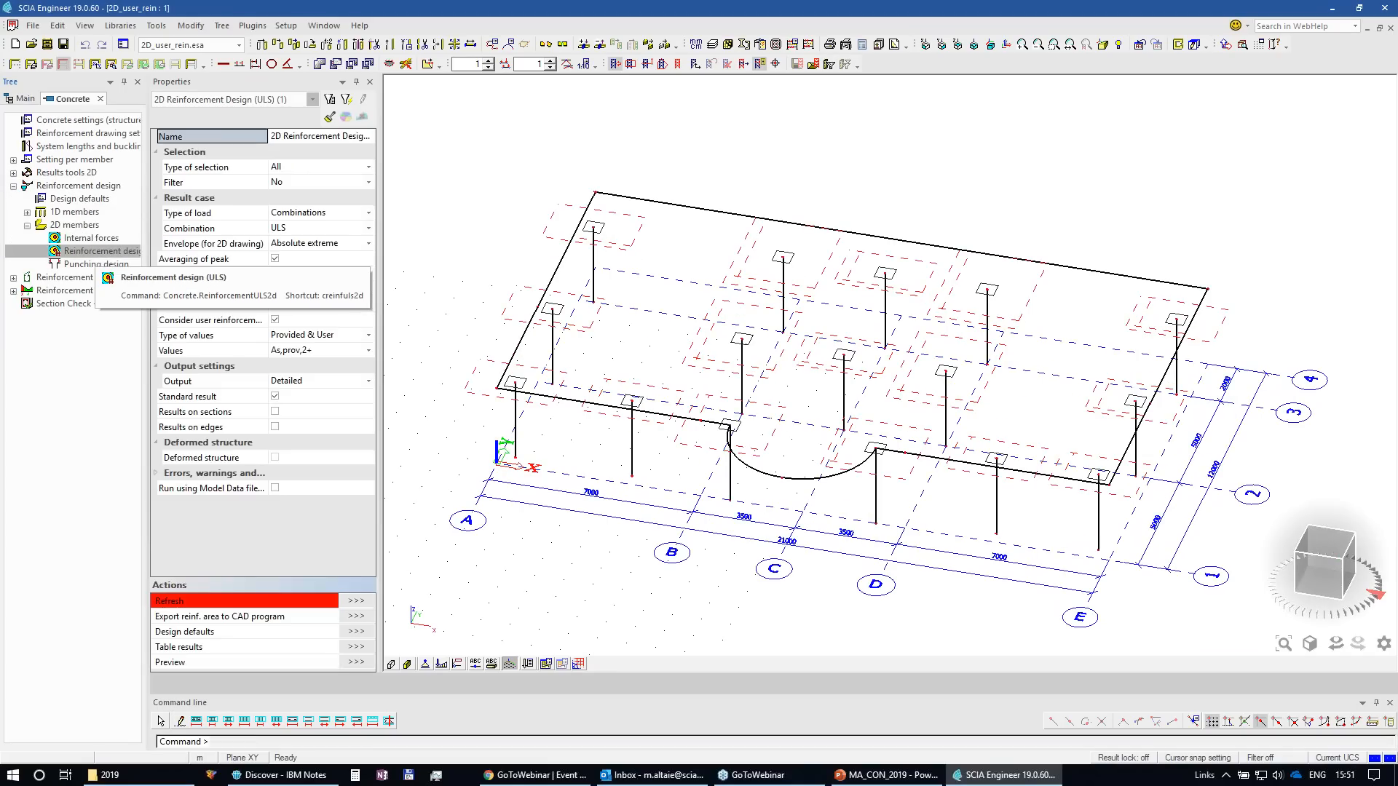
left_click(276, 320)
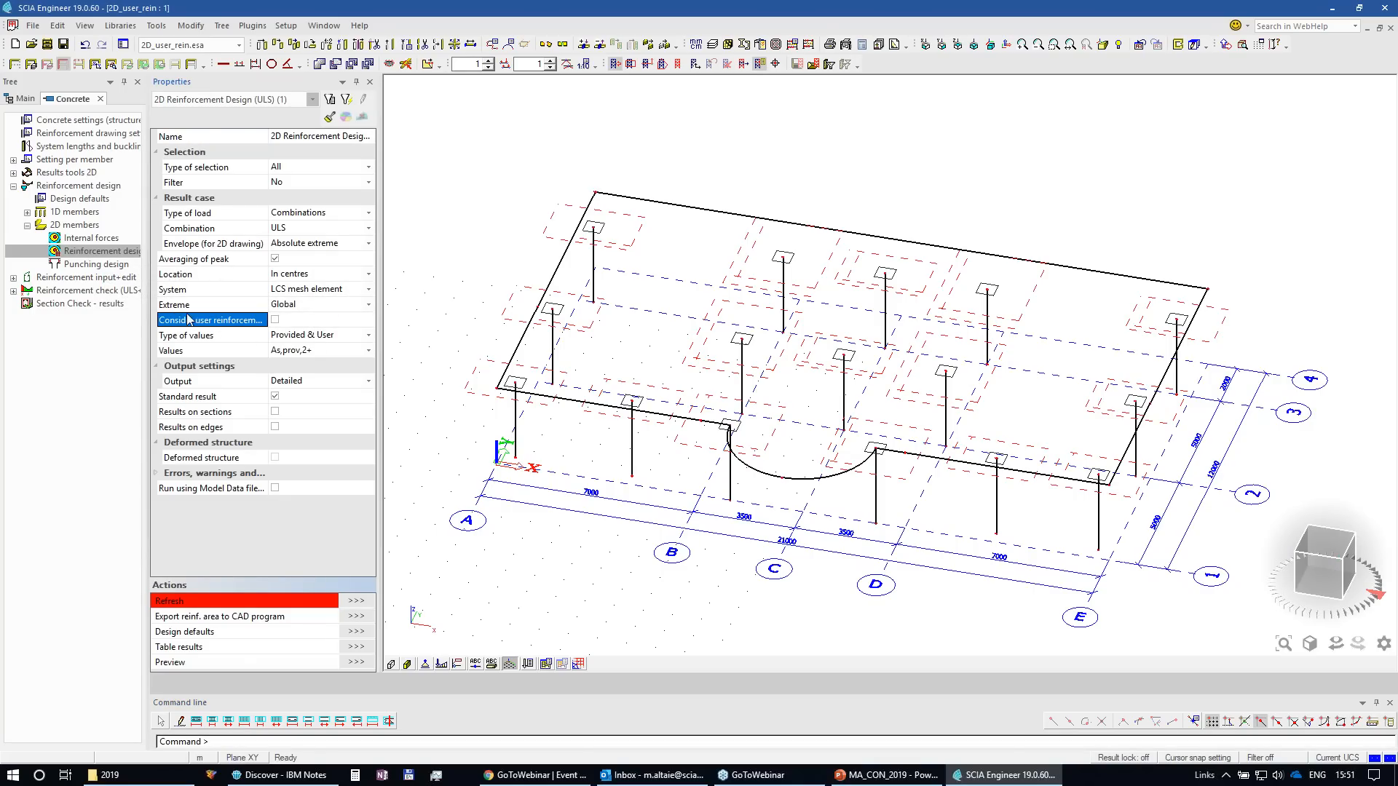
left_click(317, 352)
left_click(313, 361)
left_click(354, 605)
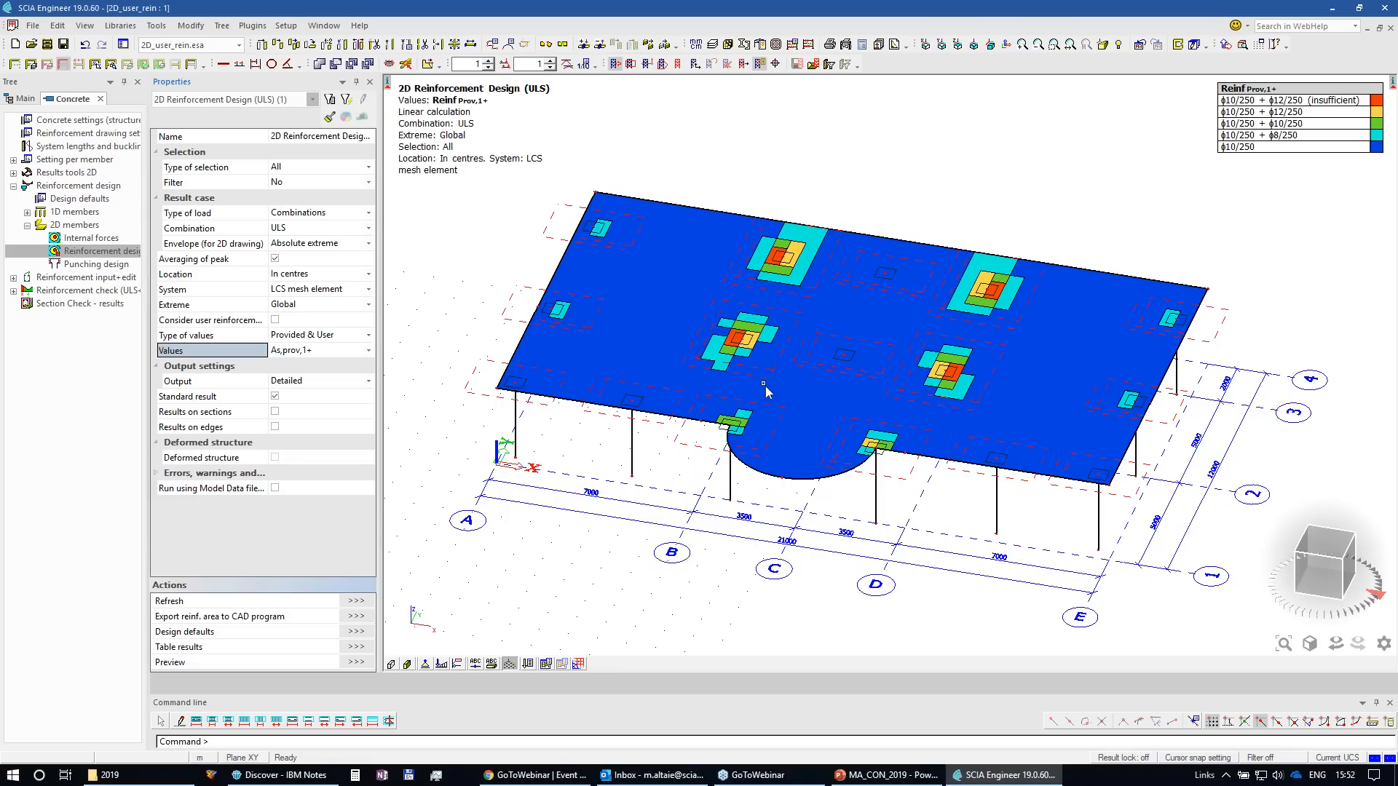
Step: Include user reinforcement in the 2D reinforcement design and refresh the slab results
left_click(275, 320)
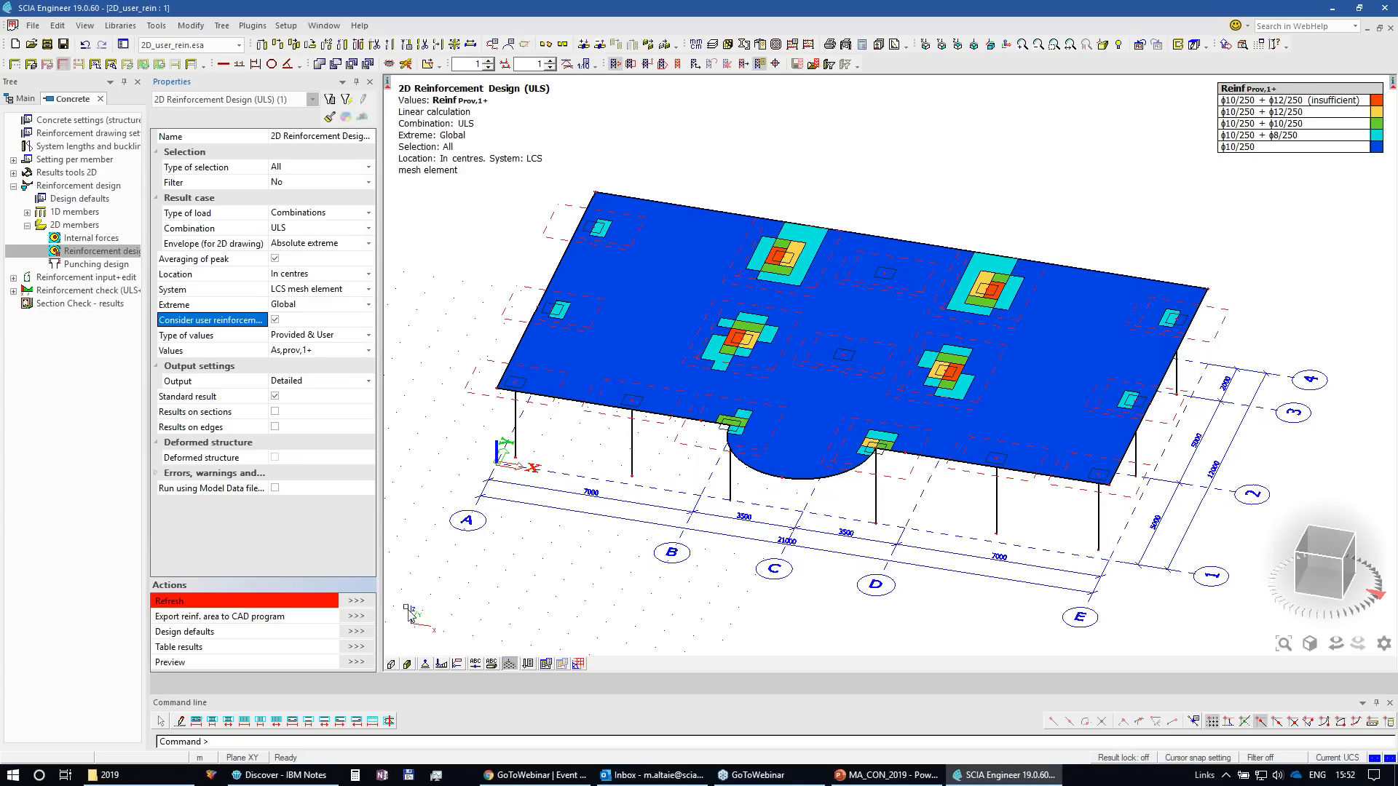
left_click(369, 601)
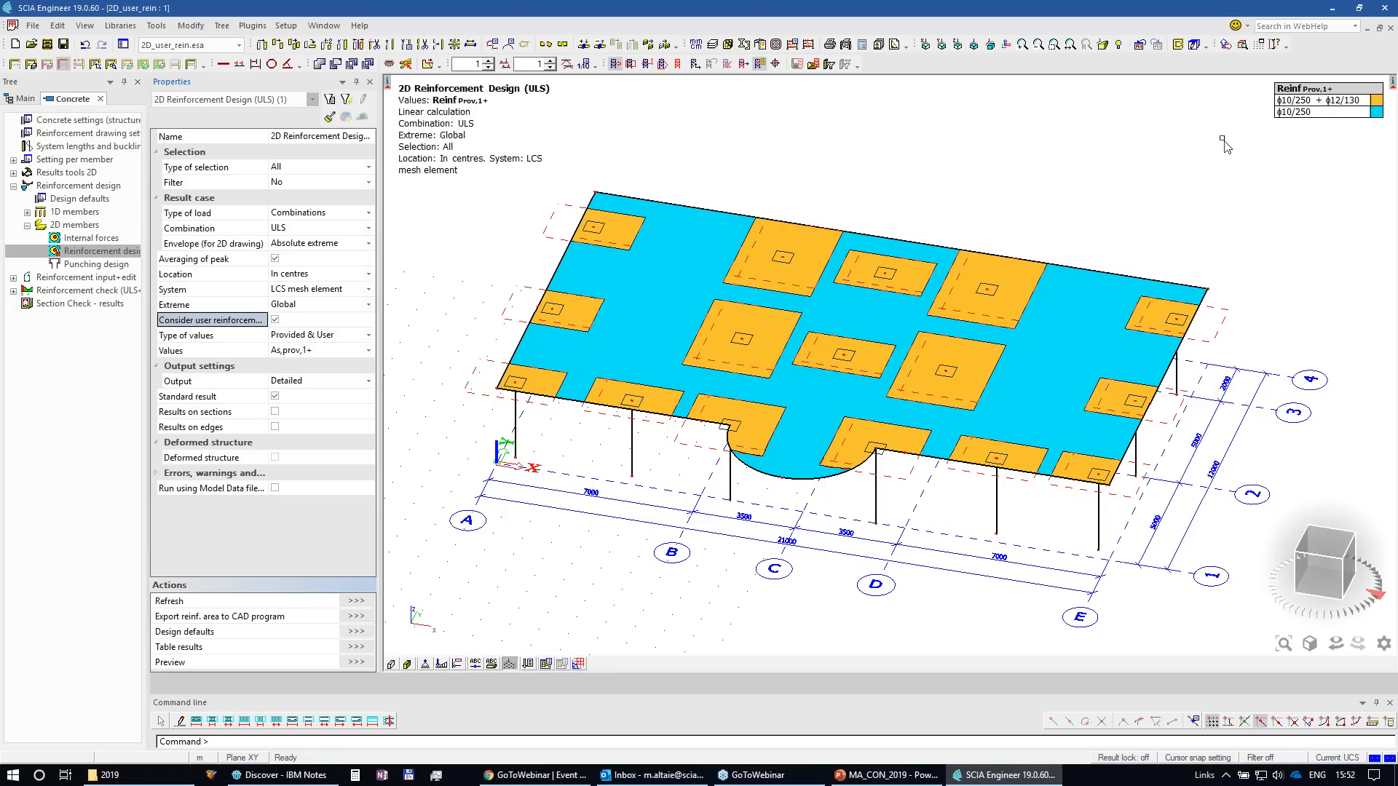
Step: Open the design defaults and view the beam slab's template of provided reinforcement for a rectangular section
double_click(96, 199)
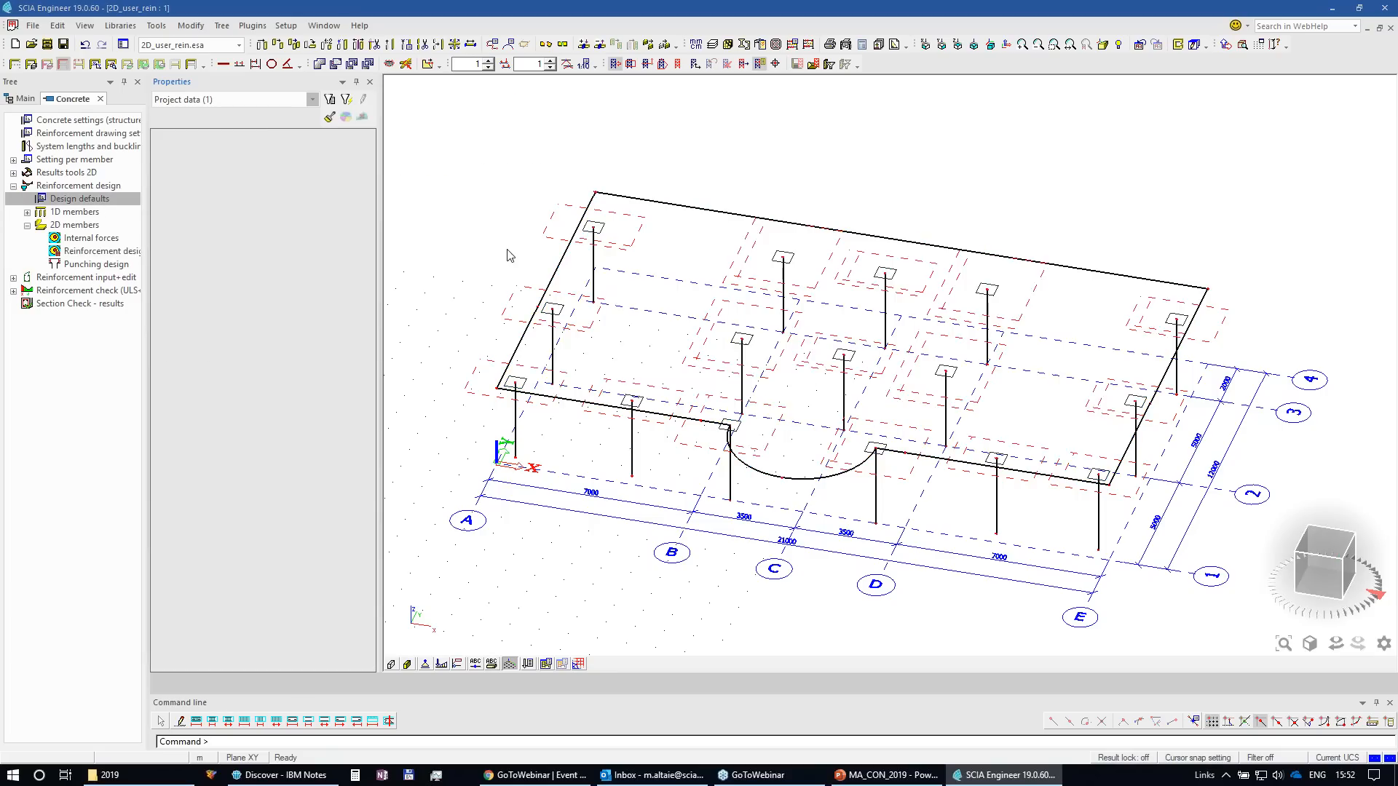
scroll(613, 505, "down", 5)
left_click(611, 395)
left_click(609, 395)
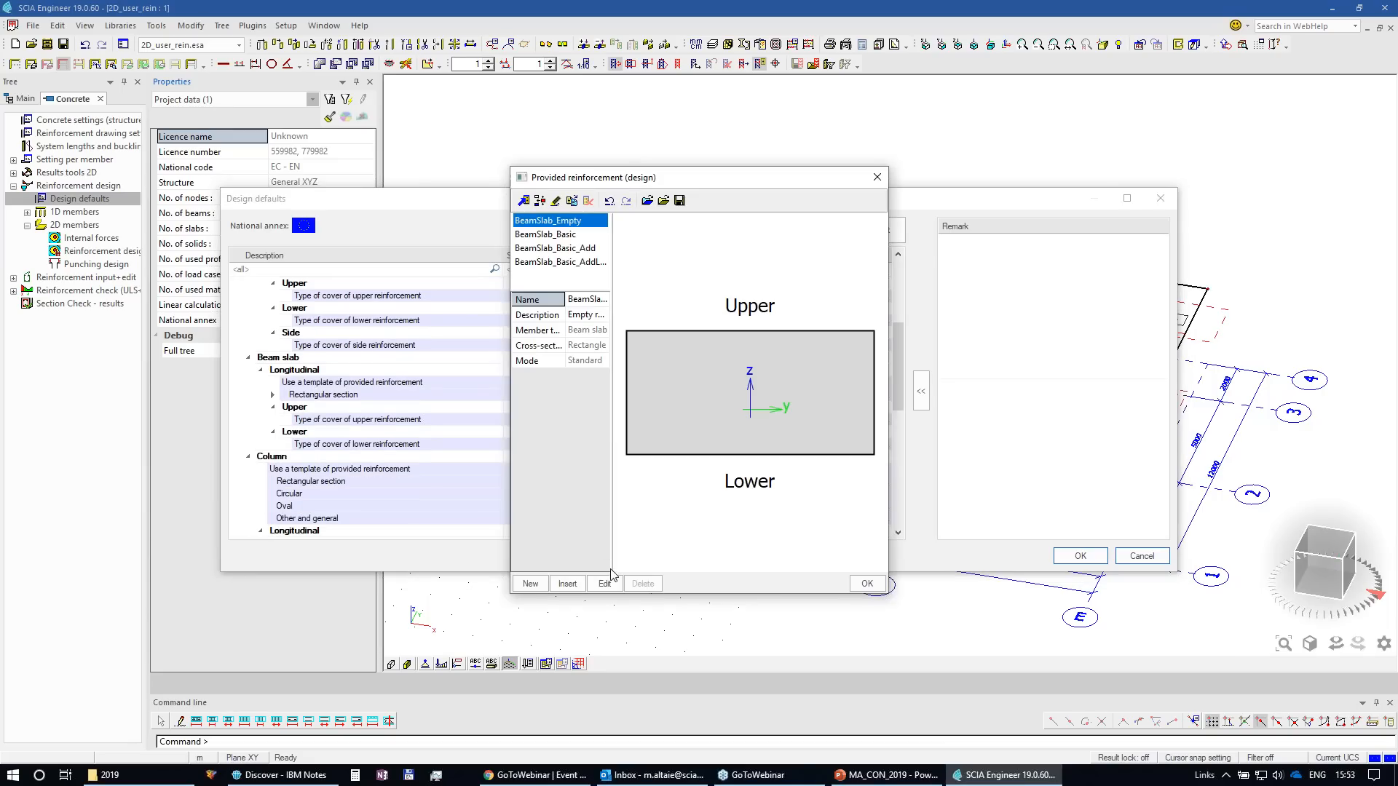
left_click(877, 177)
Step: Examine the basic and additional reinforcement in the plate template Plate_Basic_AddListDiam_Both, and close the design defaults without changes
scroll(594, 473, "down", 3)
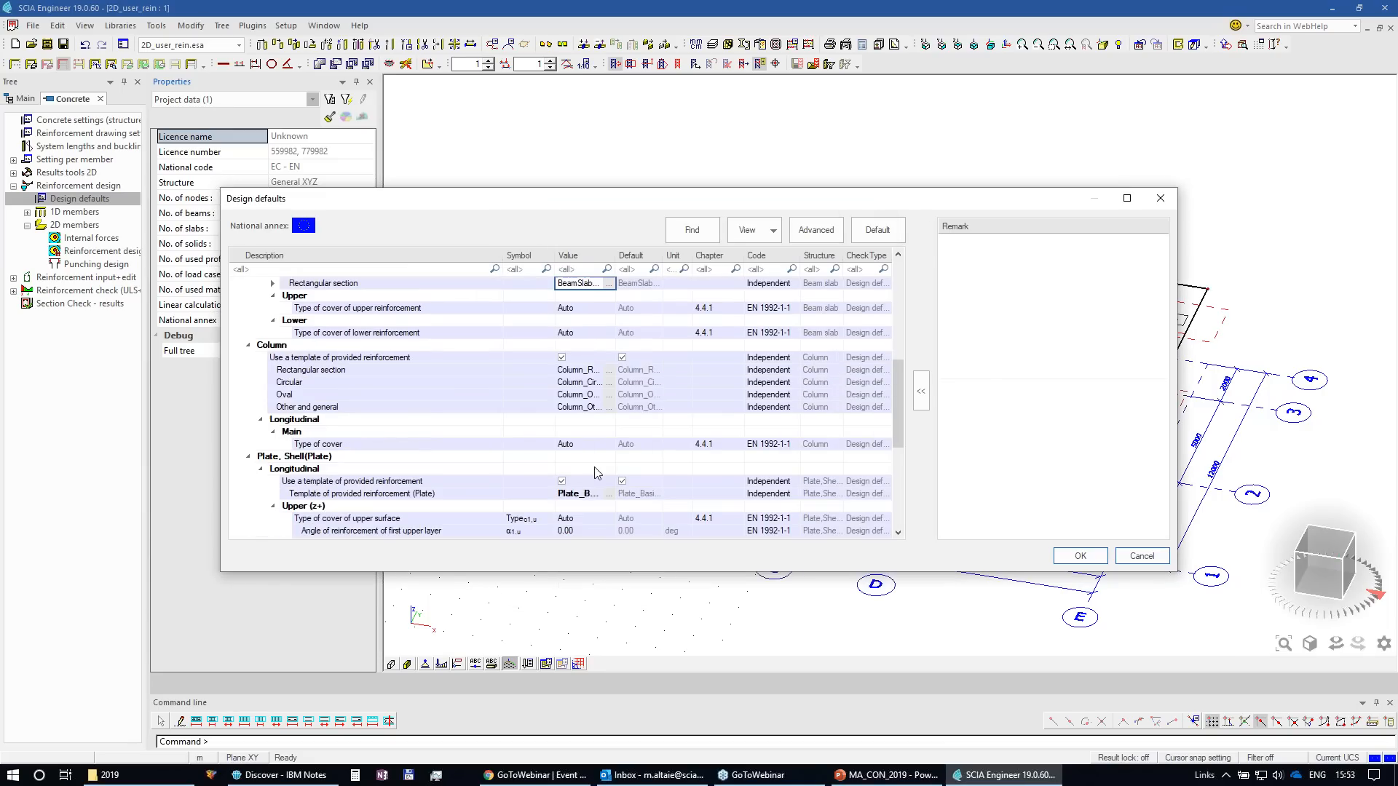
left_click(604, 493)
left_click(609, 494)
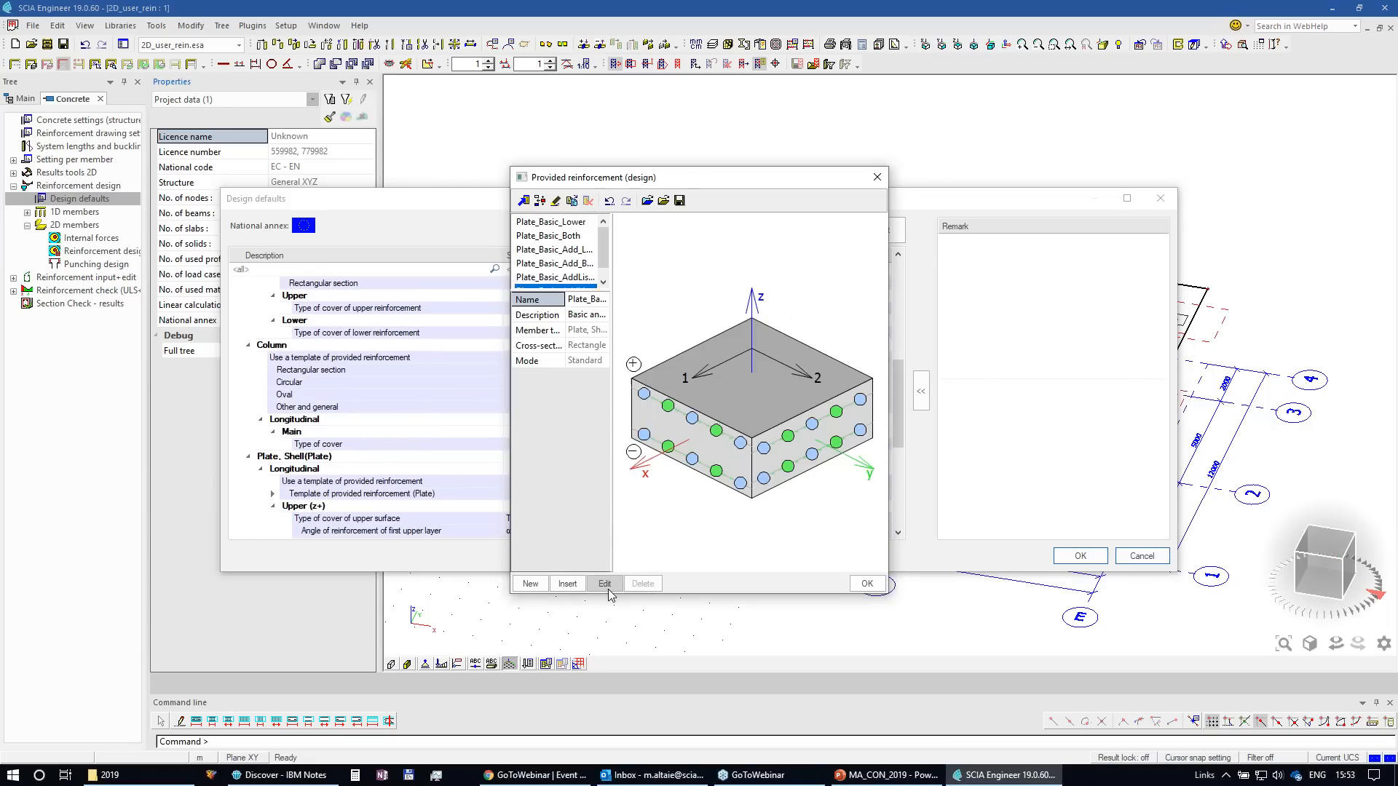
left_click(604, 583)
left_click(704, 342)
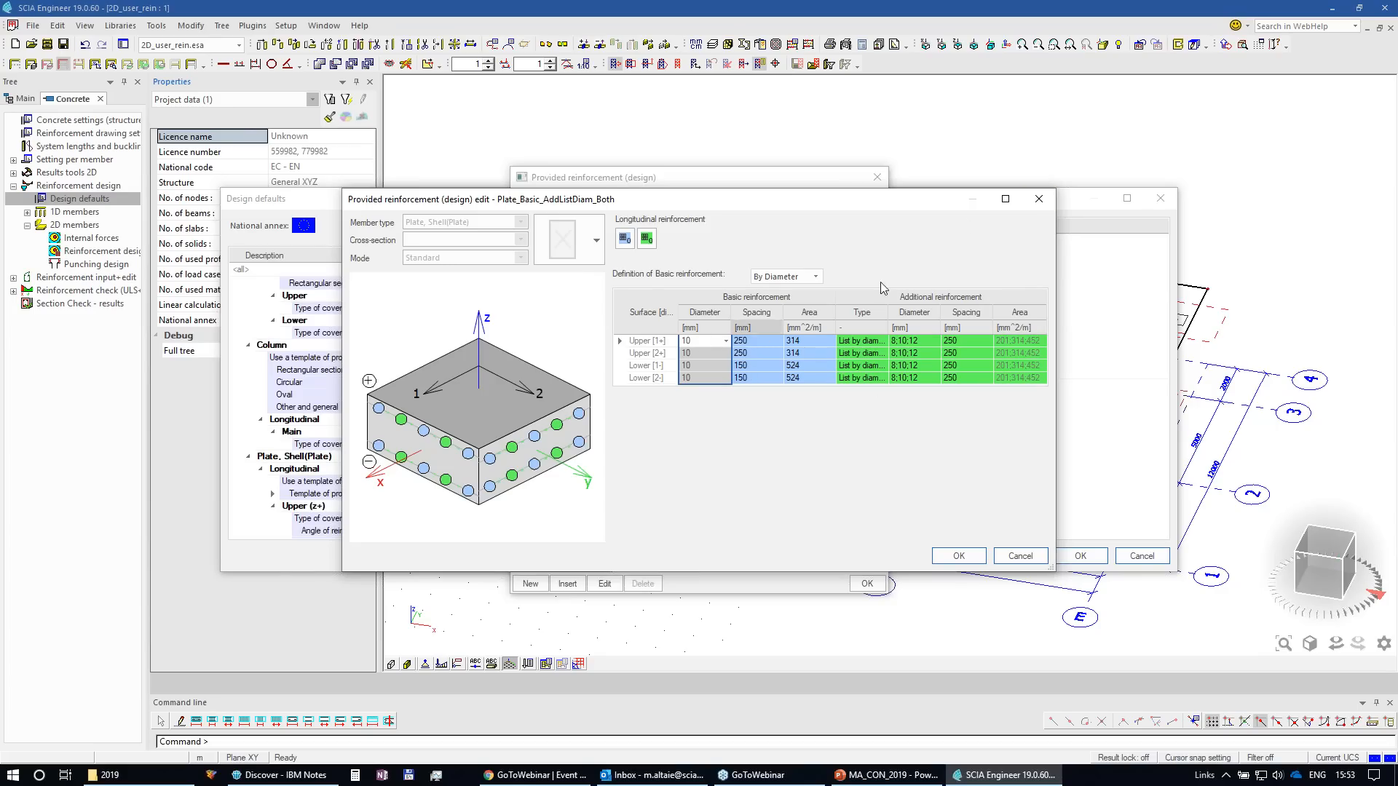
left_click(1039, 198)
left_click(876, 182)
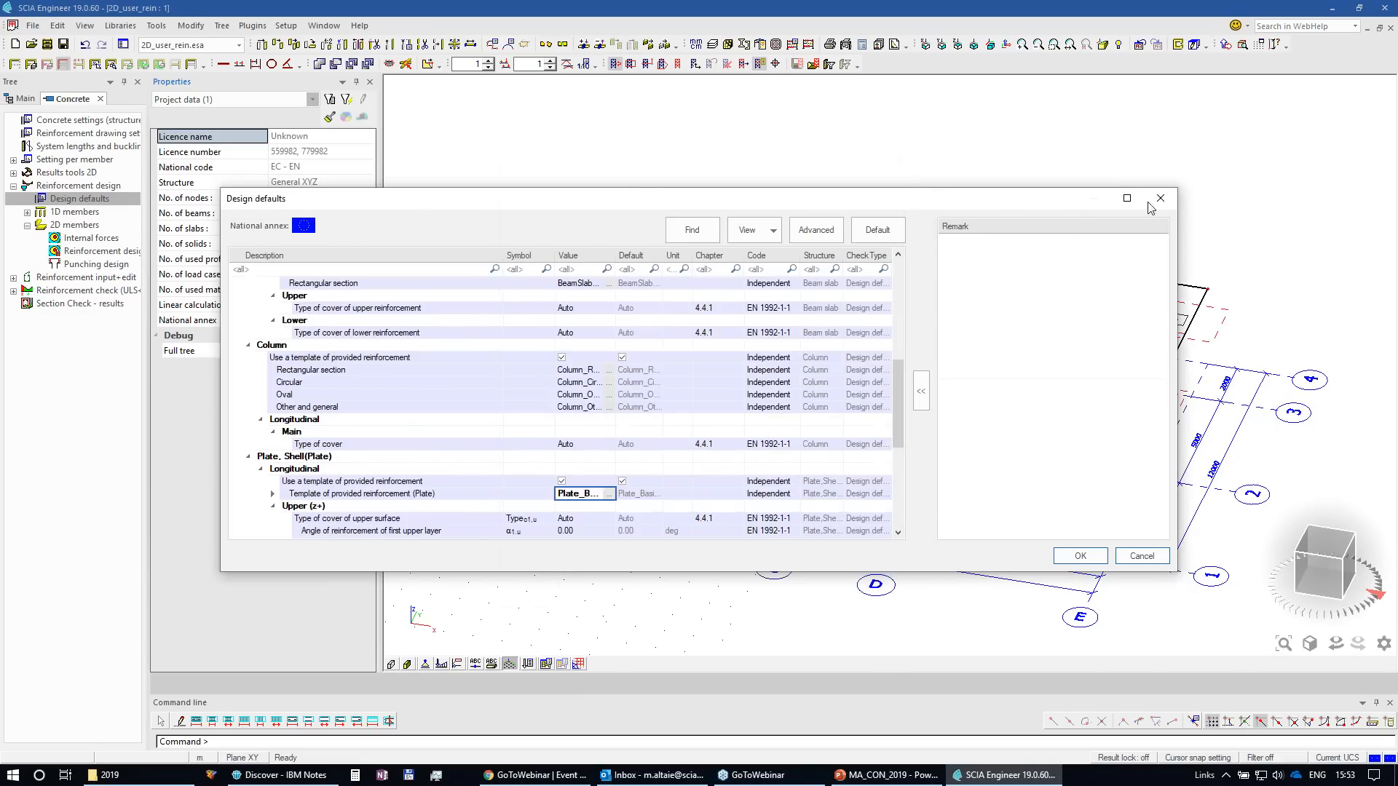
left_click(1161, 198)
Step: Compare the slab's As,prov,1+ results without and with user reinforcement, refreshing the 2D reinforcement design each time
left_click(110, 251)
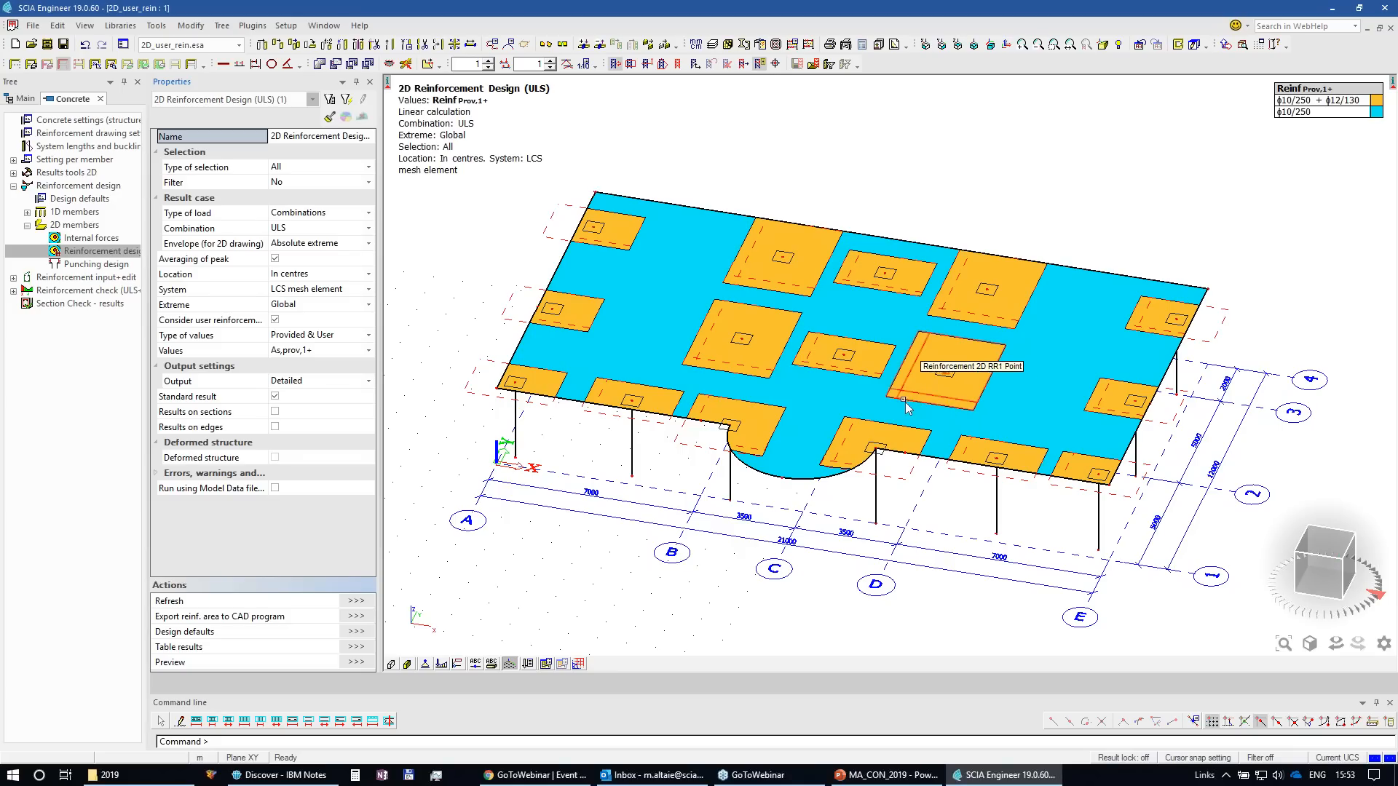
left_click(276, 319)
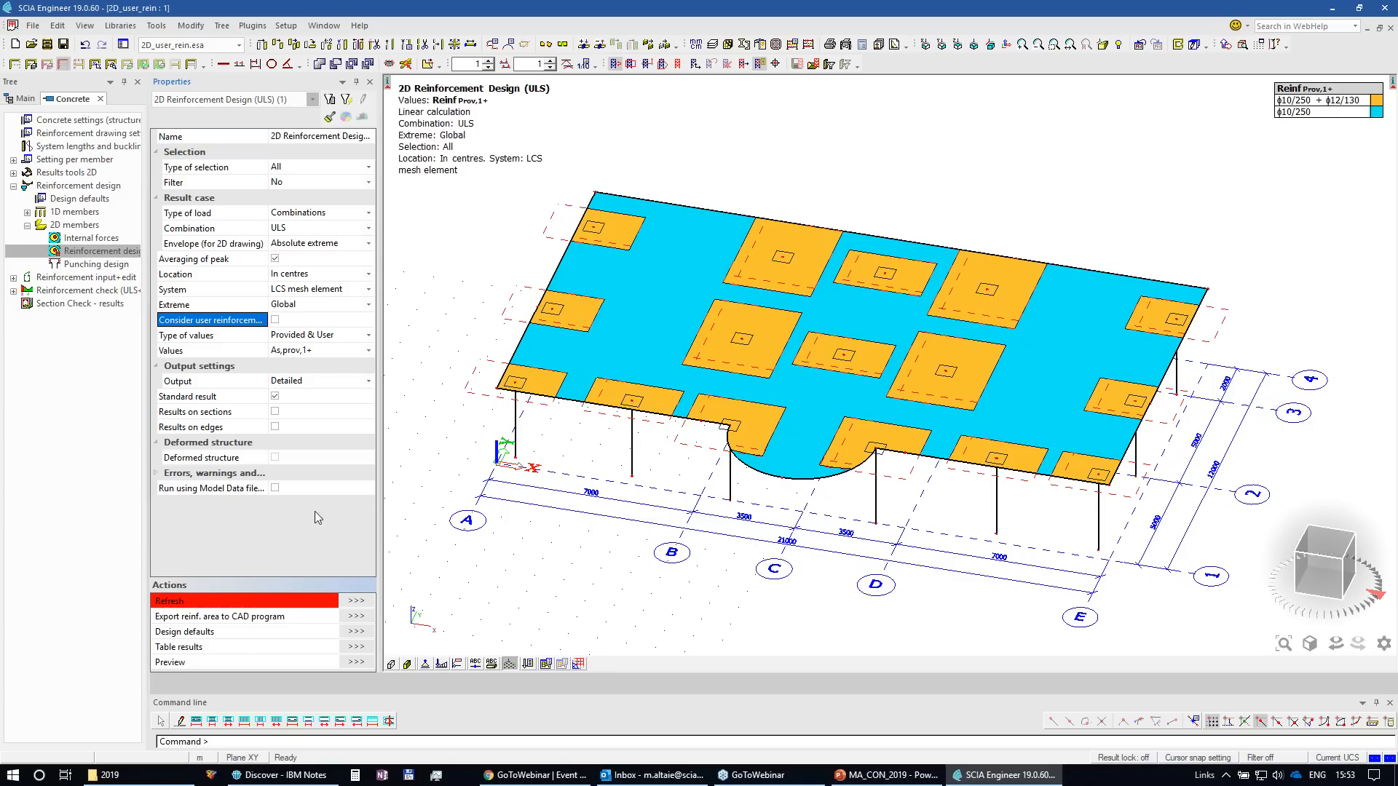
left_click(355, 602)
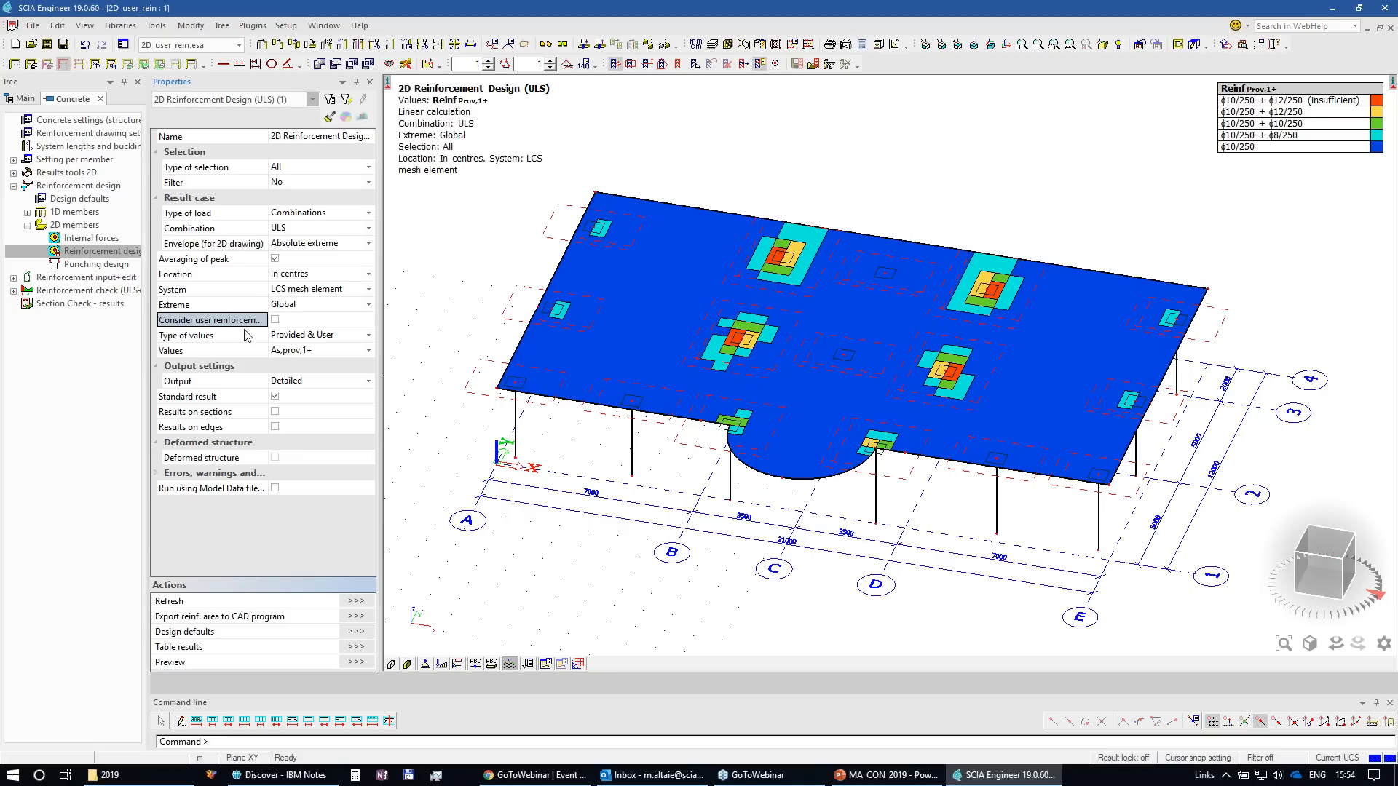
left_click(274, 320)
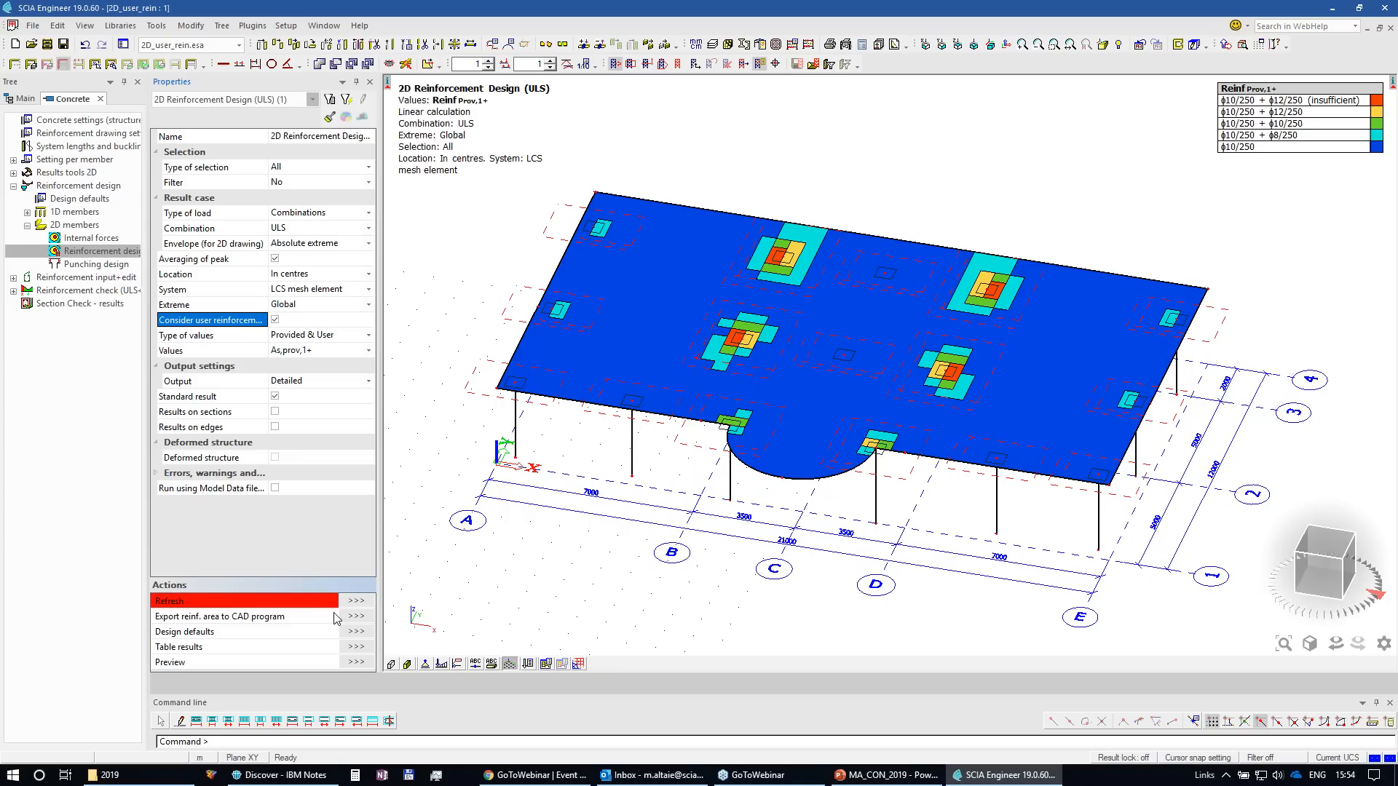
left_click(355, 601)
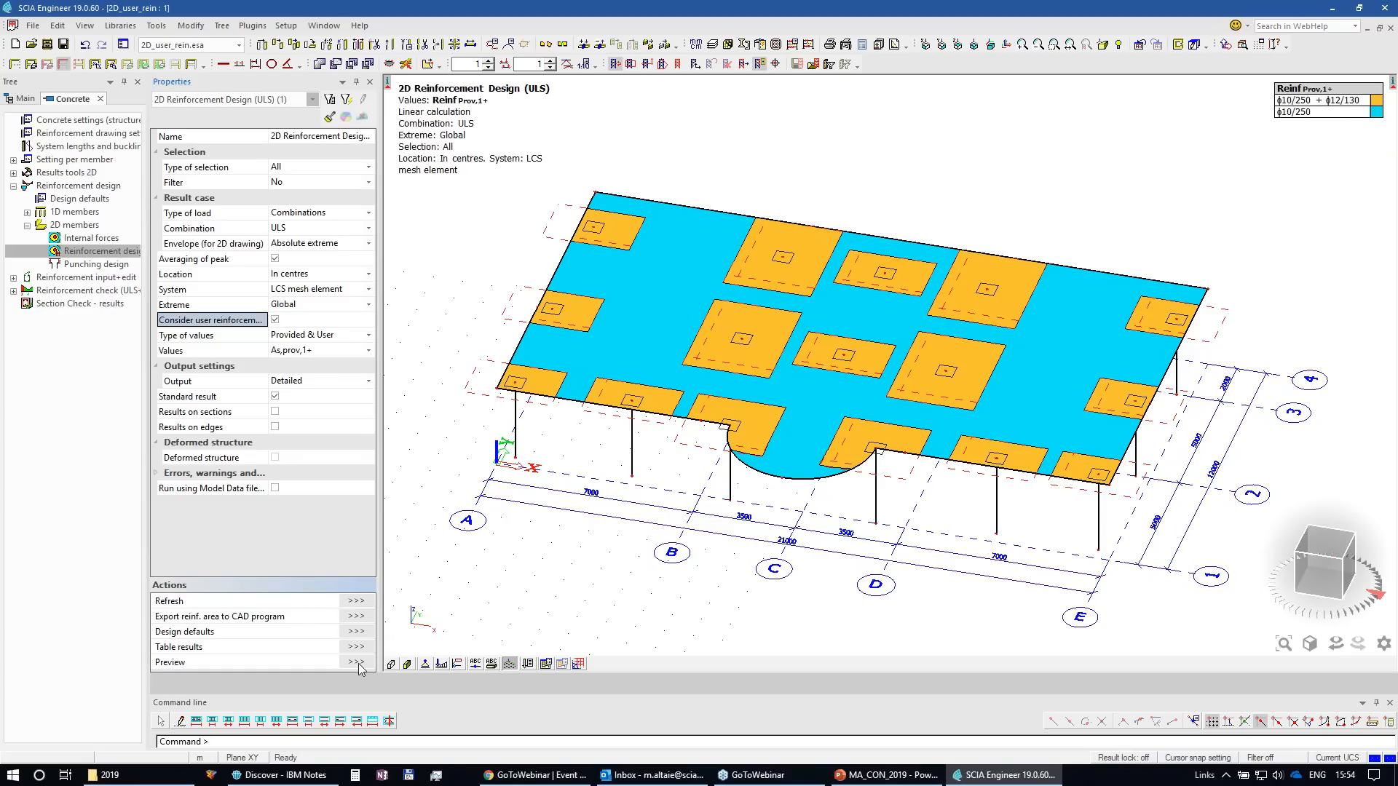
Step: Set the 2D reinforcement design output to Standard, preview the report, and dock the widened preview beside the model
left_click(324, 381)
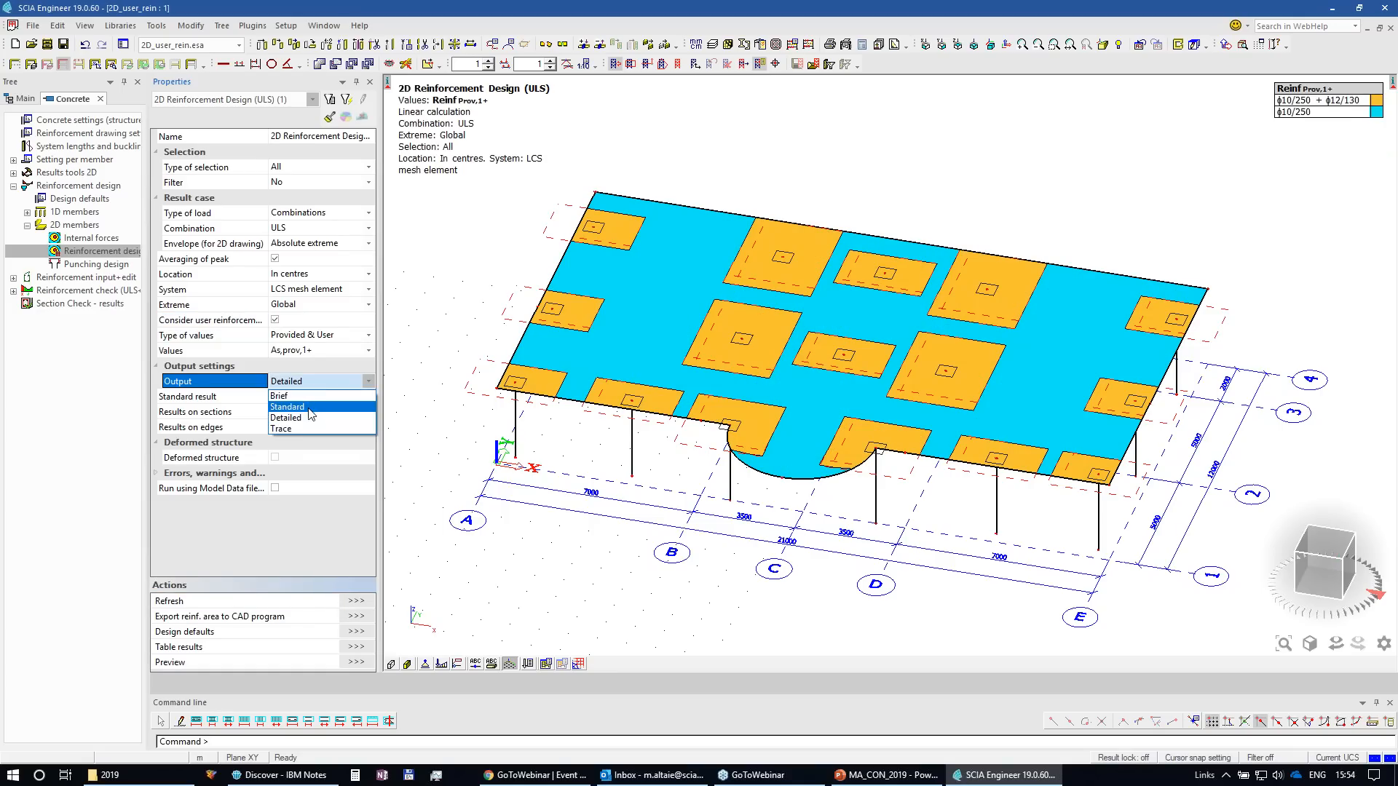
left_click(312, 397)
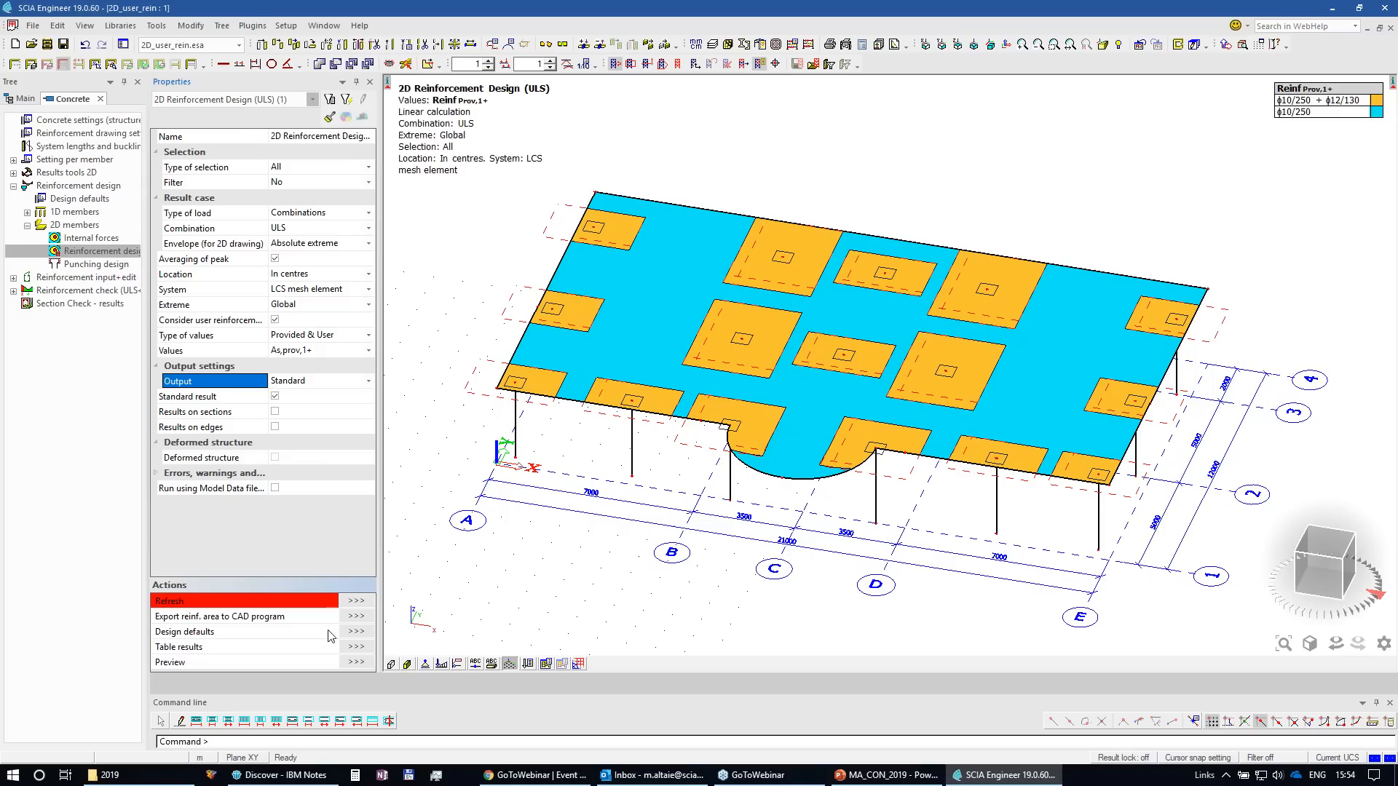
left_click(350, 662)
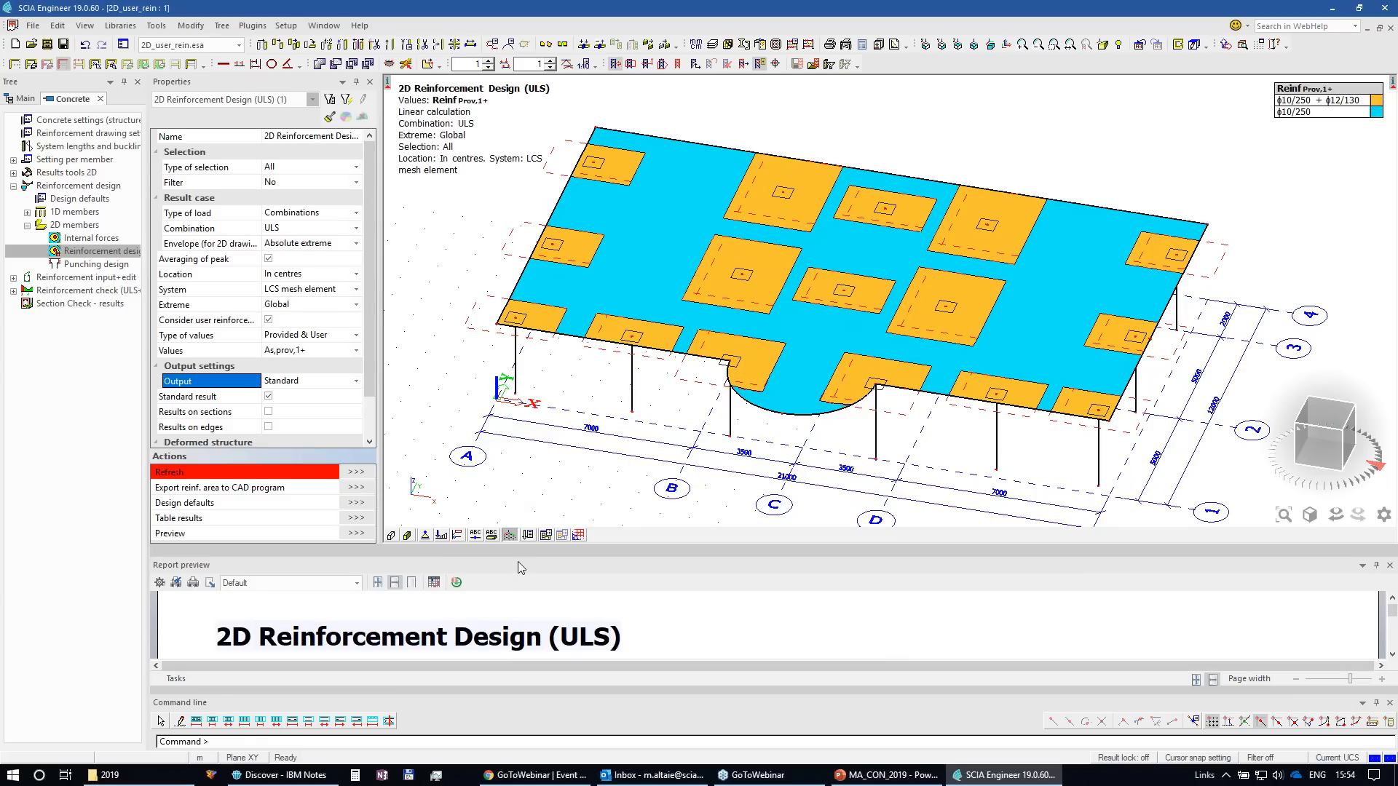
left_click_drag(318, 565, 921, 377)
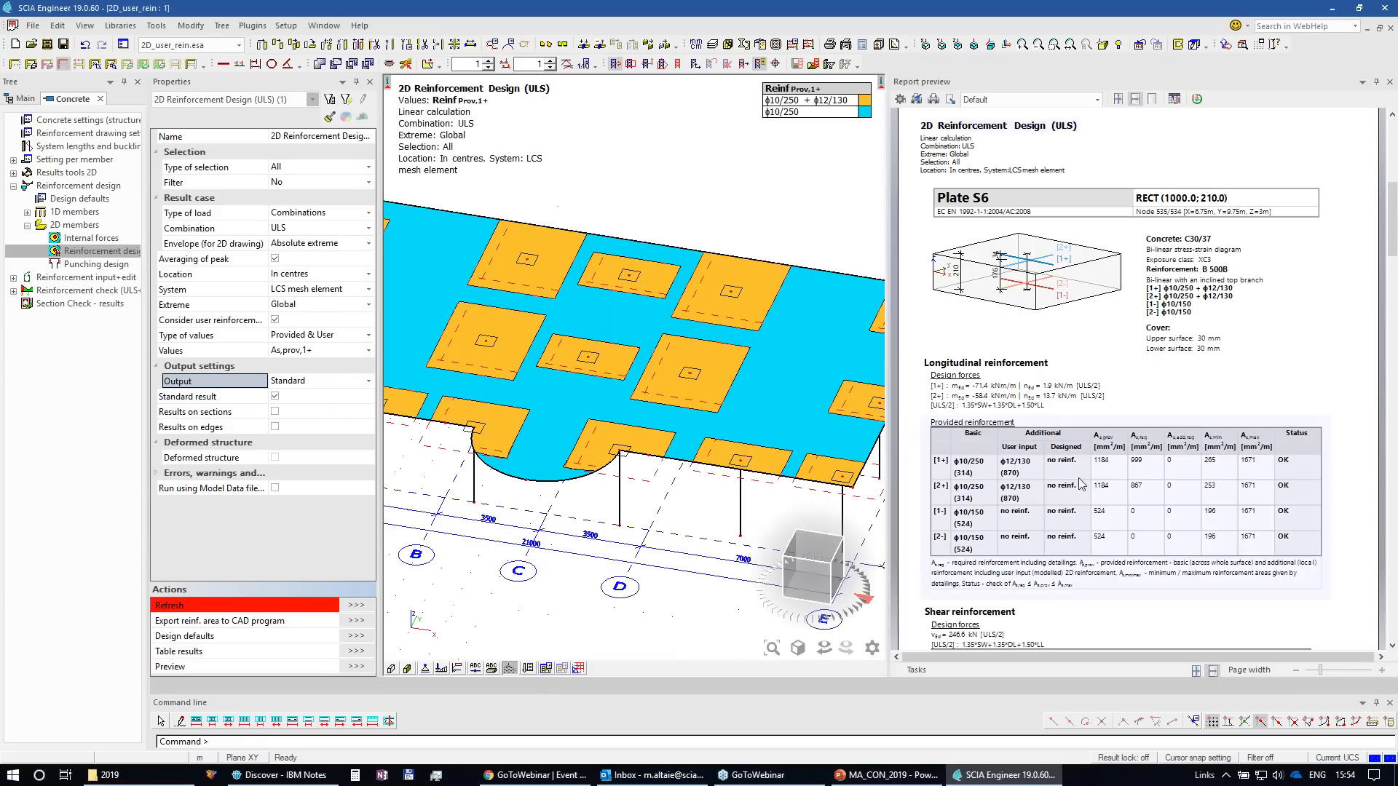
left_click_drag(895, 432, 645, 432)
Step: Examine the longitudinal and shear reinforcement tables of plate S6 in the report preview, and close the preview
scroll(925, 503, "down", 1)
scroll(925, 504, "down", 3)
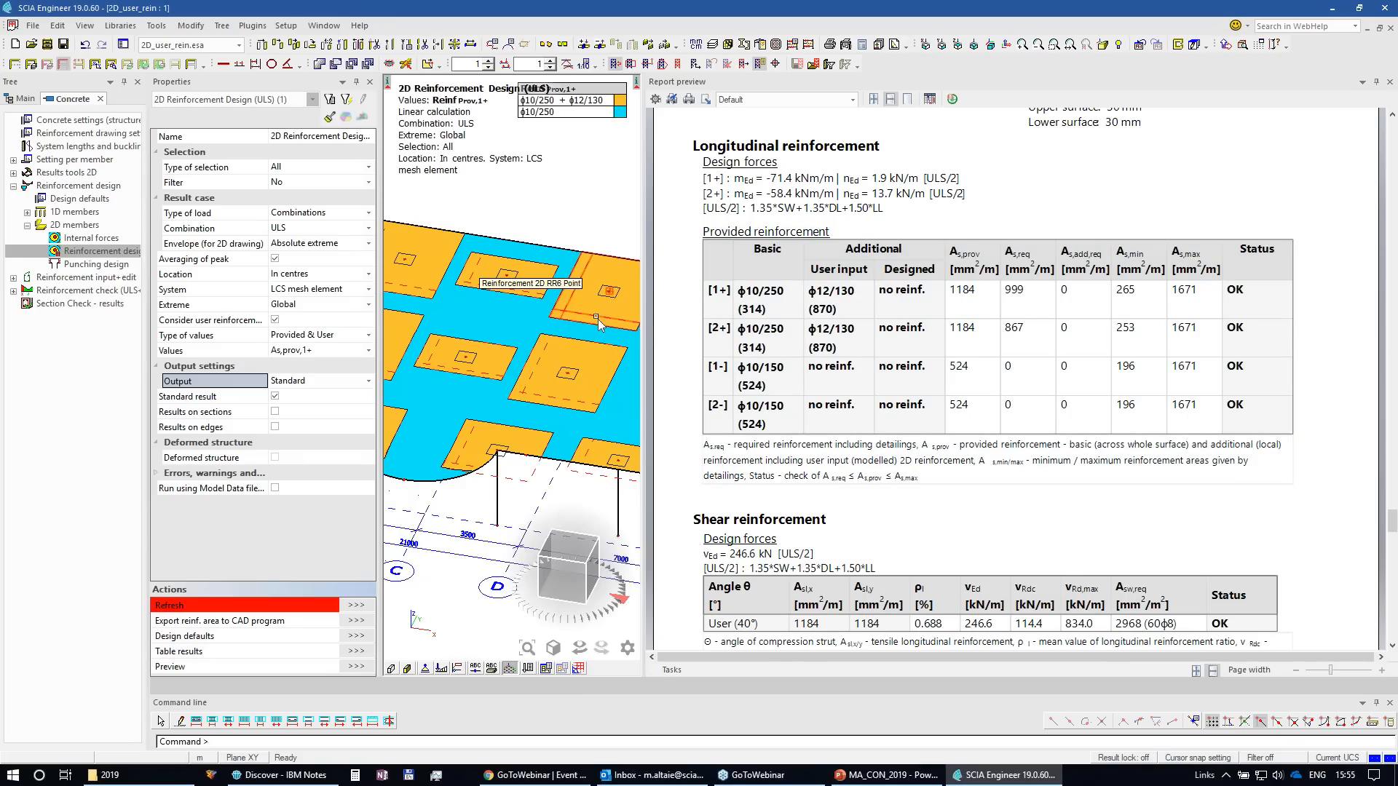
left_click(1389, 81)
left_click(978, 319)
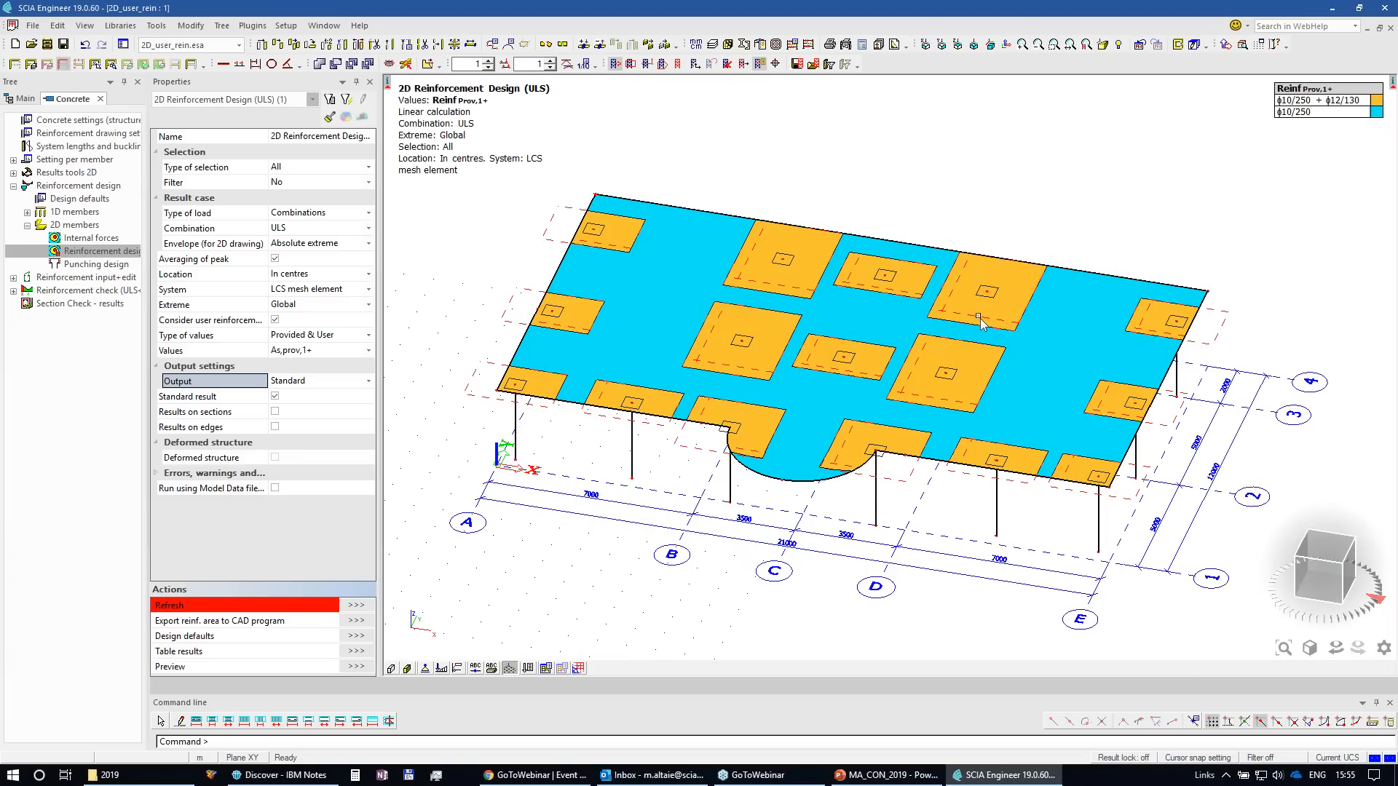
Step: Set the bar diameter of the 2D reinforcement region RR6 on slab S6 to 6 mm in both directions
double_click(980, 322)
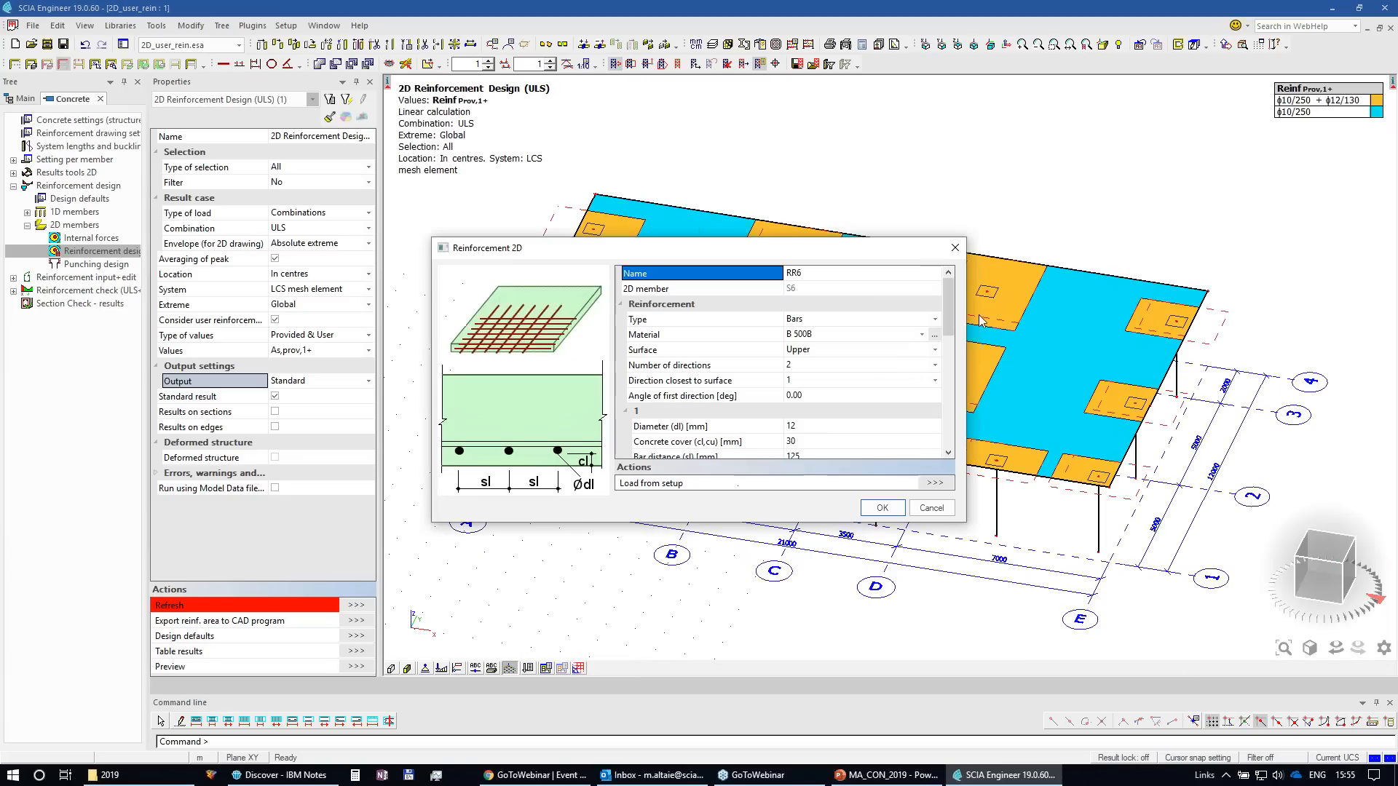
scroll(822, 391, "down", 1)
left_click(821, 382)
type("6")
scroll(815, 407, "down", 1)
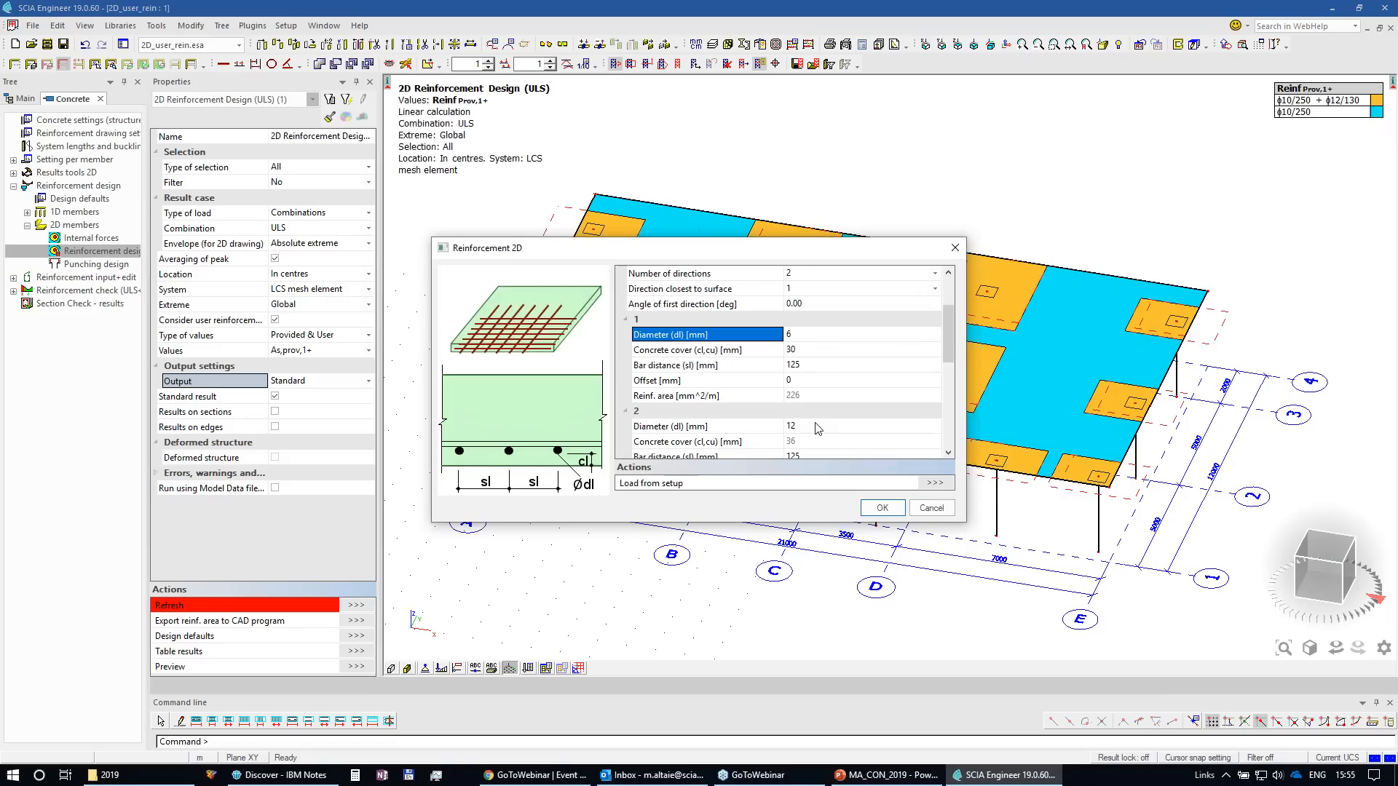
left_click(816, 425)
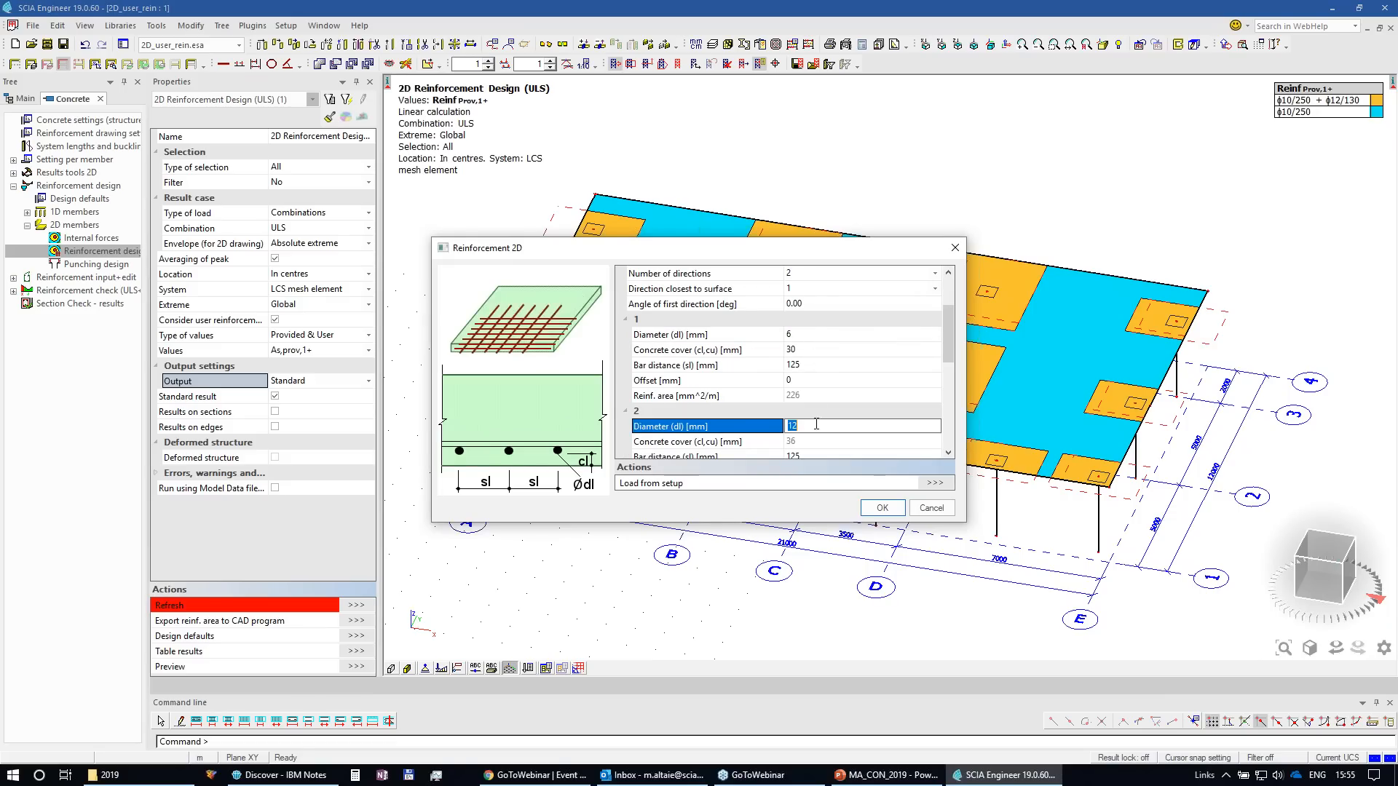
left_click(794, 480)
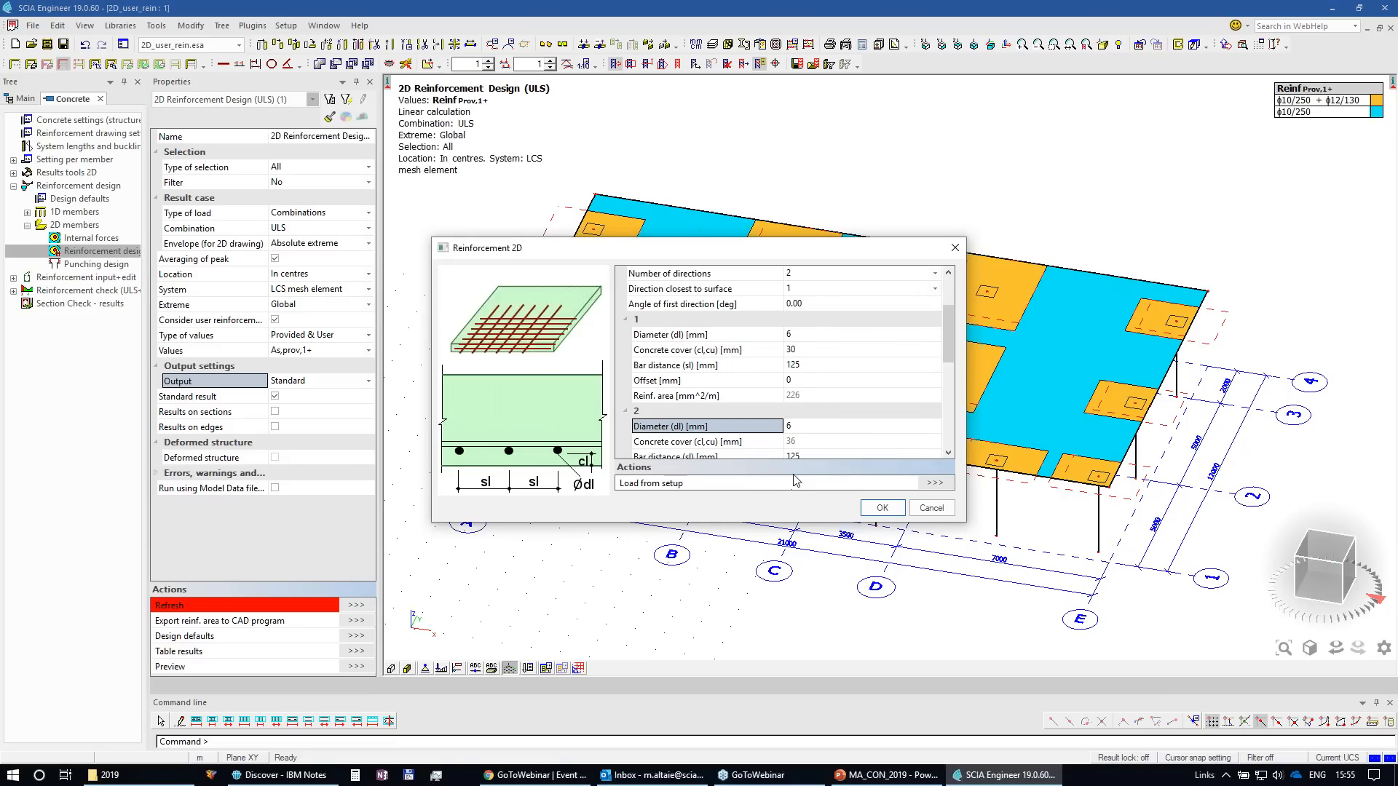
left_click(881, 507)
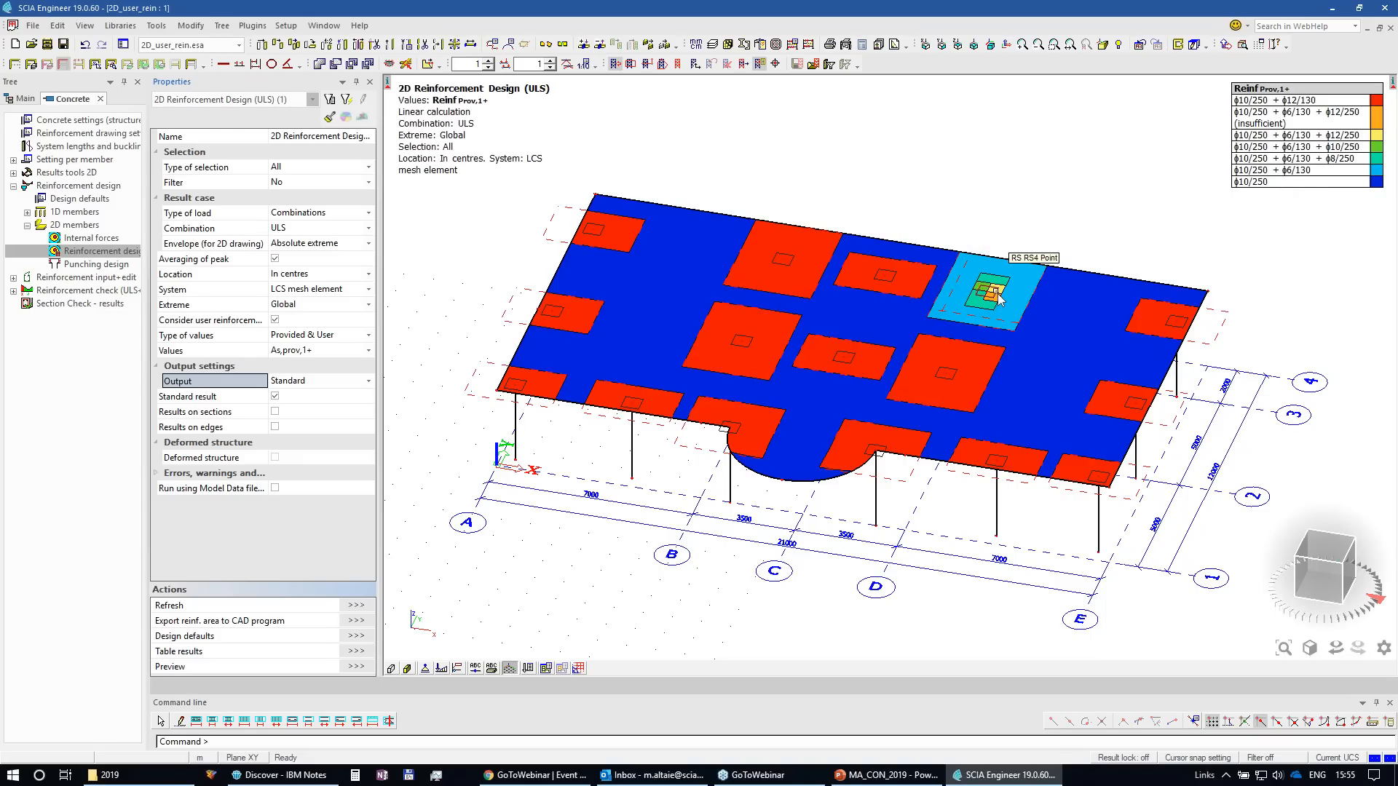
Step: Disable additional reinforcement in the plate template Plate_Basic_AddListDiam_Both of the design defaults, and refresh the 2D reinforcement design
double_click(79, 198)
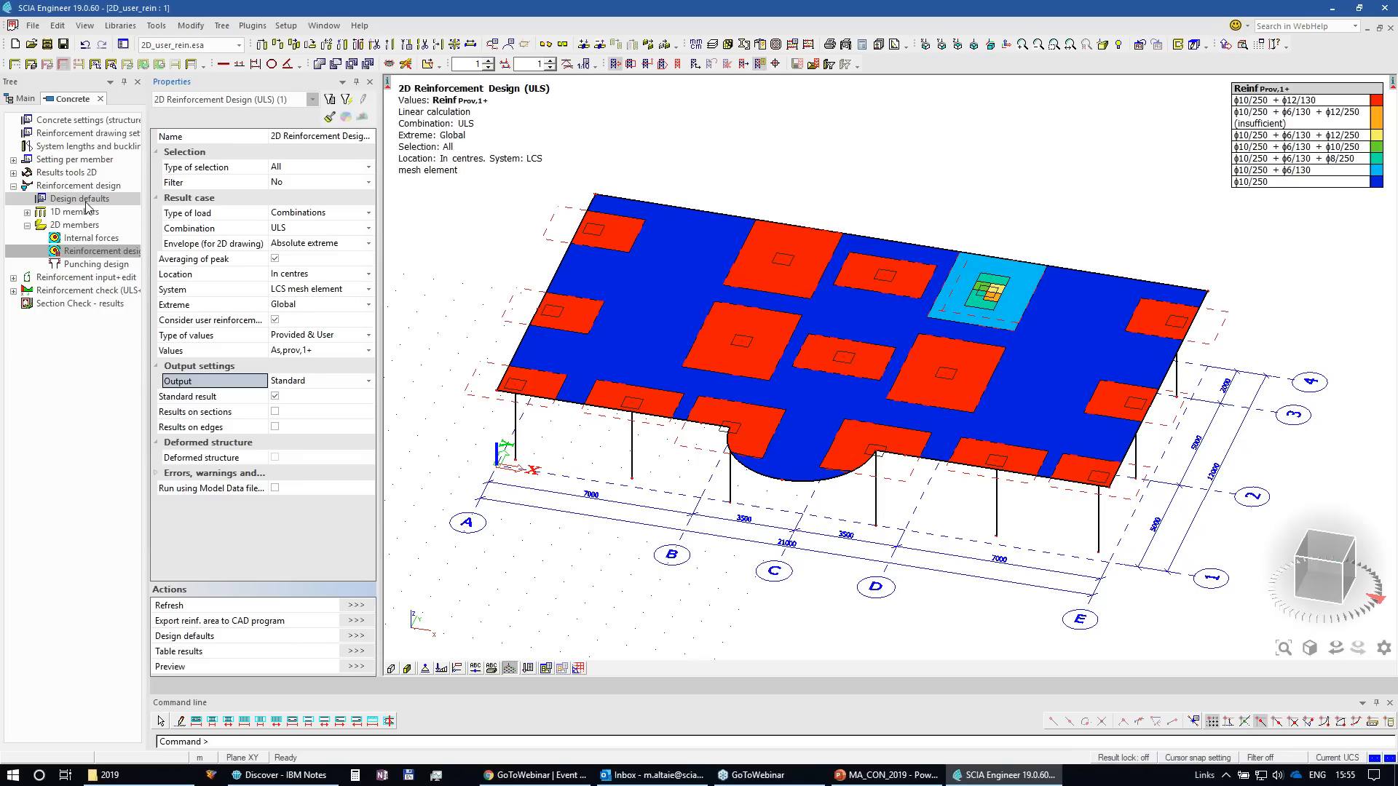
scroll(641, 419, "down", 6)
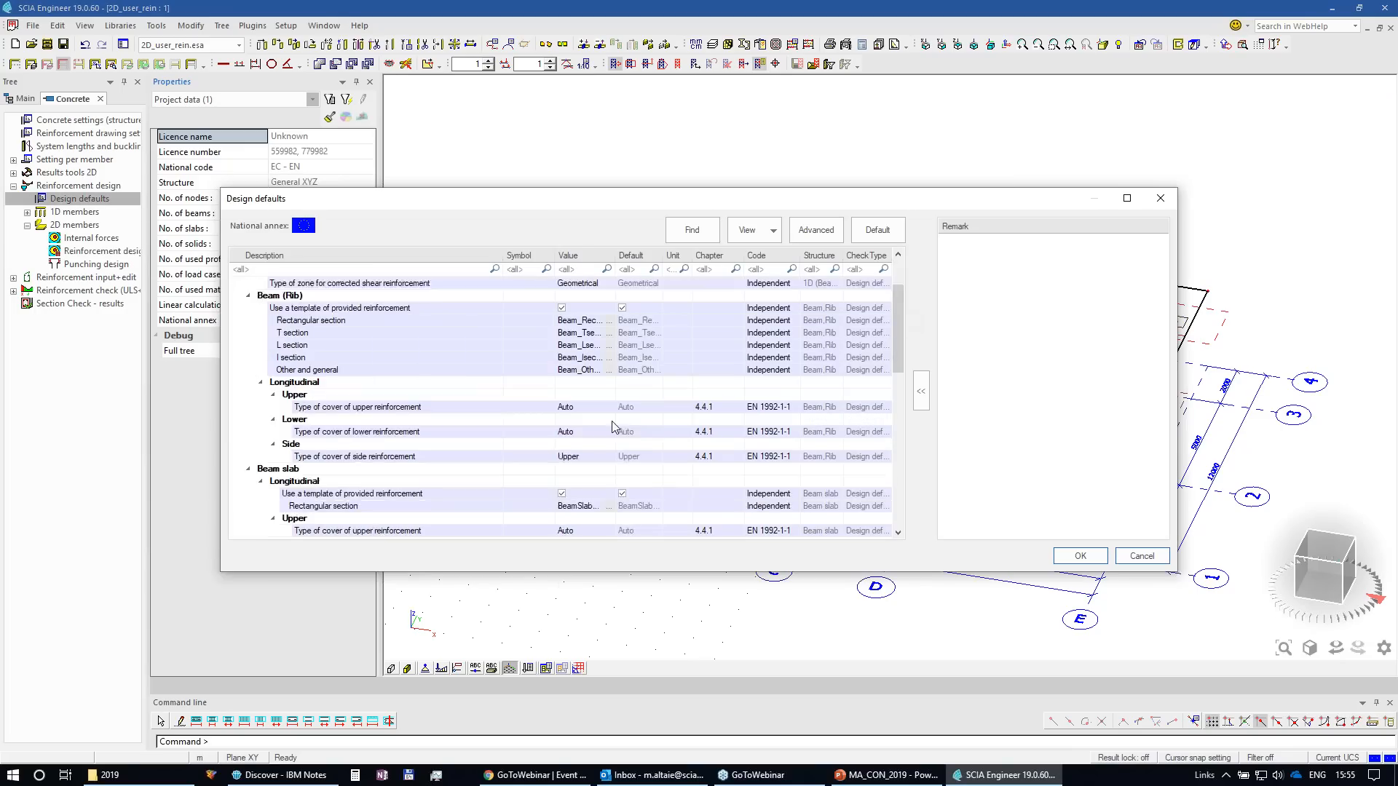
scroll(602, 397, "down", 4)
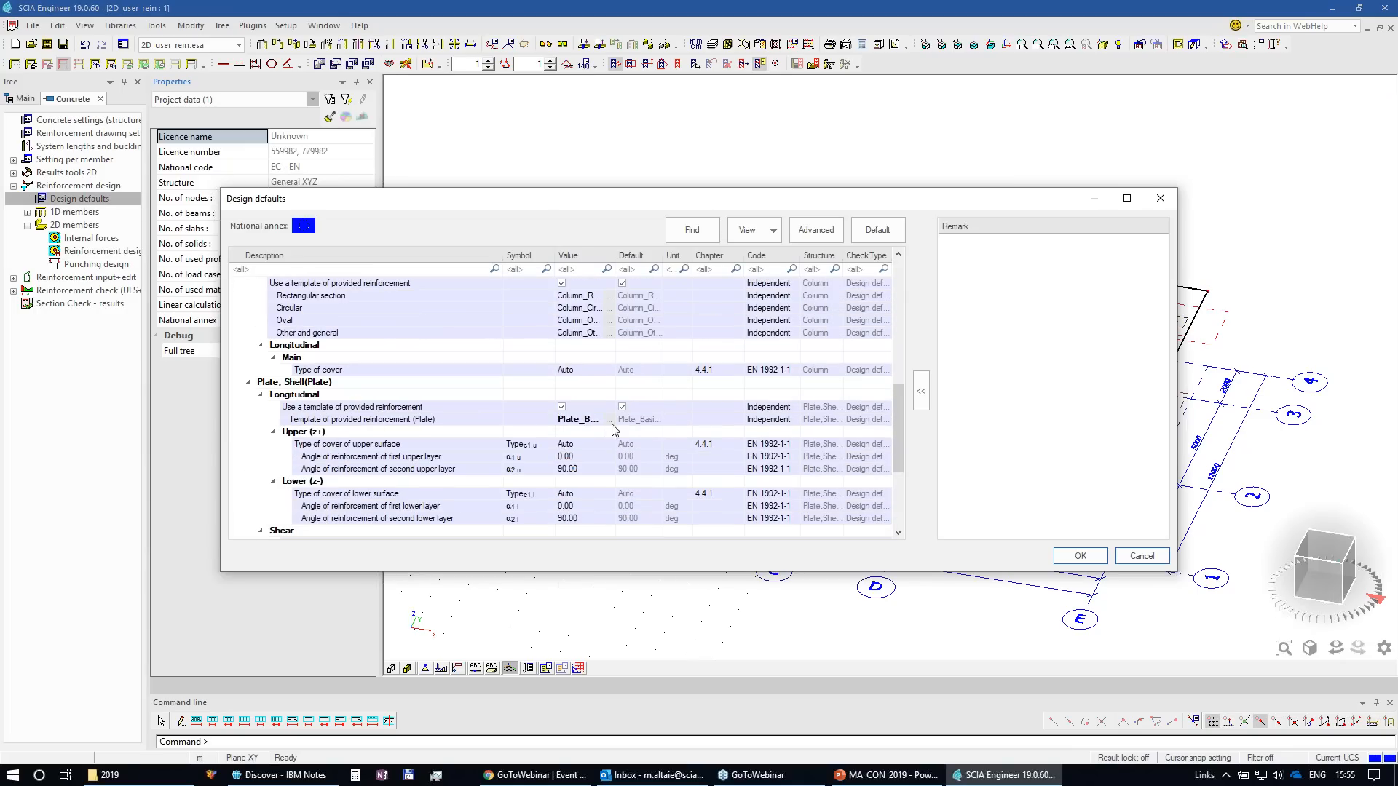
left_click(612, 419)
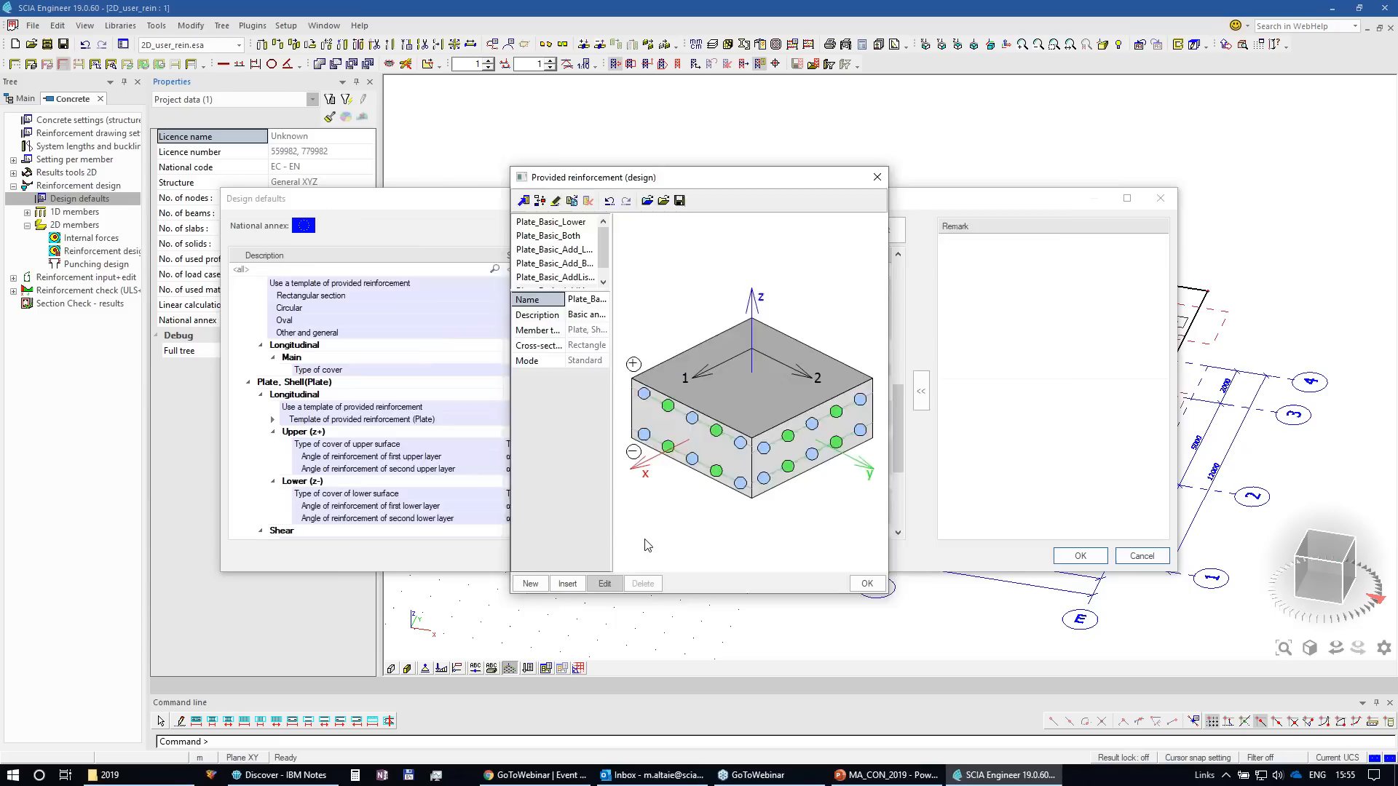
left_click(604, 583)
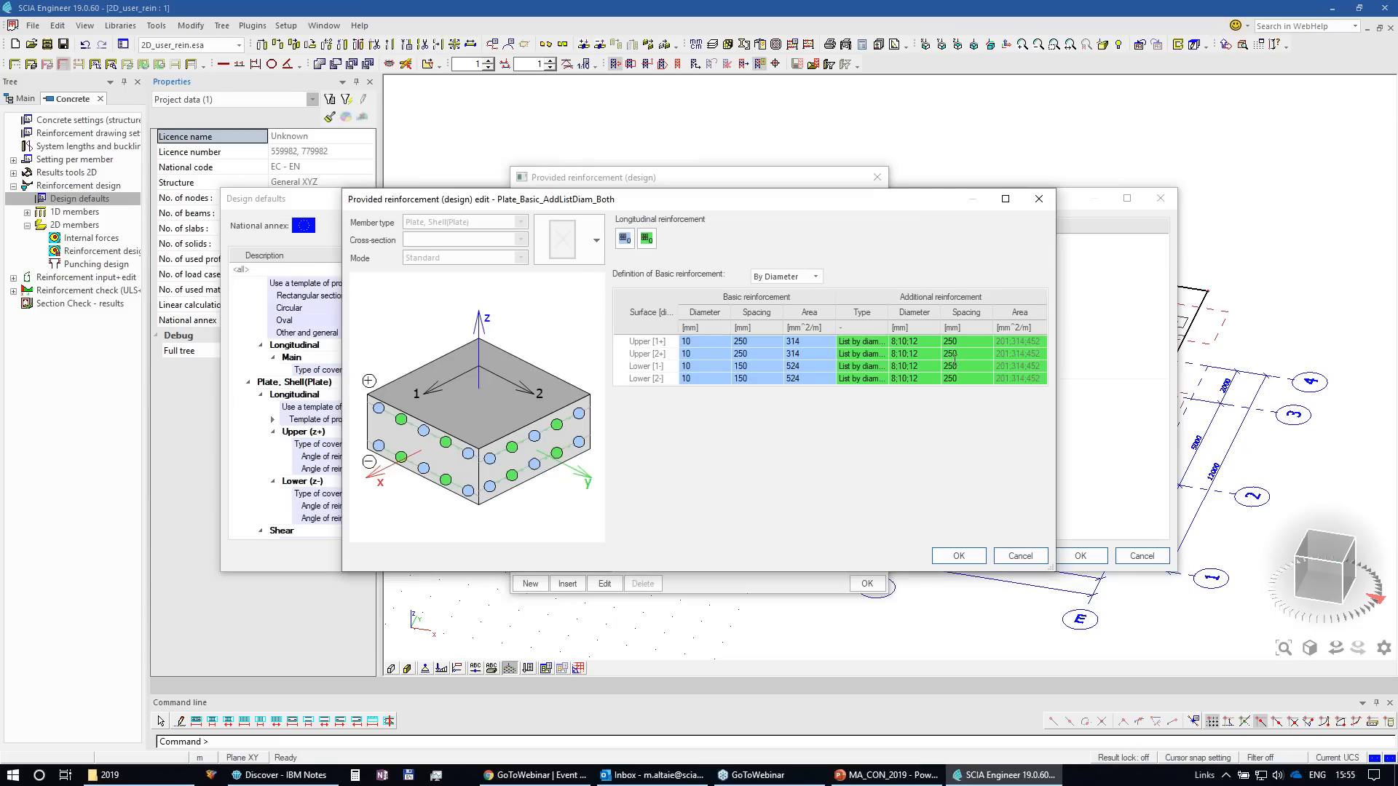
left_click(645, 238)
left_click(958, 556)
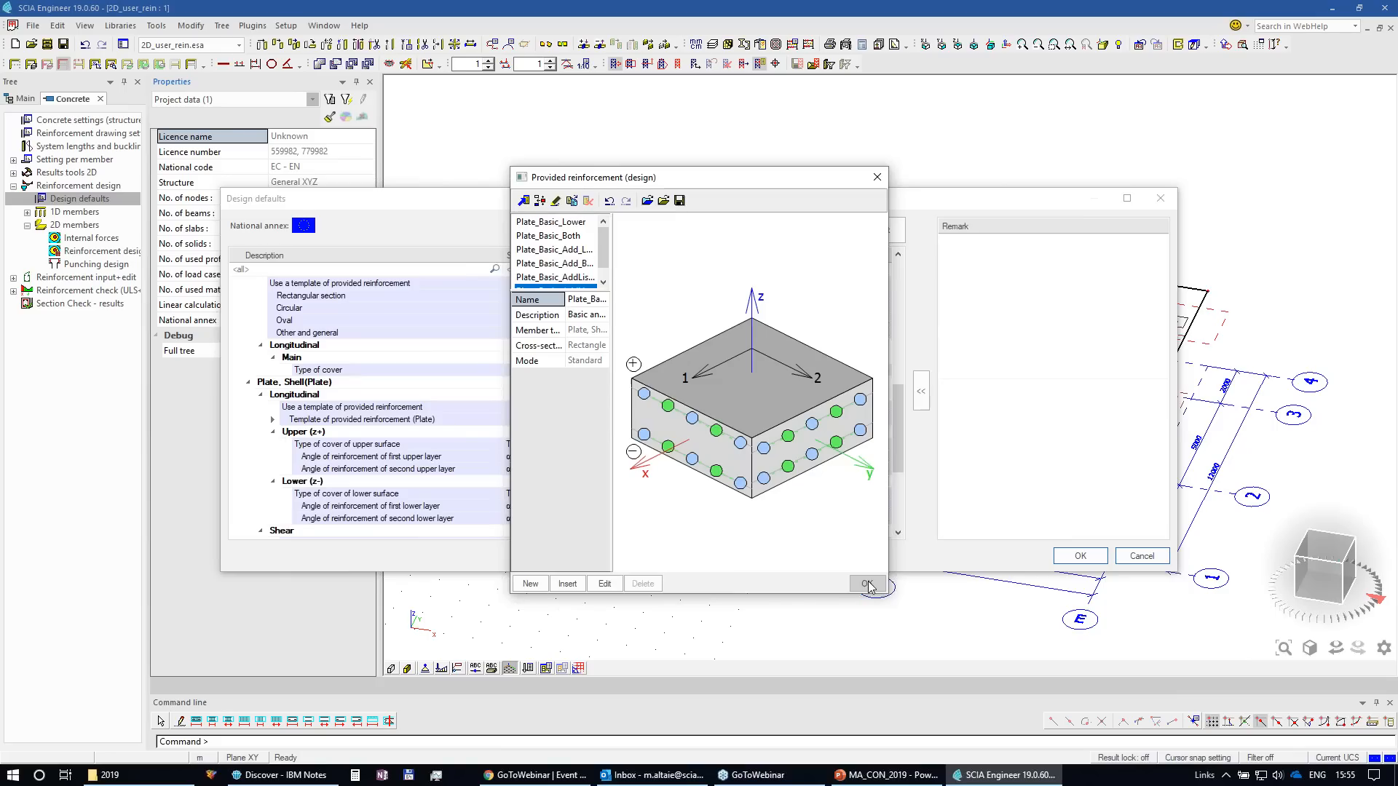
left_click(866, 583)
left_click(1080, 556)
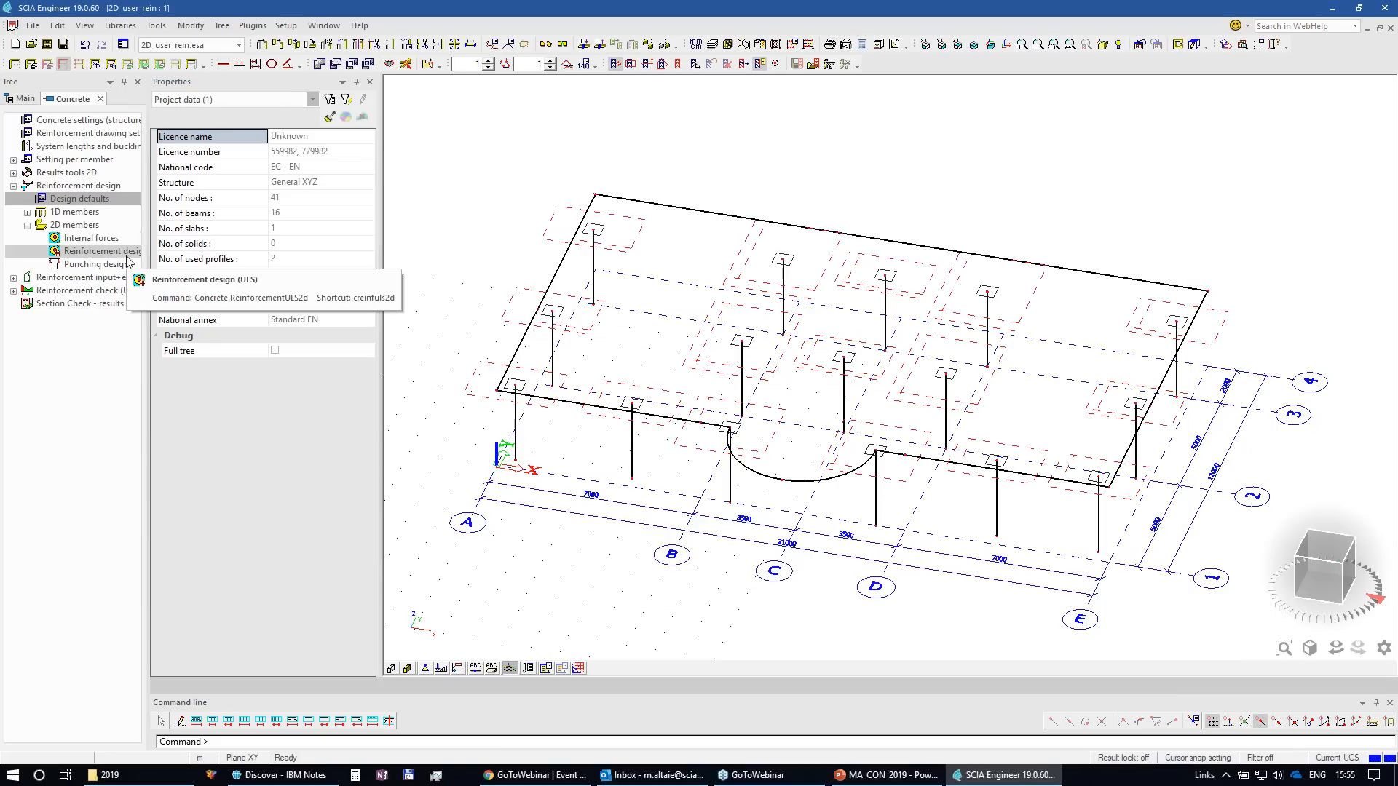
left_click(94, 250)
left_click(355, 606)
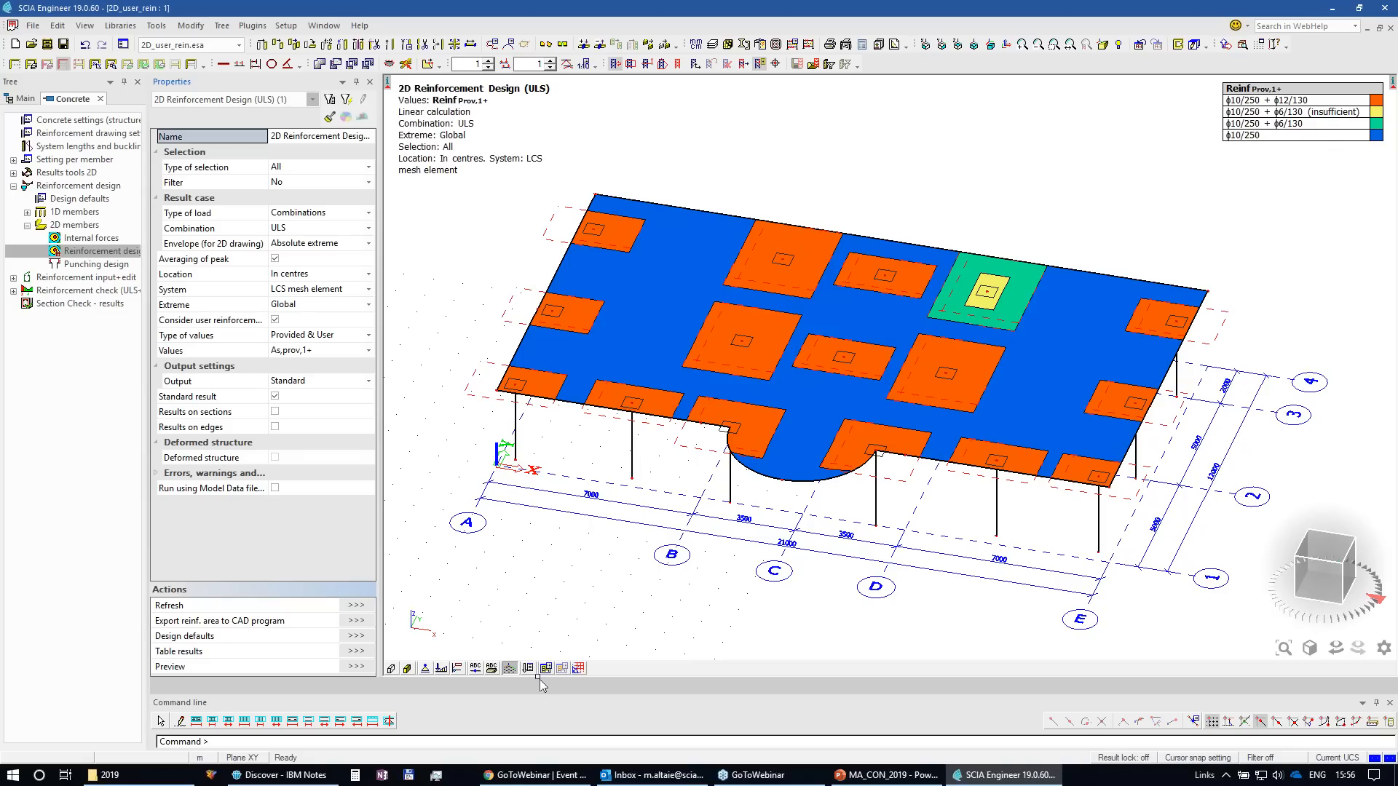
Step: Preview the 2D reinforcement design report, examine plate S6's provided longitudinal reinforcement table, and close the preview
left_click(356, 666)
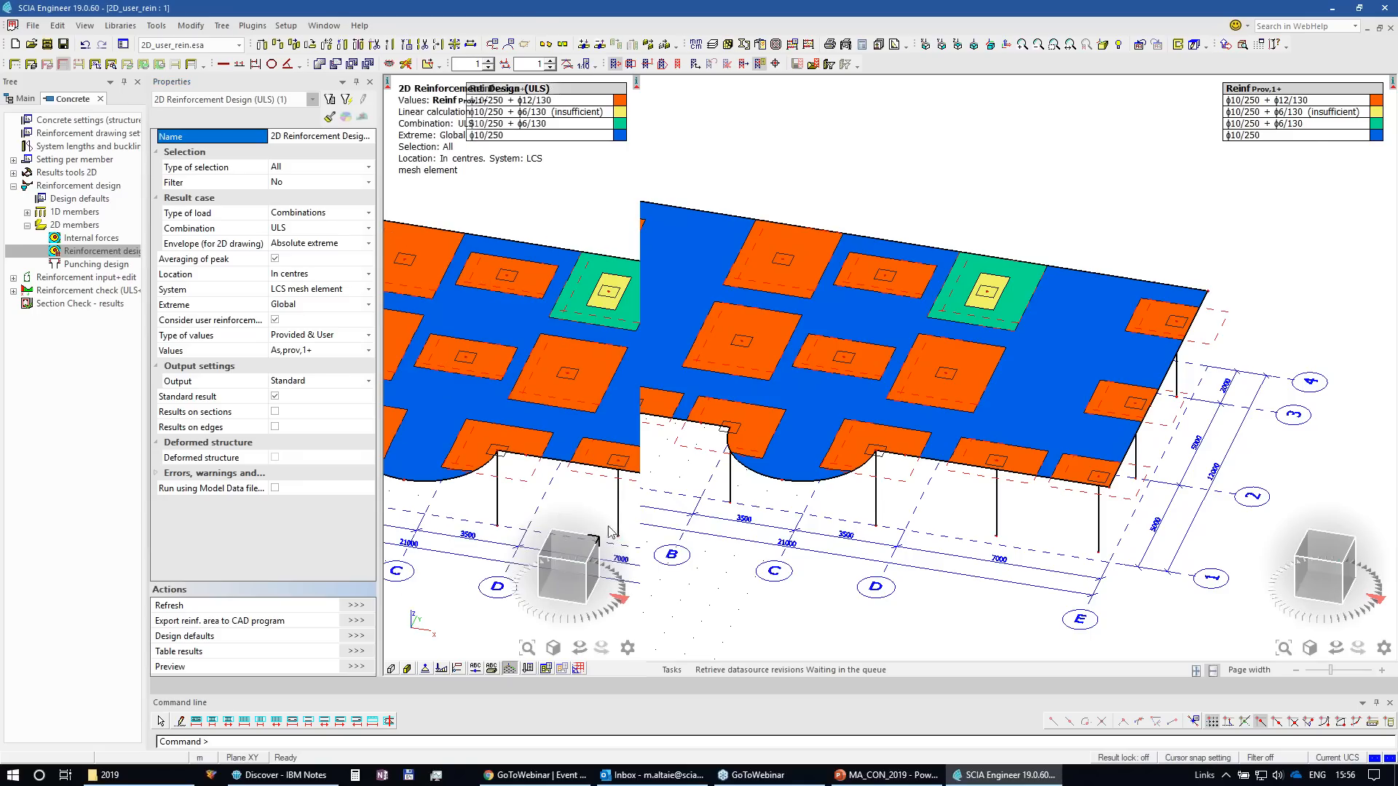
scroll(948, 517, "down", 6)
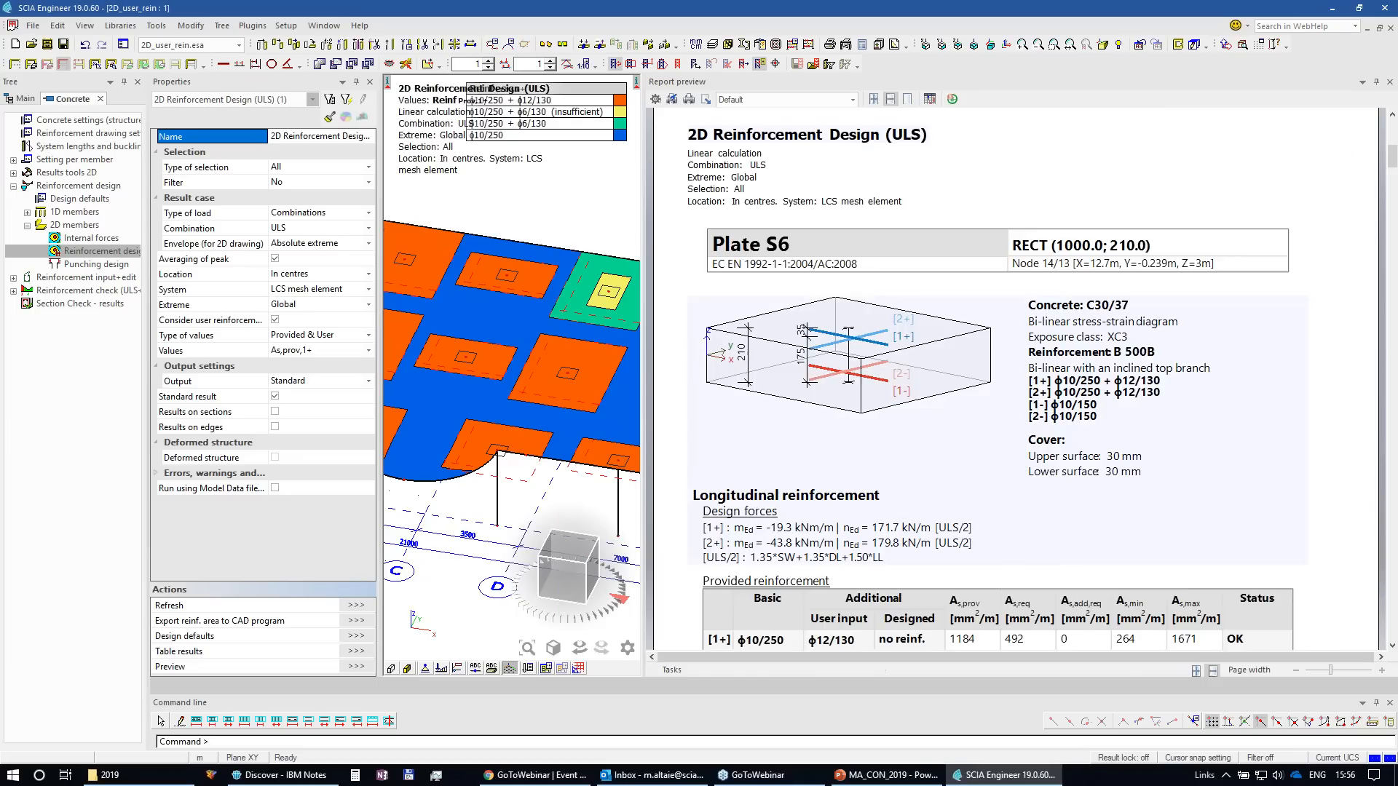
scroll(908, 456, "down", 3)
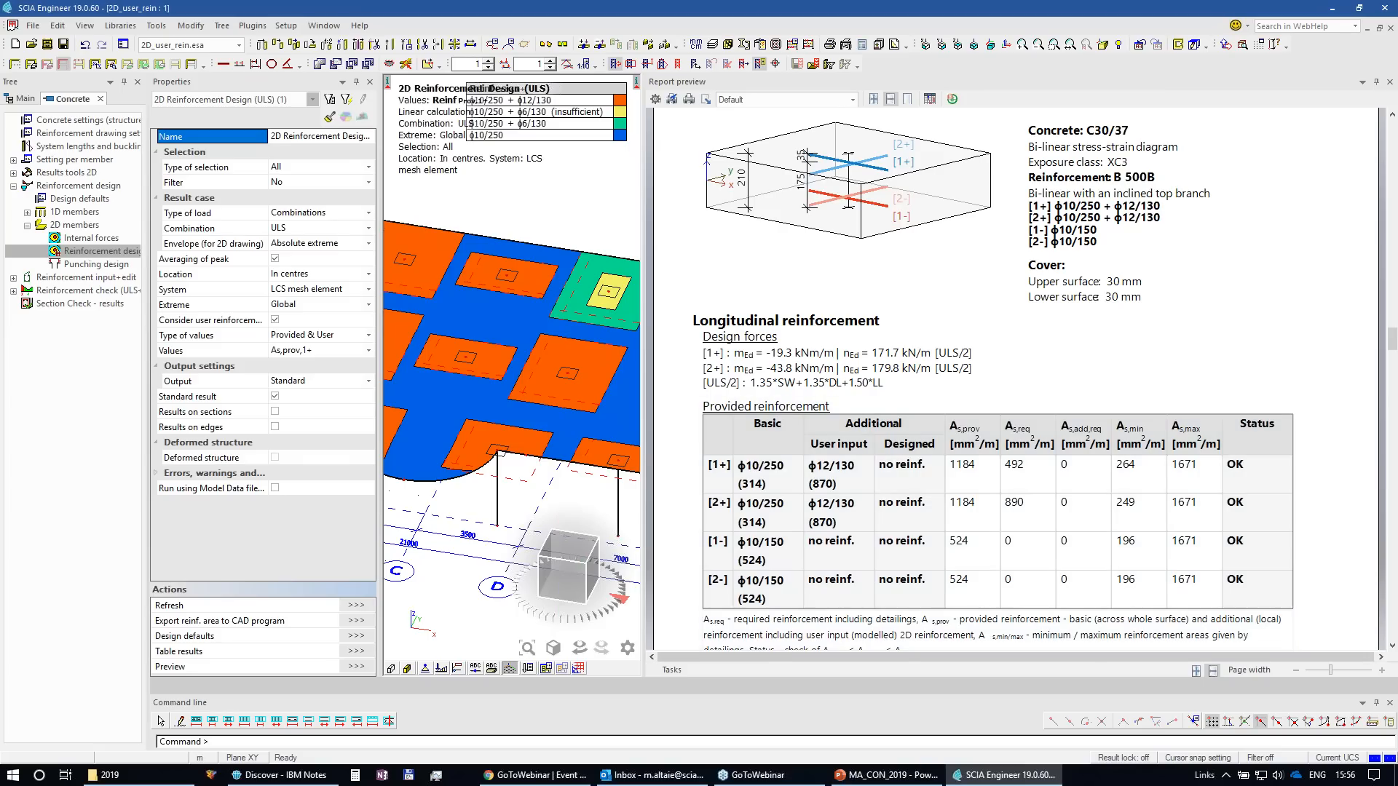
left_click(1390, 82)
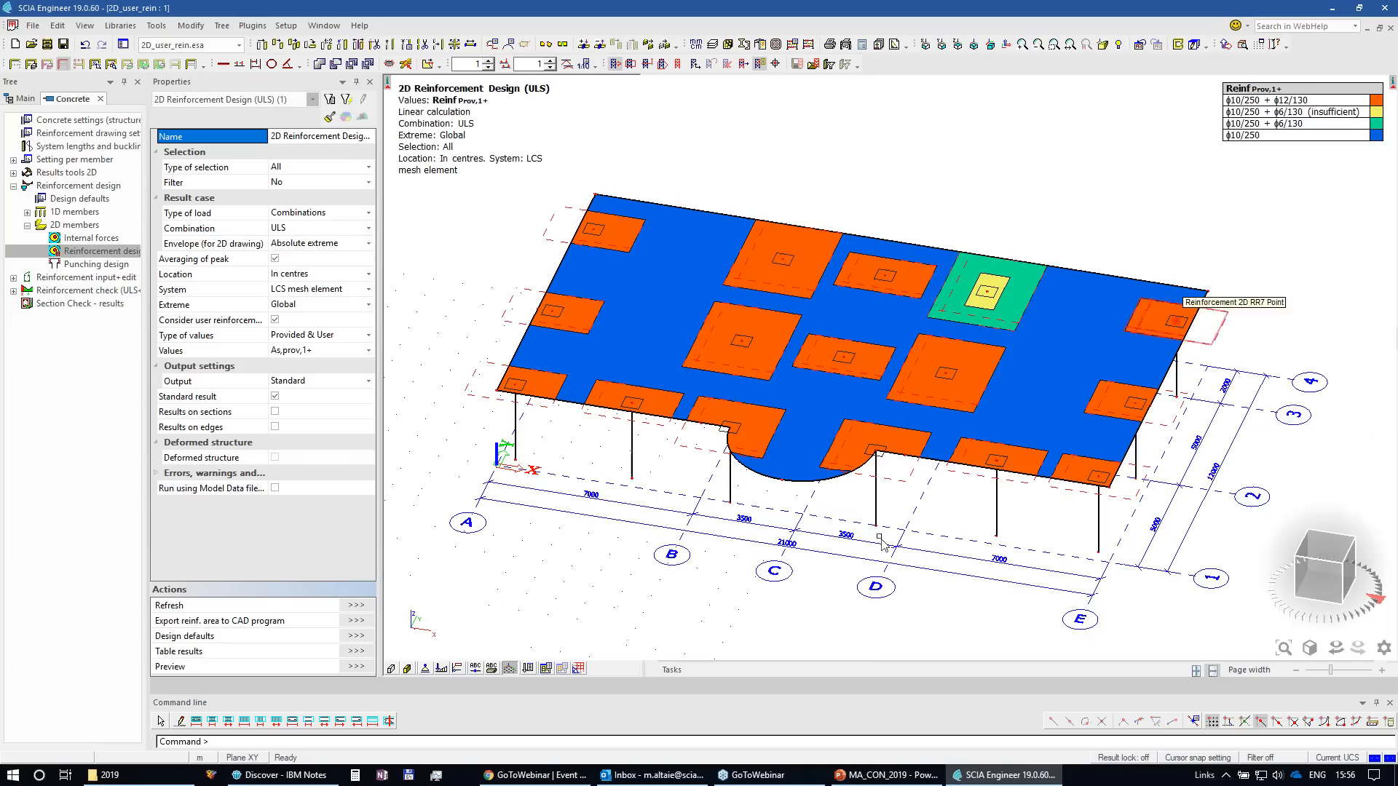
Step: Switch to the PowerPoint presentation MA_CON_2019, start the slide show at slide 28, and swap presenter view with the slide show
left_click(887, 774)
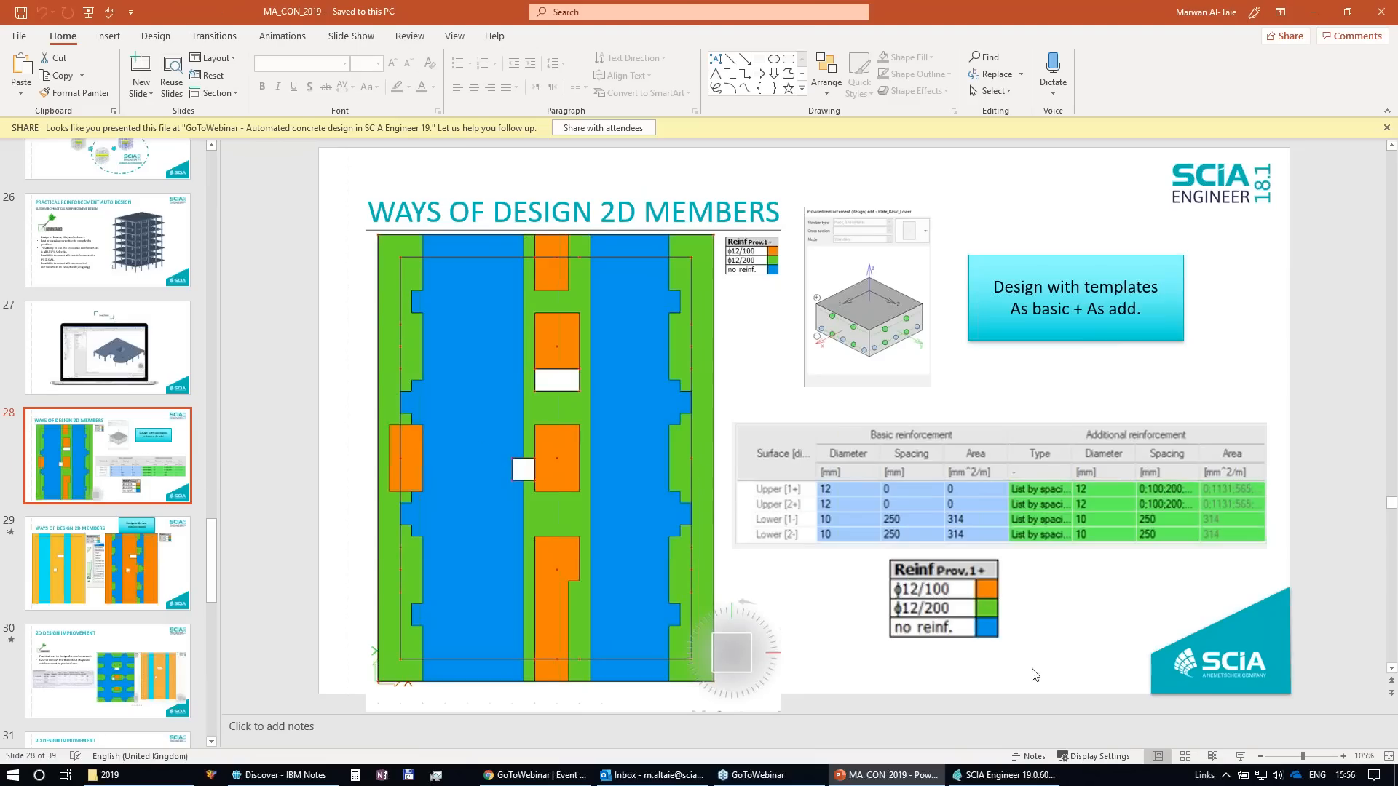
left_click(1240, 756)
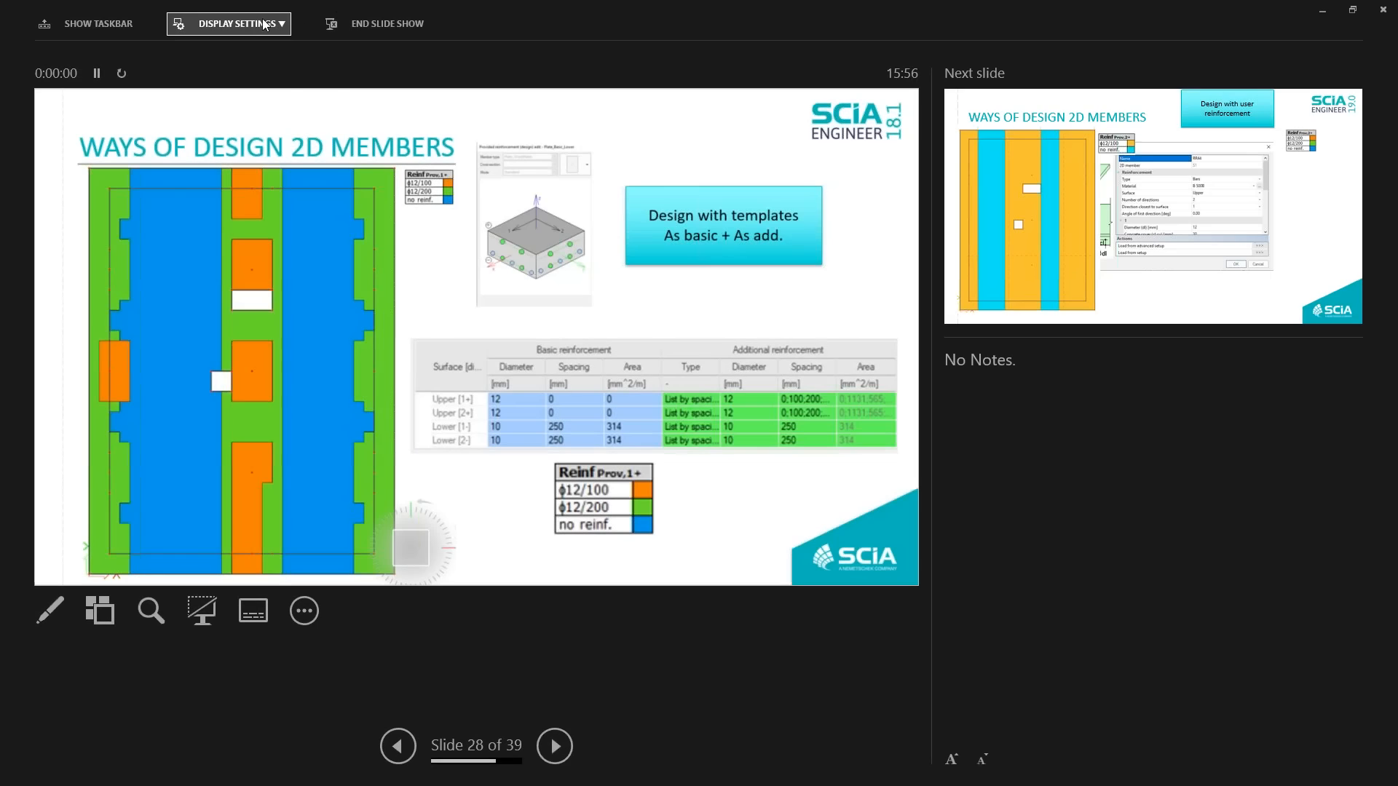
left_click(227, 23)
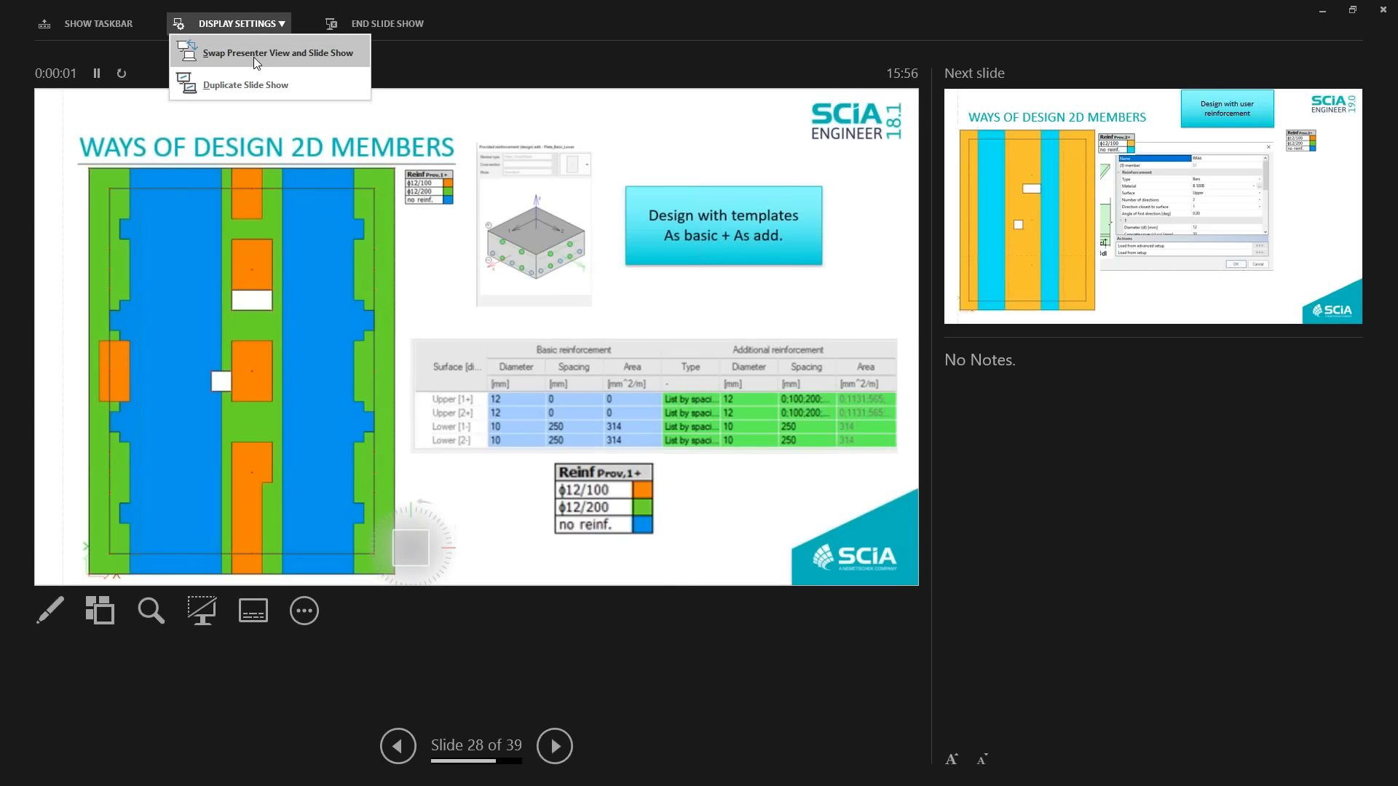
left_click(253, 57)
Step: Present the user reinforcement slide and the 2D Design Improvement slide with its comparison images, and end the slide show
left_click(430, 310)
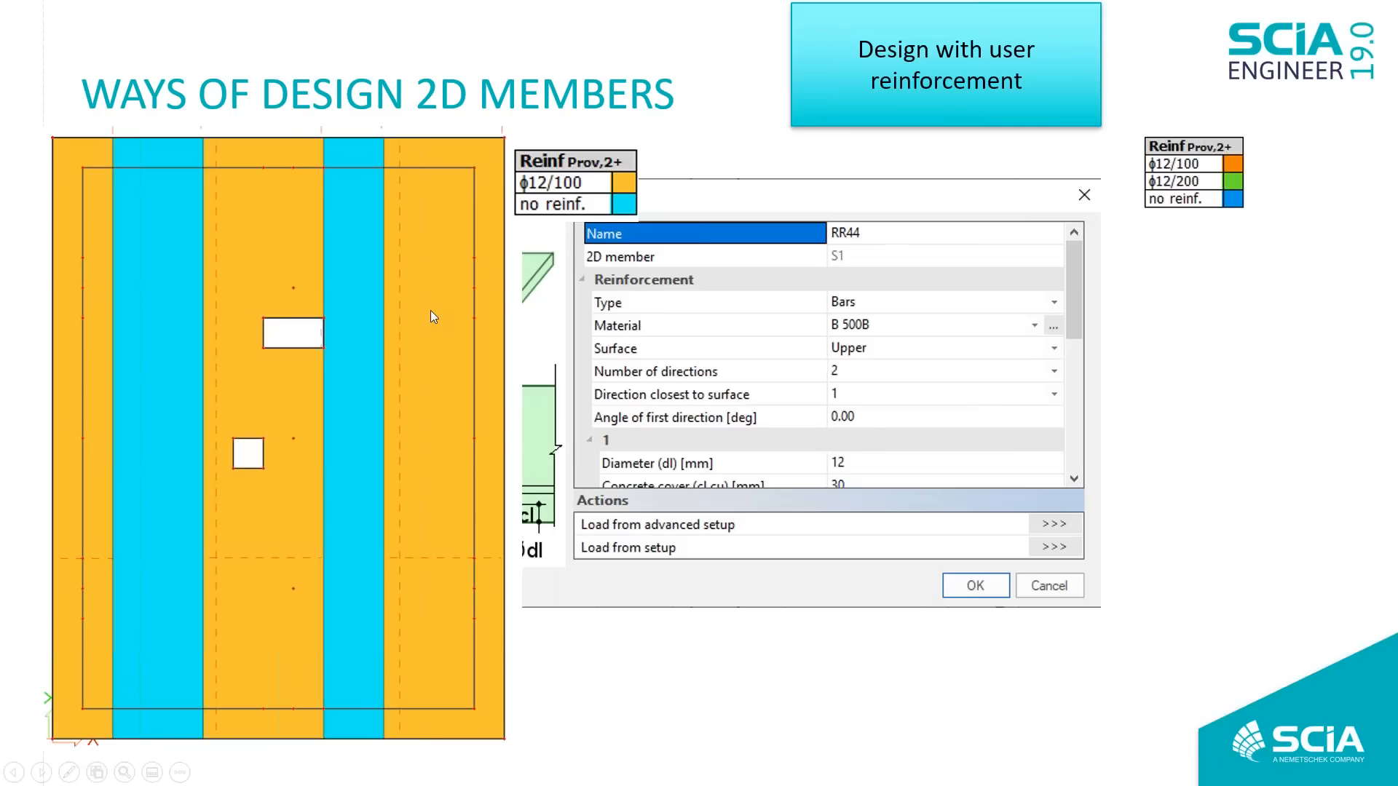
left_click(431, 310)
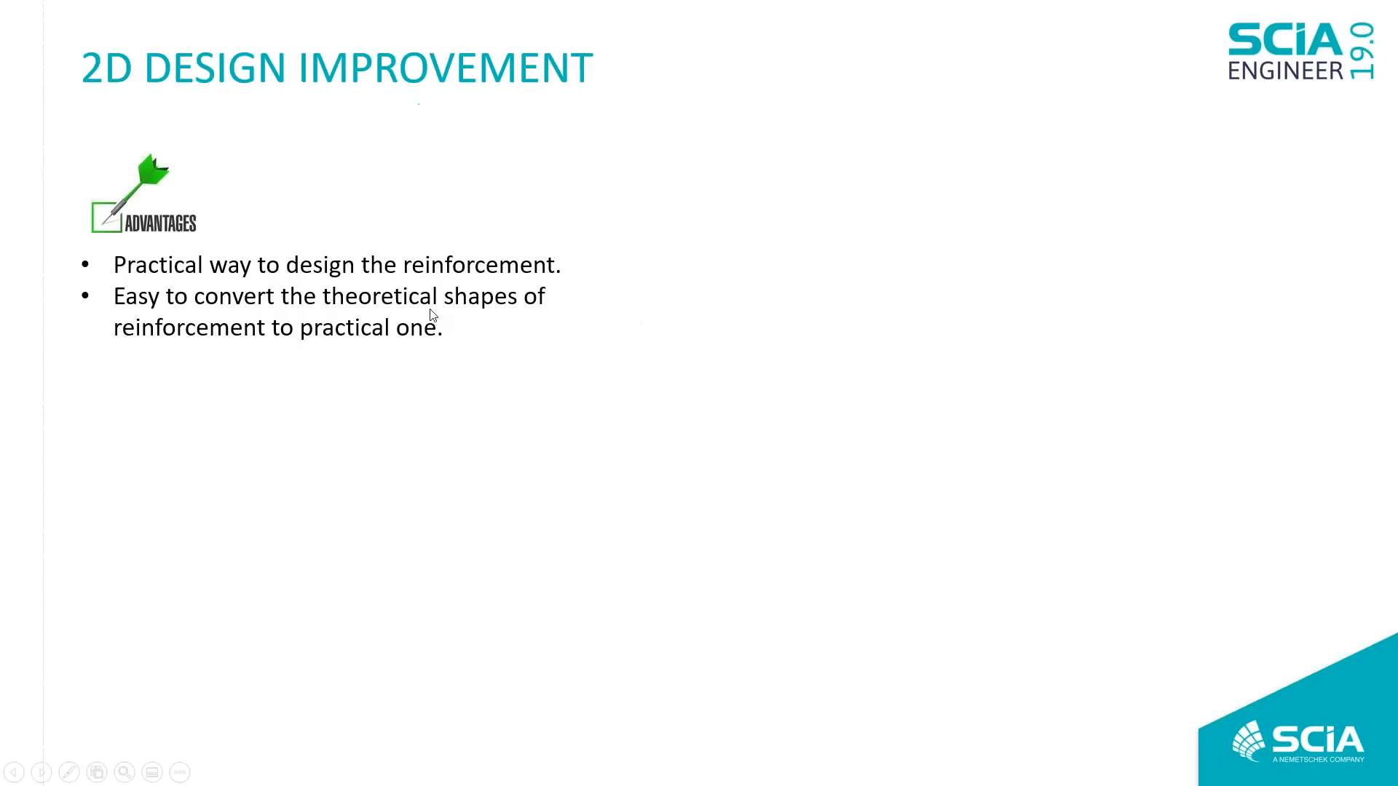
left_click(460, 405)
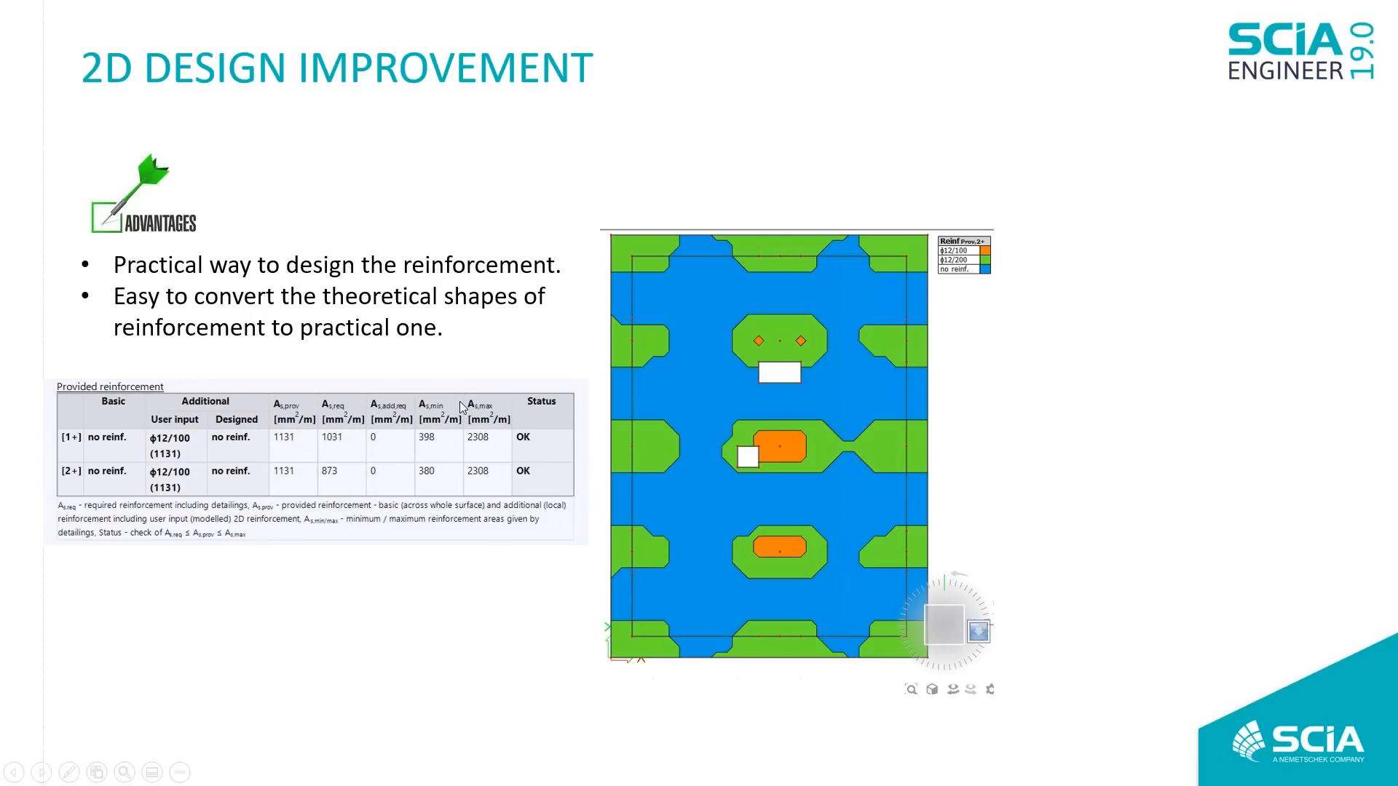
left_click(760, 292)
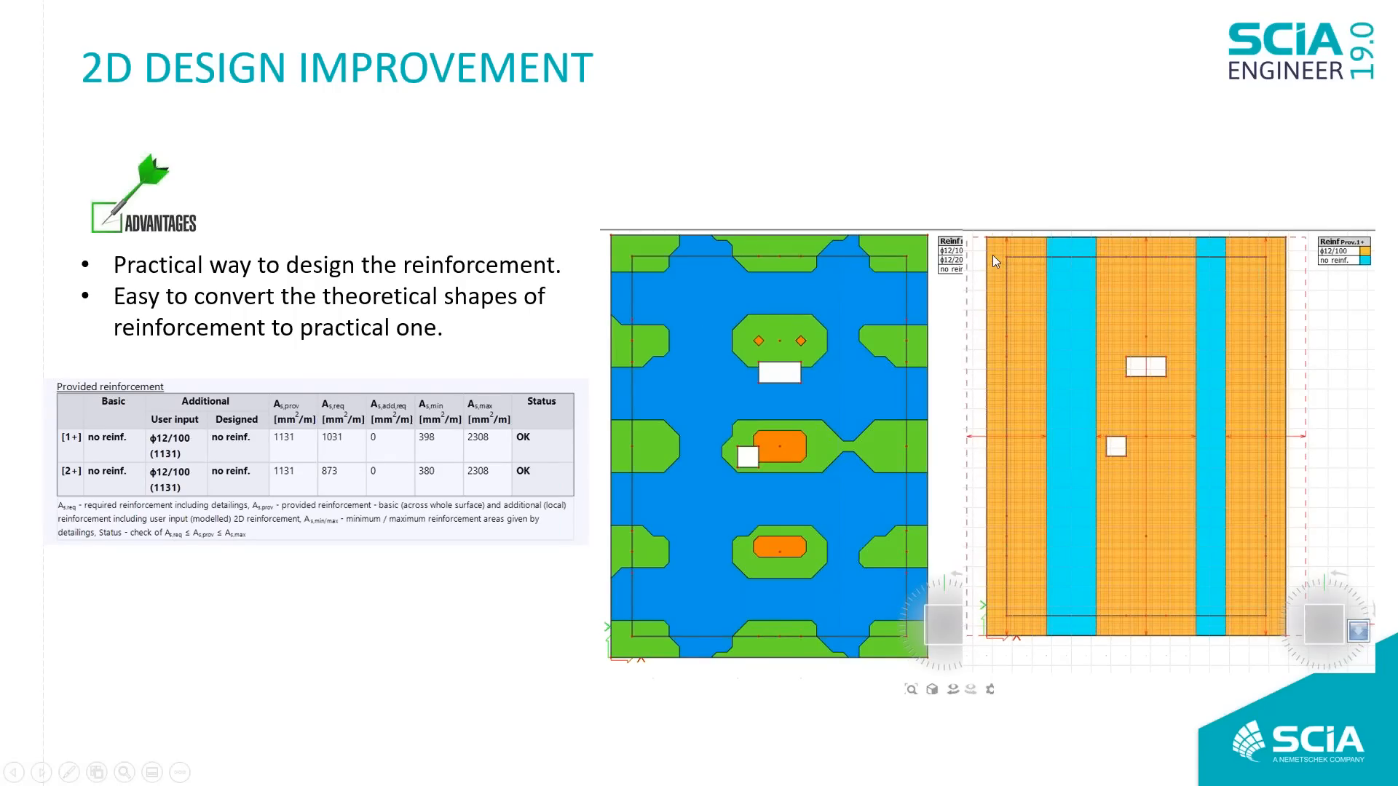
key("Escape")
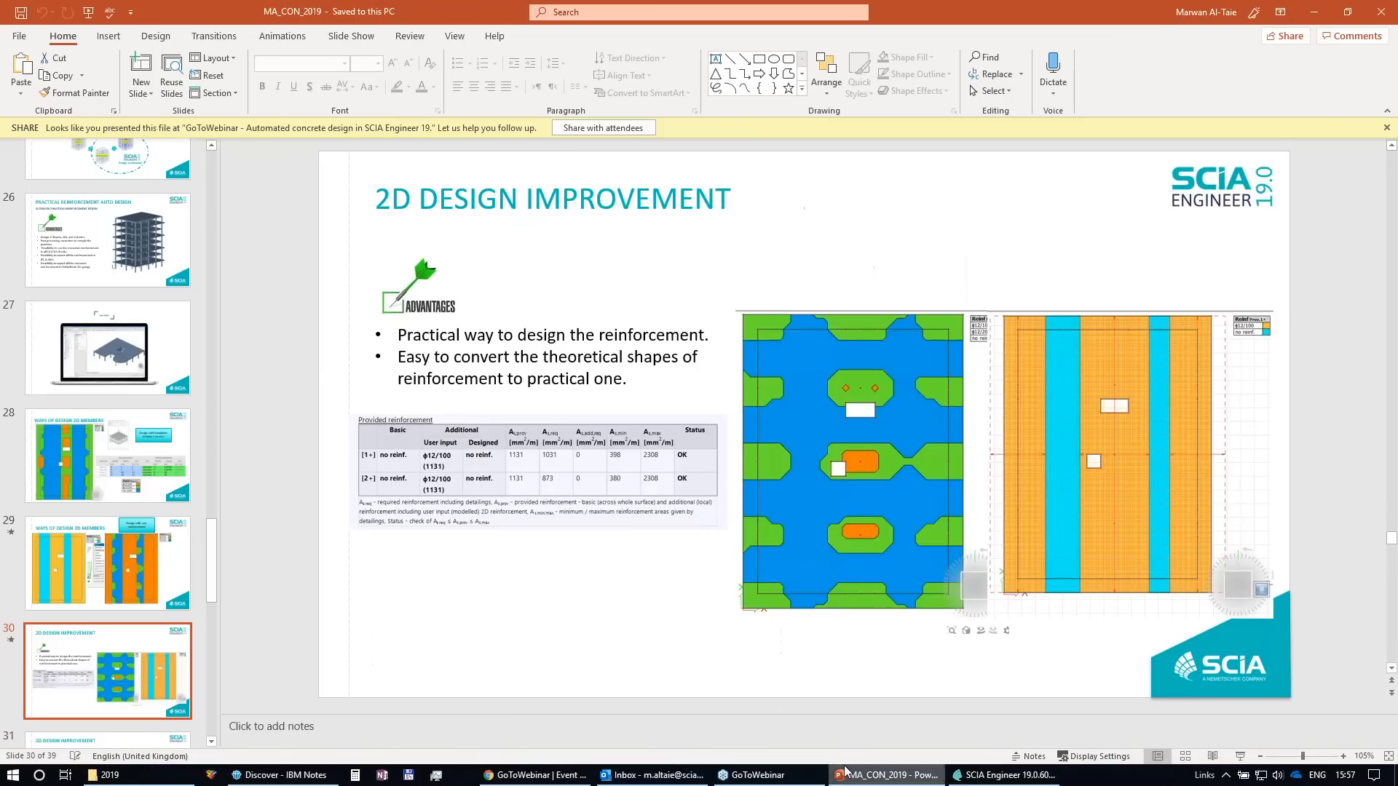
Step: Switch back to SCIA Engineer, open the crack width check for 2D members, and view its type of reinforcement options
key("alt+Tab")
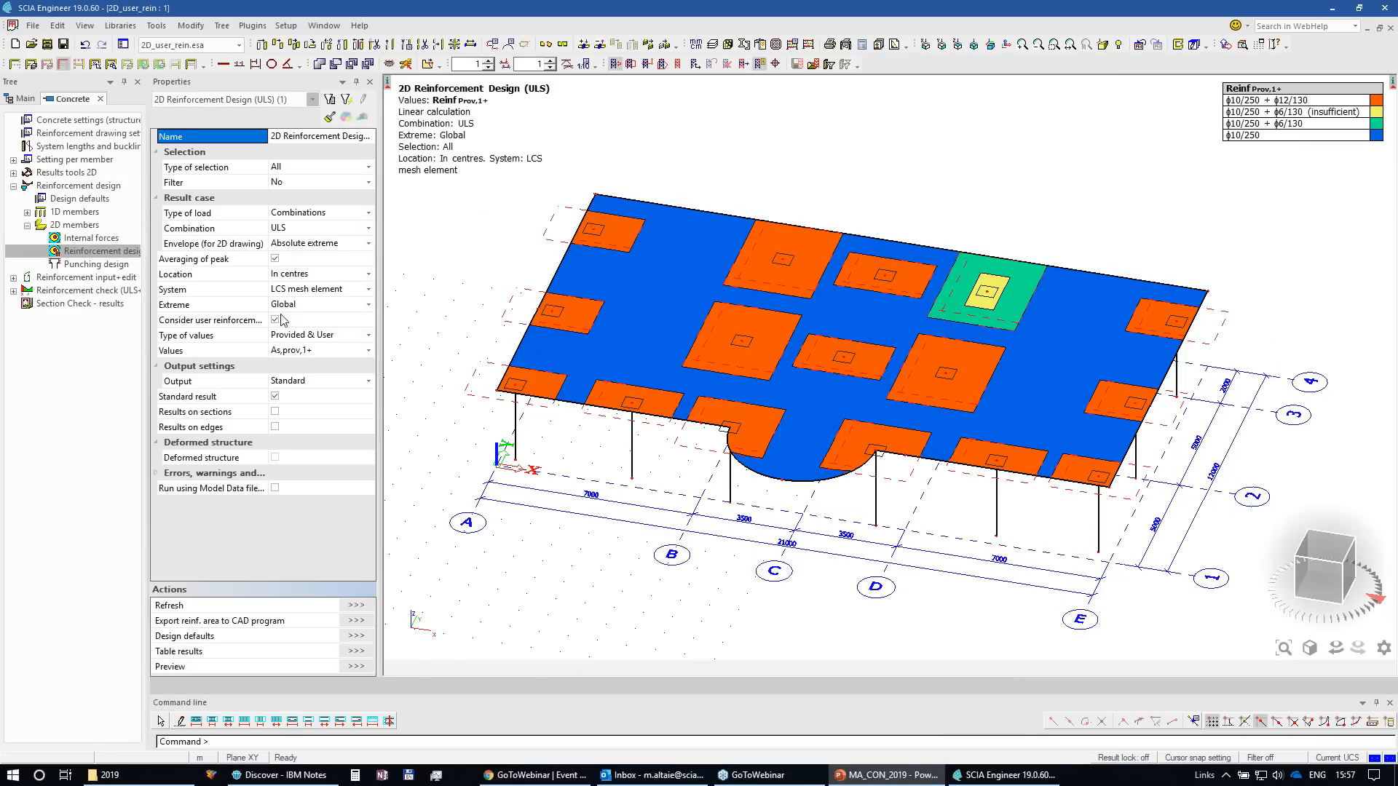
double_click(80, 289)
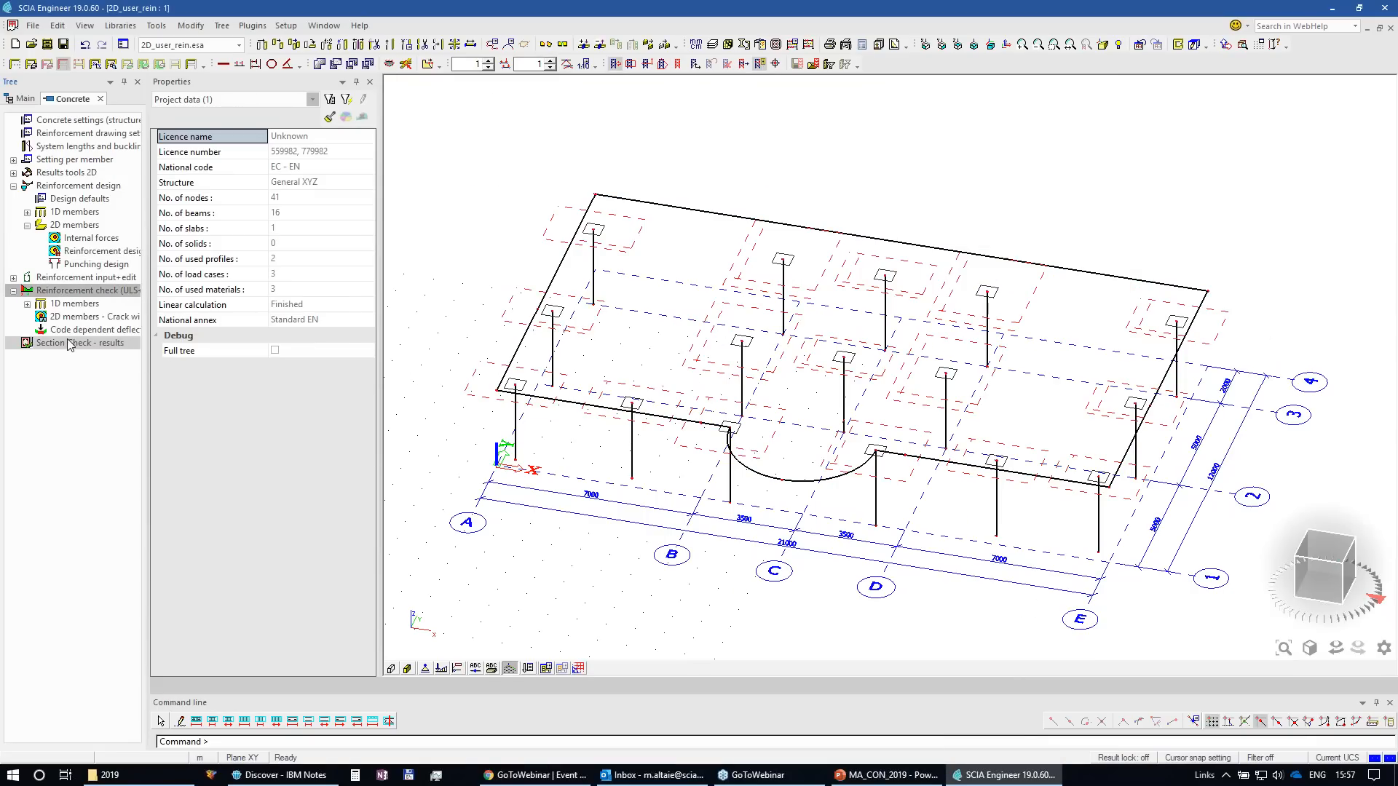
left_click(73, 317)
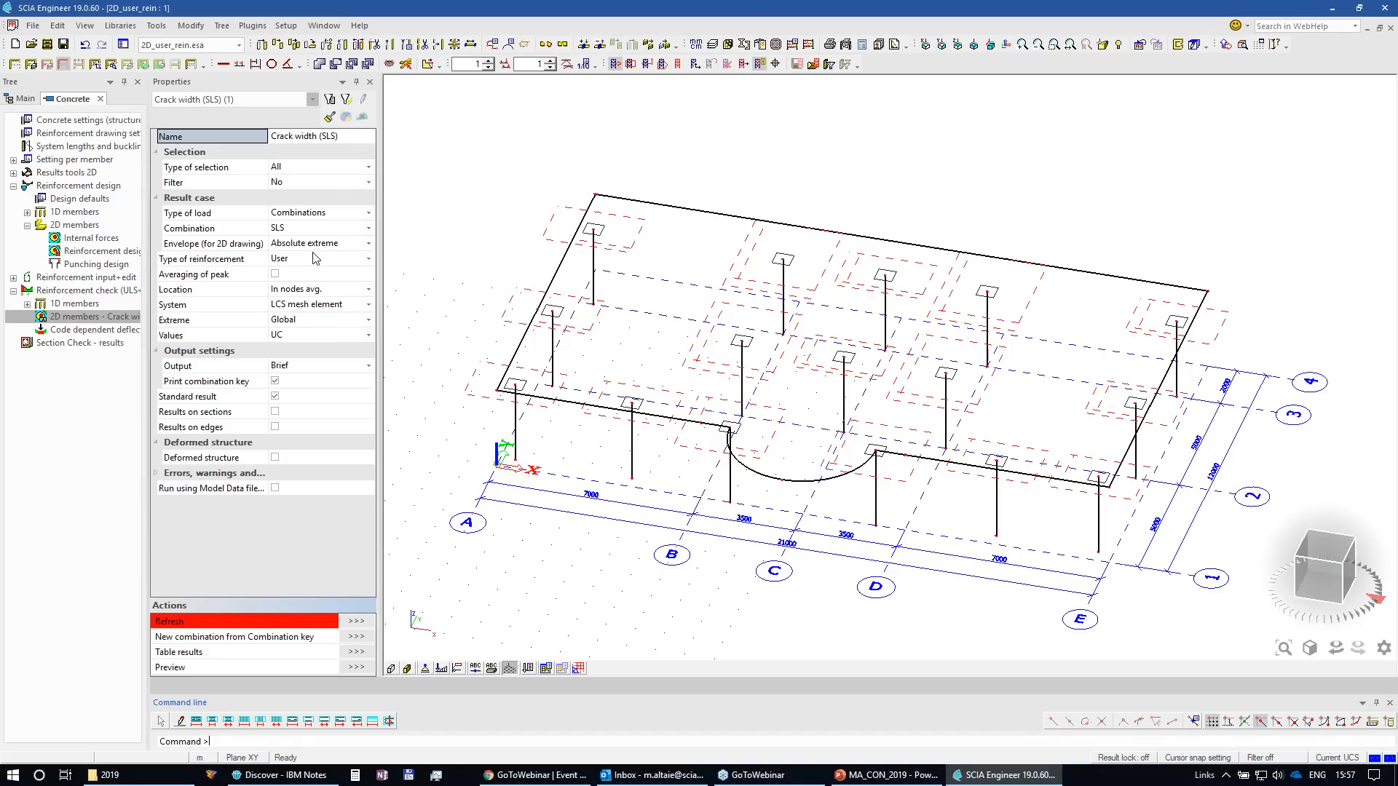
left_click(306, 260)
left_click(309, 261)
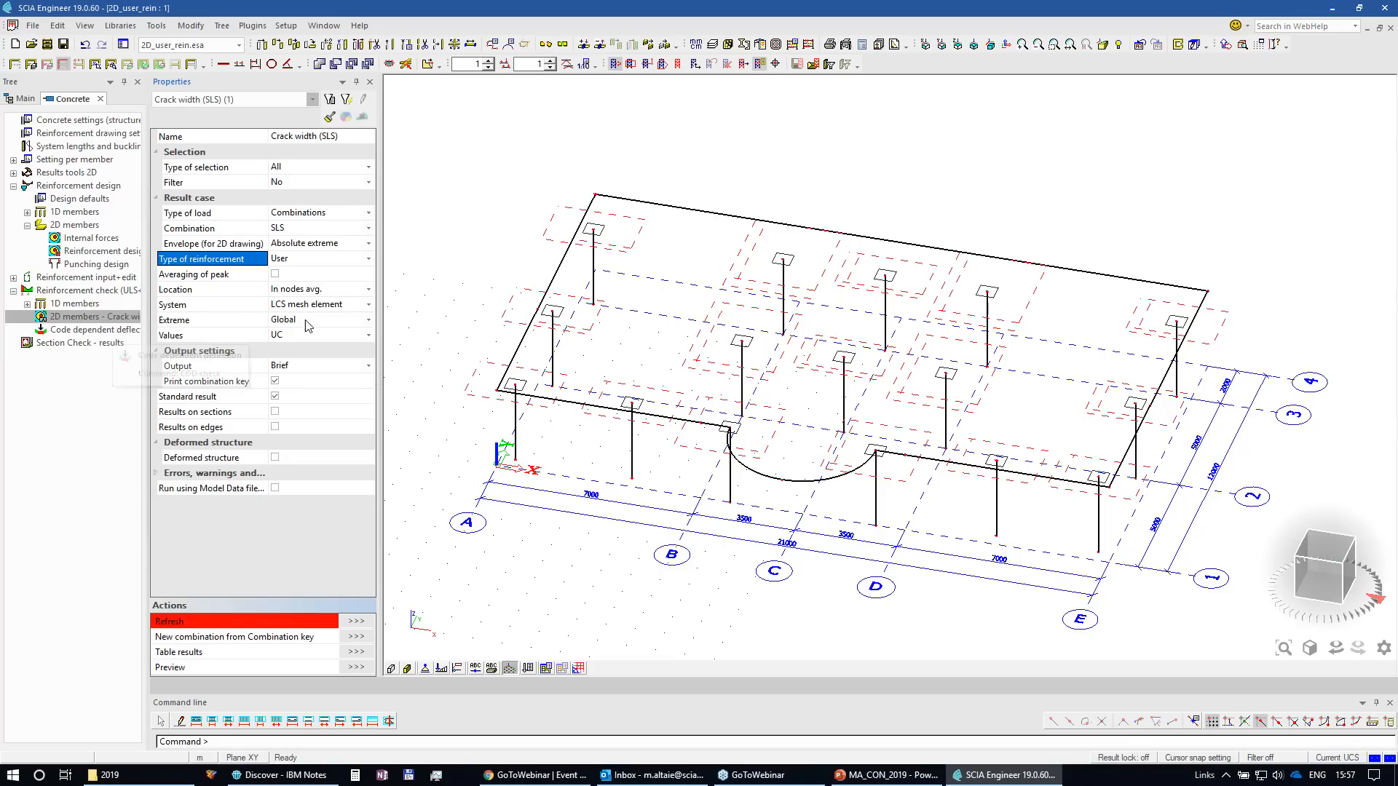
Step: Open the punching design and set its type of reinforcement to User
left_click(95, 264)
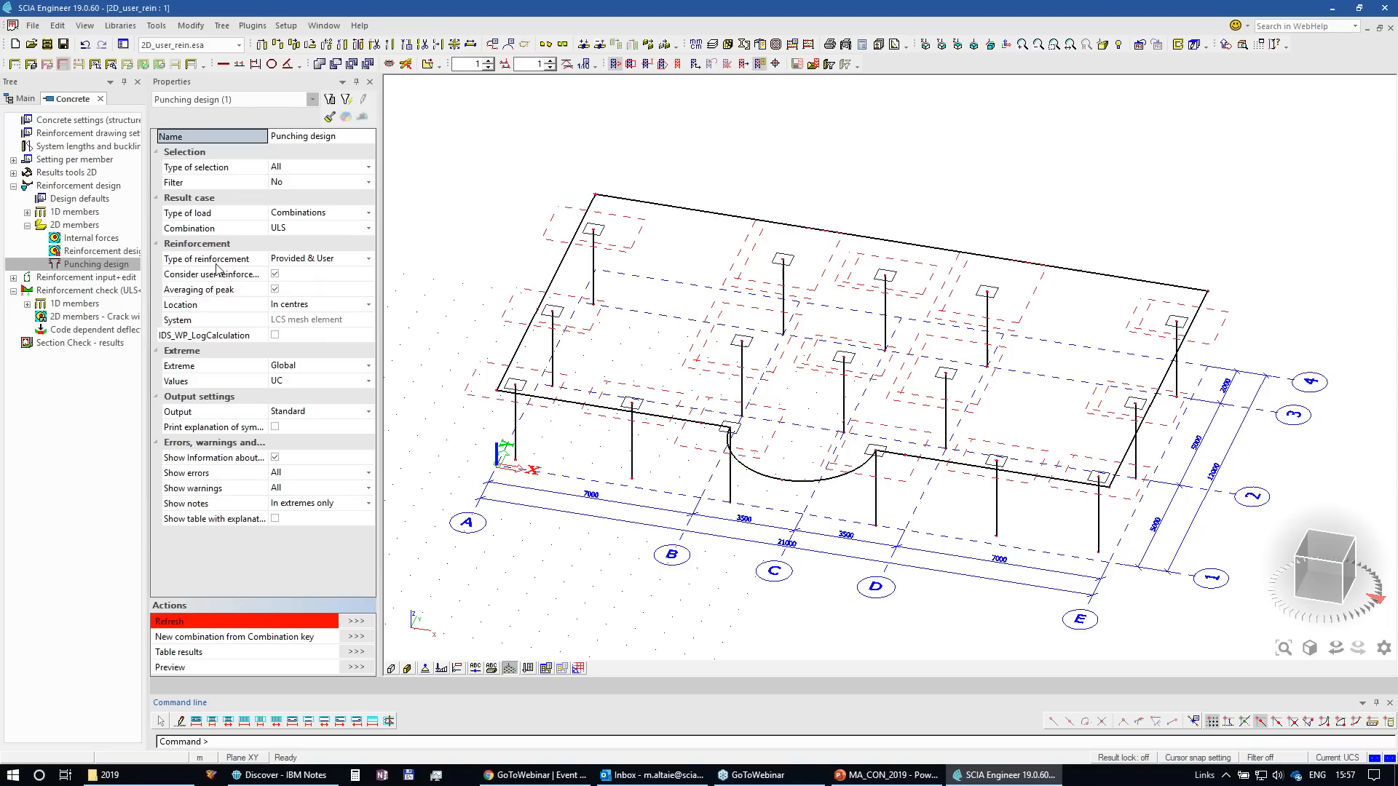
left_click(341, 260)
left_click(340, 261)
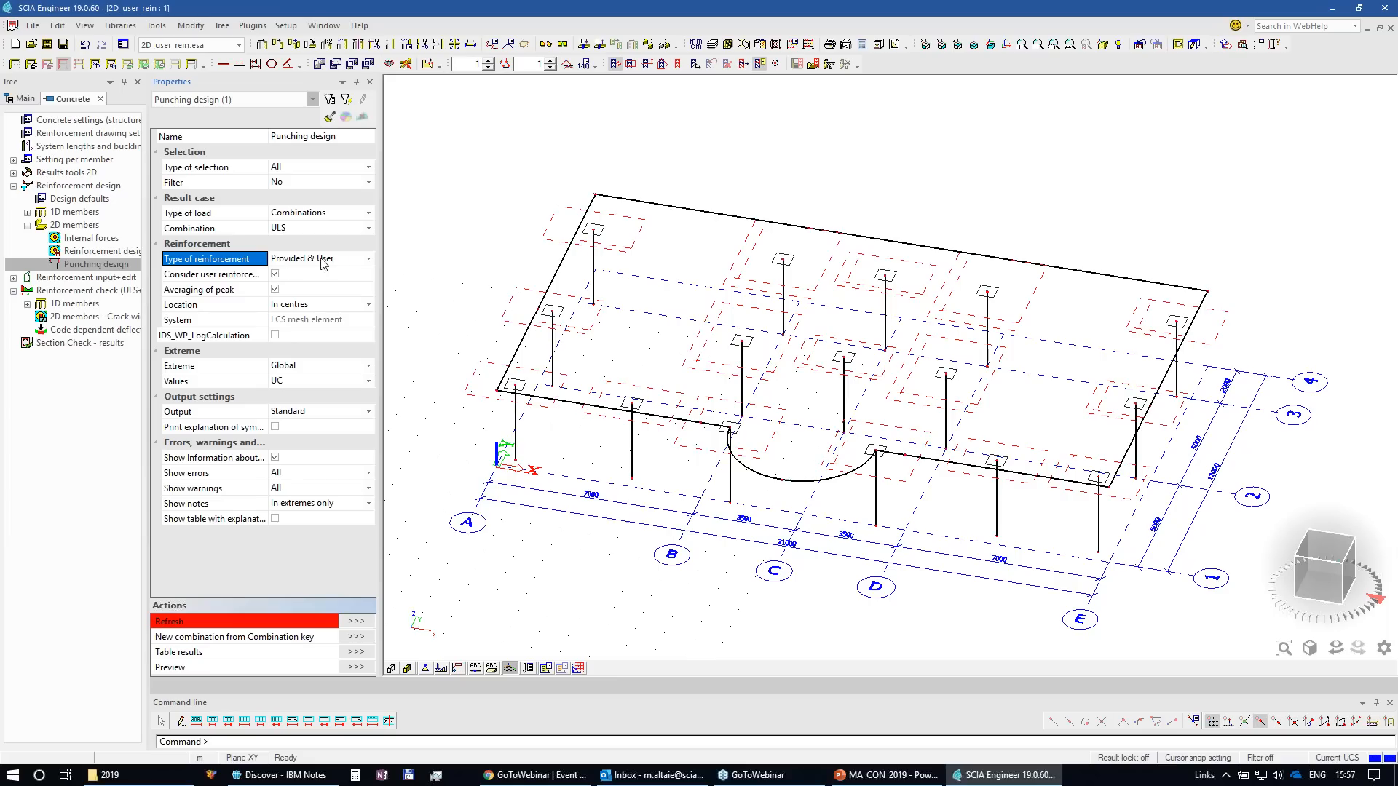
left_click(337, 260)
left_click(306, 297)
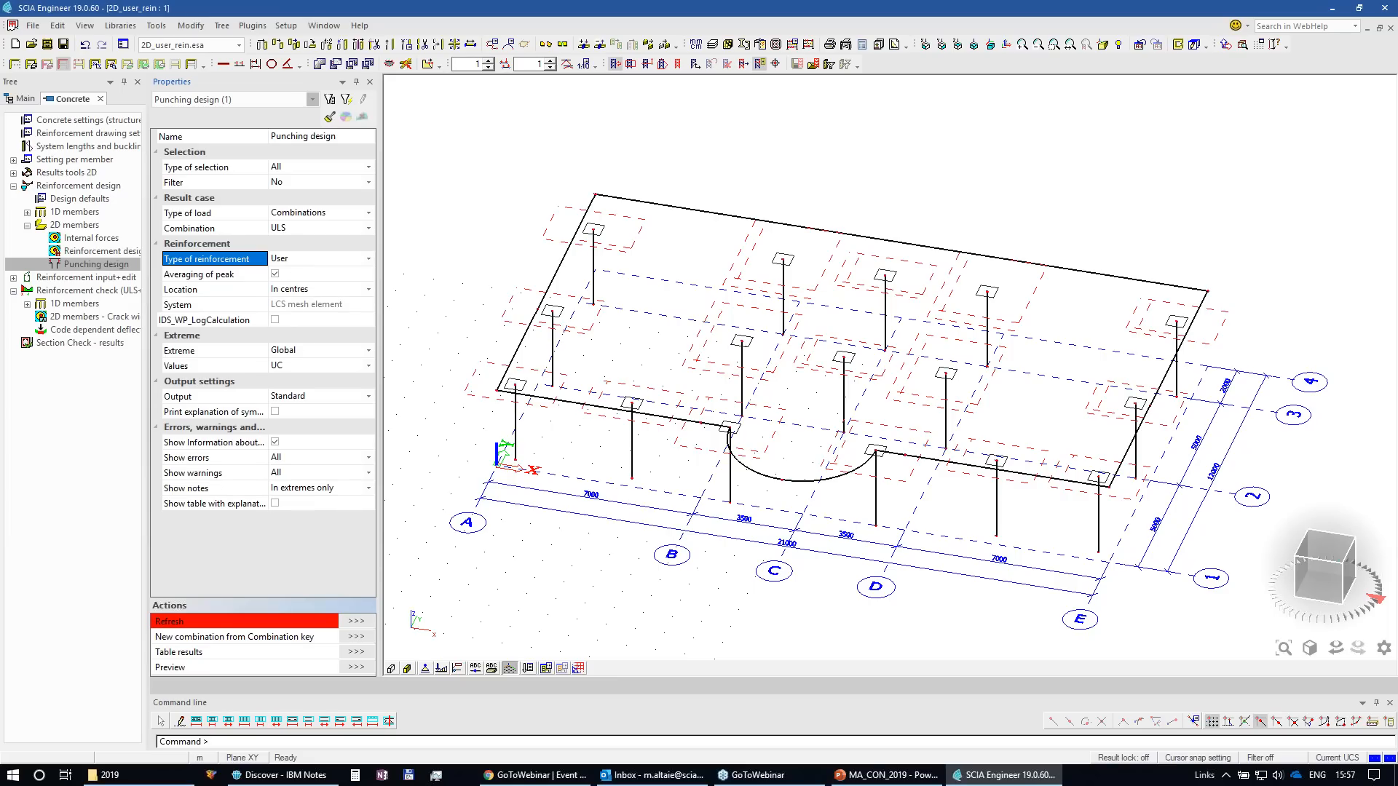
Step: Set the punching design's type of reinforcement back to Provided & User, and turn off considering user reinforcement
left_click(715, 332)
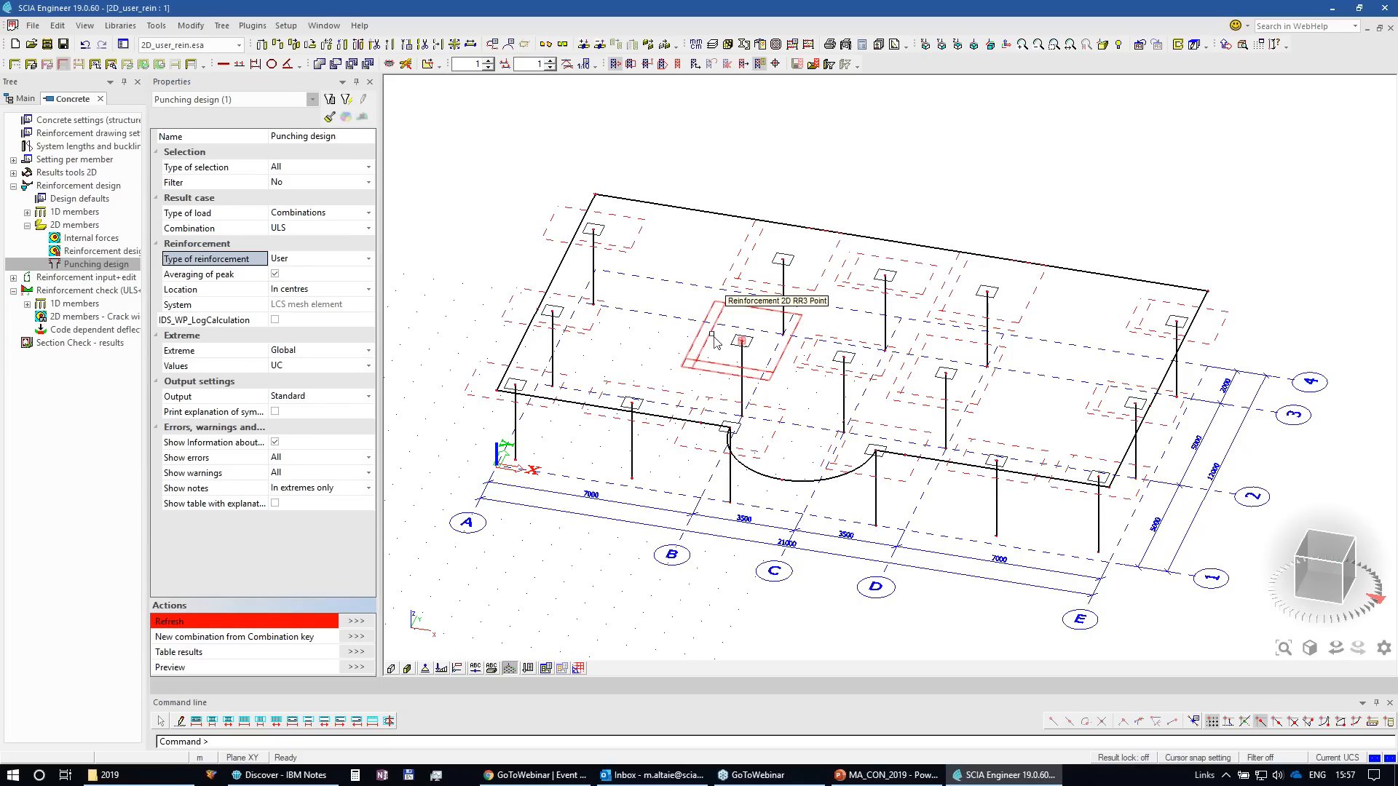
left_click(350, 261)
left_click(331, 285)
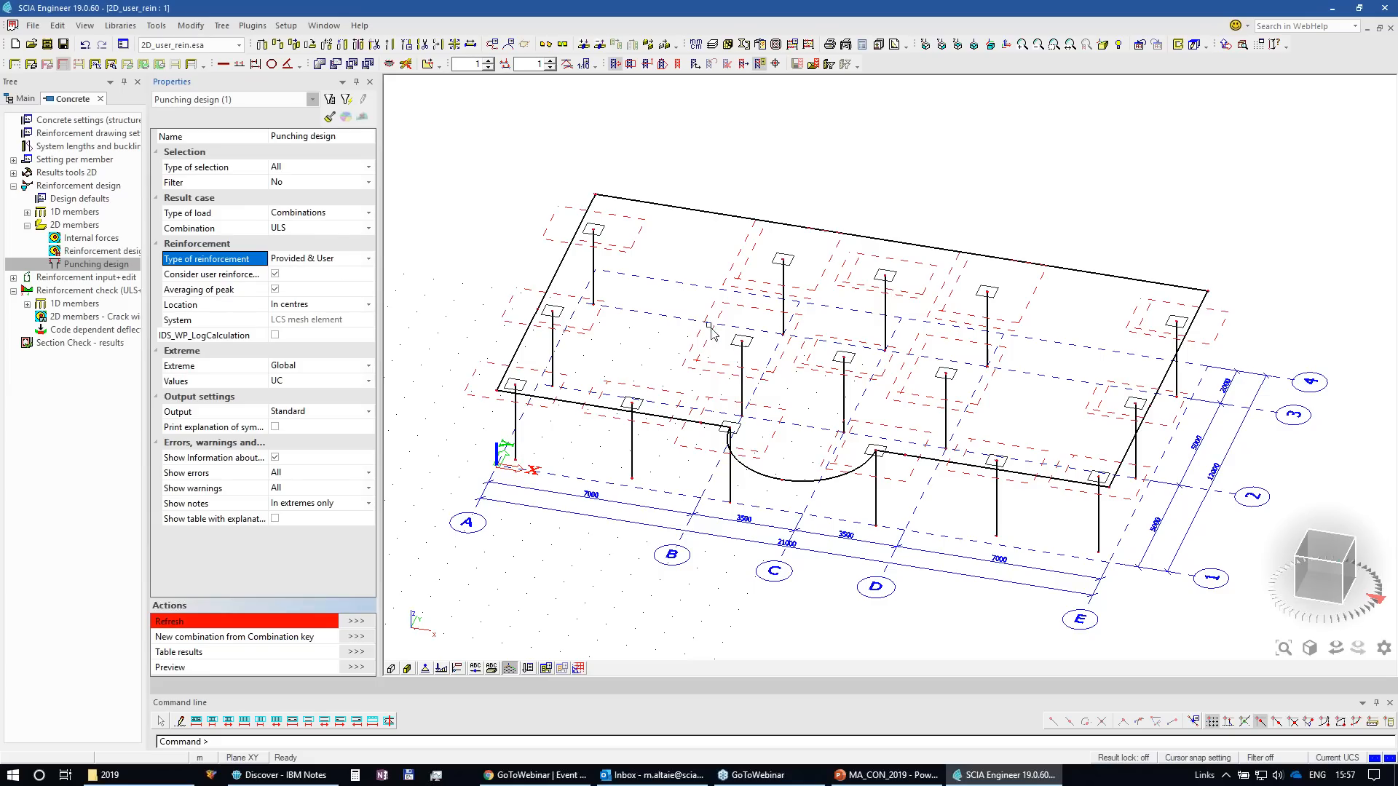
left_click(275, 275)
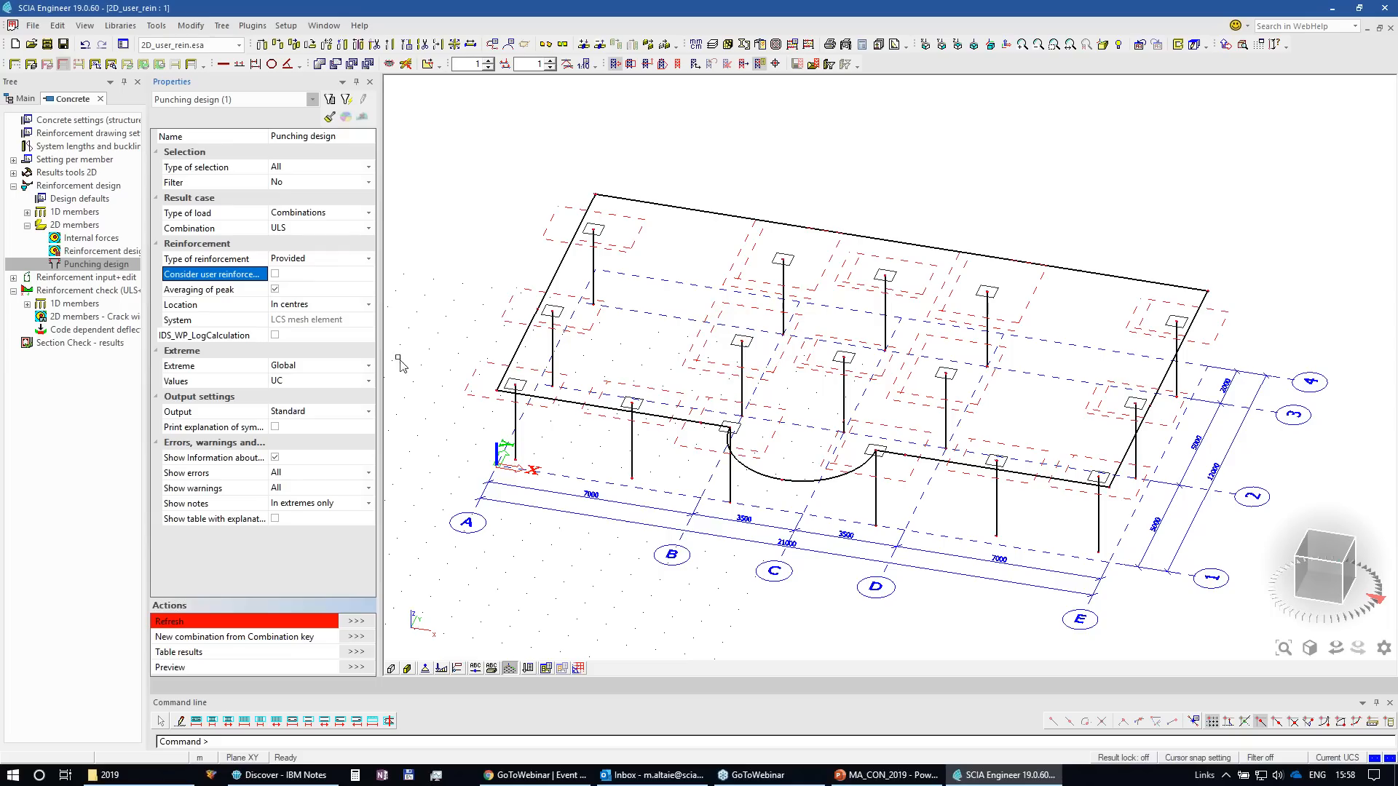
Step: Open the crack width check for 2D members and view its type of reinforcement options
left_click(80, 317)
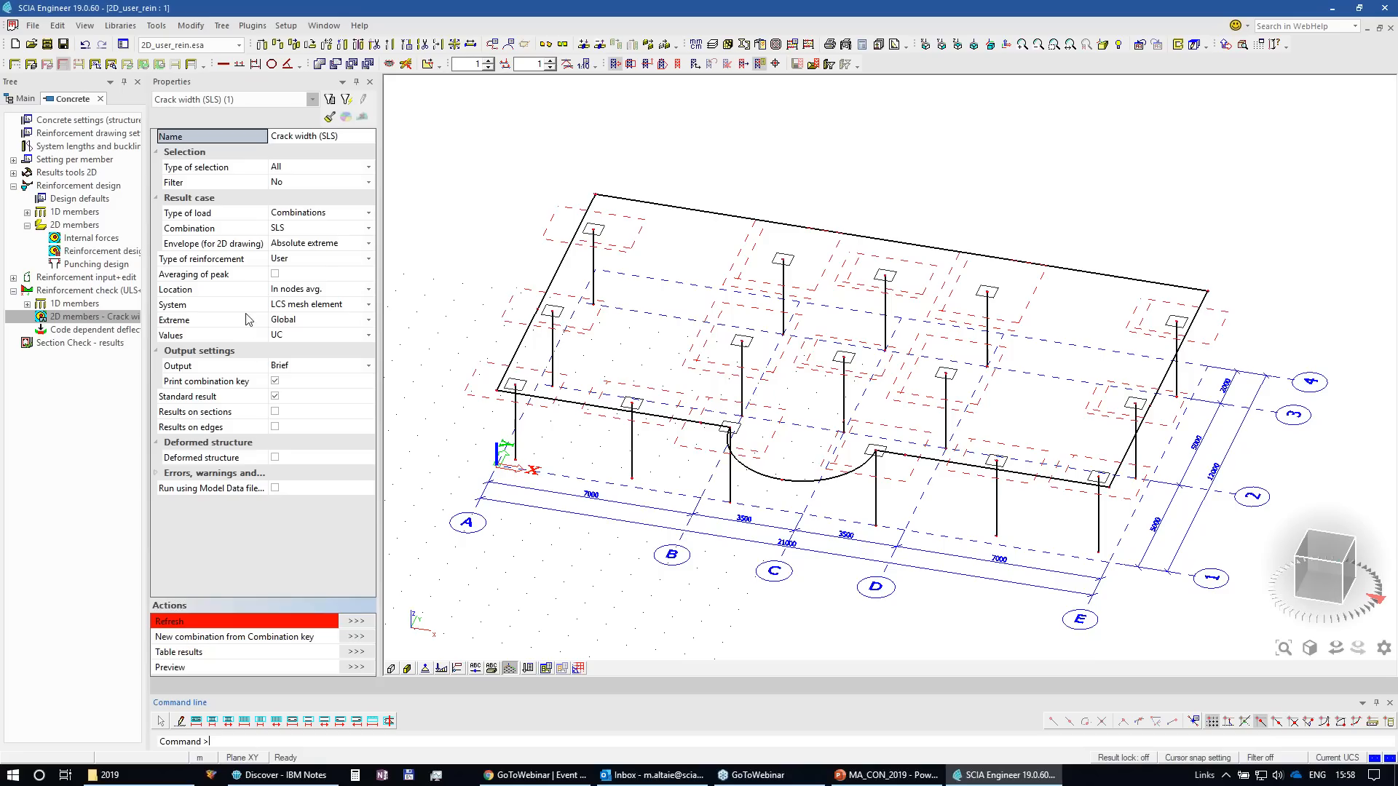
left_click(296, 259)
left_click(297, 259)
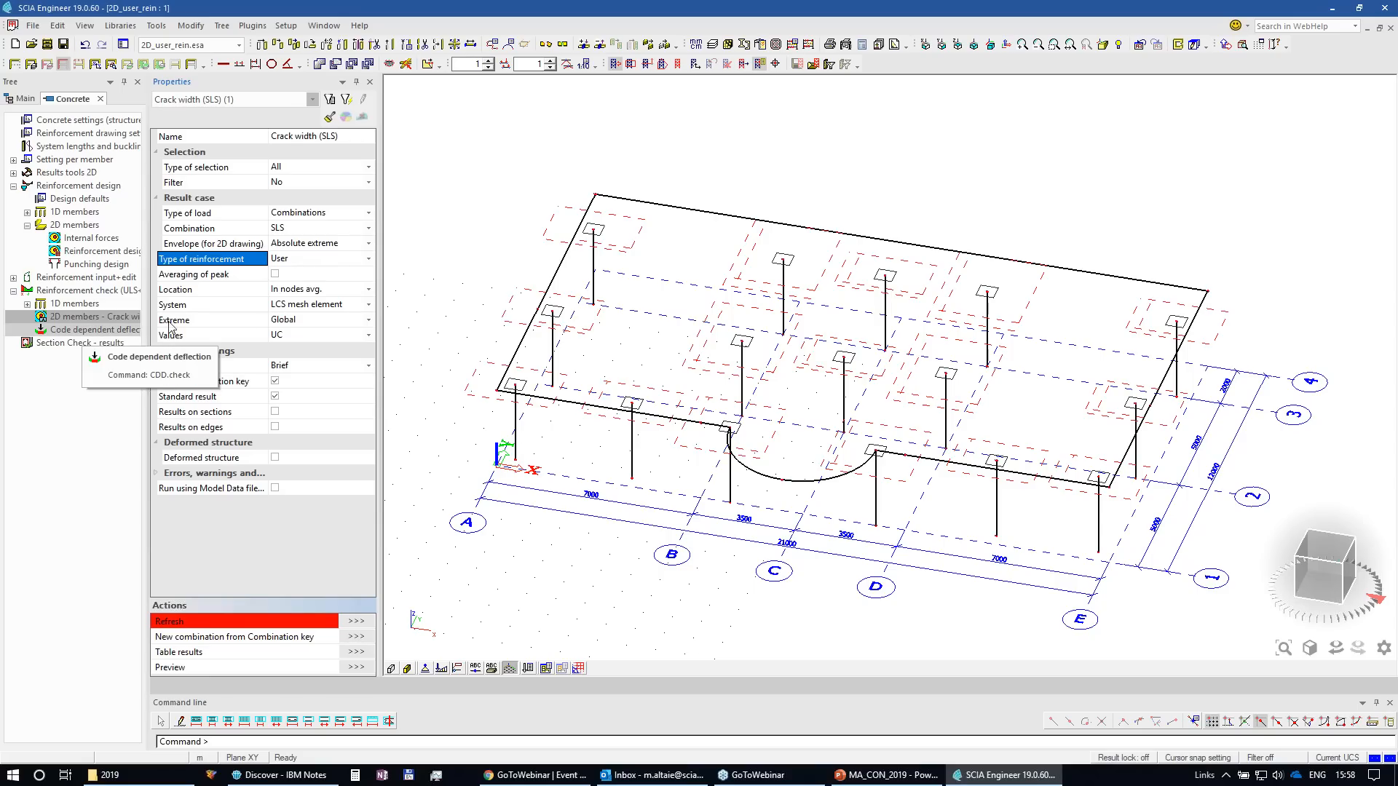
Step: Open the code dependent deflection check and set its type of reinforcement to User
left_click(102, 329)
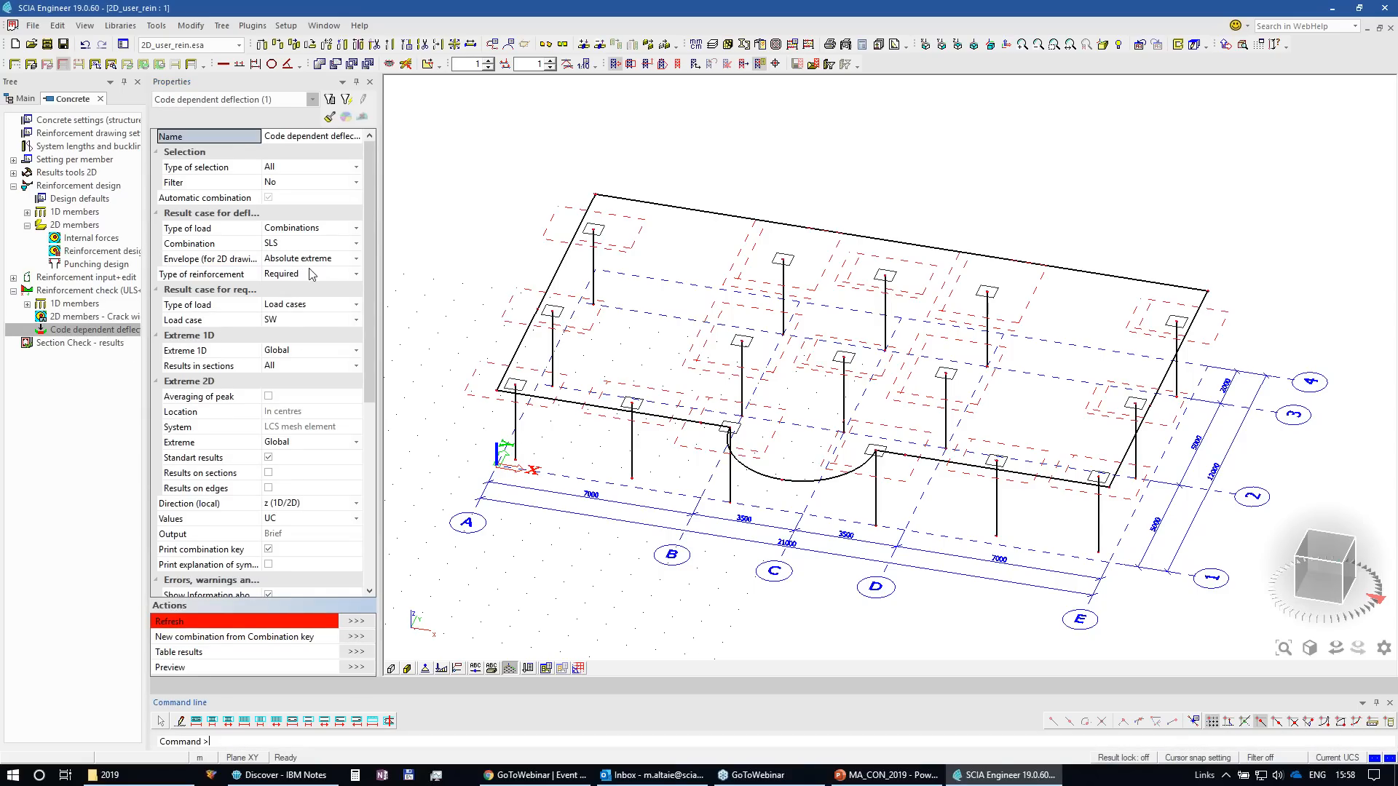
left_click(305, 277)
left_click(294, 311)
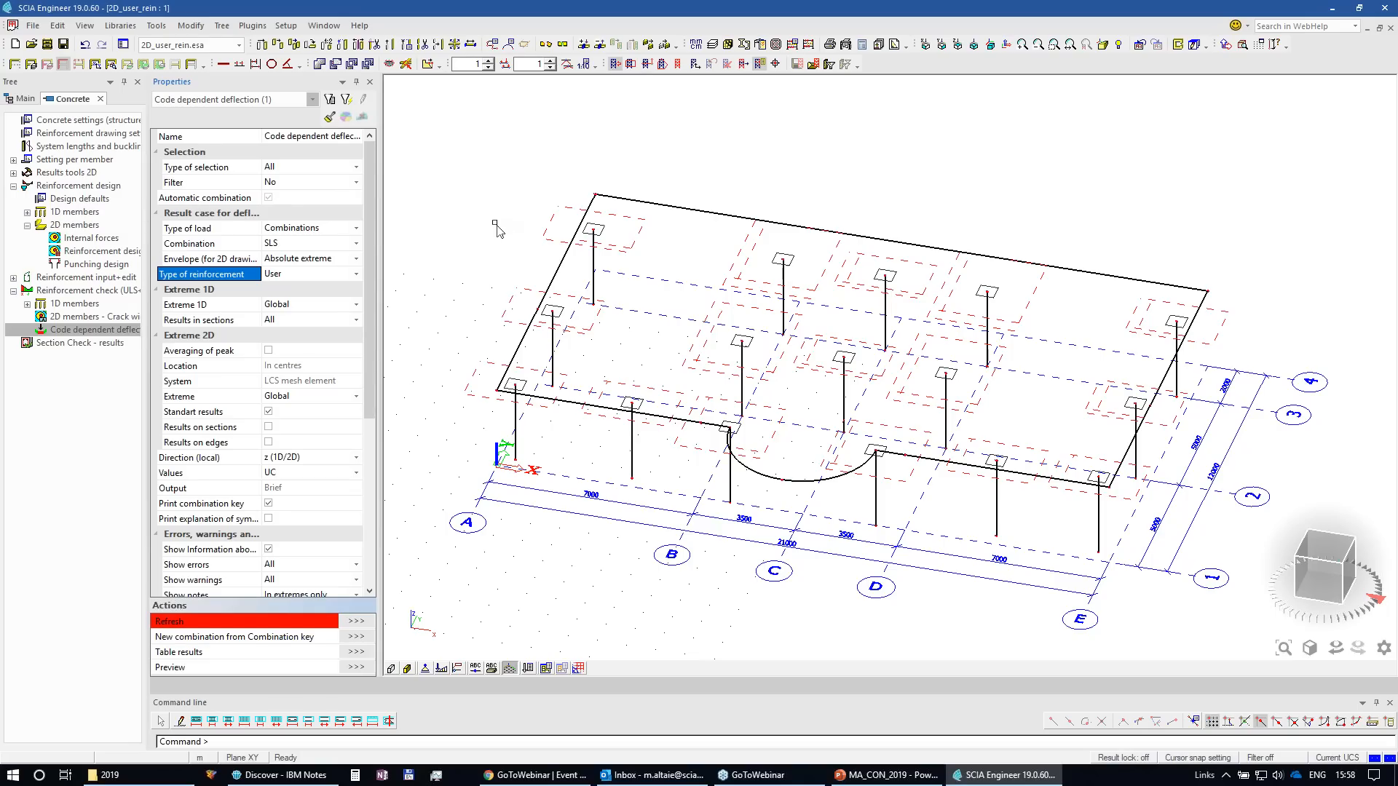
Step: In the design defaults, turn off unified upper reinforcement, uniform column distribution and corrected bars, with shear zone type None and minimum longitudinal length 0
double_click(79, 124)
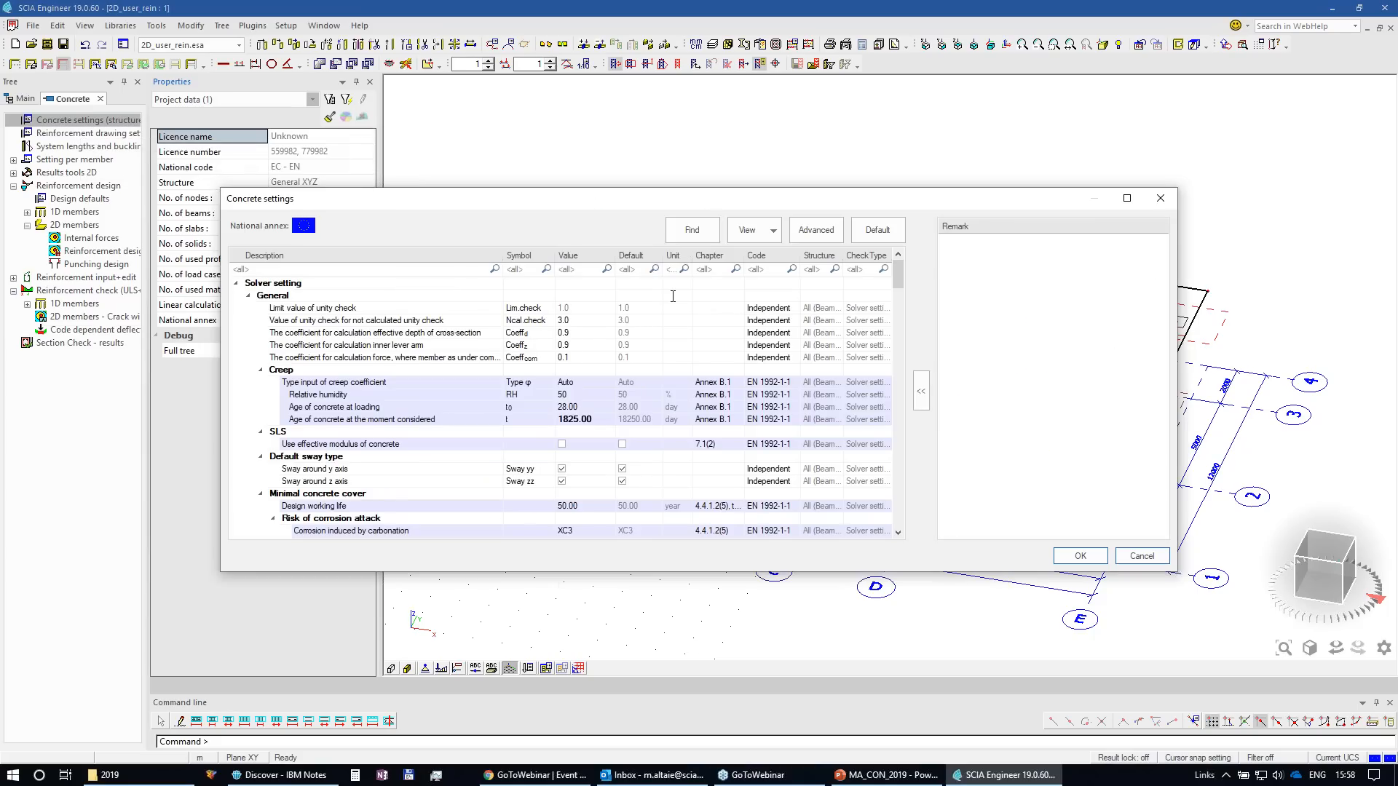
left_click(1160, 198)
double_click(80, 198)
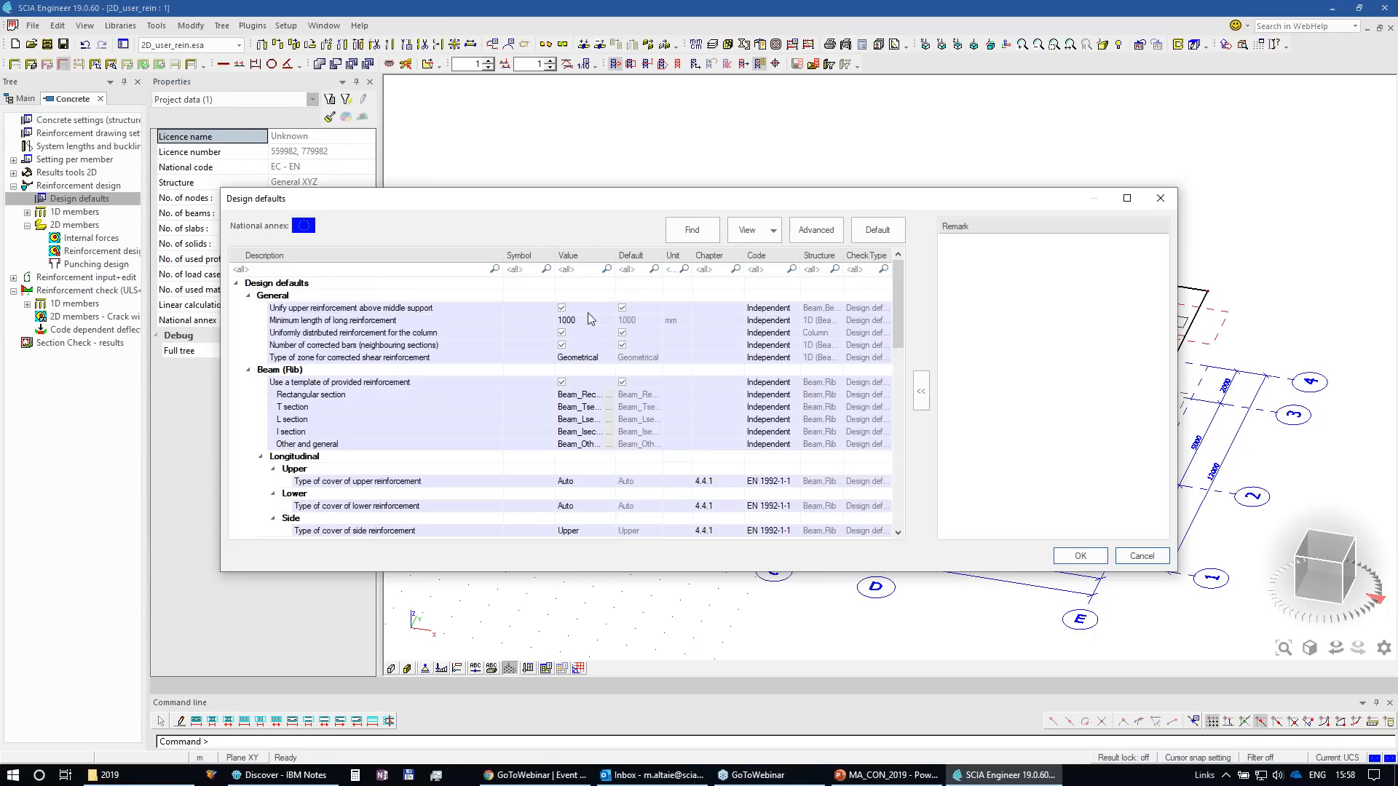
left_click(561, 308)
left_click(561, 332)
left_click(561, 345)
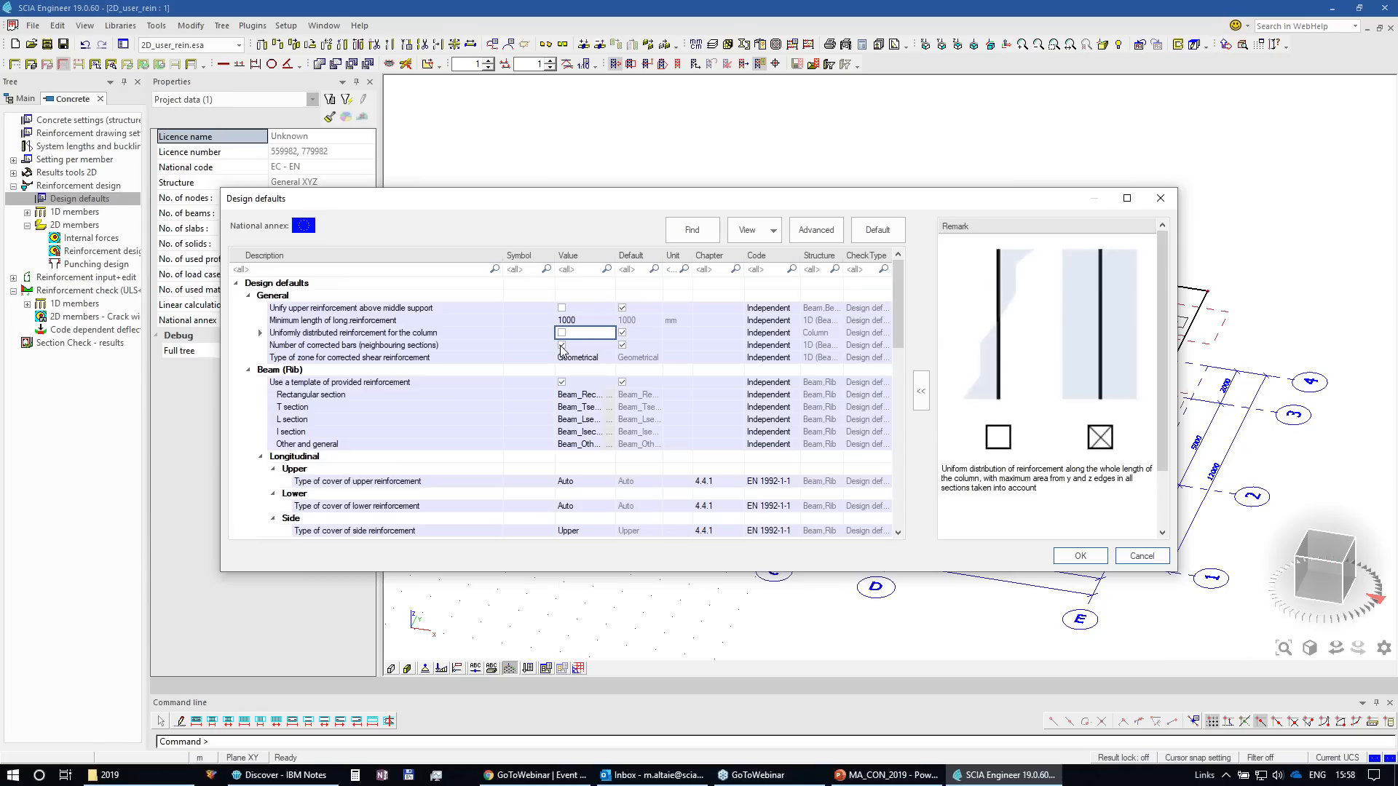
left_click(572, 358)
left_click(609, 358)
left_click(578, 377)
left_click(576, 321)
type("0")
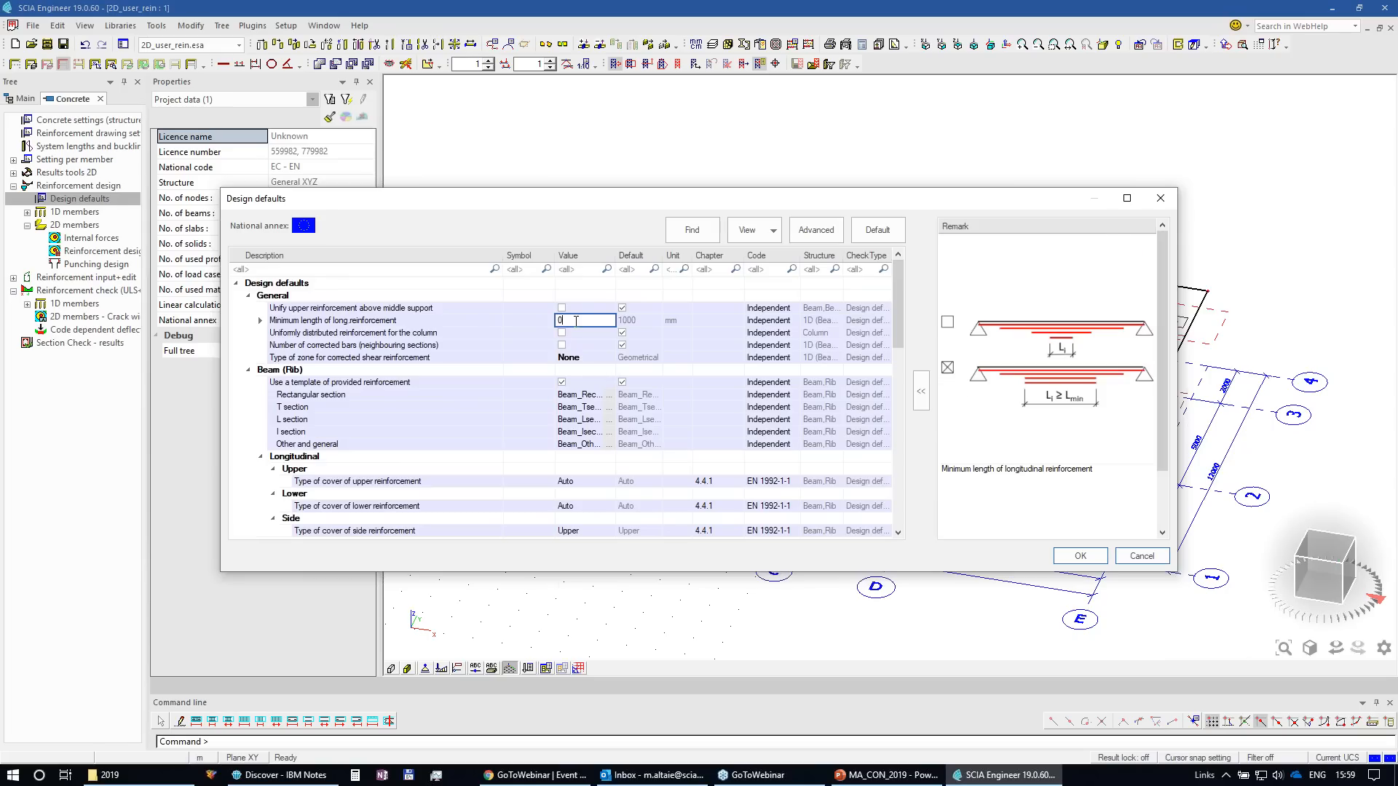
left_click(571, 283)
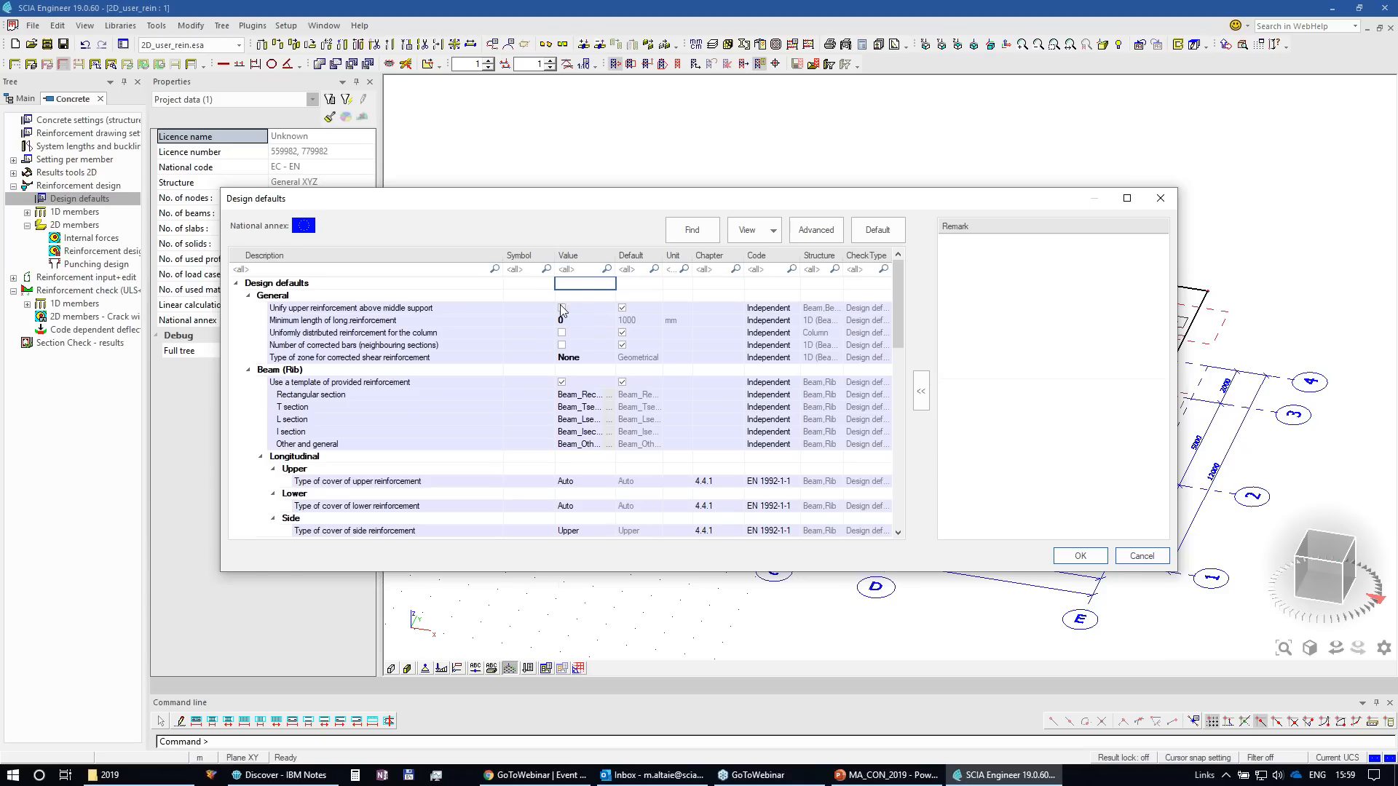
Step: Turn unified upper reinforcement back on, restore all default design values, and cancel the design defaults
left_click(562, 309)
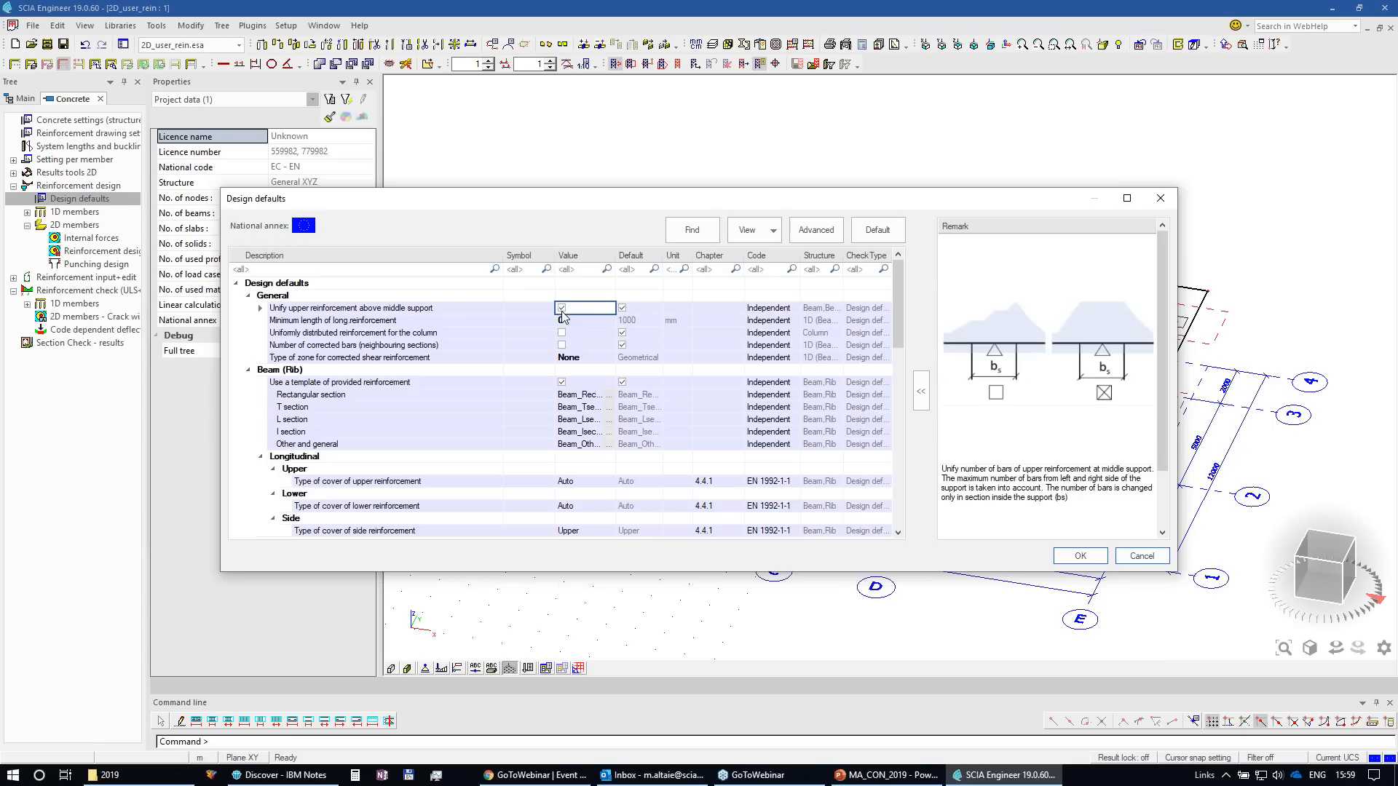
left_click(878, 232)
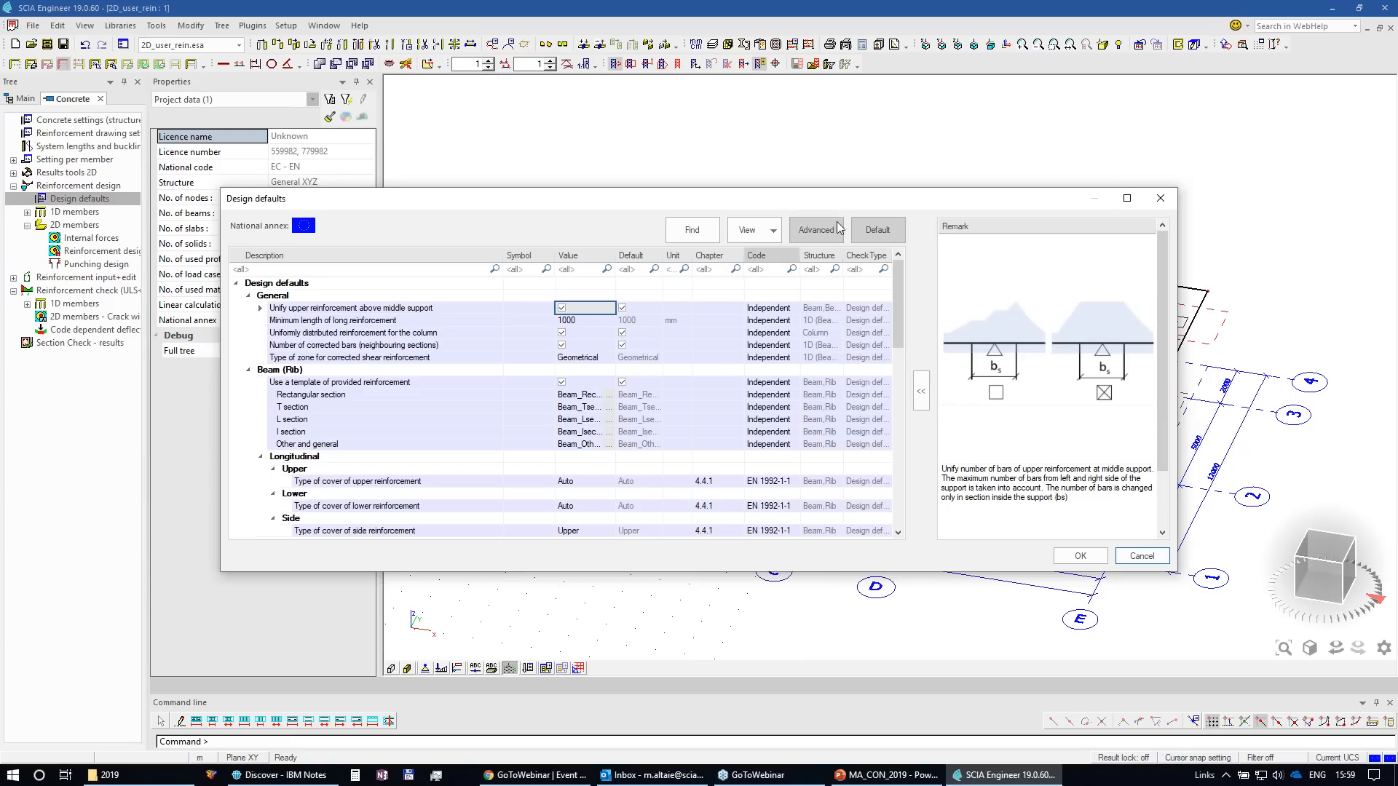
left_click(1142, 556)
Step: Switch to PowerPoint, show 2D Design Improvement slides 31 and 32, and highlight the ASF export format on slide 32
left_click(887, 776)
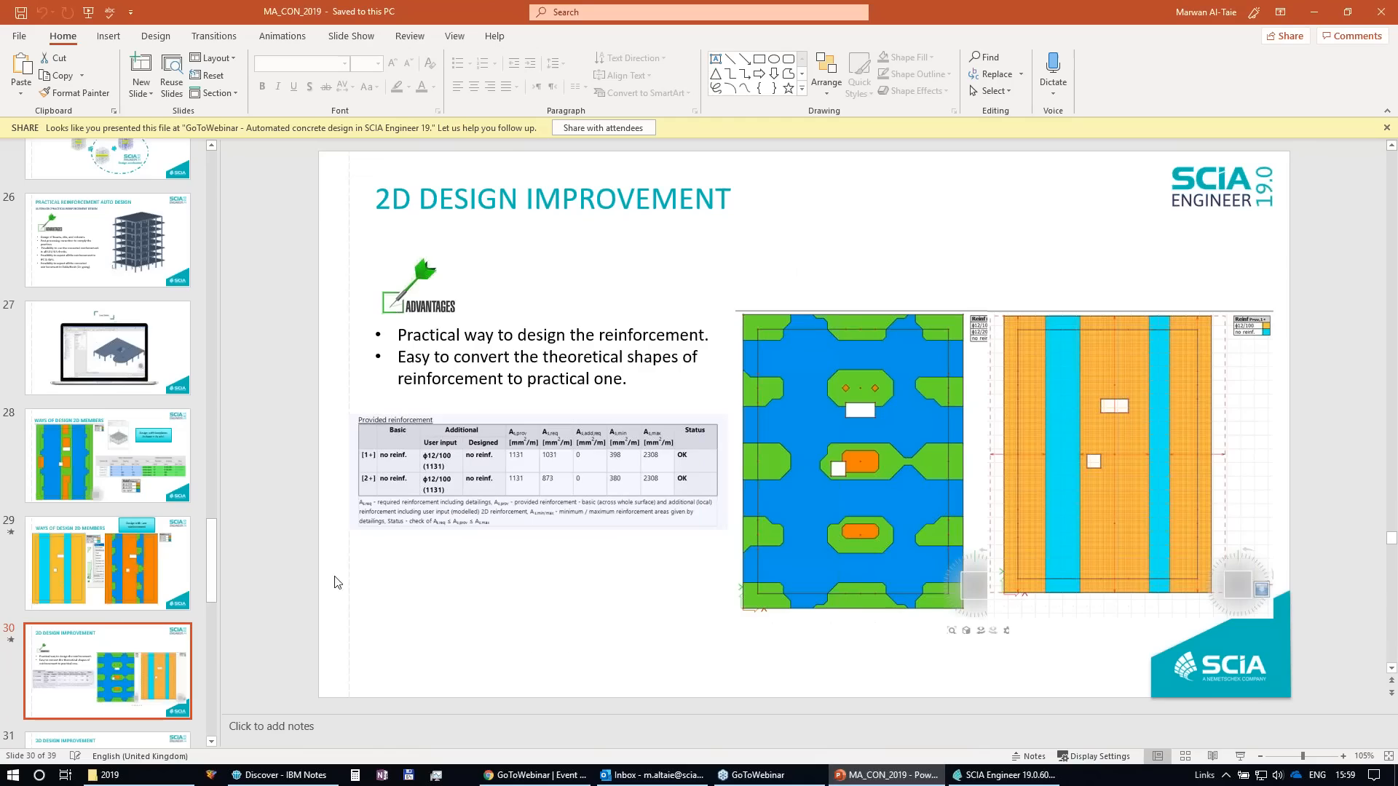
scroll(105, 611, "down", 3)
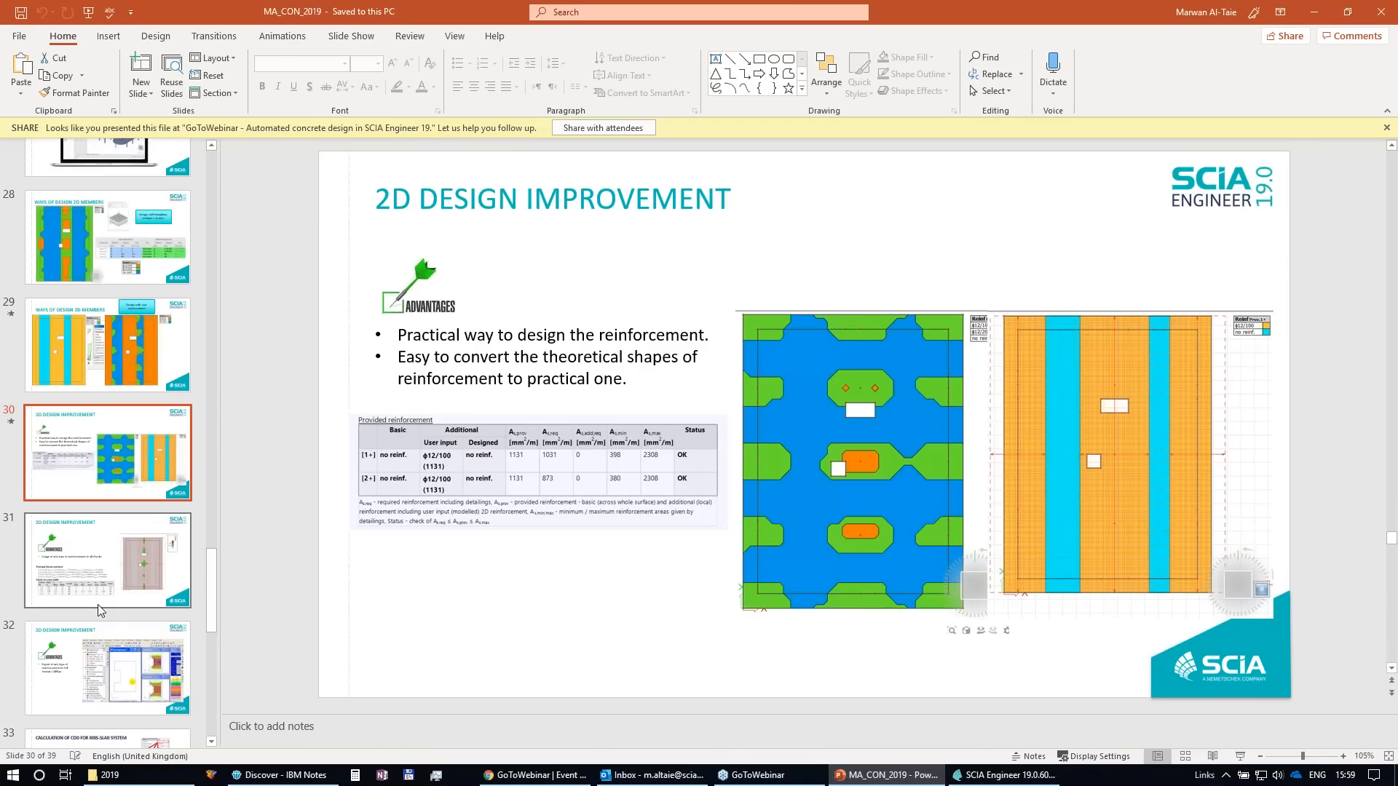
left_click(108, 561)
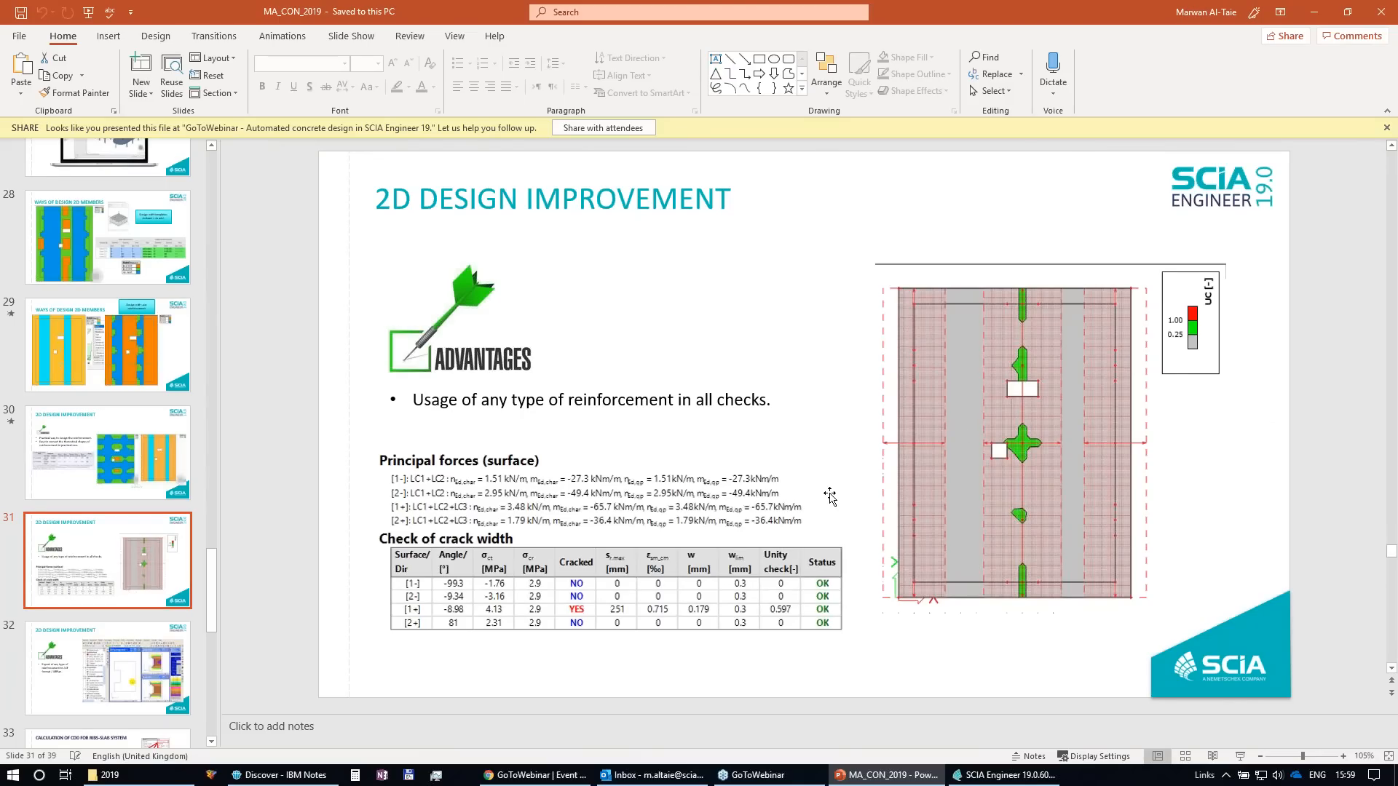
left_click(138, 663)
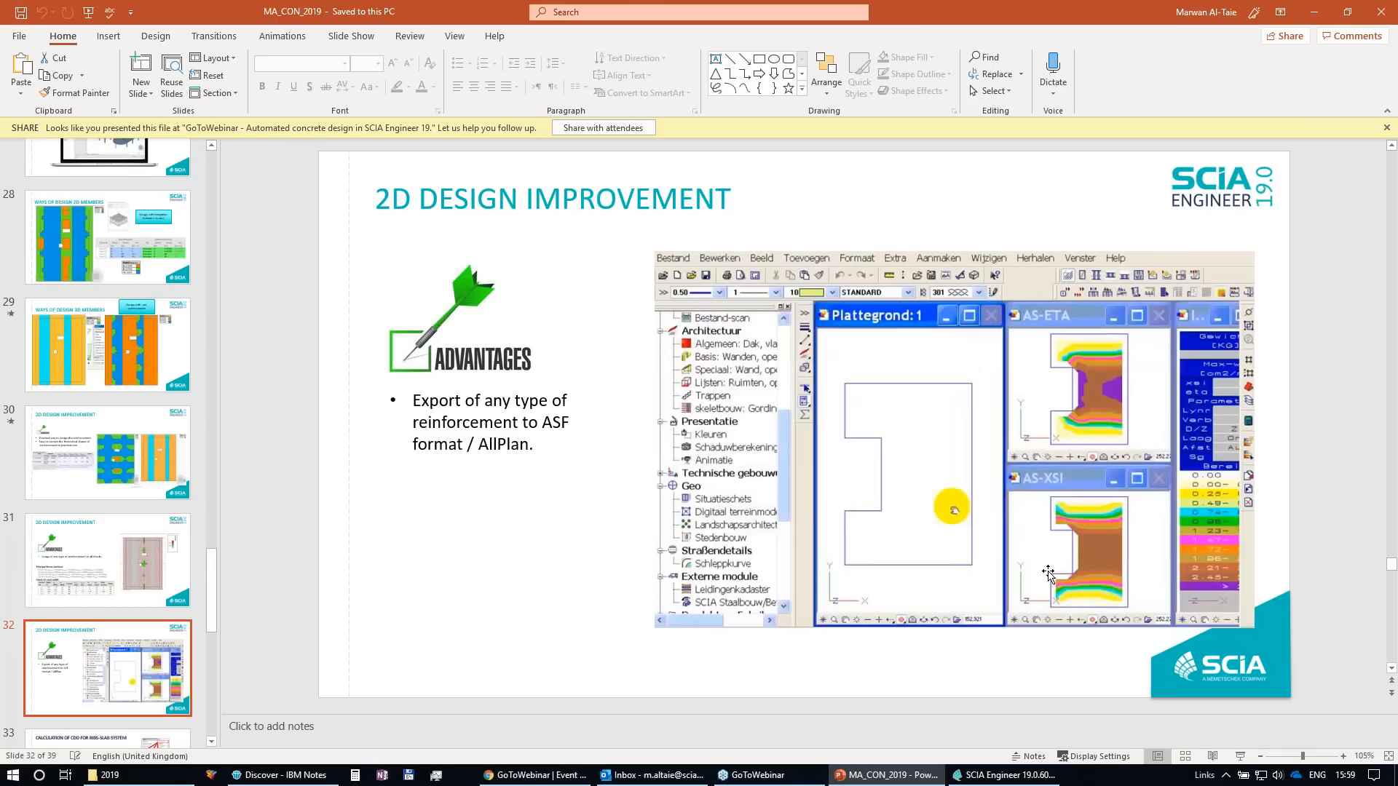
double_click(545, 422)
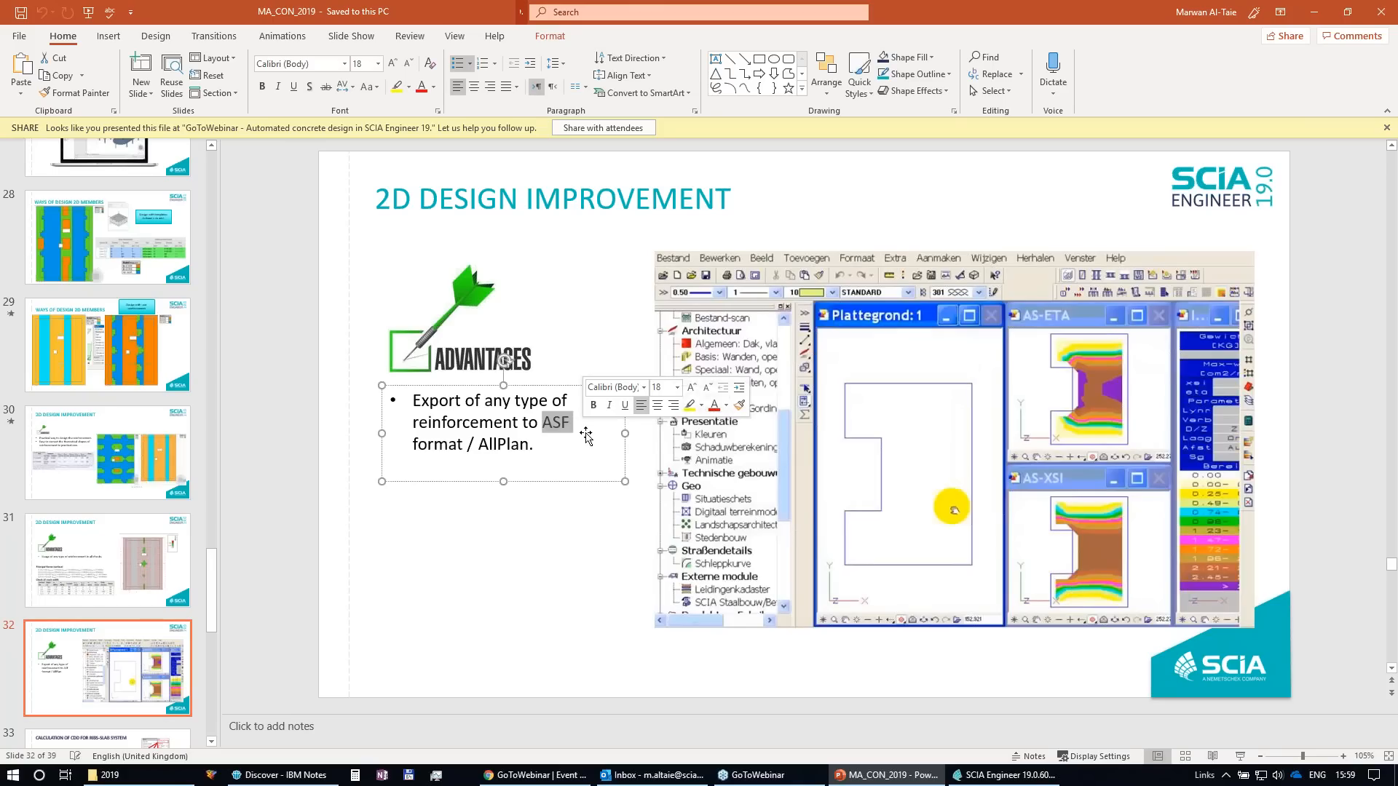
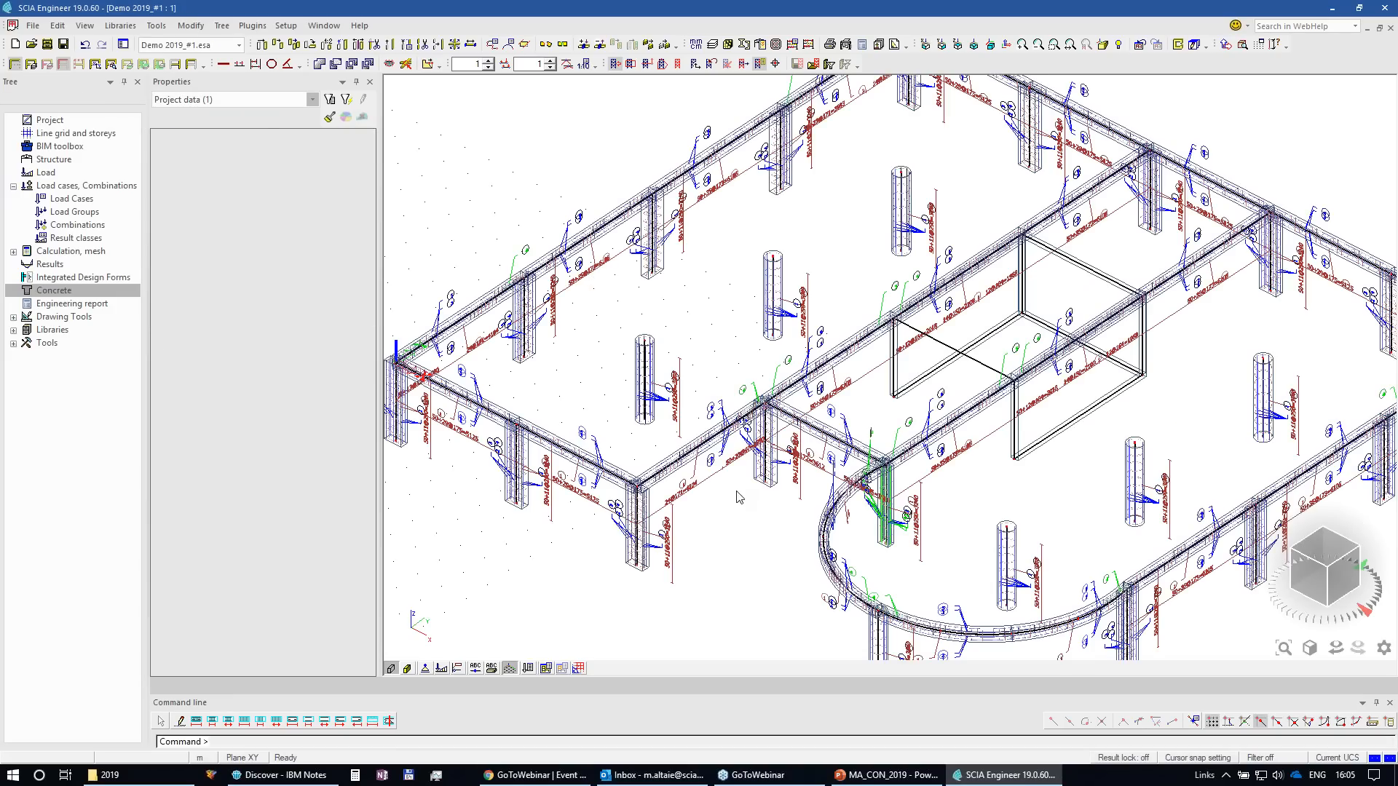
Step: Export the Demo 2019_#1 model with its reinforcement to the desktop as an IFC 2x3 file named fdfdfd, using the default export options
left_click(63, 64)
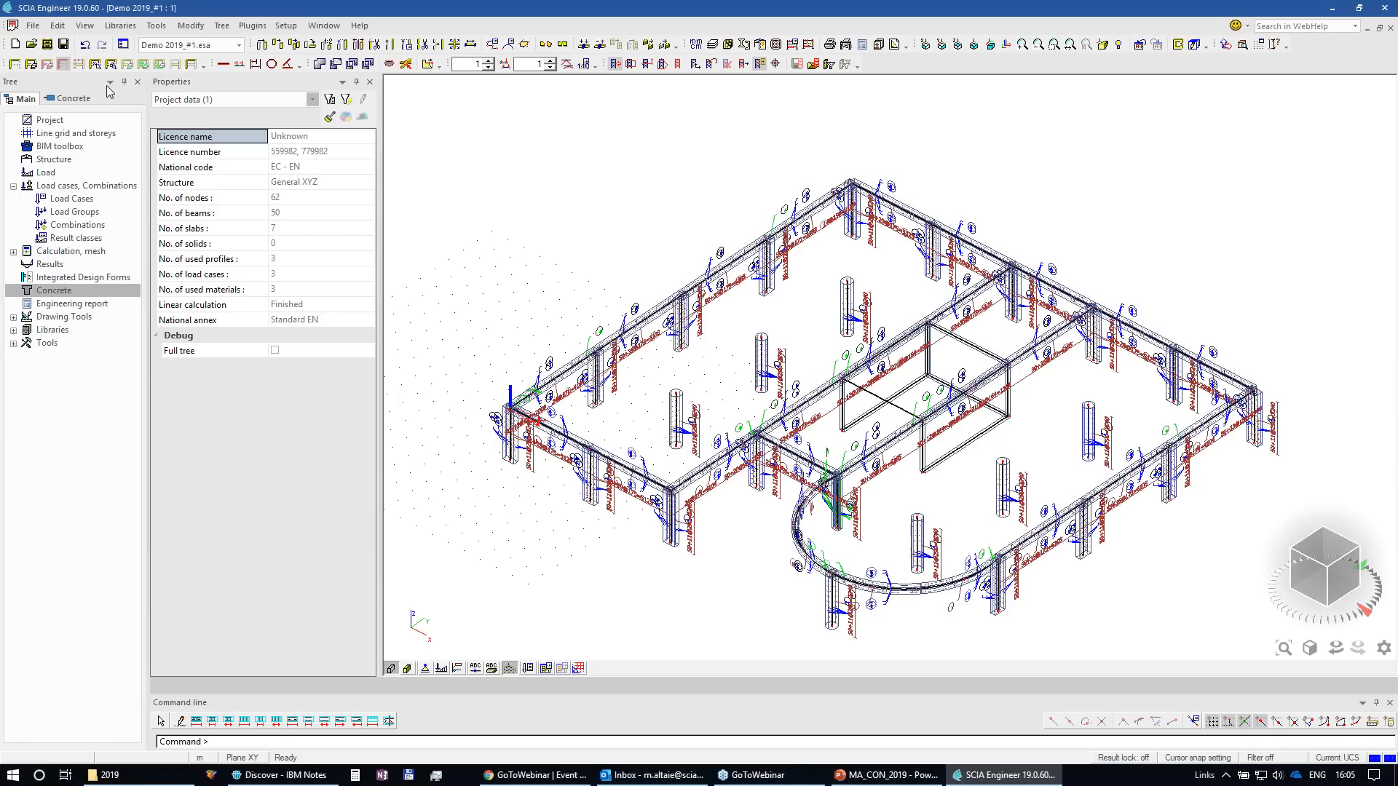
left_click(32, 25)
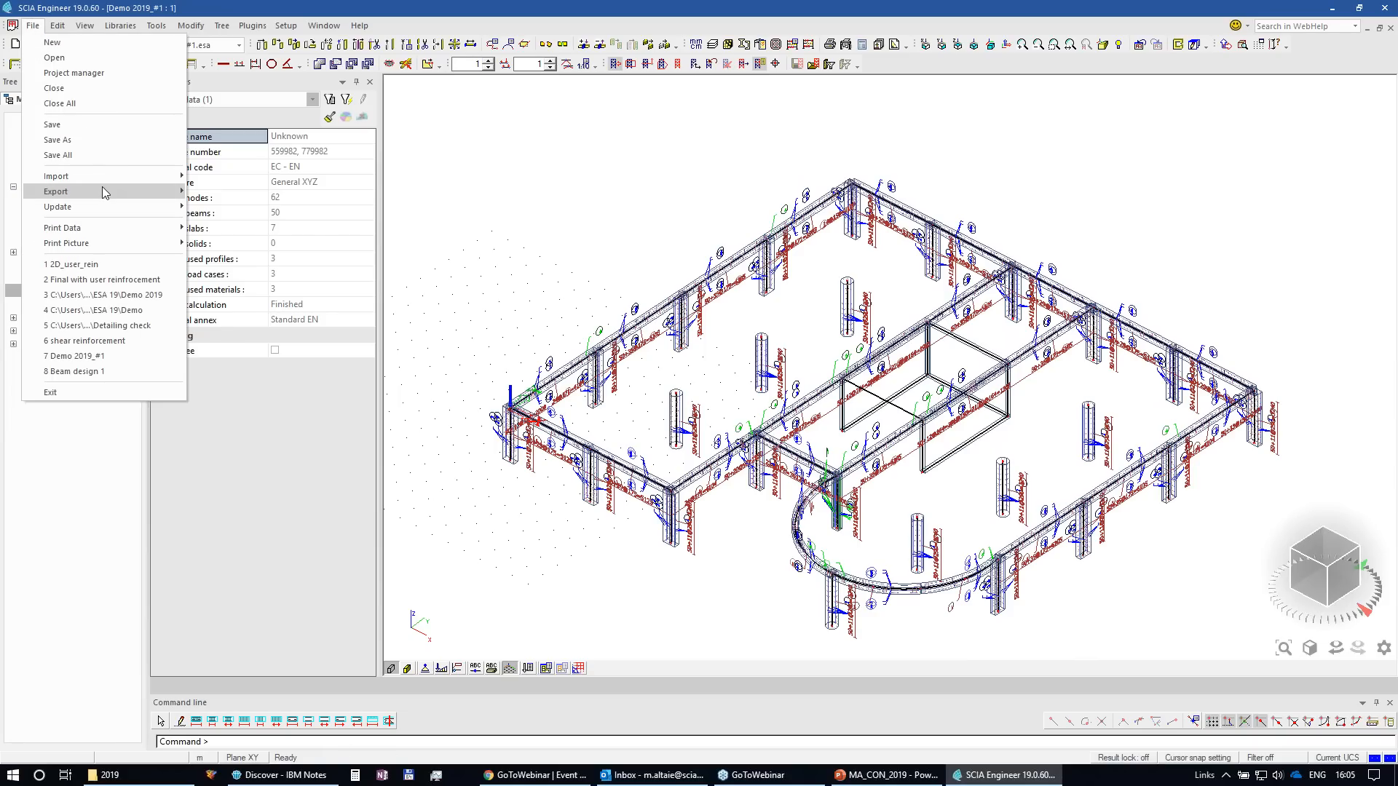
mouse_move(101, 191)
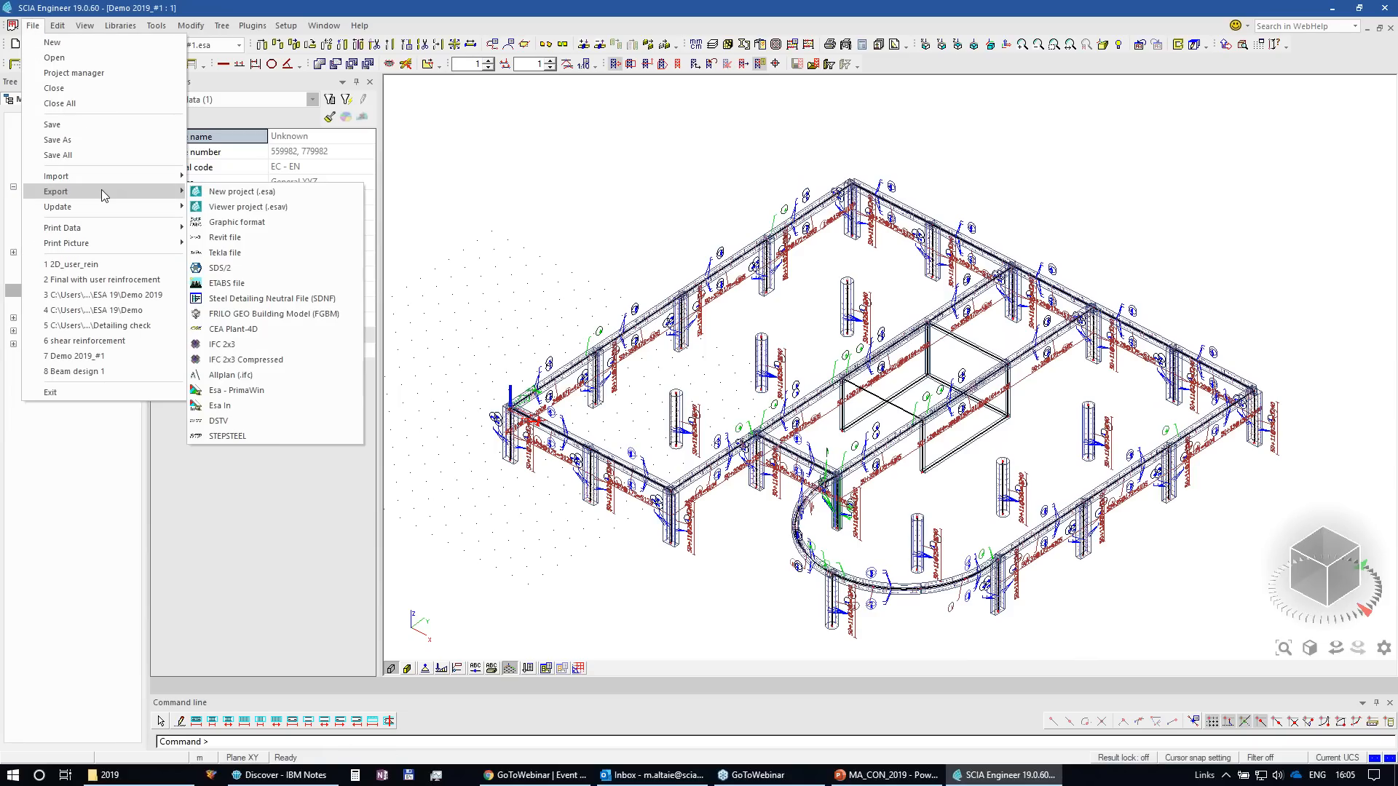
left_click(266, 333)
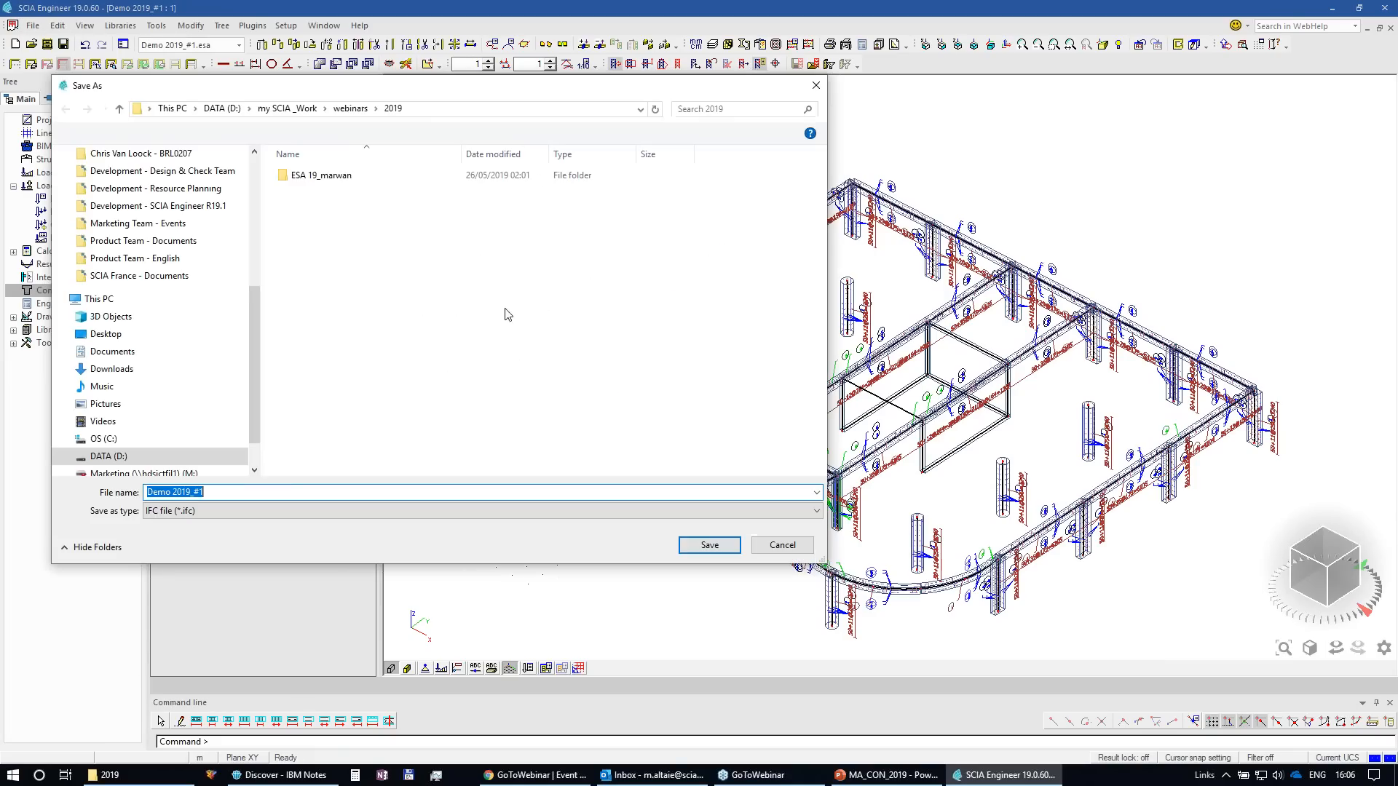
type("fdfdfd")
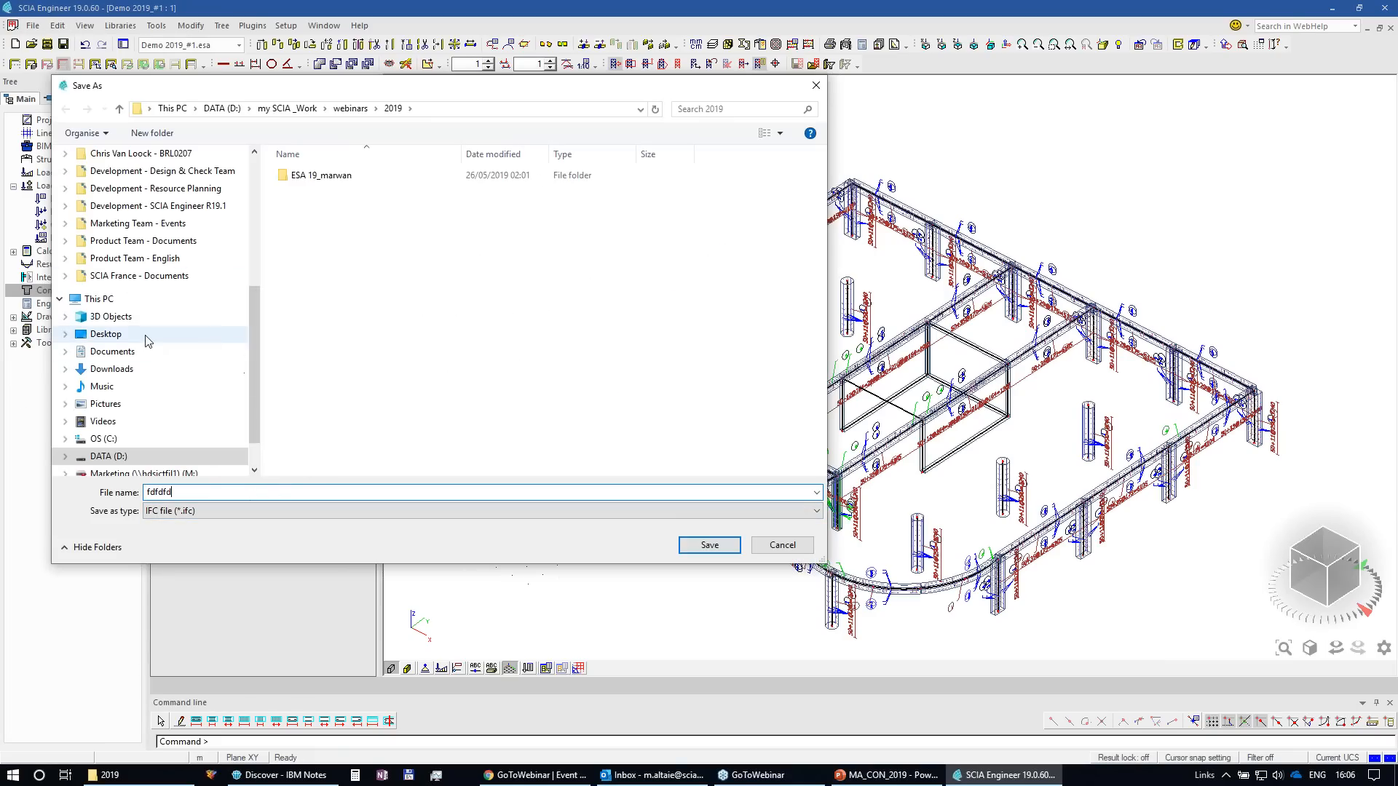
left_click(106, 334)
left_click(707, 552)
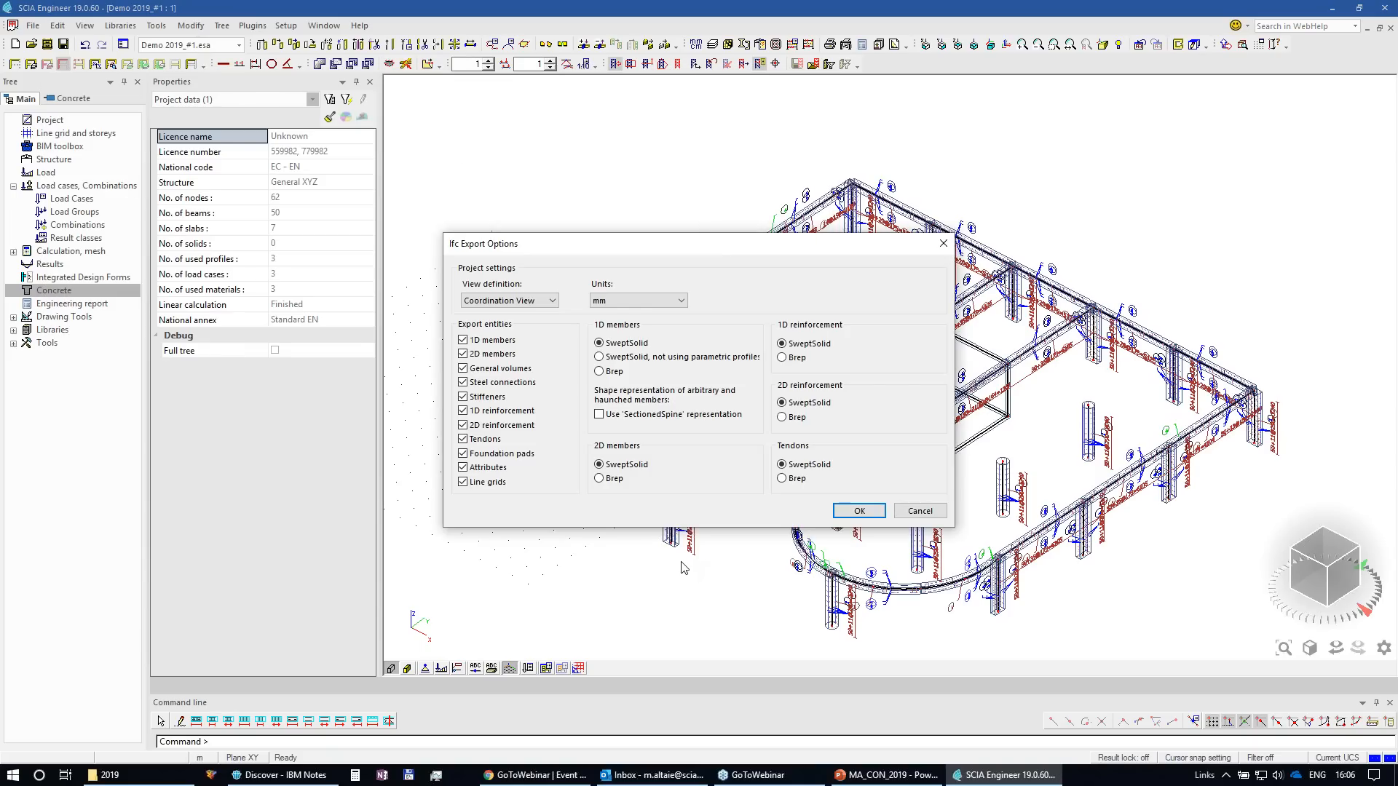
left_click(859, 510)
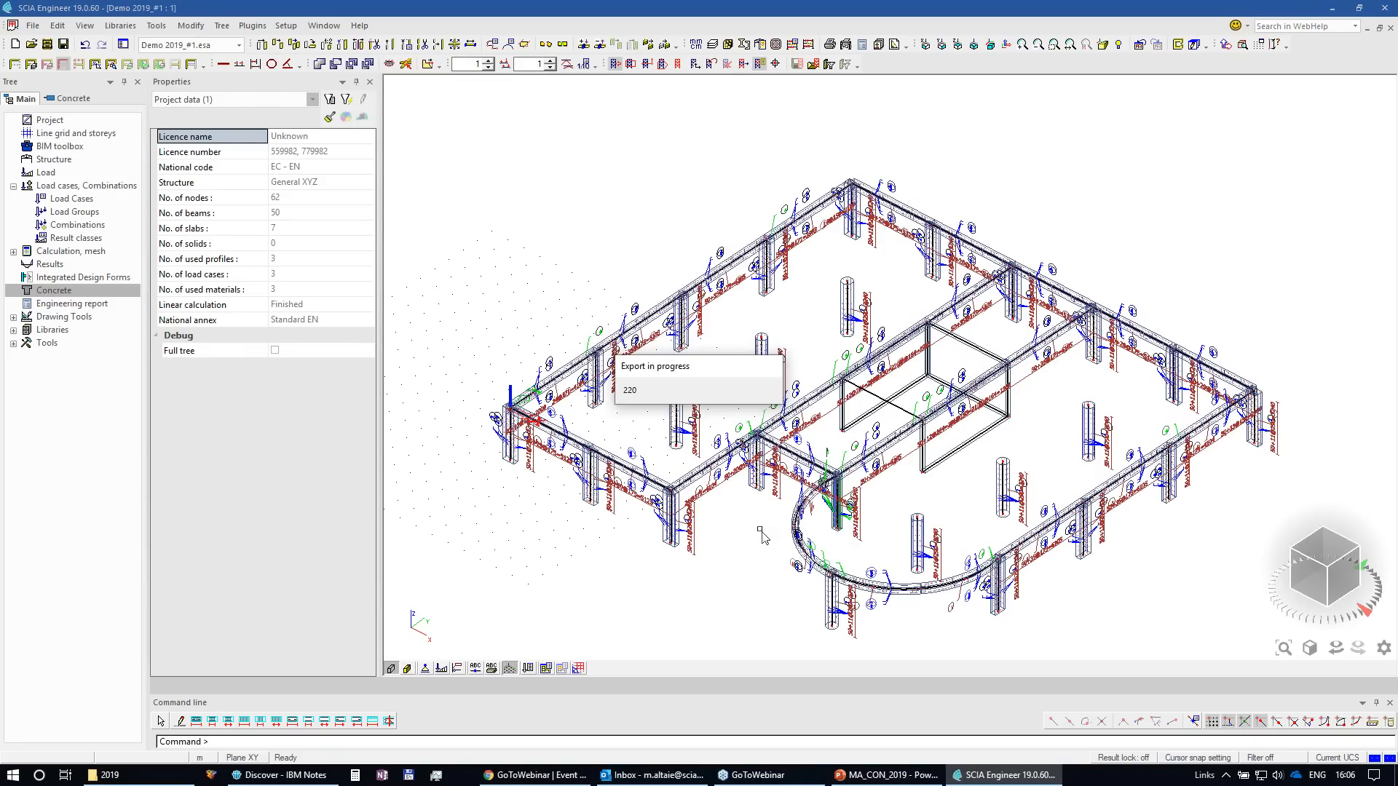
left_click(814, 484)
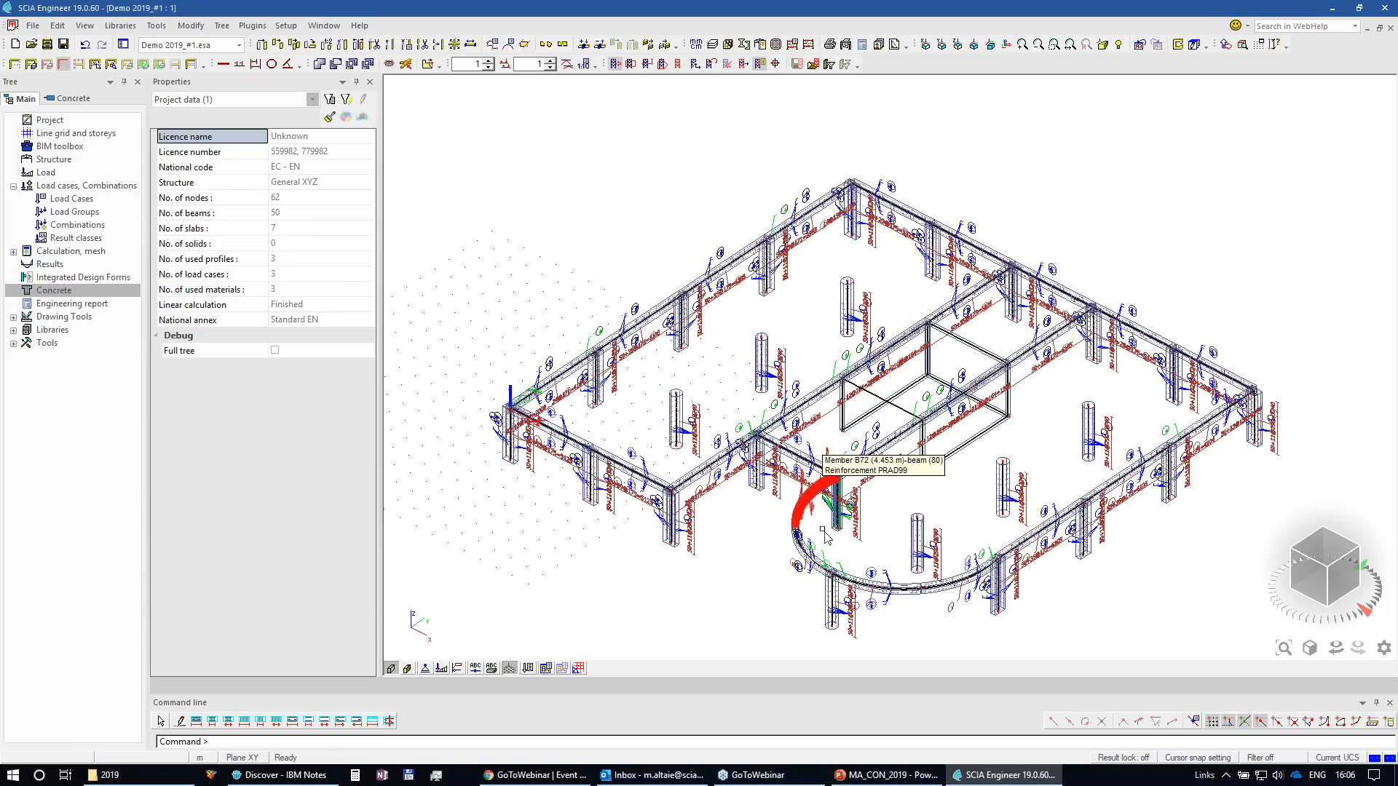
Step: Minimise the open windows, open the fdfdfd IFC file from the desktop in BIM Vision, and turn on transparency for the model
left_click(1332, 13)
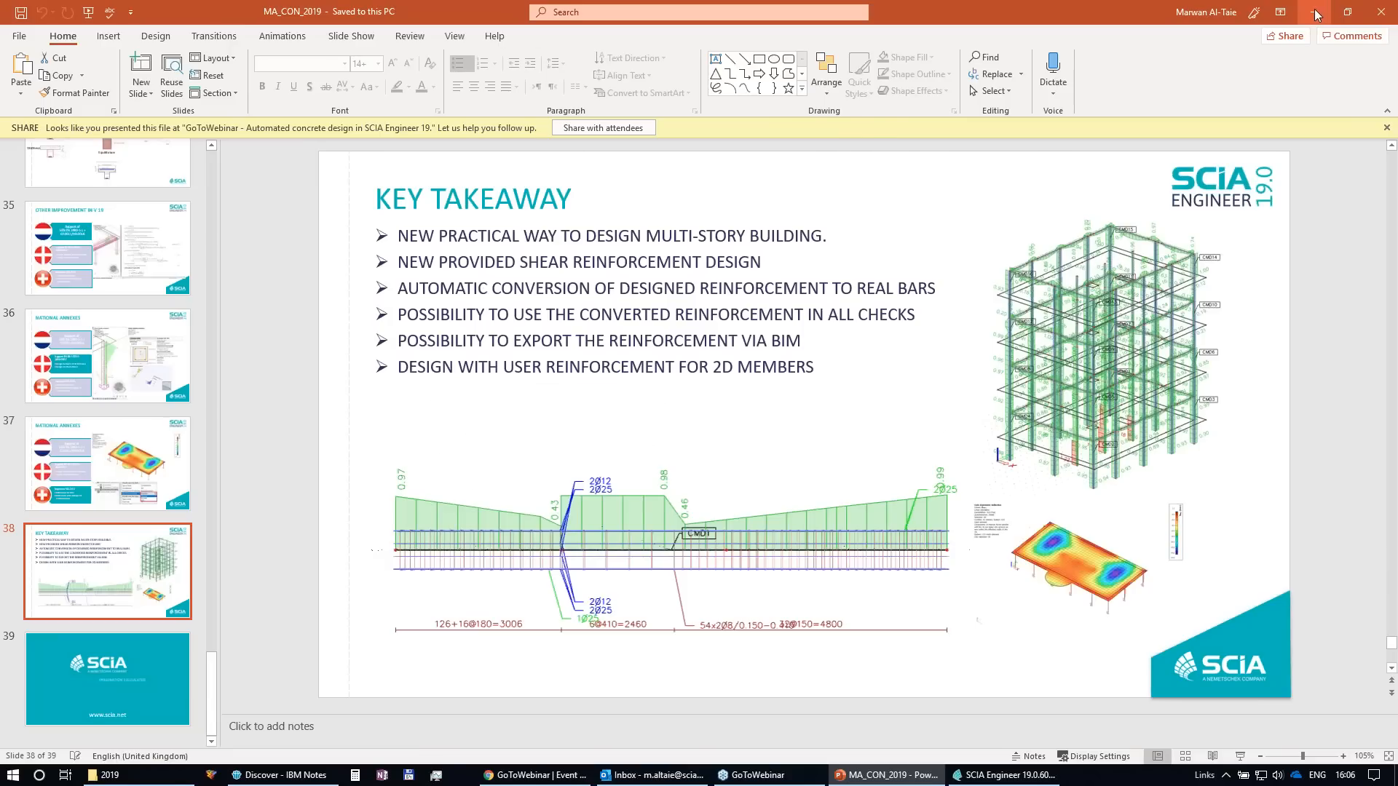
left_click(1318, 13)
left_click(1102, 71)
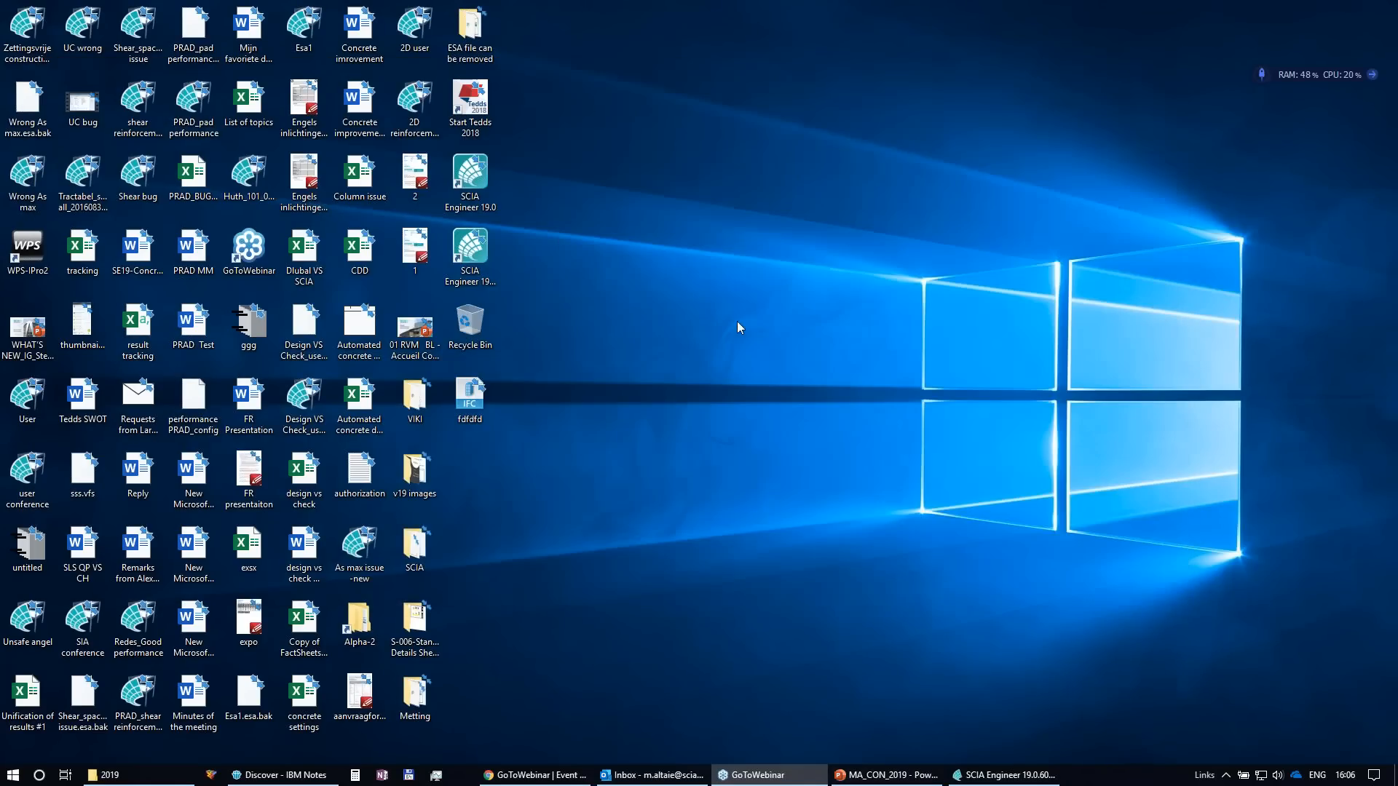
left_click(468, 406)
double_click(468, 406)
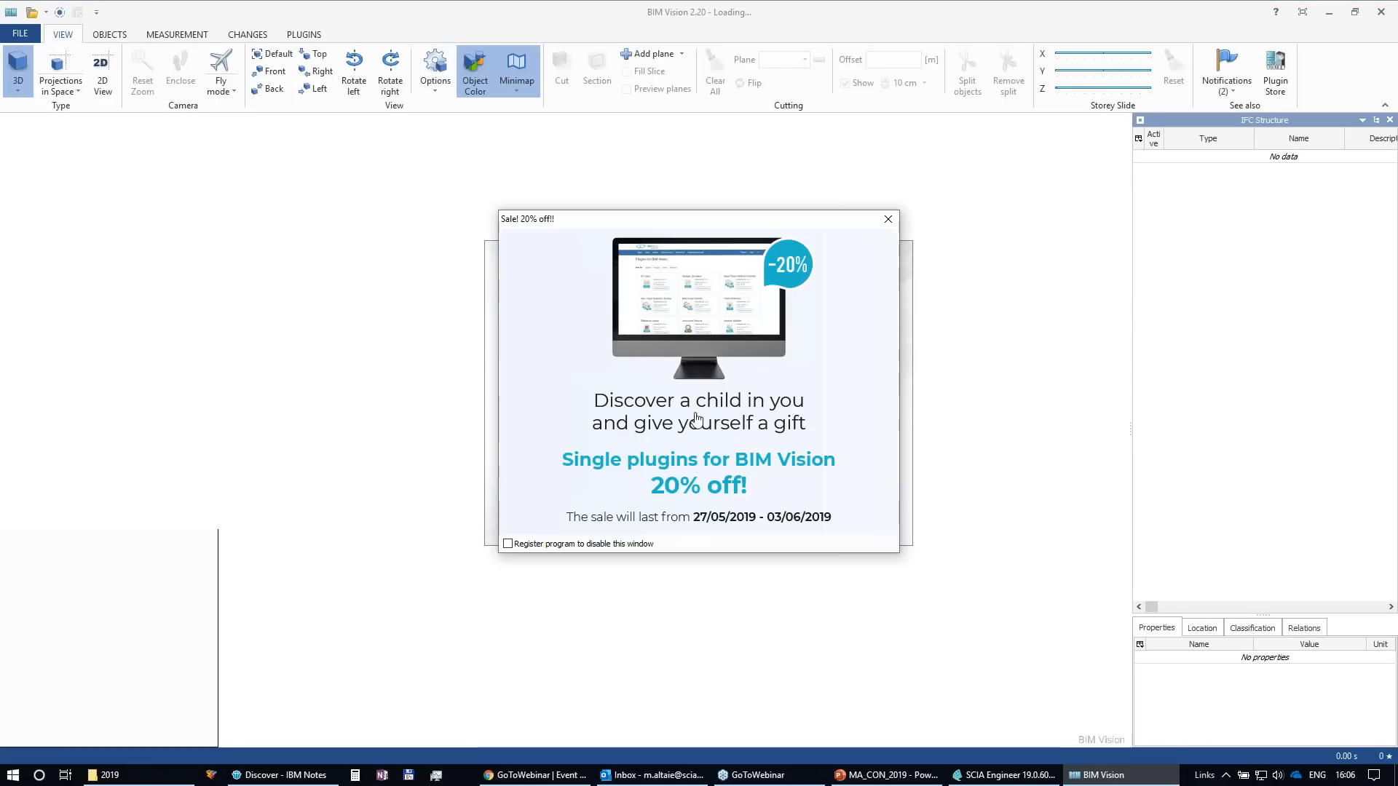
left_click(888, 219)
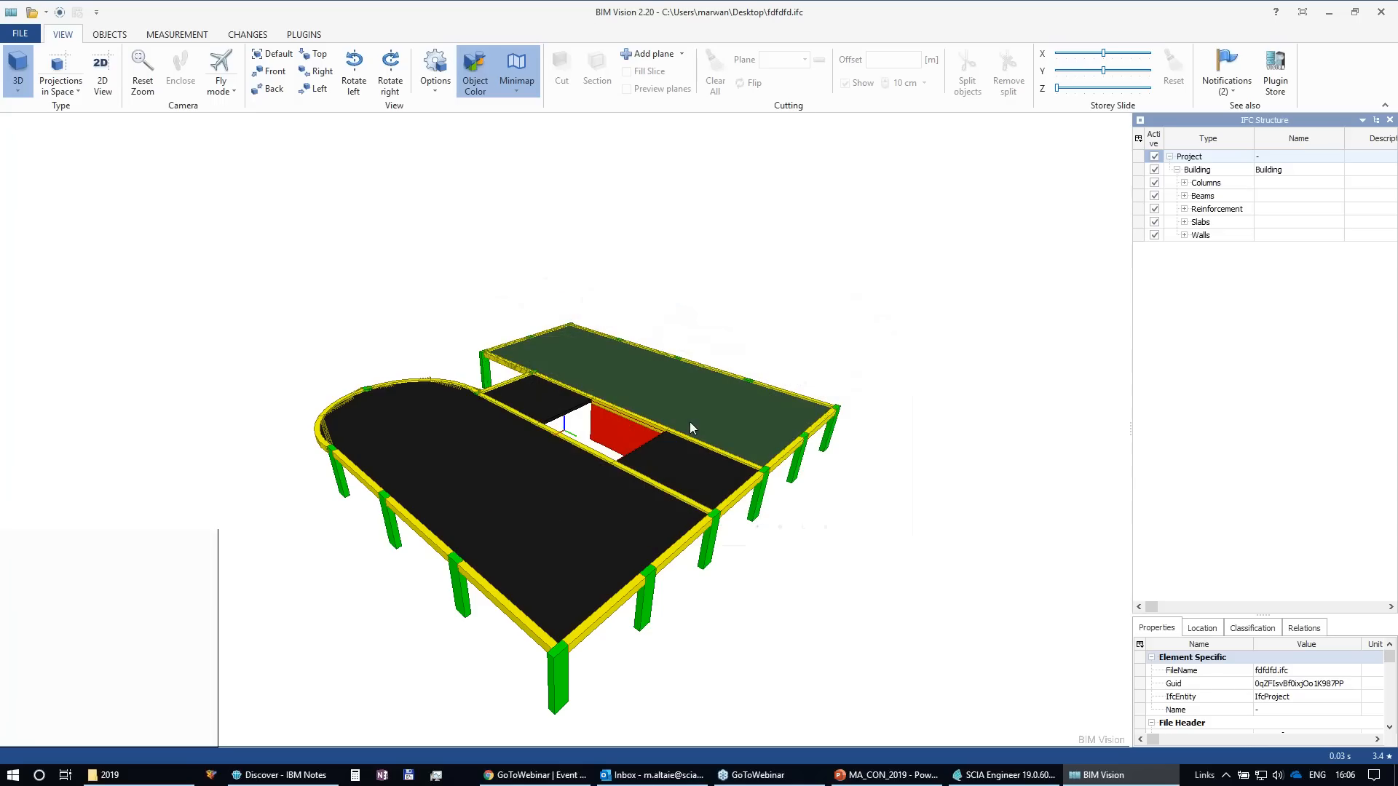
left_click(436, 84)
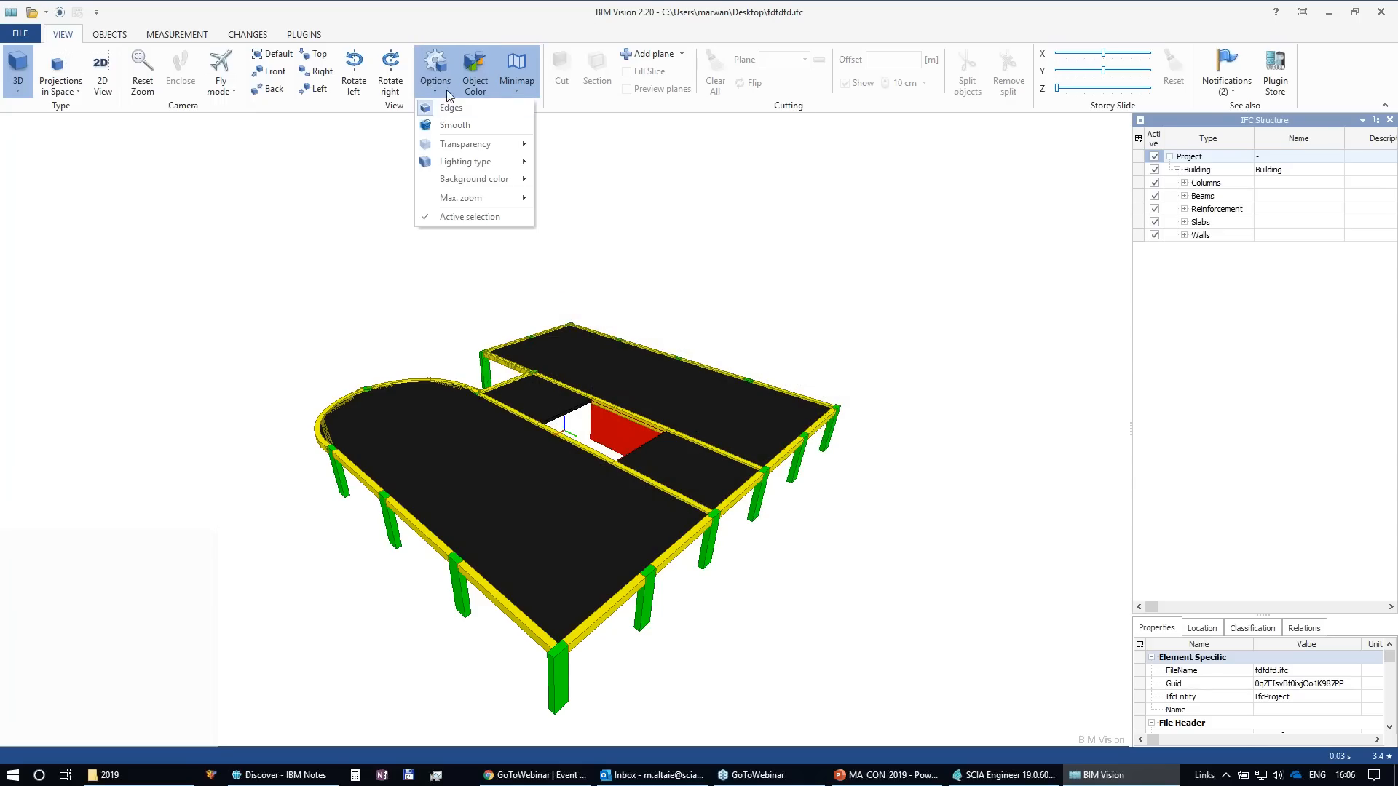
left_click(452, 145)
Step: Examine the exported longitudinal bars and stirrups inside the beams and columns of the transparent model
scroll(406, 437, "up", 6)
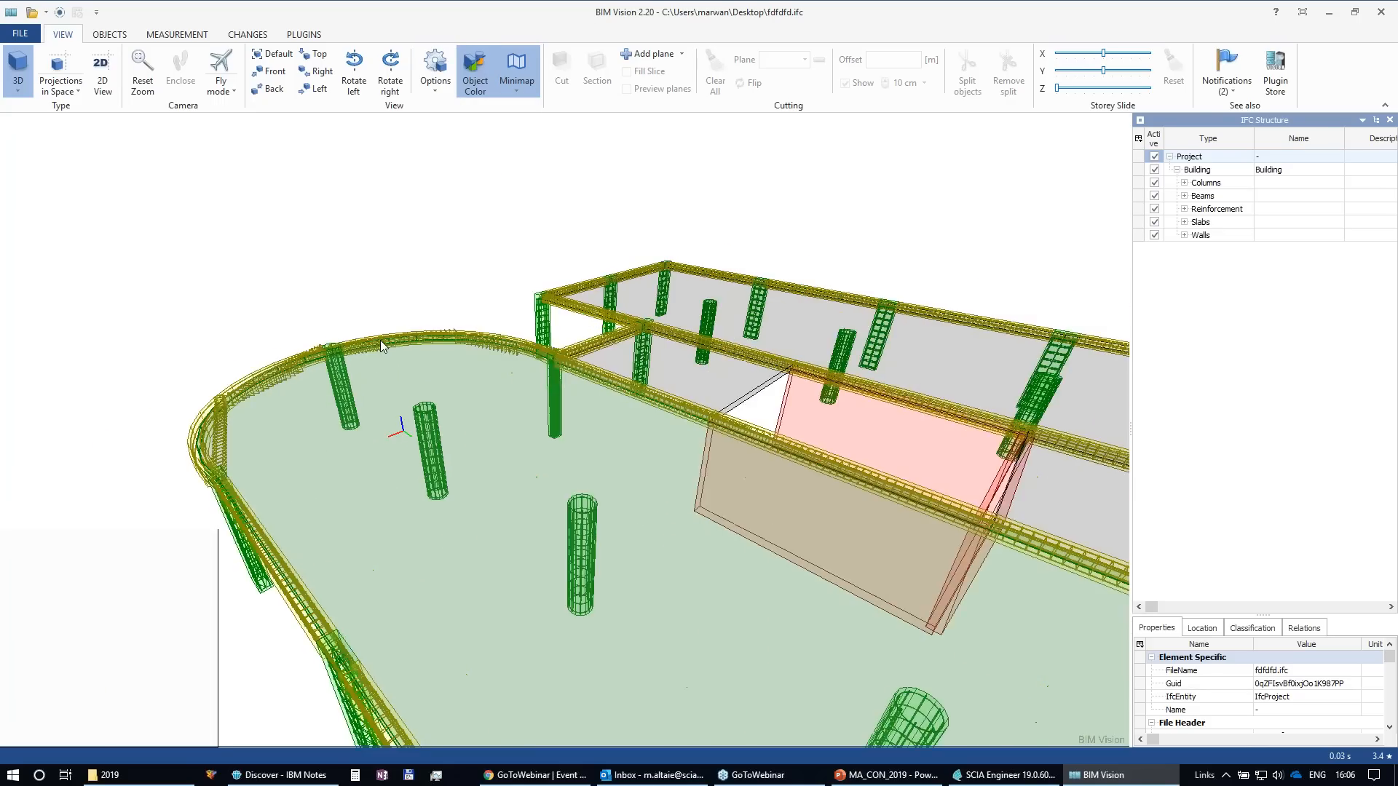
scroll(901, 491, "down", 3)
middle_click_drag(1018, 495, 3, 483)
scroll(858, 479, "up", 5)
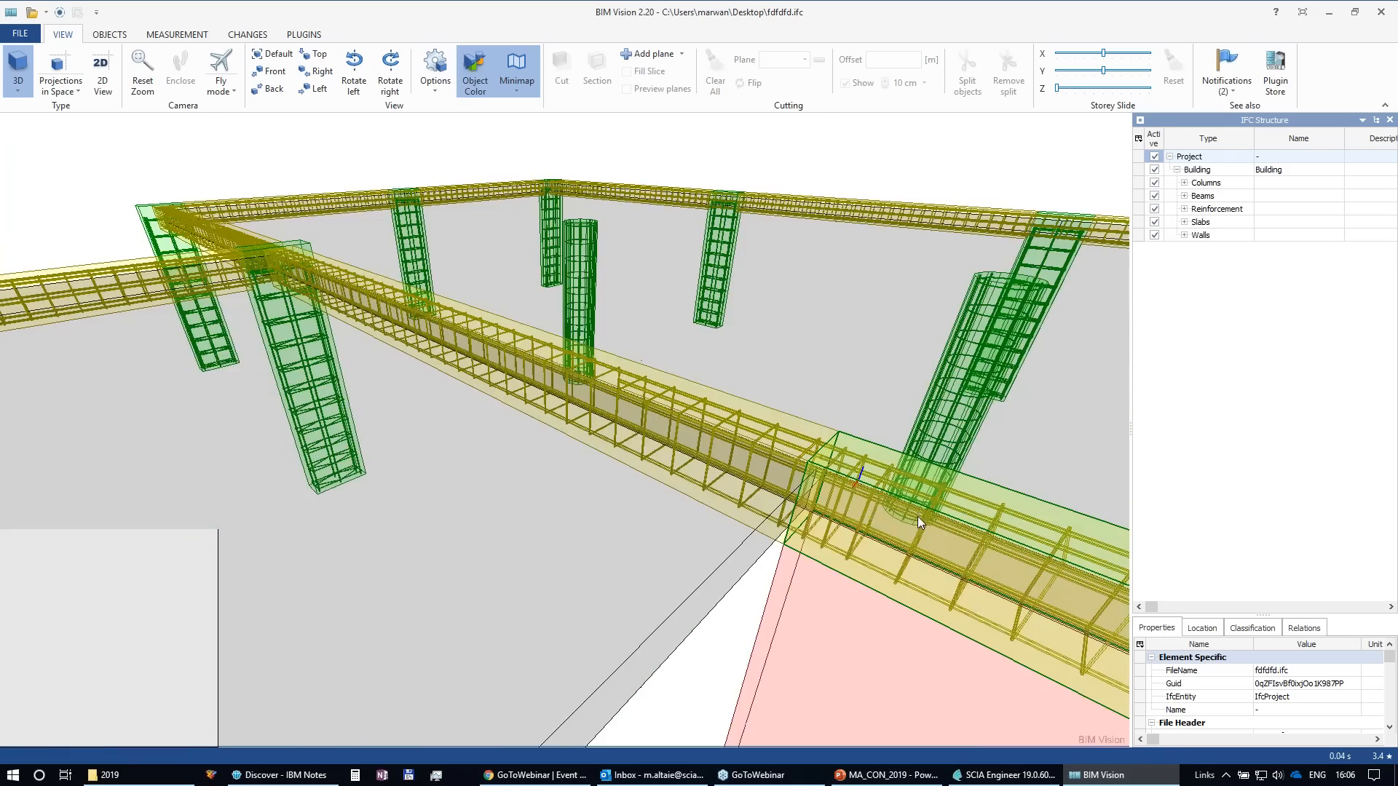
scroll(730, 460, "down", 2)
middle_click_drag(762, 343, 726, 519)
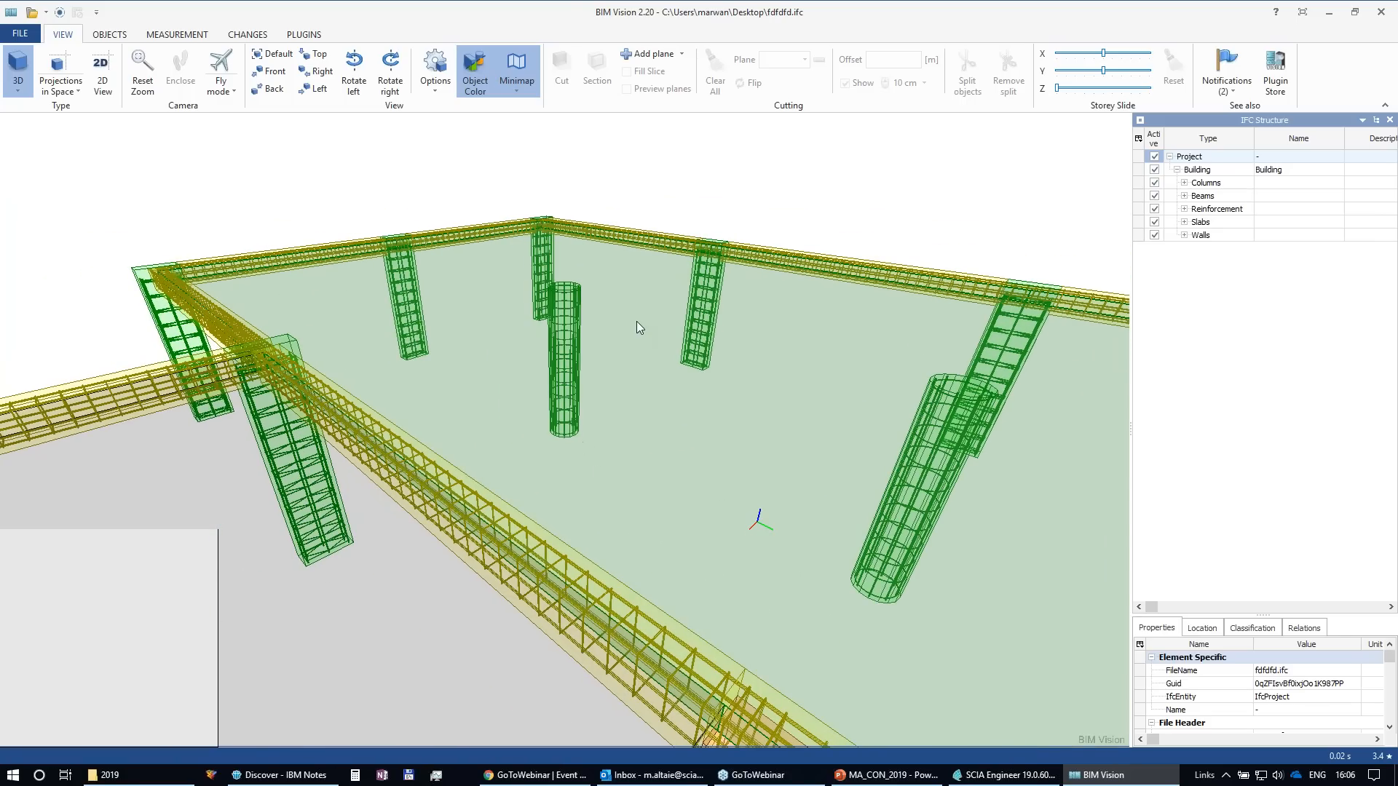
scroll(559, 207, "up", 10)
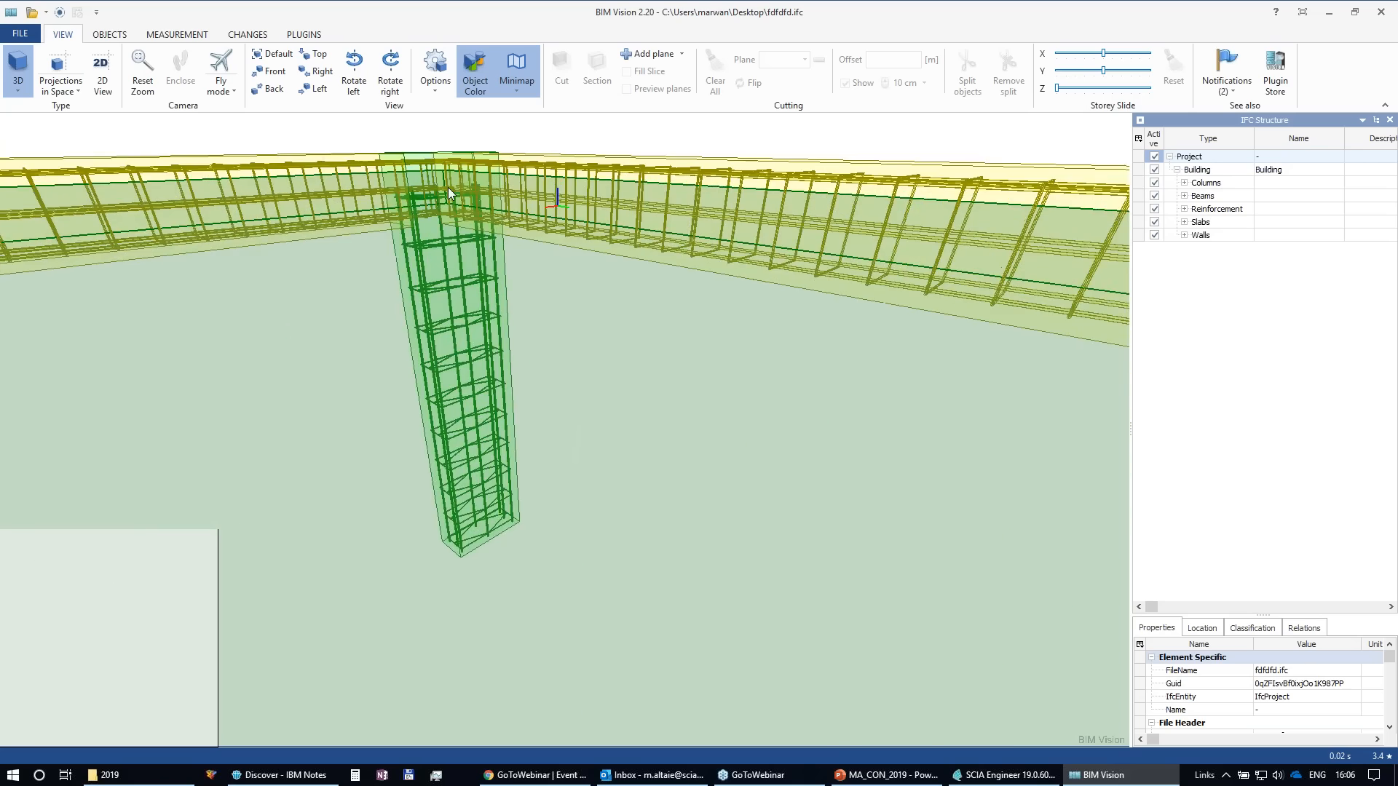
scroll(699, 290, "down", 1)
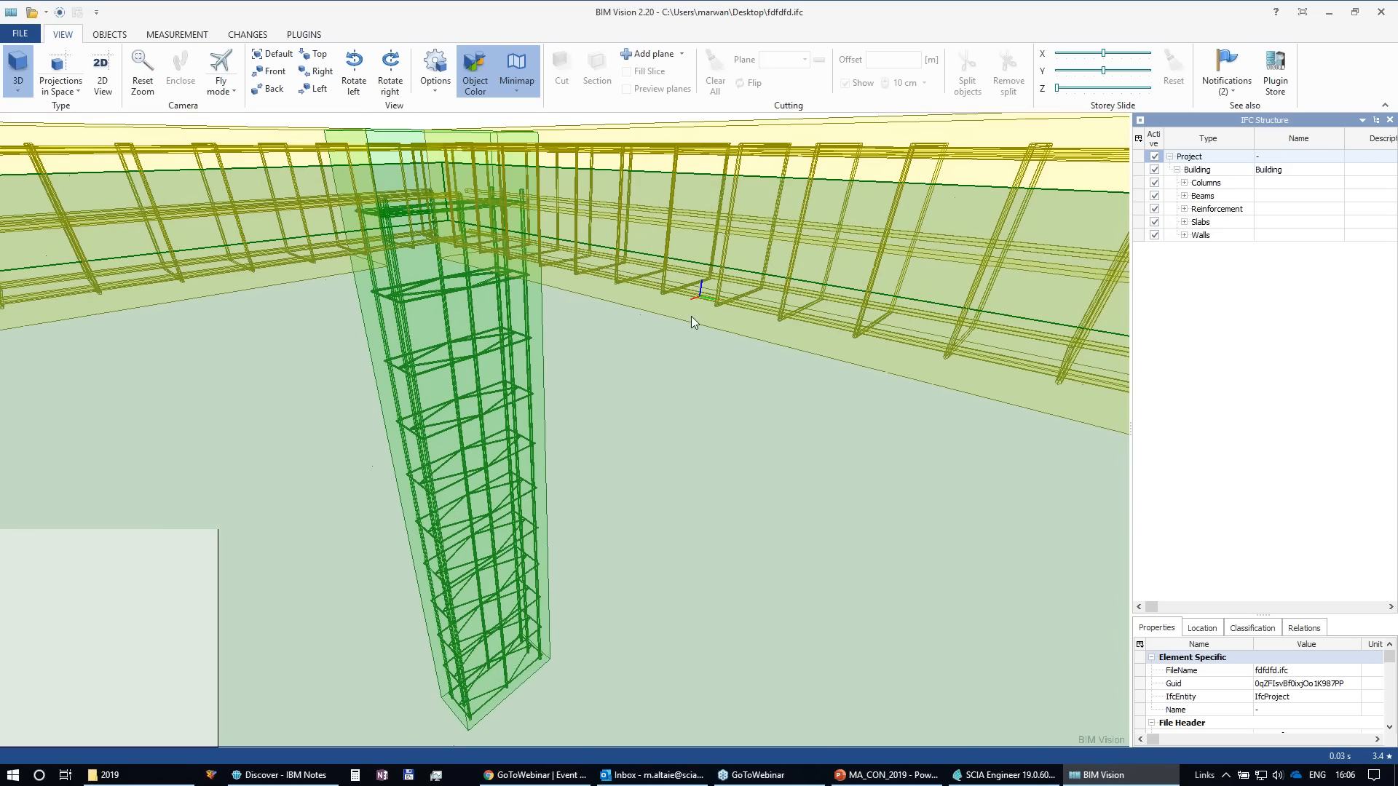
Step: Examine the reinforcement cages at the corner column and along the adjoining beam up to the neighbouring column in the IFC model
scroll(481, 421, "up", 1)
scroll(515, 399, "down", 4)
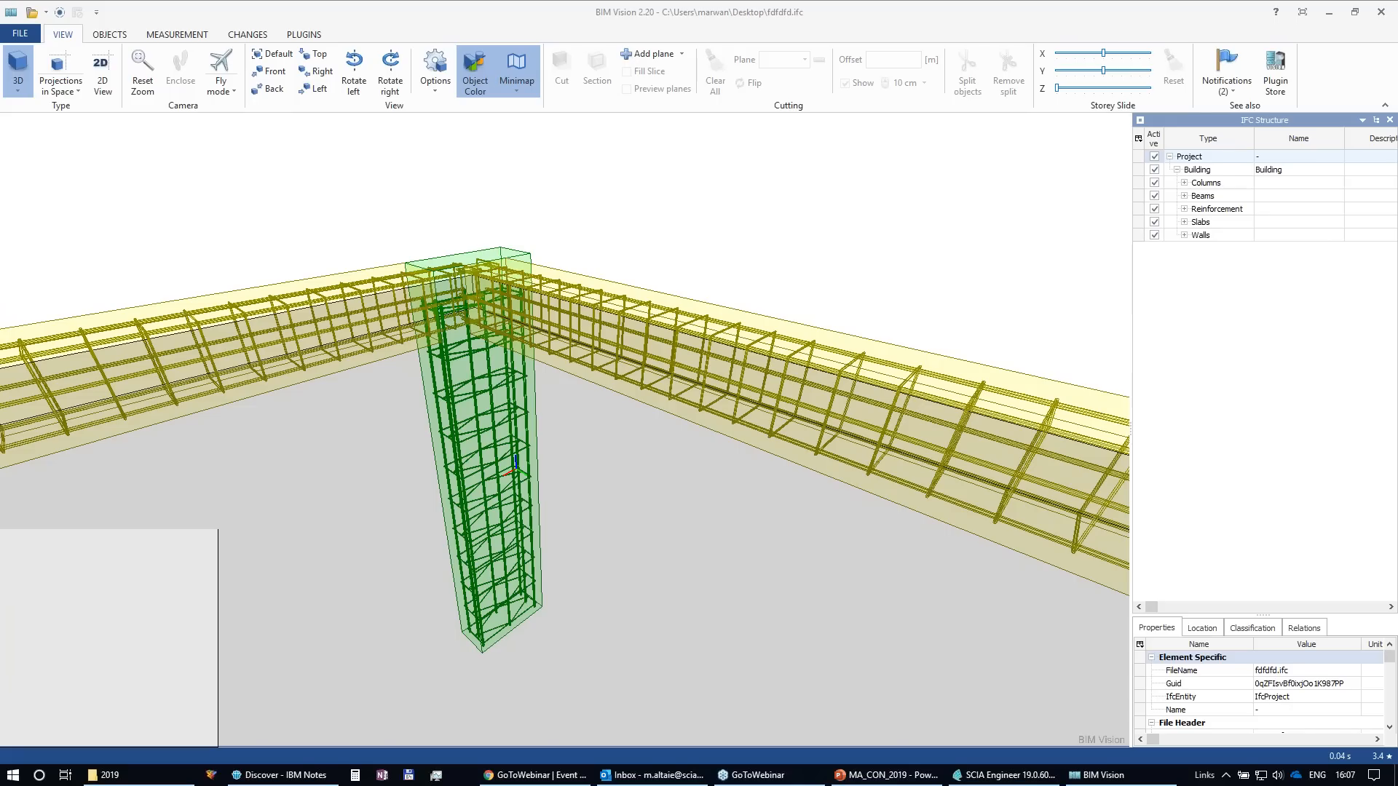
scroll(734, 487, "down", 3)
middle_click_drag(830, 553, 355, 370)
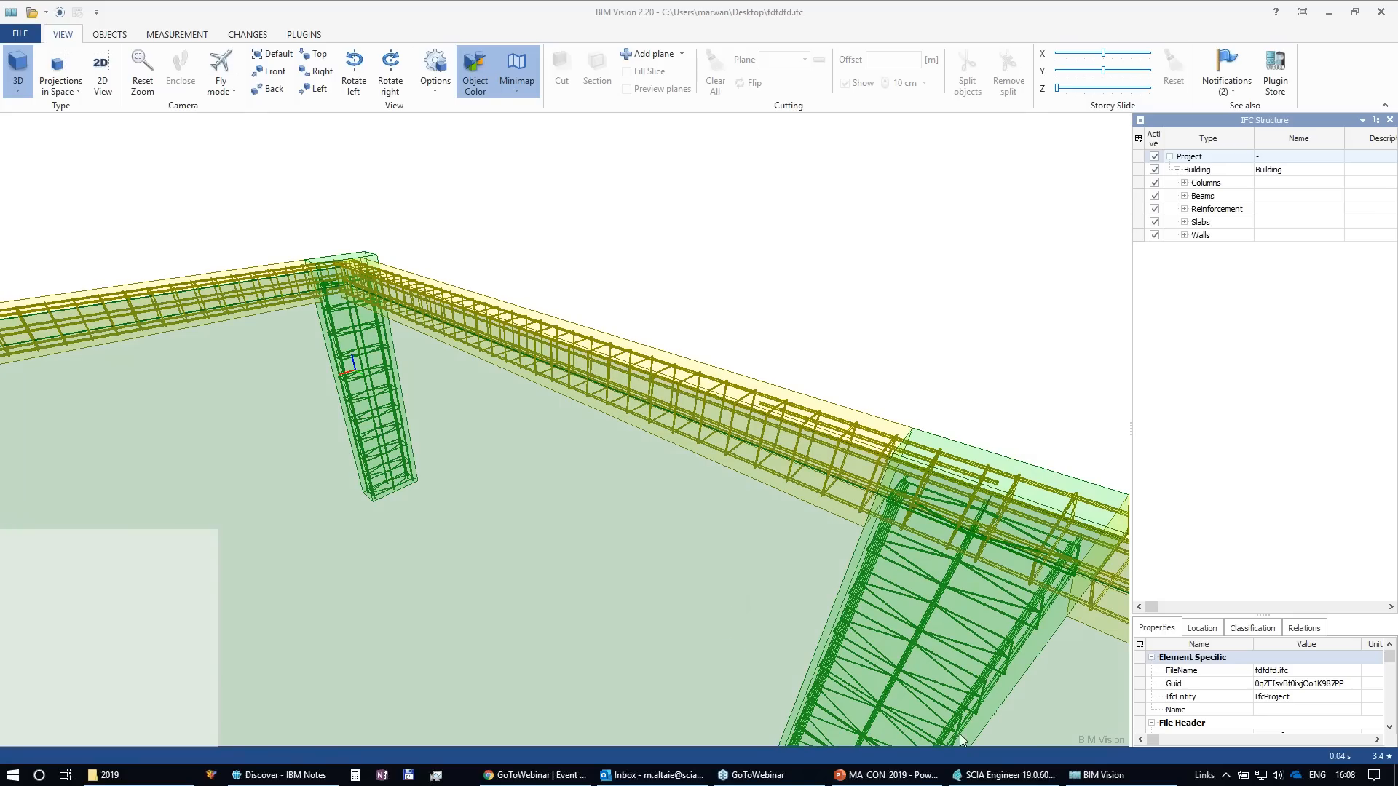
Step: Switch to SCIA Engineer and run the 1D stress limitation (SLS) check on all members for combination CO2 - SLS
left_click(1019, 777)
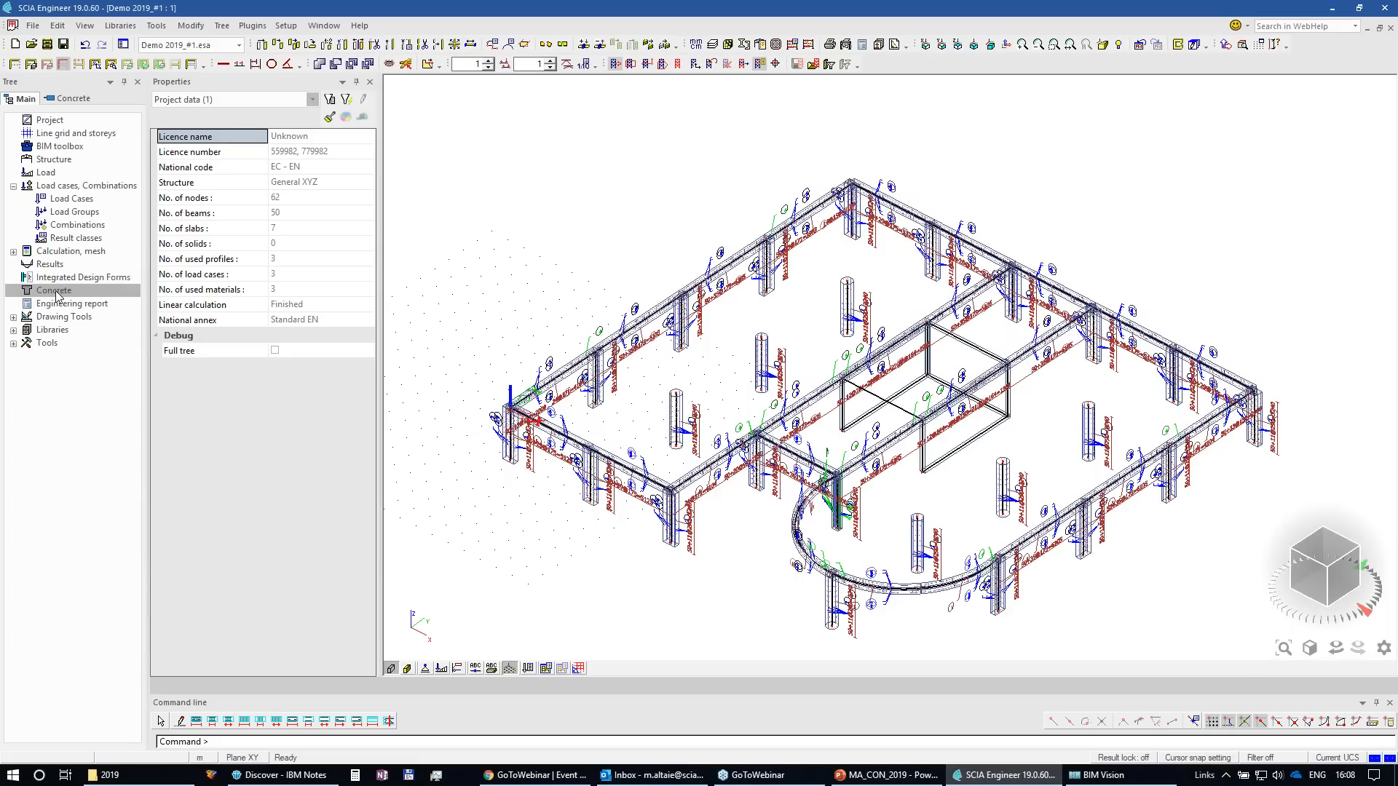
left_click(55, 291)
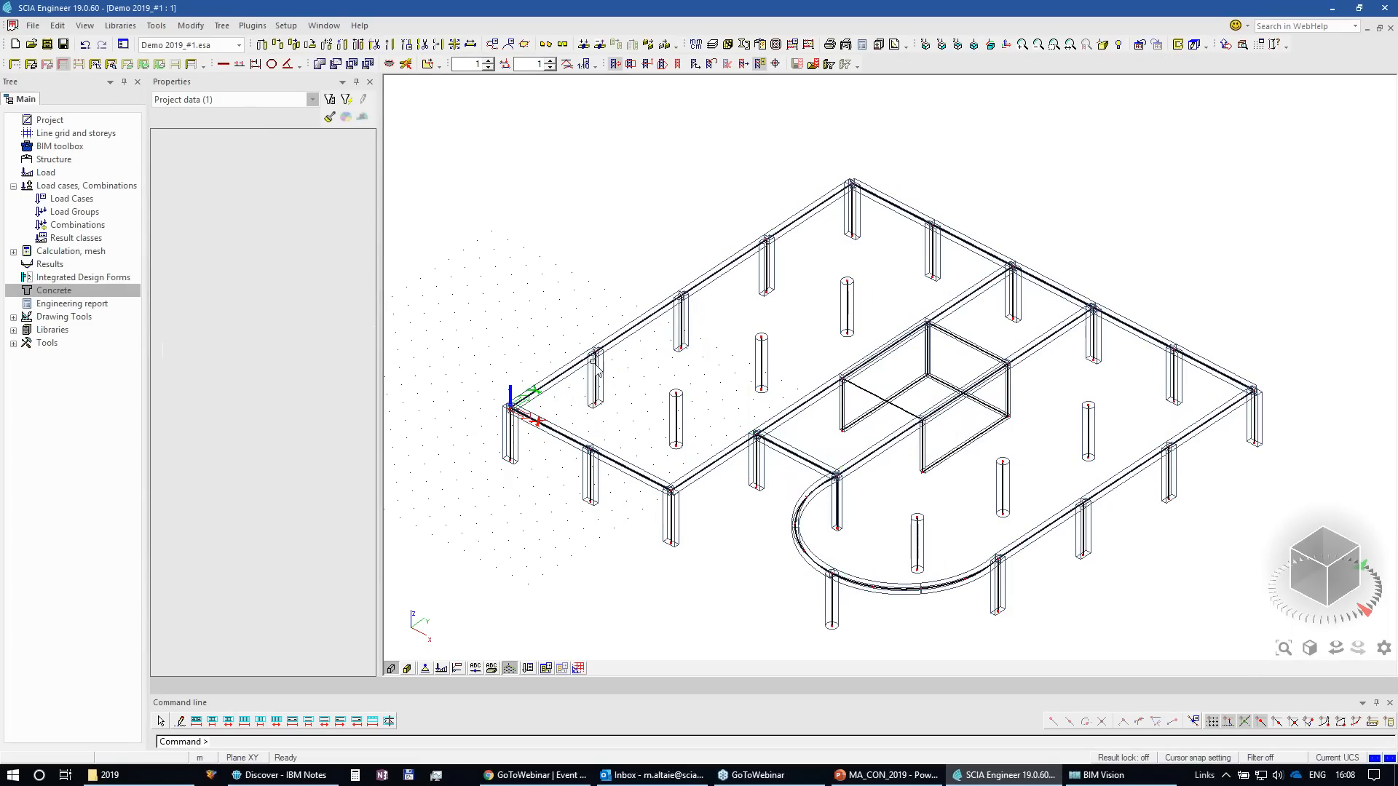
left_click(58, 293)
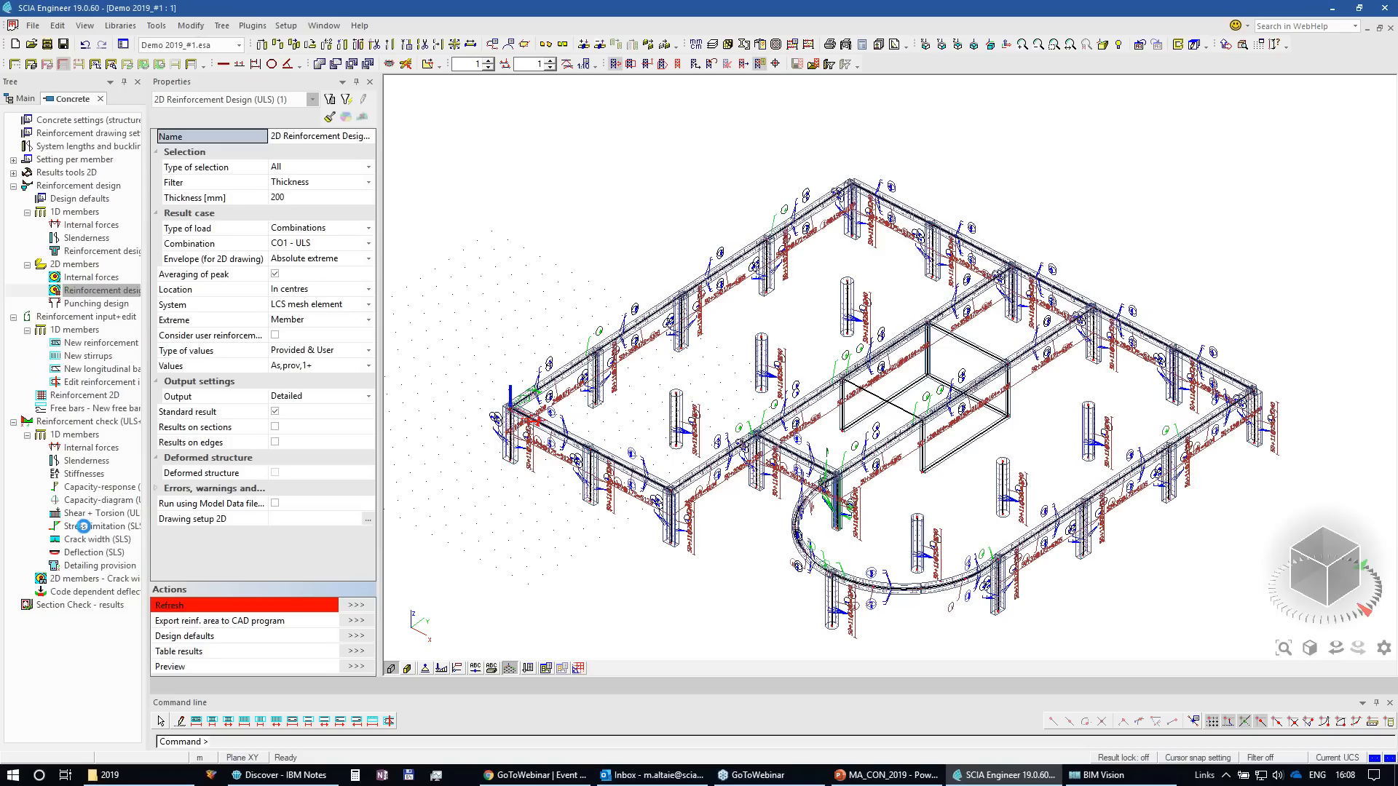
left_click(88, 527)
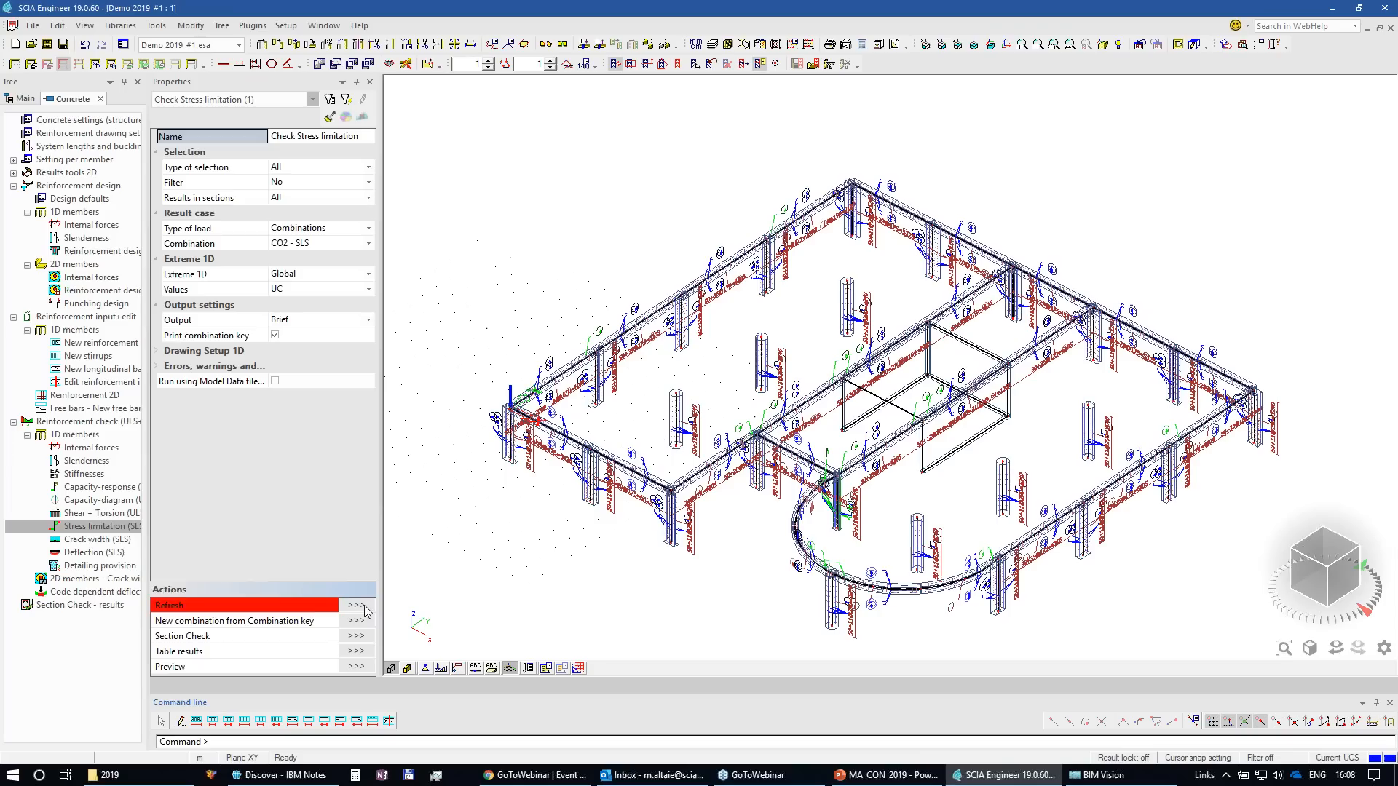
left_click(356, 606)
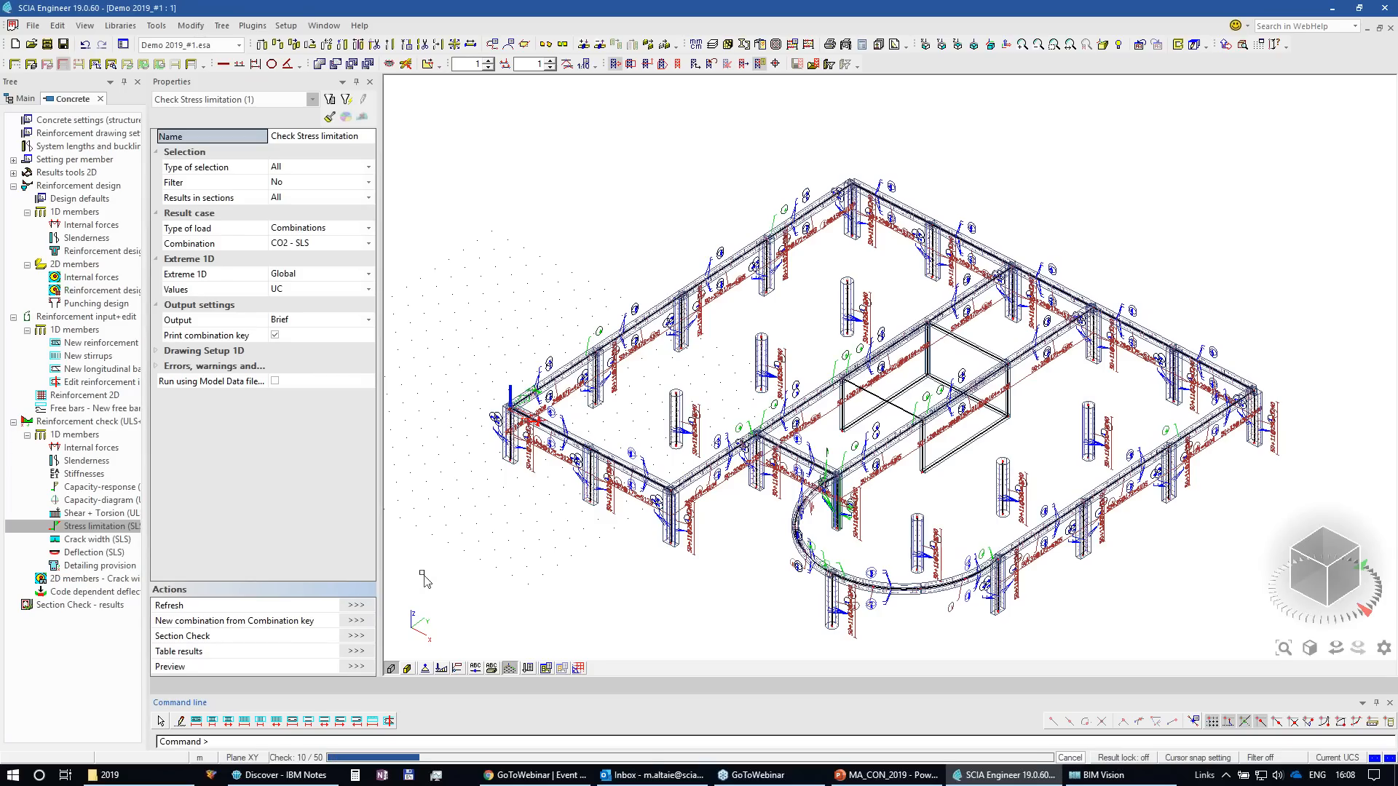